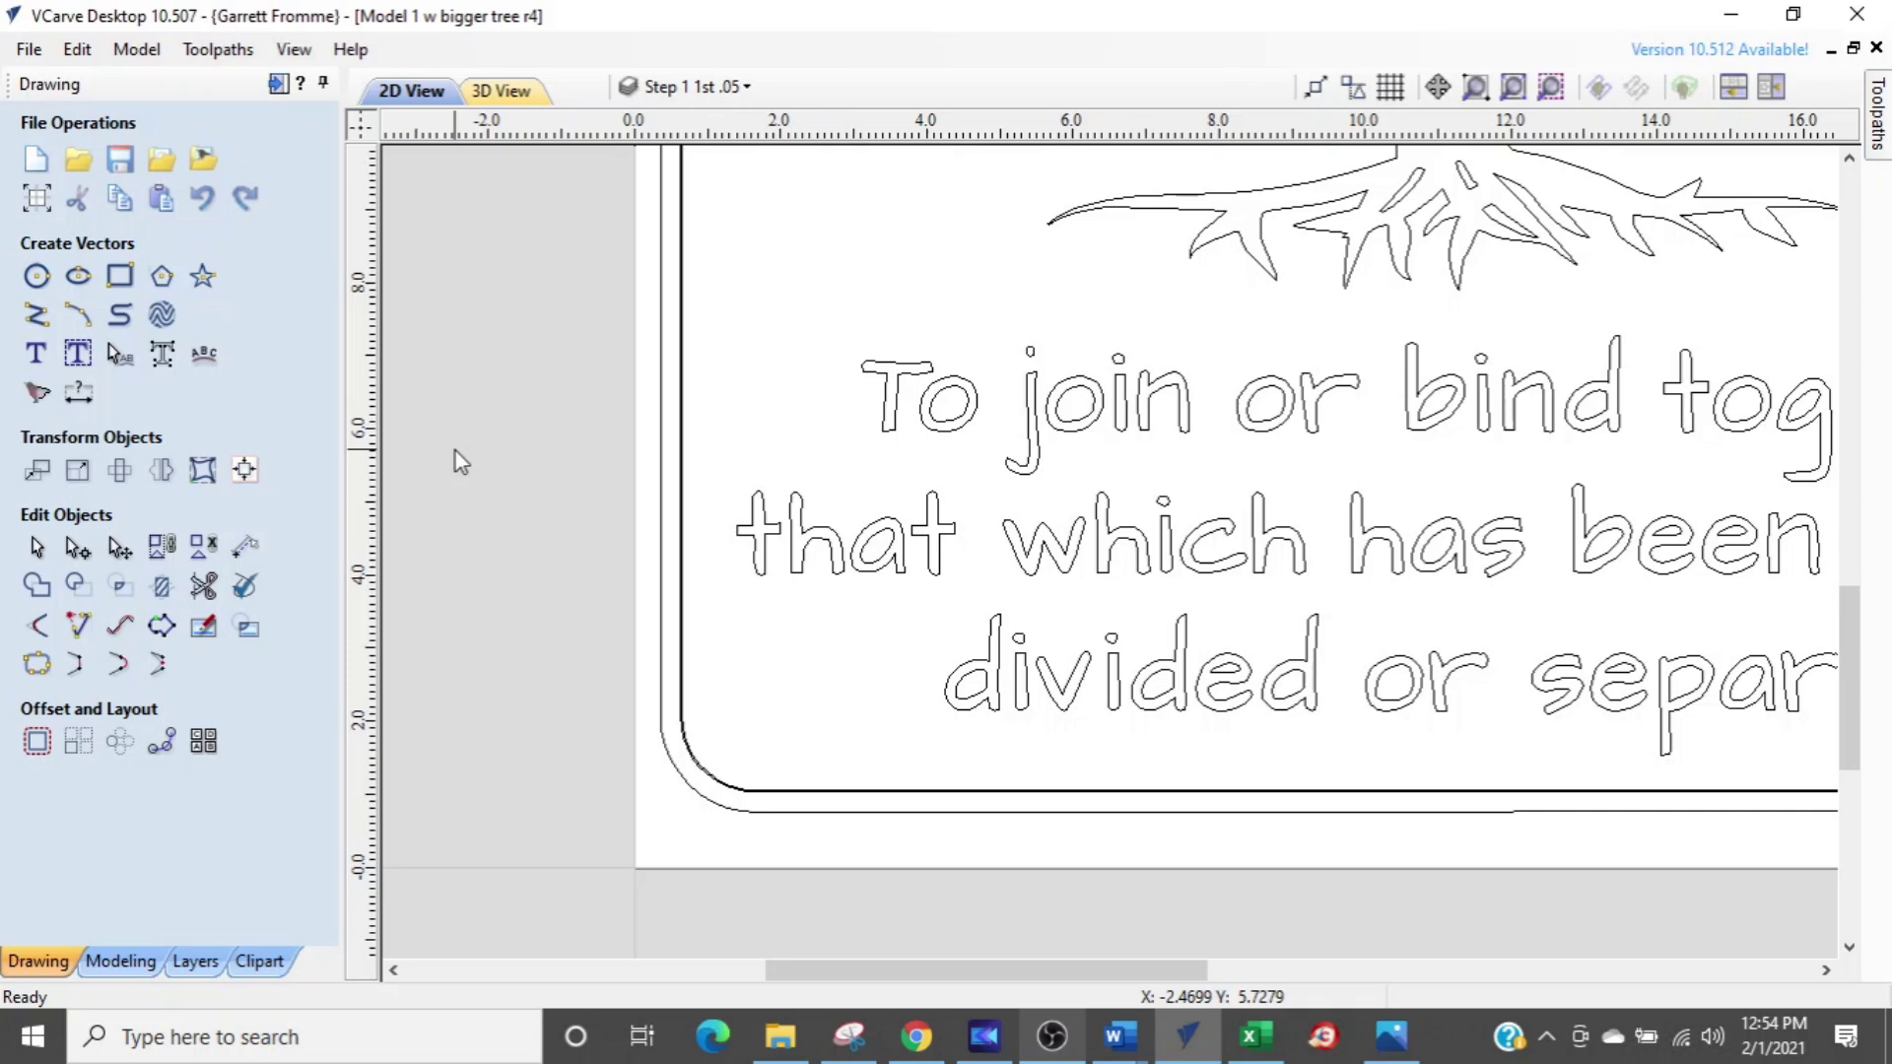
Step: Open the tool database from the toolpath operations
{"action": "scroll", "coordinate": [512, 572], "scroll_direction": "down", "scroll_amount": 5}
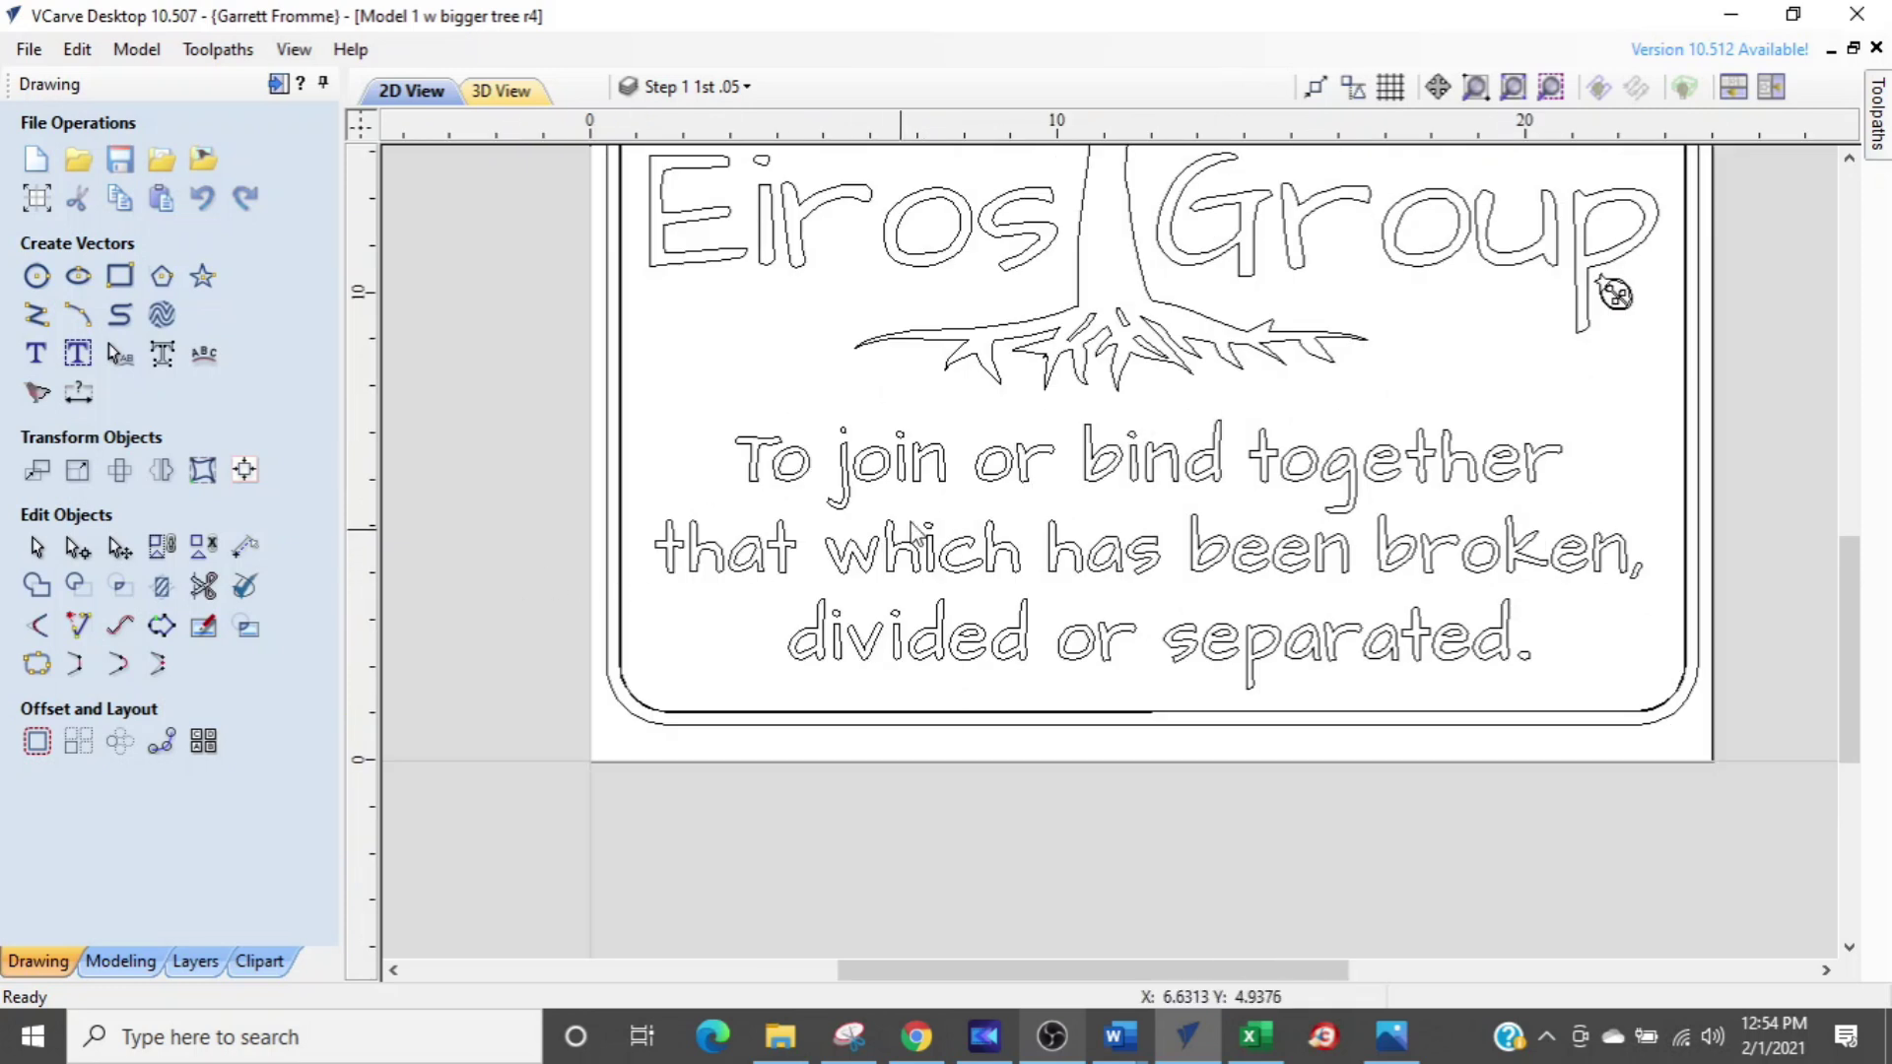
{"action": "scroll", "coordinate": [952, 548], "scroll_direction": "up", "scroll_amount": 2}
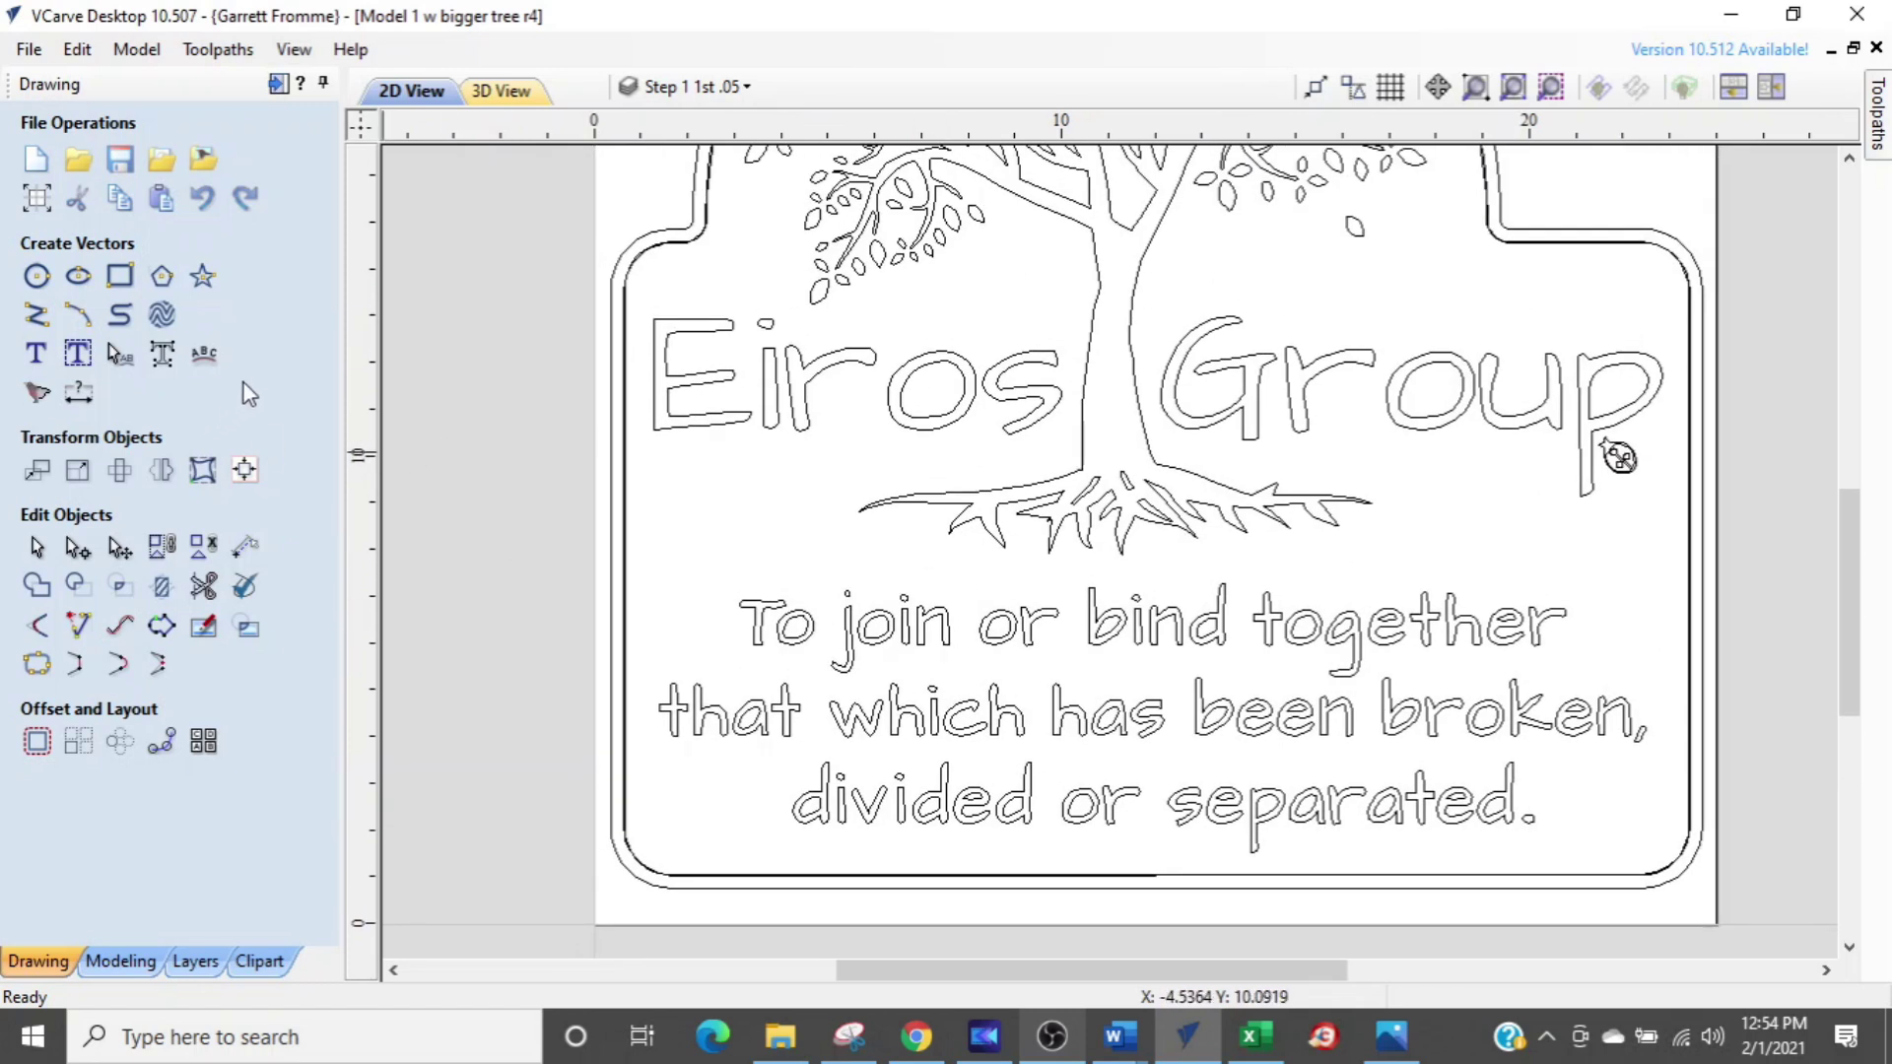
{"action": "left_click", "coordinate": [278, 87]}
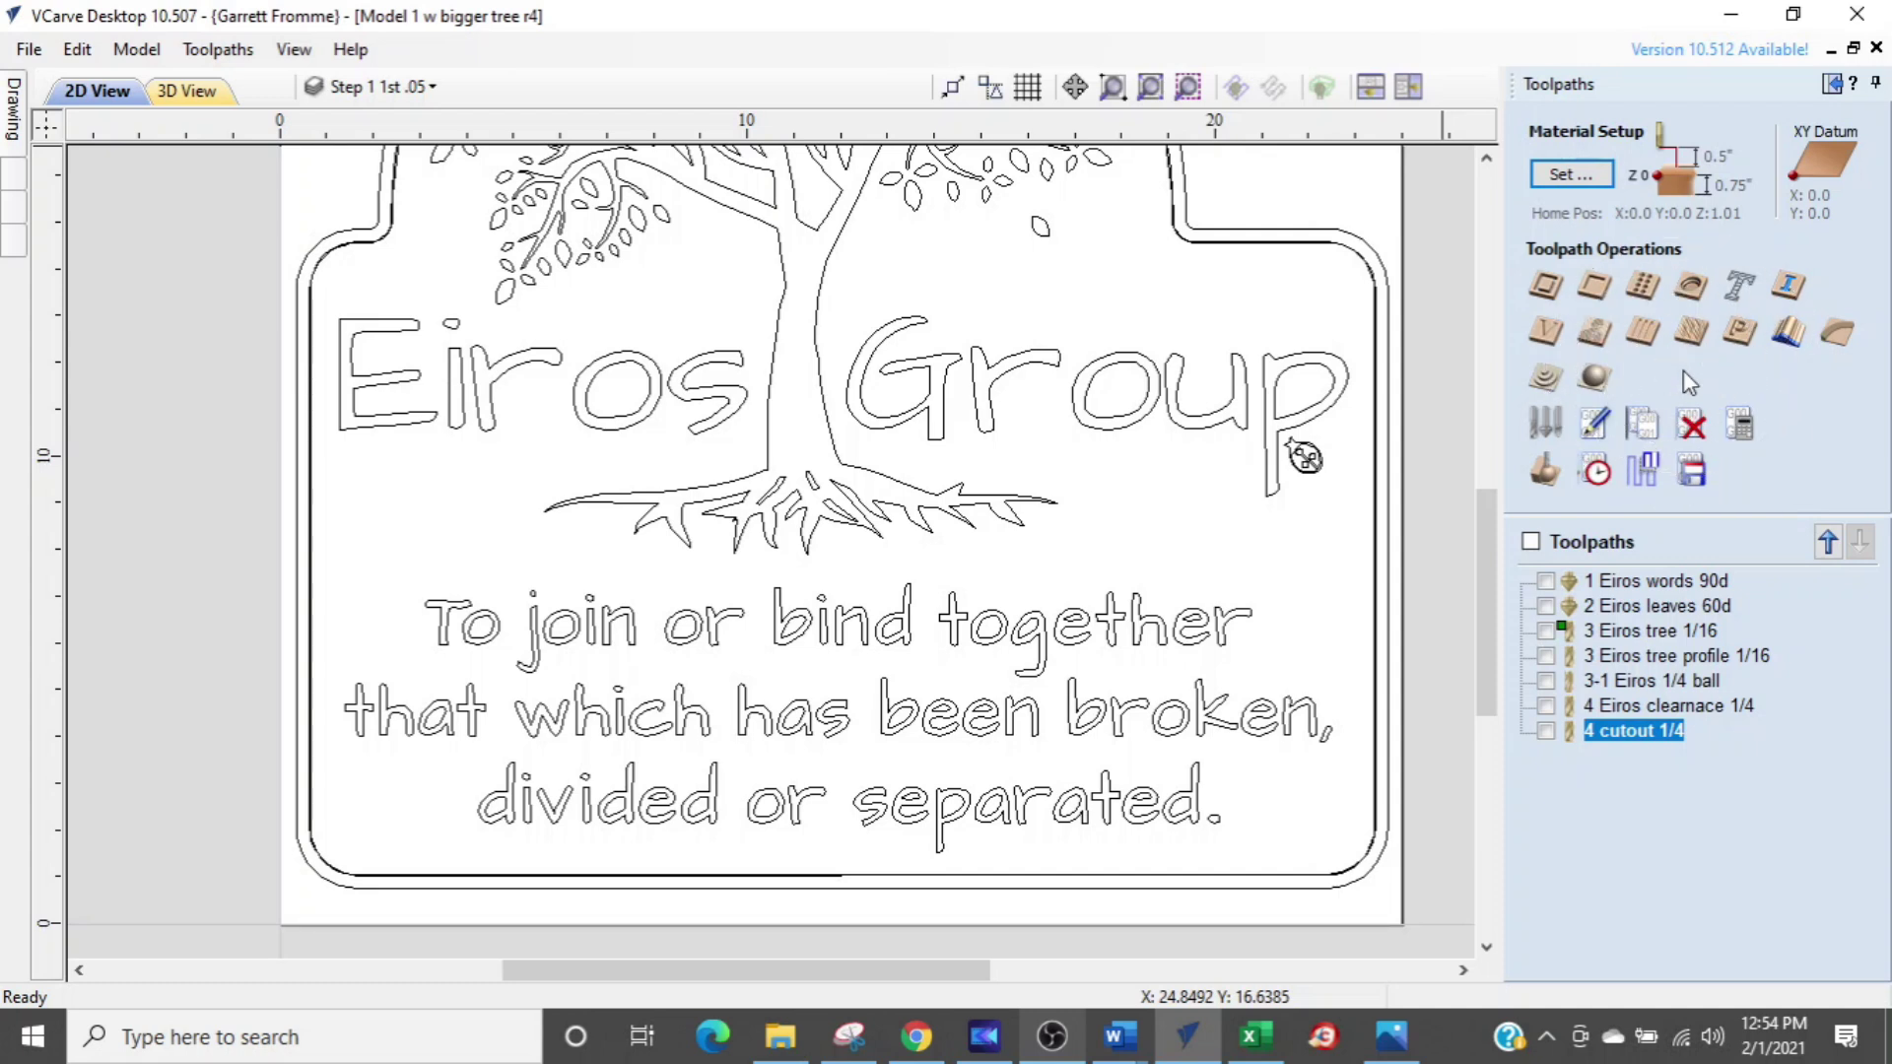
{"action": "left_click", "coordinate": [1547, 434]}
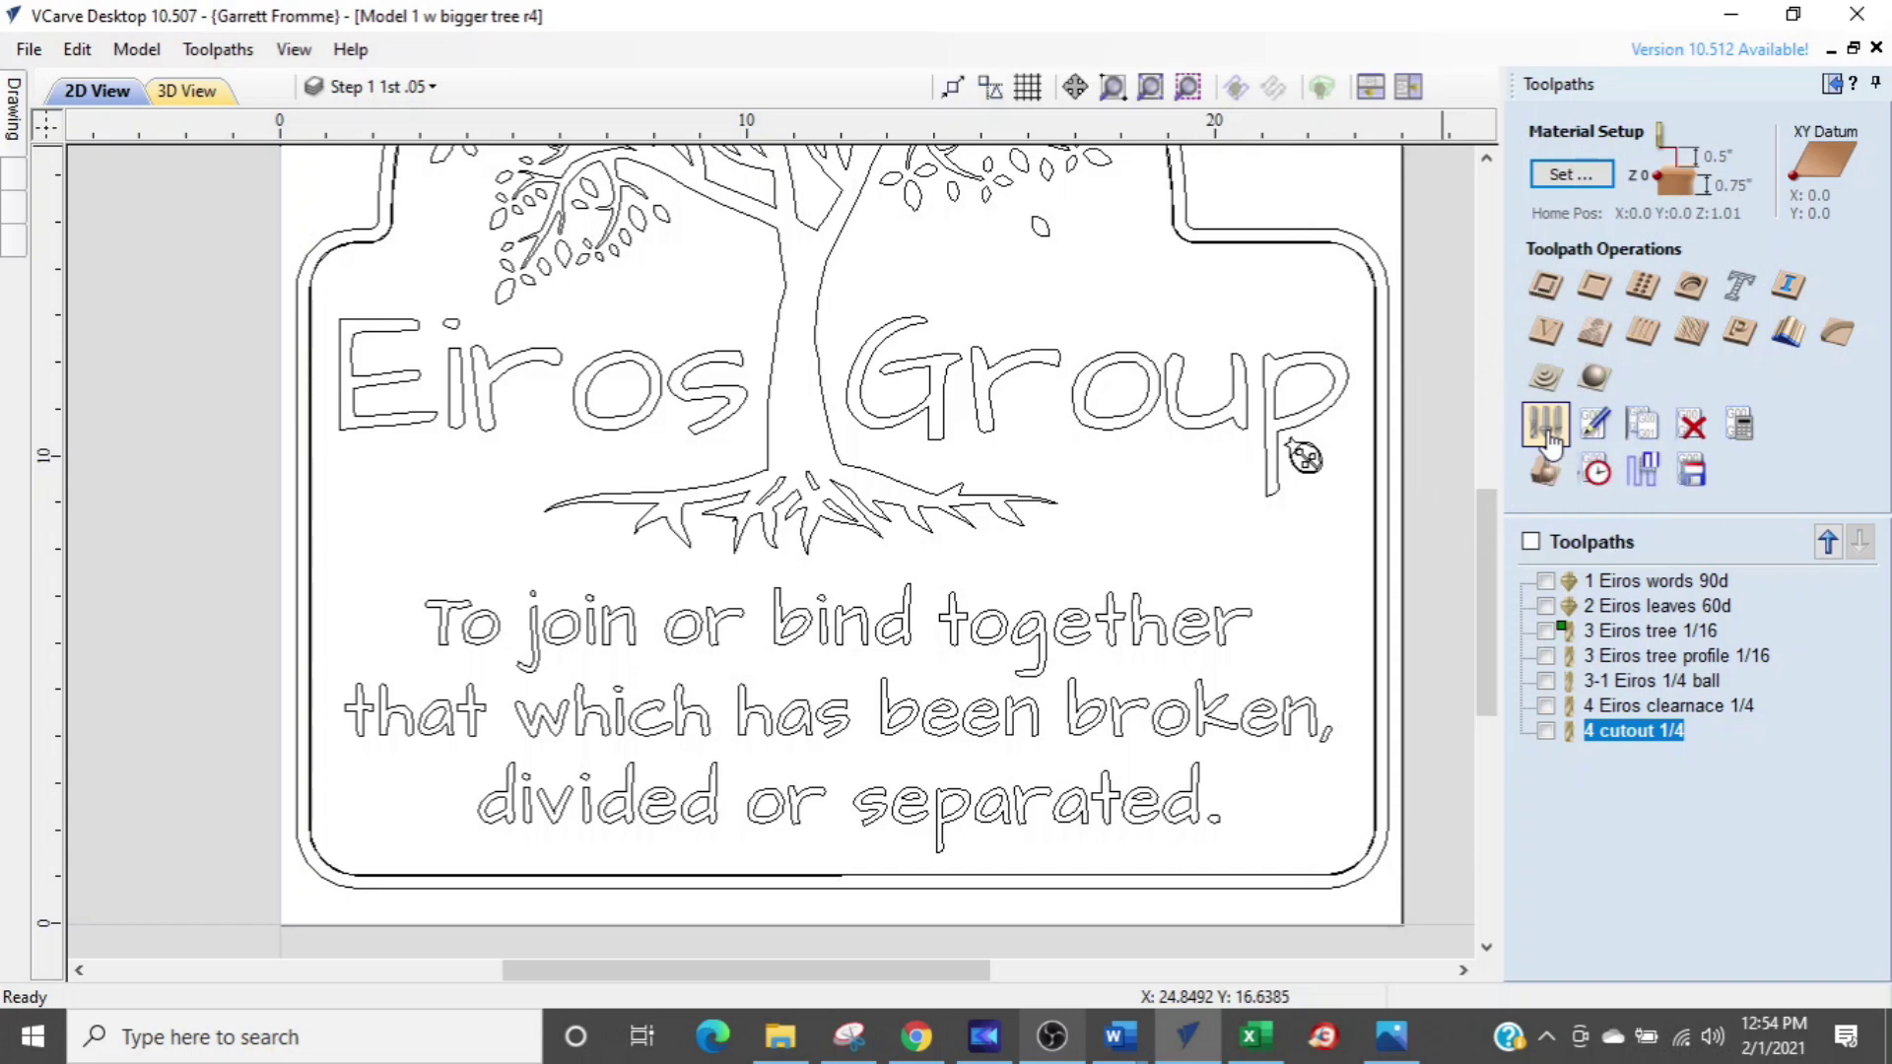
{"action": "left_click", "coordinate": [1549, 434]}
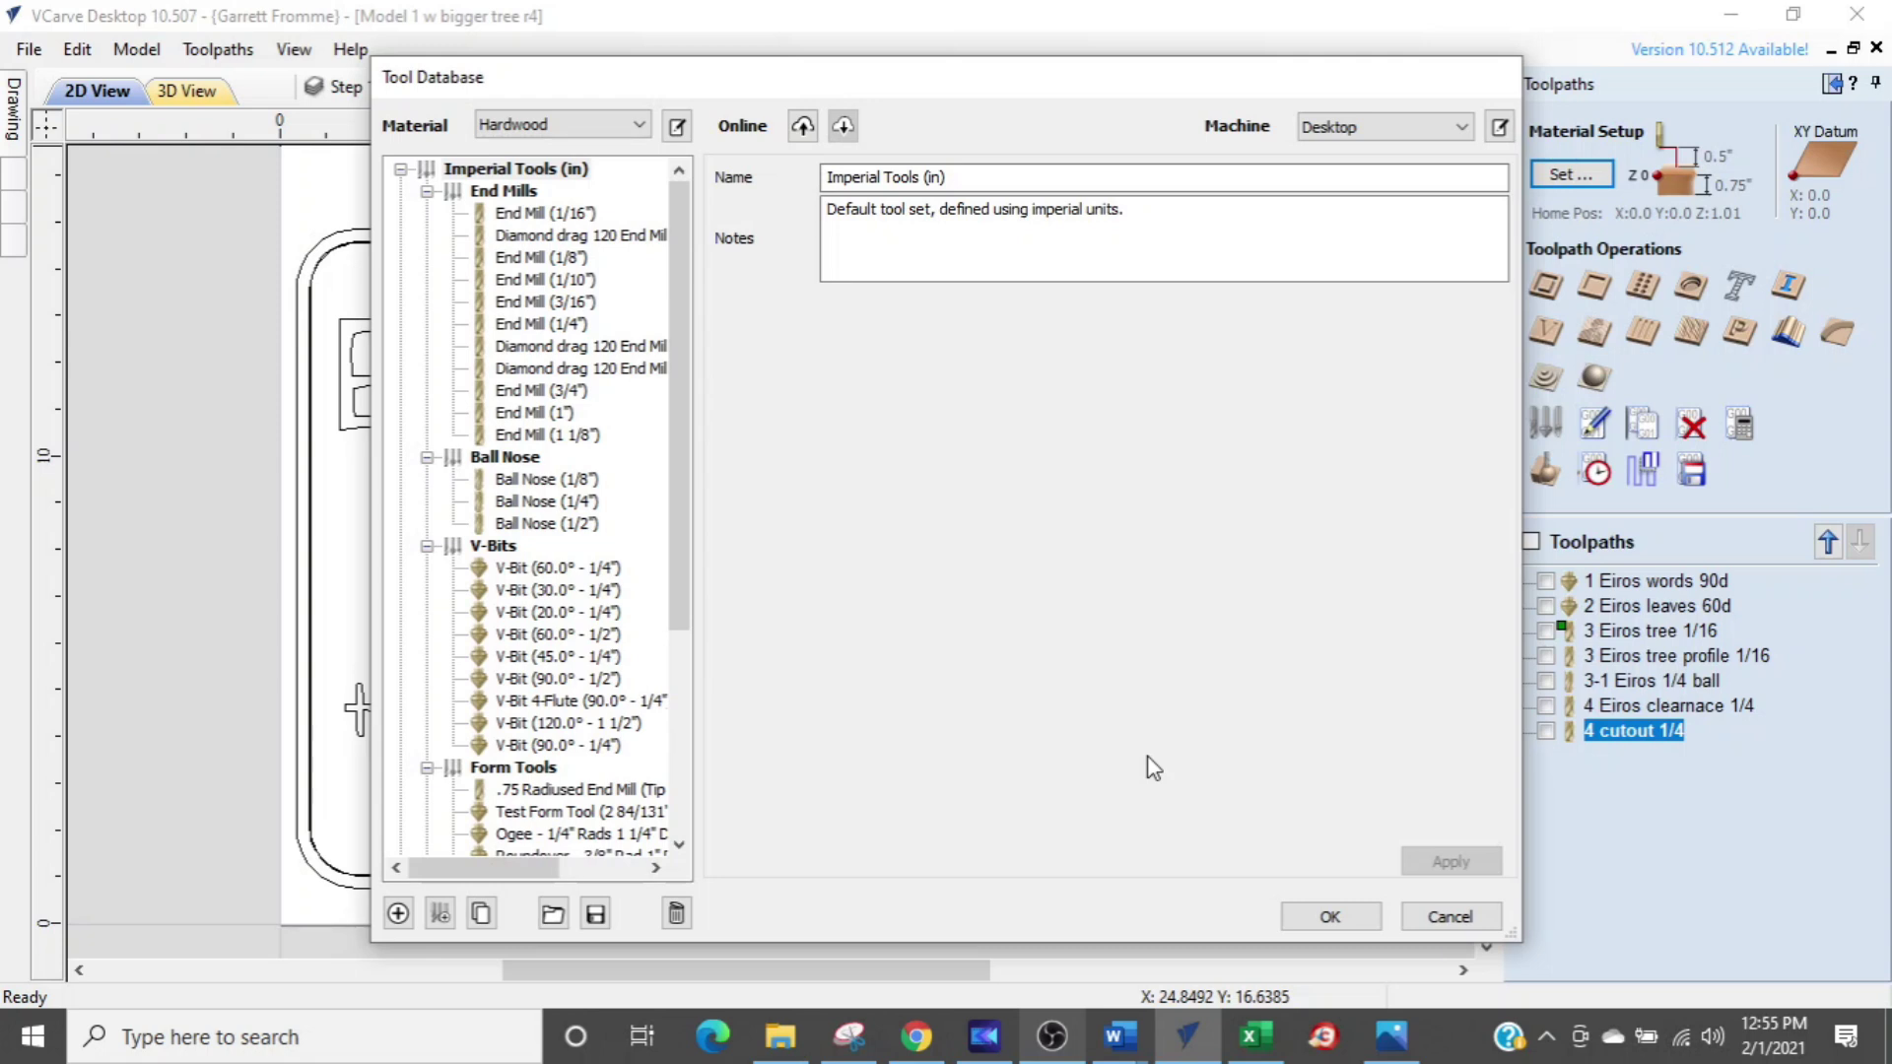
Step: Look through the imperial tool list, from the end mills down to the thread milling tools
{"action": "mouse_move", "coordinate": [677, 358]}
{"action": "left_mouse_down"}
{"action": "mouse_move", "coordinate": [701, 625]}
{"action": "mouse_move", "coordinate": [705, 288]}
{"action": "mouse_move", "coordinate": [670, 488]}
{"action": "mouse_move", "coordinate": [685, 571]}
{"action": "mouse_move", "coordinate": [718, 316]}
{"action": "mouse_move", "coordinate": [714, 349]}
{"action": "left_mouse_up"}
{"action": "left_click_drag", "start_coordinate": [689, 424], "coordinate": [689, 371]}
{"action": "mouse_move", "coordinate": [682, 305]}
{"action": "left_mouse_down"}
{"action": "mouse_move", "coordinate": [672, 583]}
{"action": "mouse_move", "coordinate": [695, 313]}
{"action": "left_mouse_up"}
{"action": "left_click", "coordinate": [469, 173]}
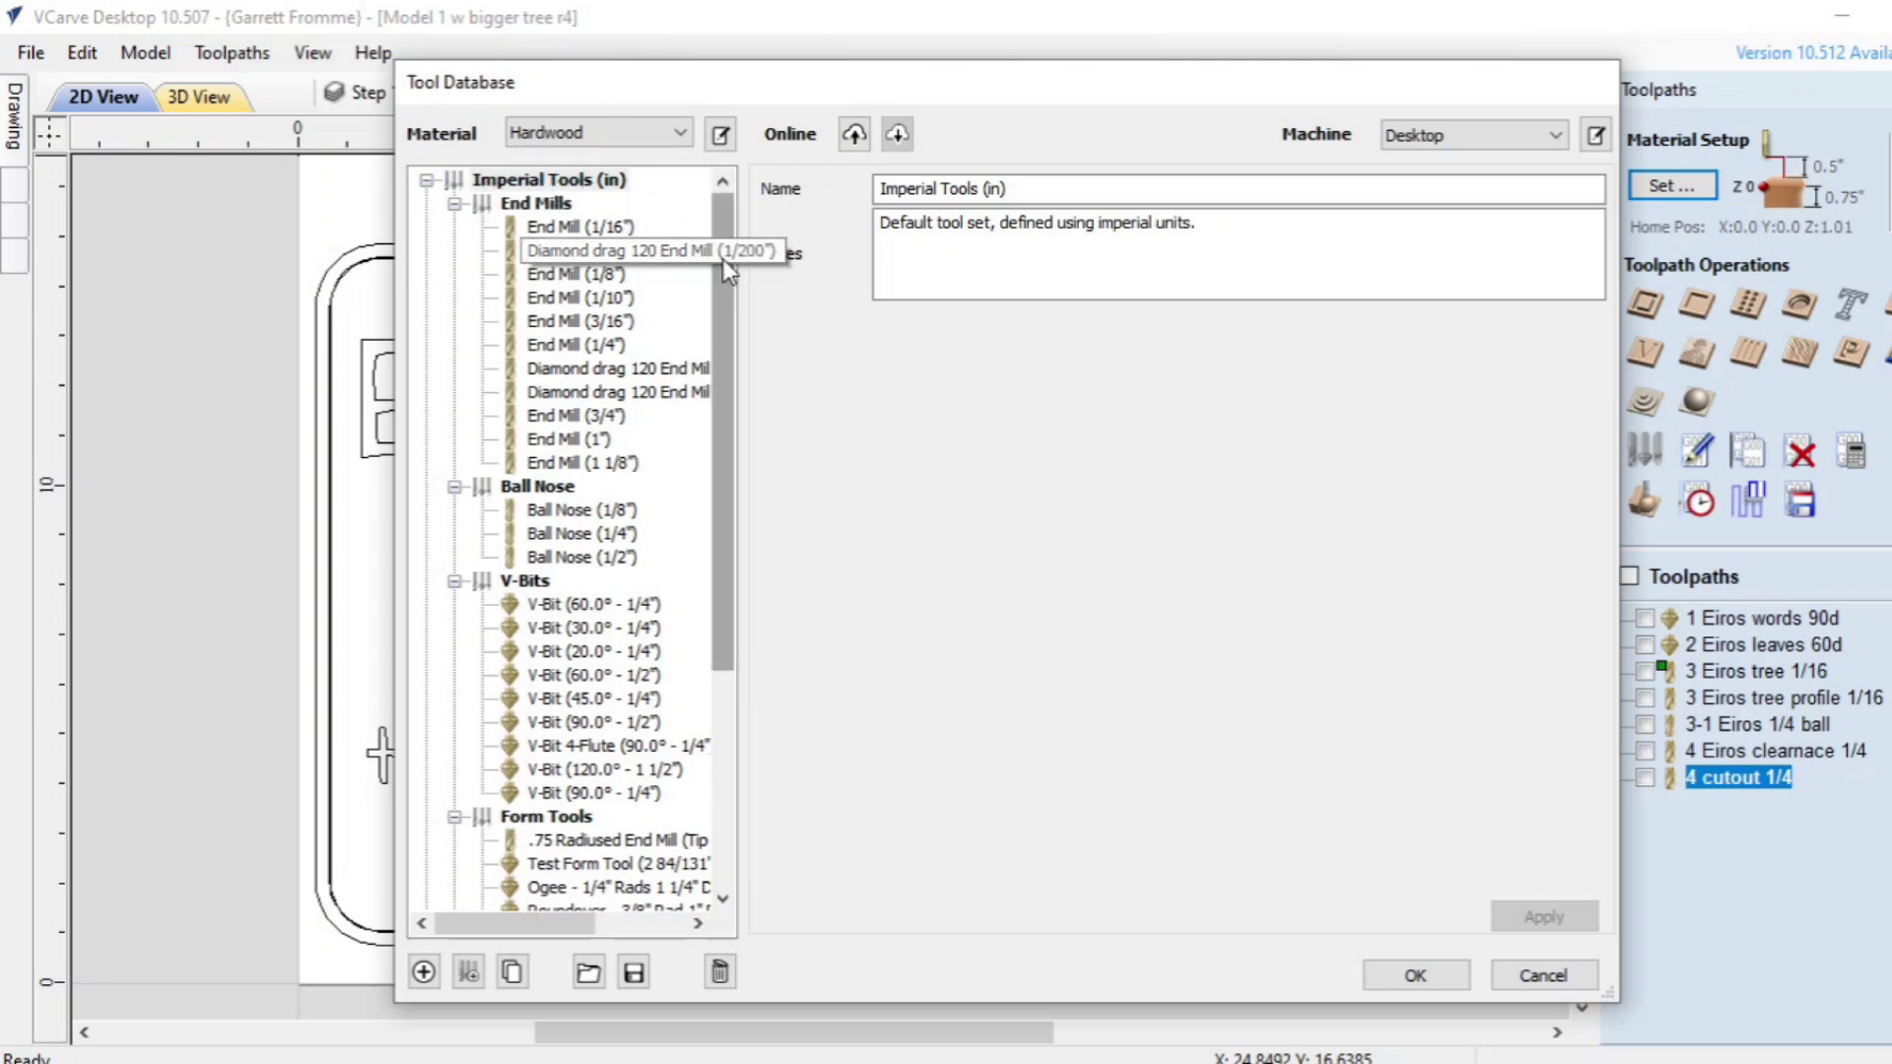
{"action": "left_click_drag", "start_coordinate": [723, 274], "coordinate": [753, 499]}
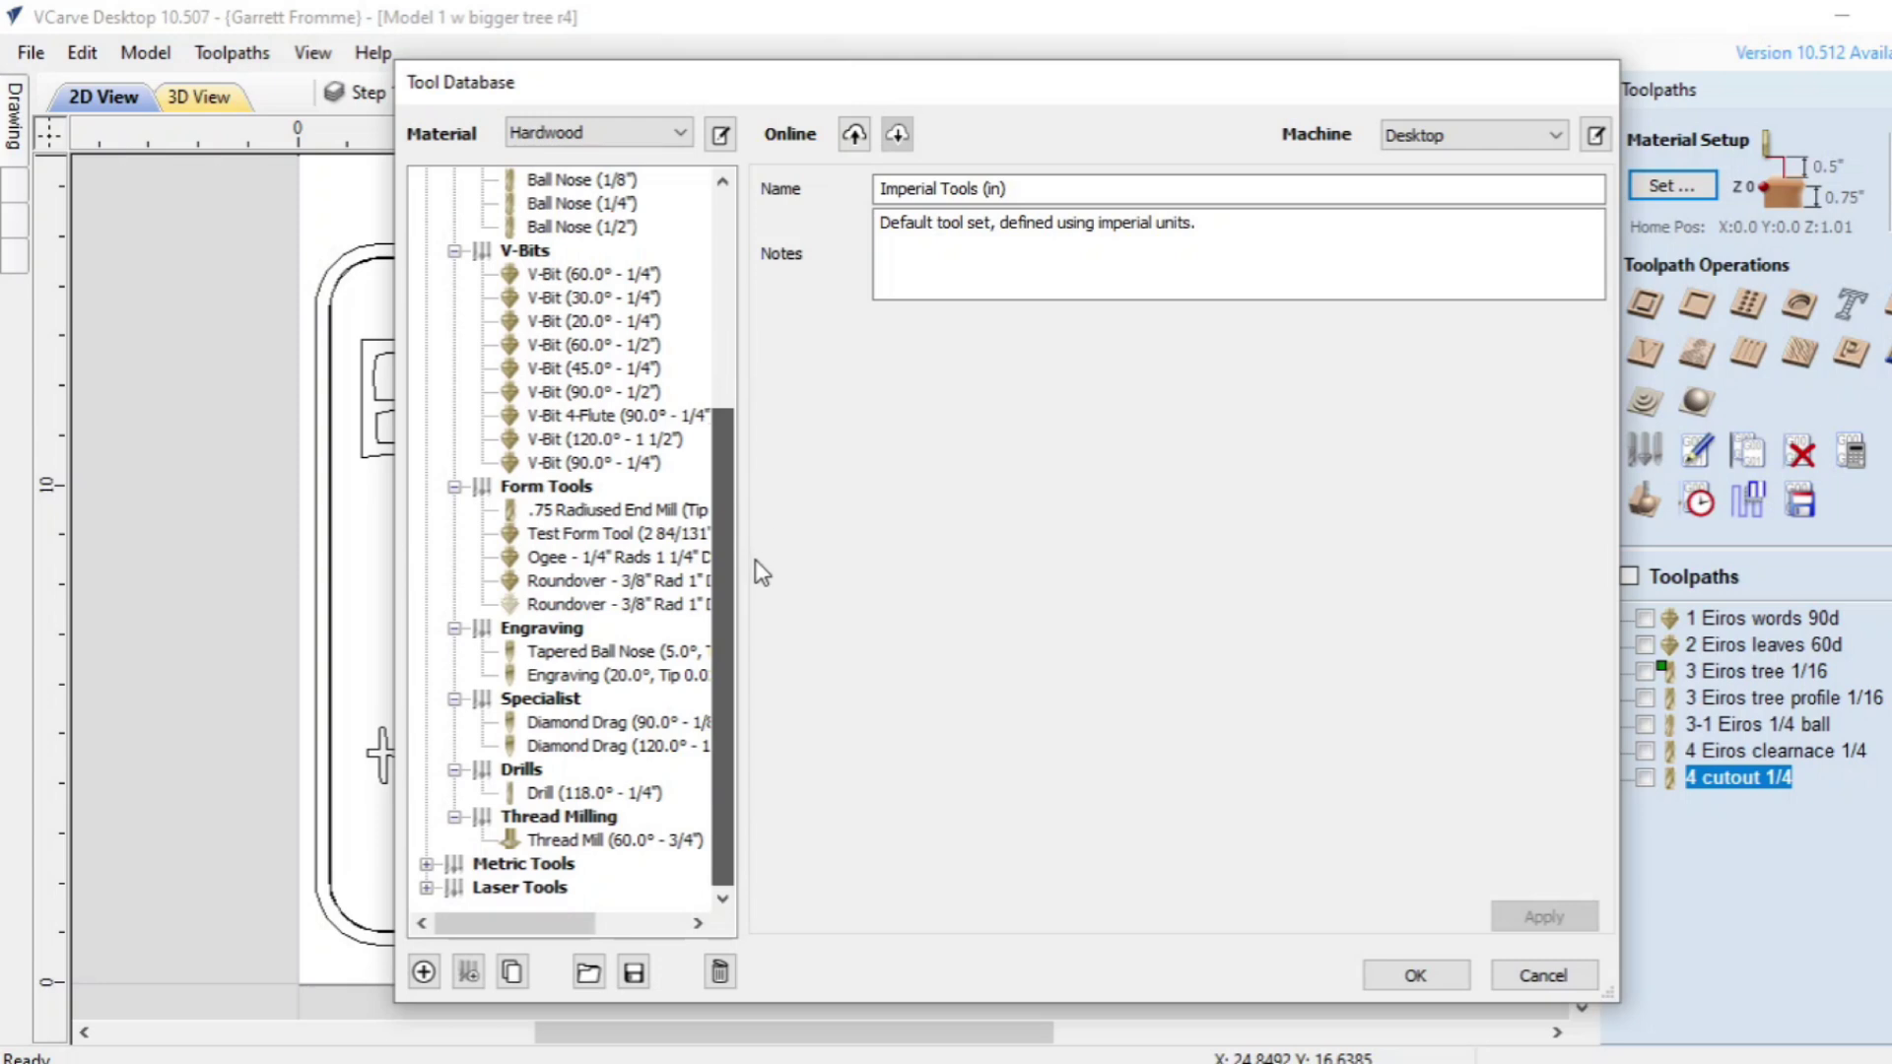
{"action": "left_click", "coordinate": [497, 892]}
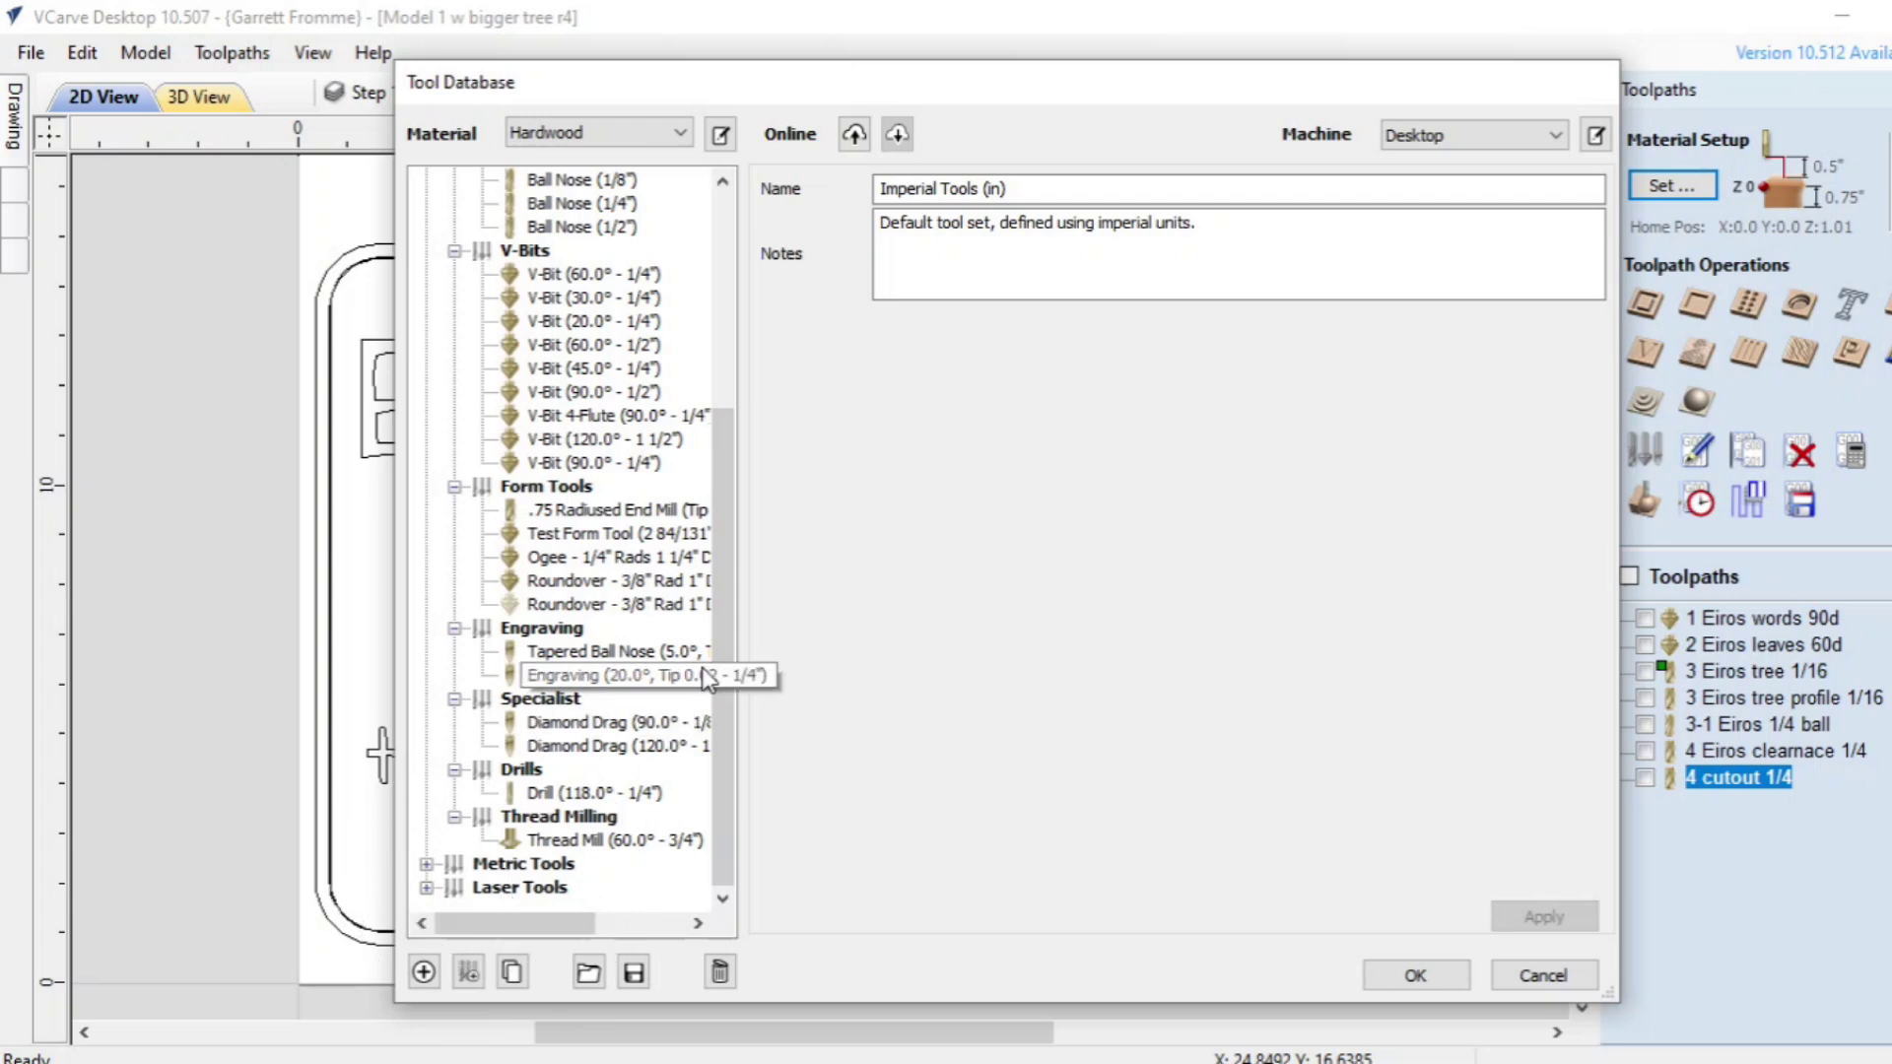
{"action": "left_click_drag", "start_coordinate": [726, 627], "coordinate": [715, 319]}
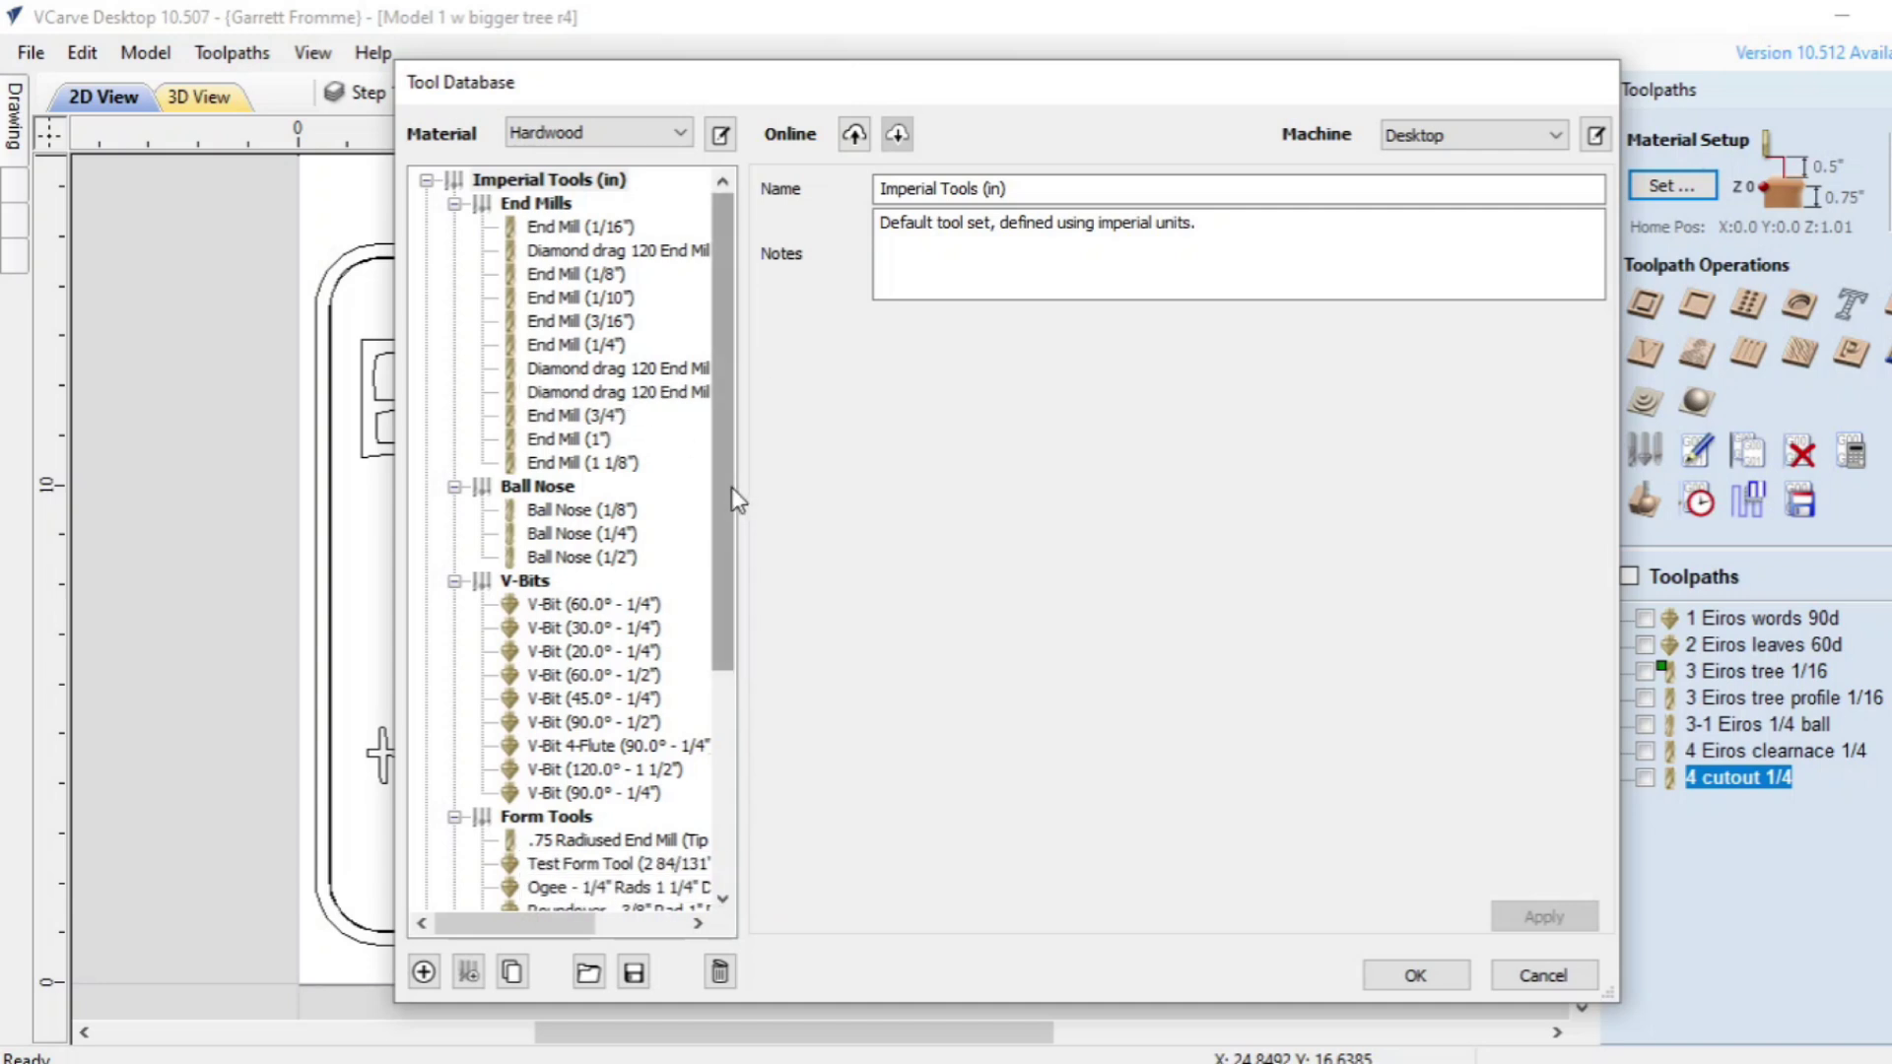
Step: Expand the Metric Tools group to view its tools, collapse it and return to the start of the list
{"action": "left_click_drag", "start_coordinate": [734, 500], "coordinate": [765, 760]}
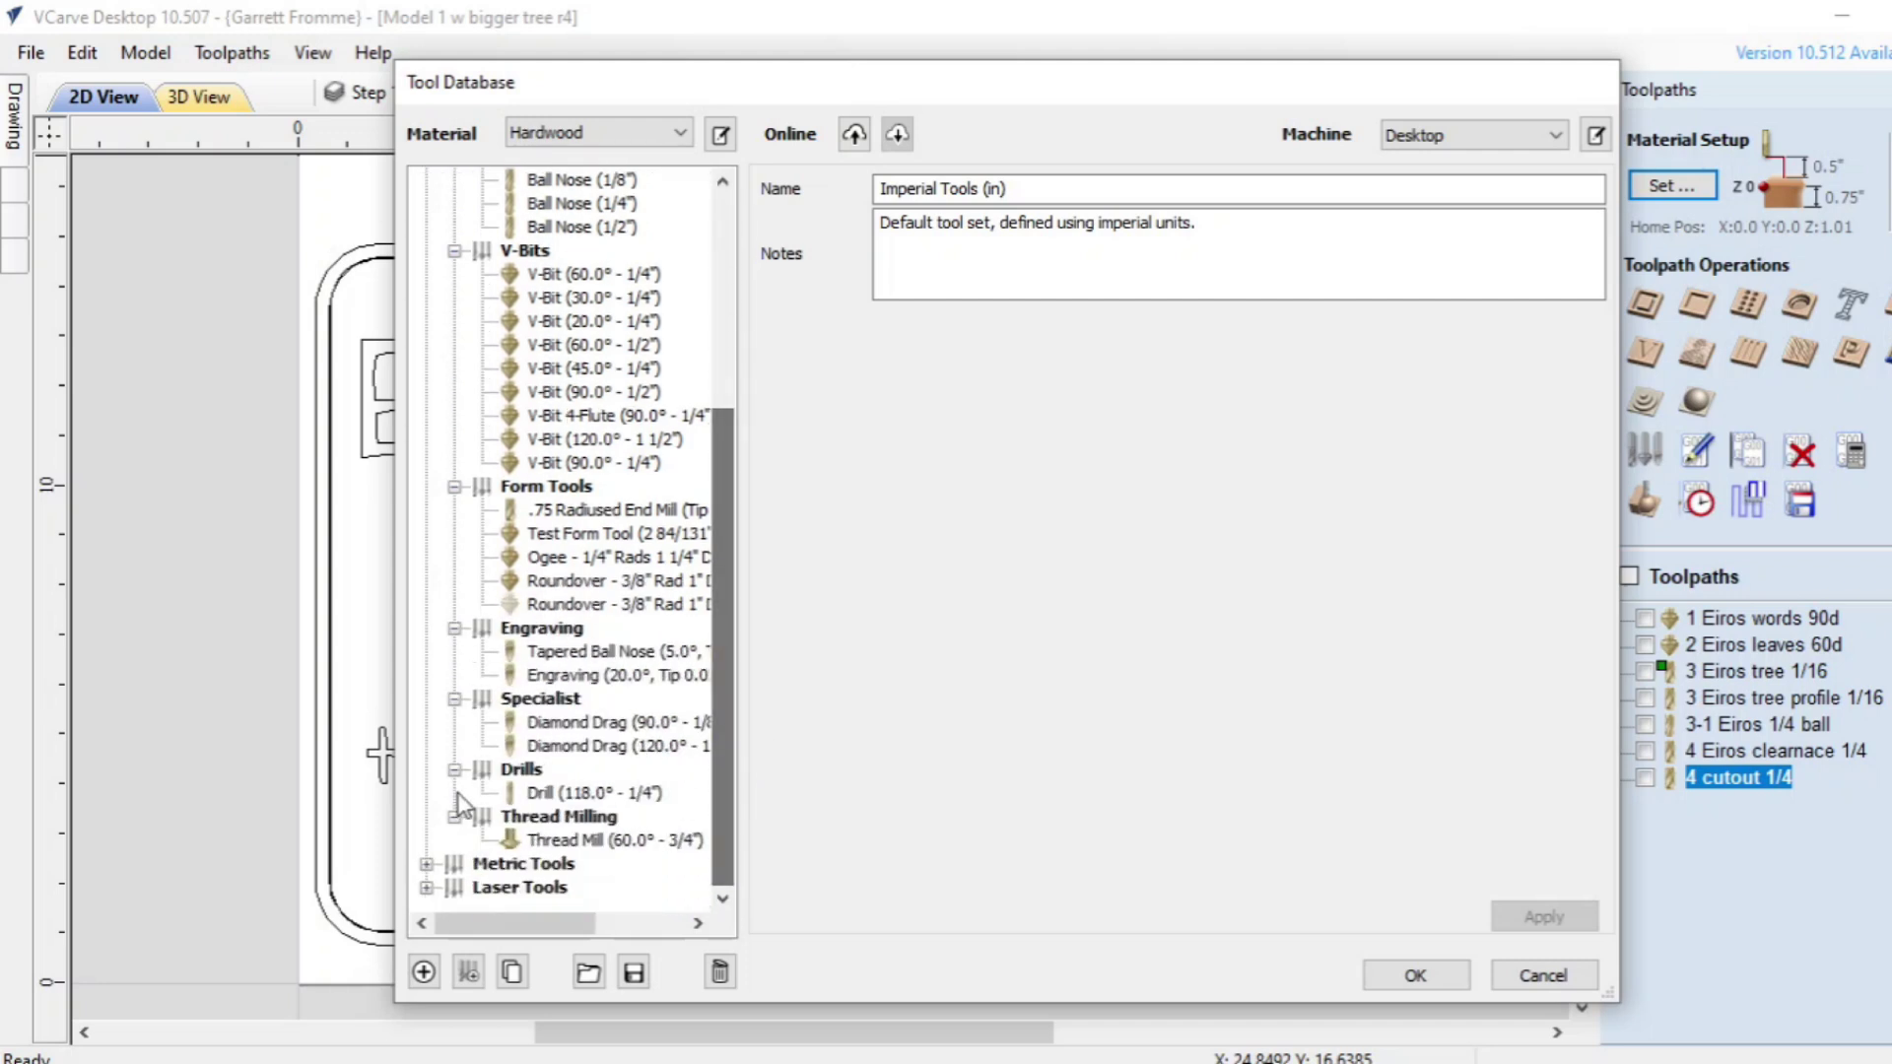
{"action": "left_click", "coordinate": [425, 863]}
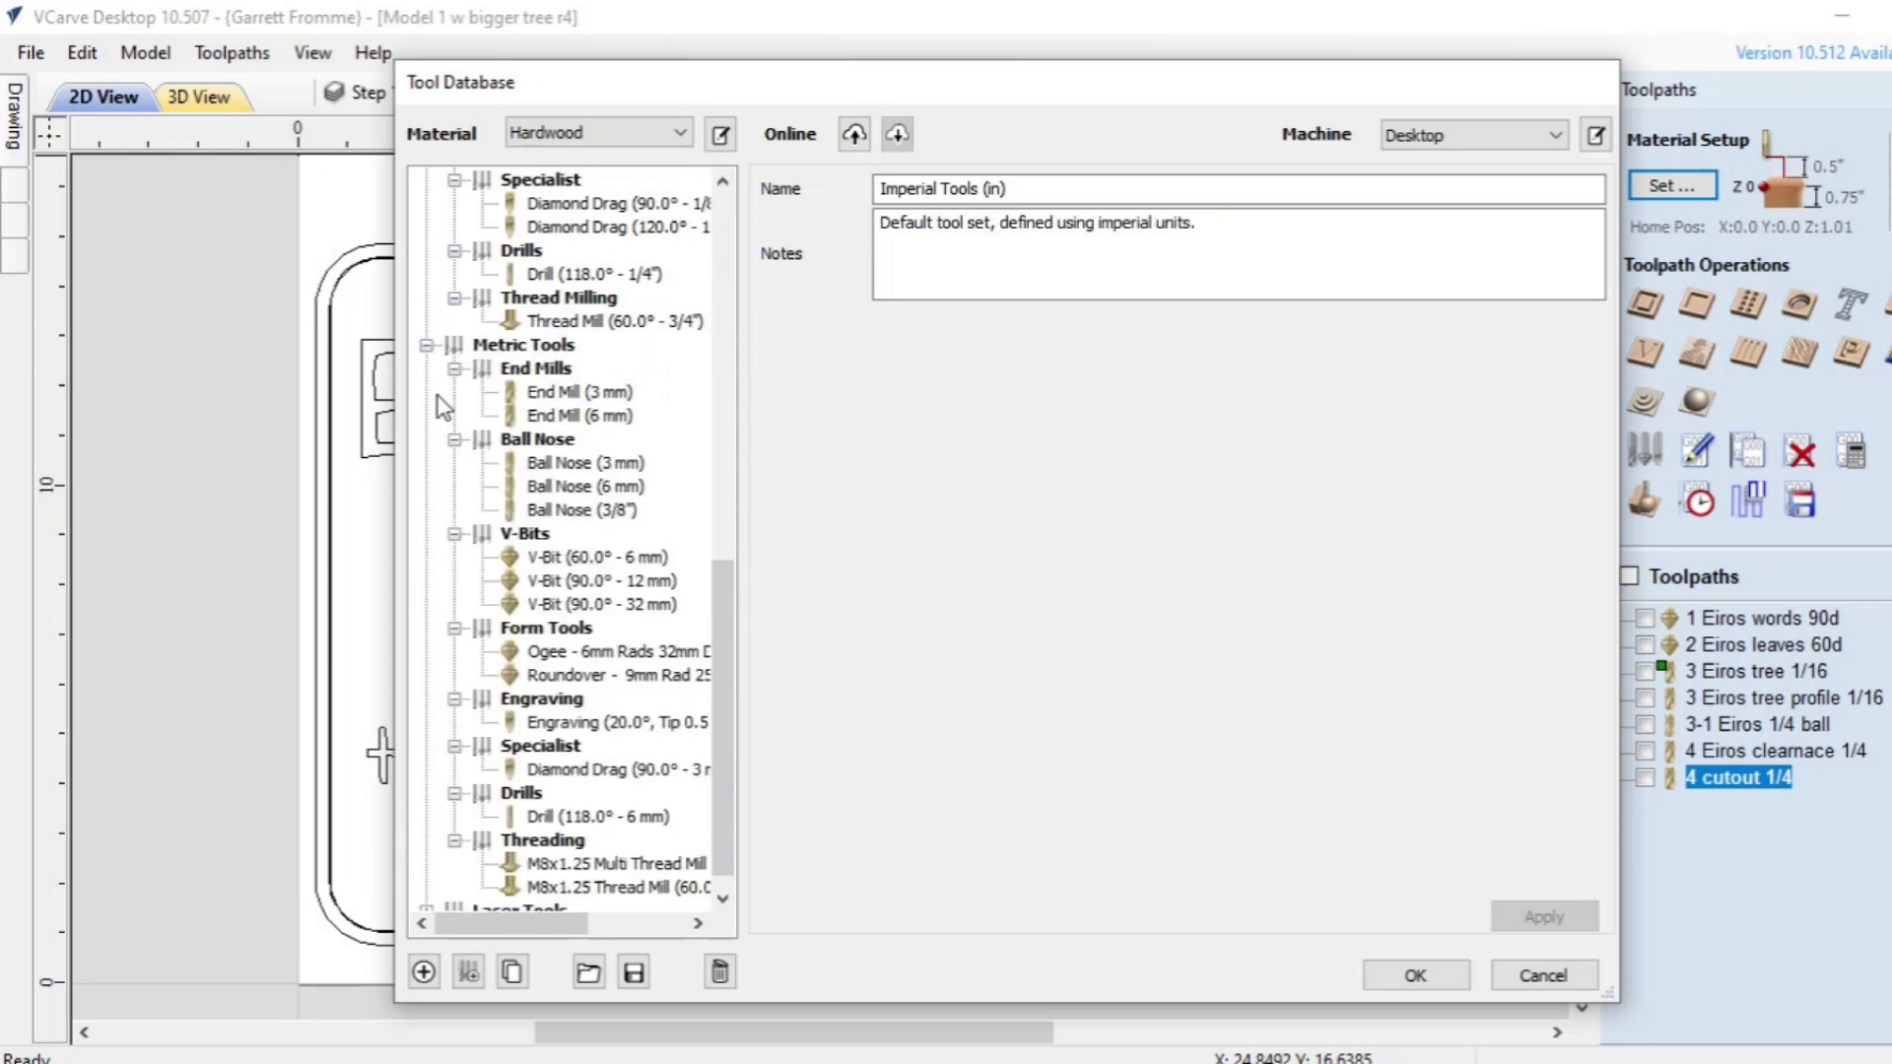
{"action": "left_click", "coordinate": [426, 345]}
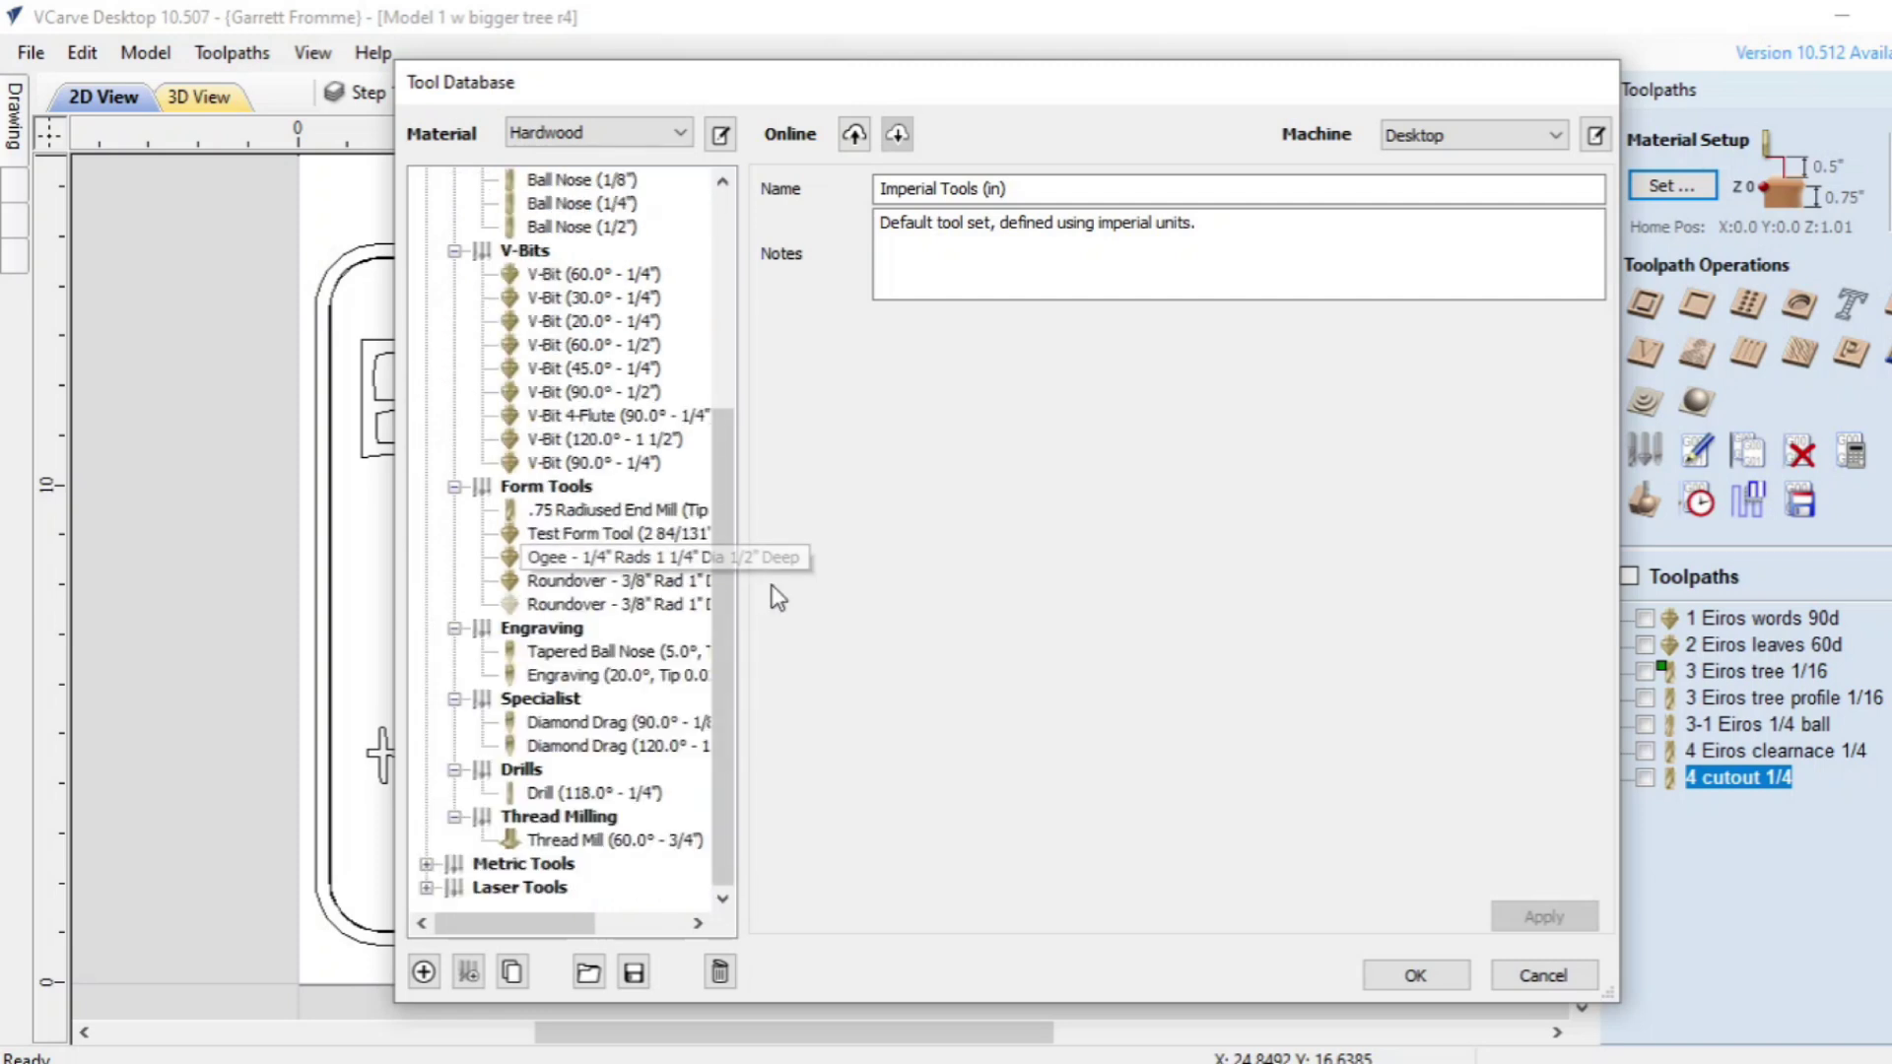
{"action": "left_click_drag", "start_coordinate": [723, 592], "coordinate": [730, 370]}
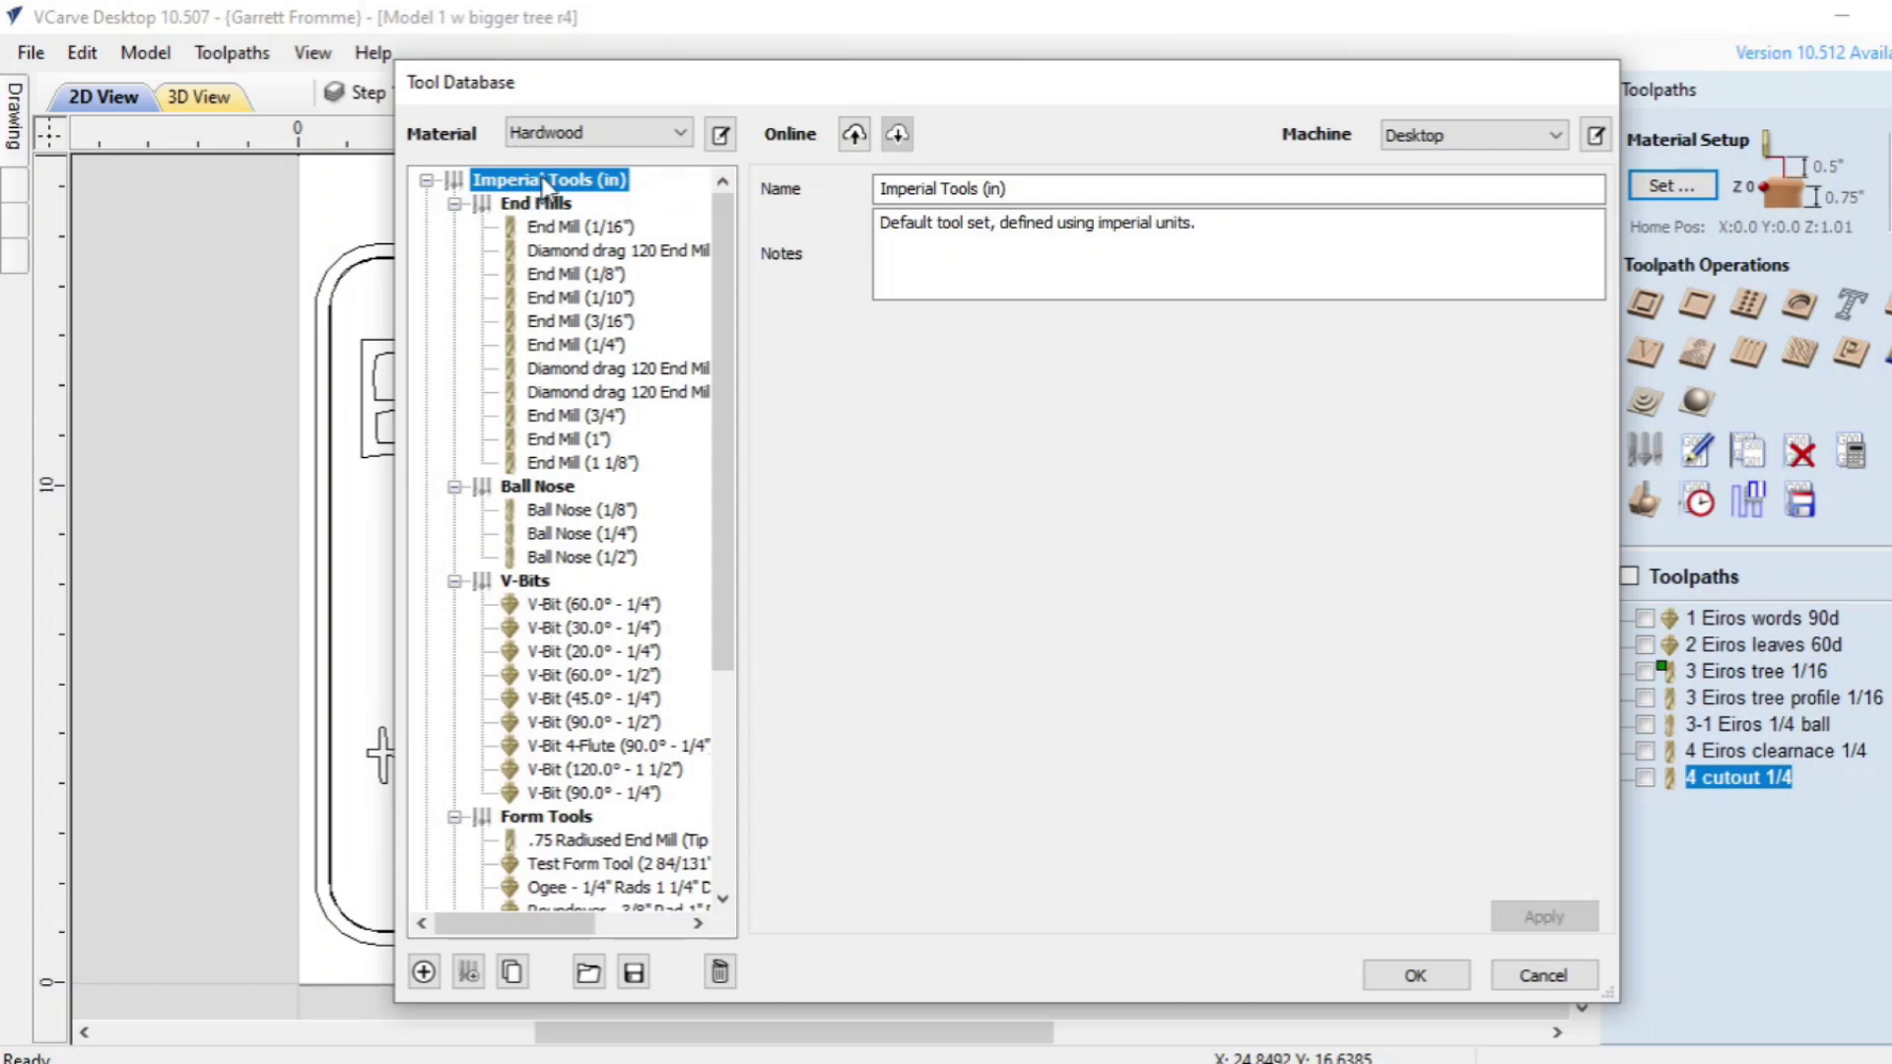
Step: Rename the Imperial Tools group to "Imperial Tools (inches)" and save the tool database change
{"action": "left_click", "coordinate": [1047, 279]}
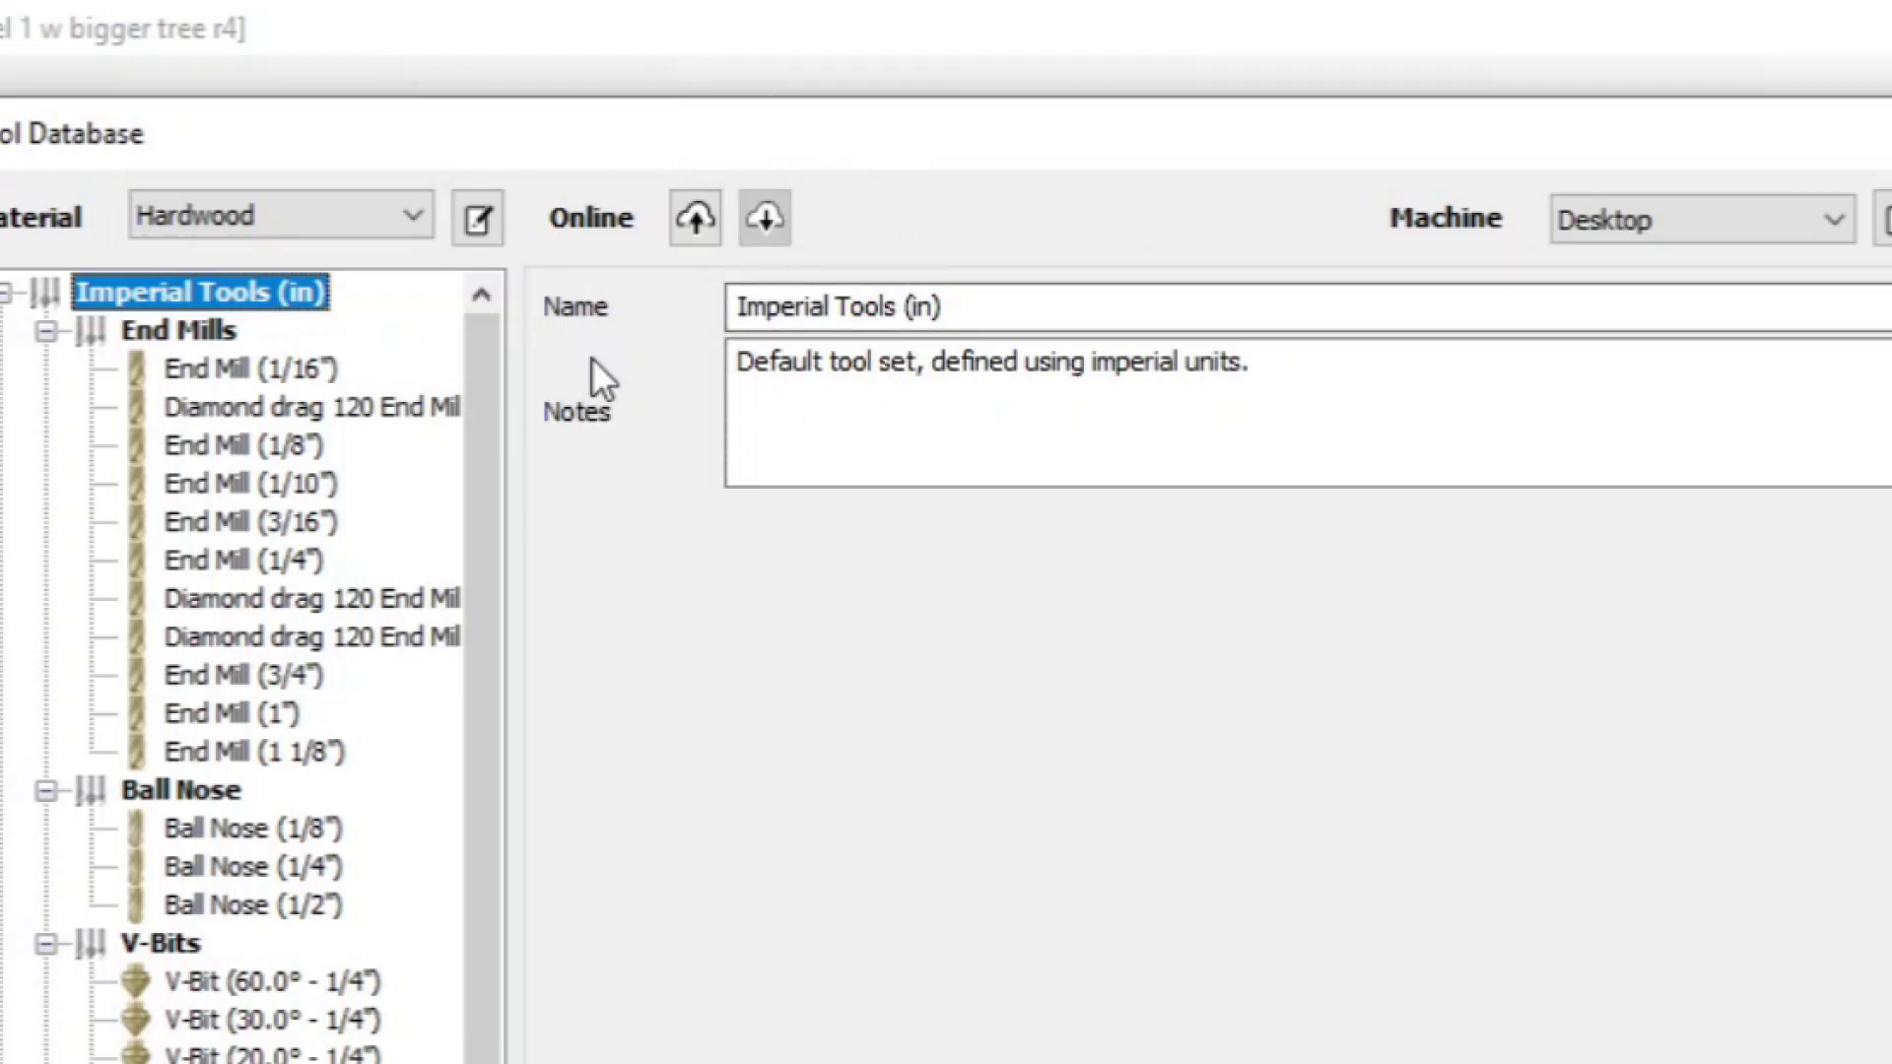
{"action": "left_click", "coordinate": [597, 406]}
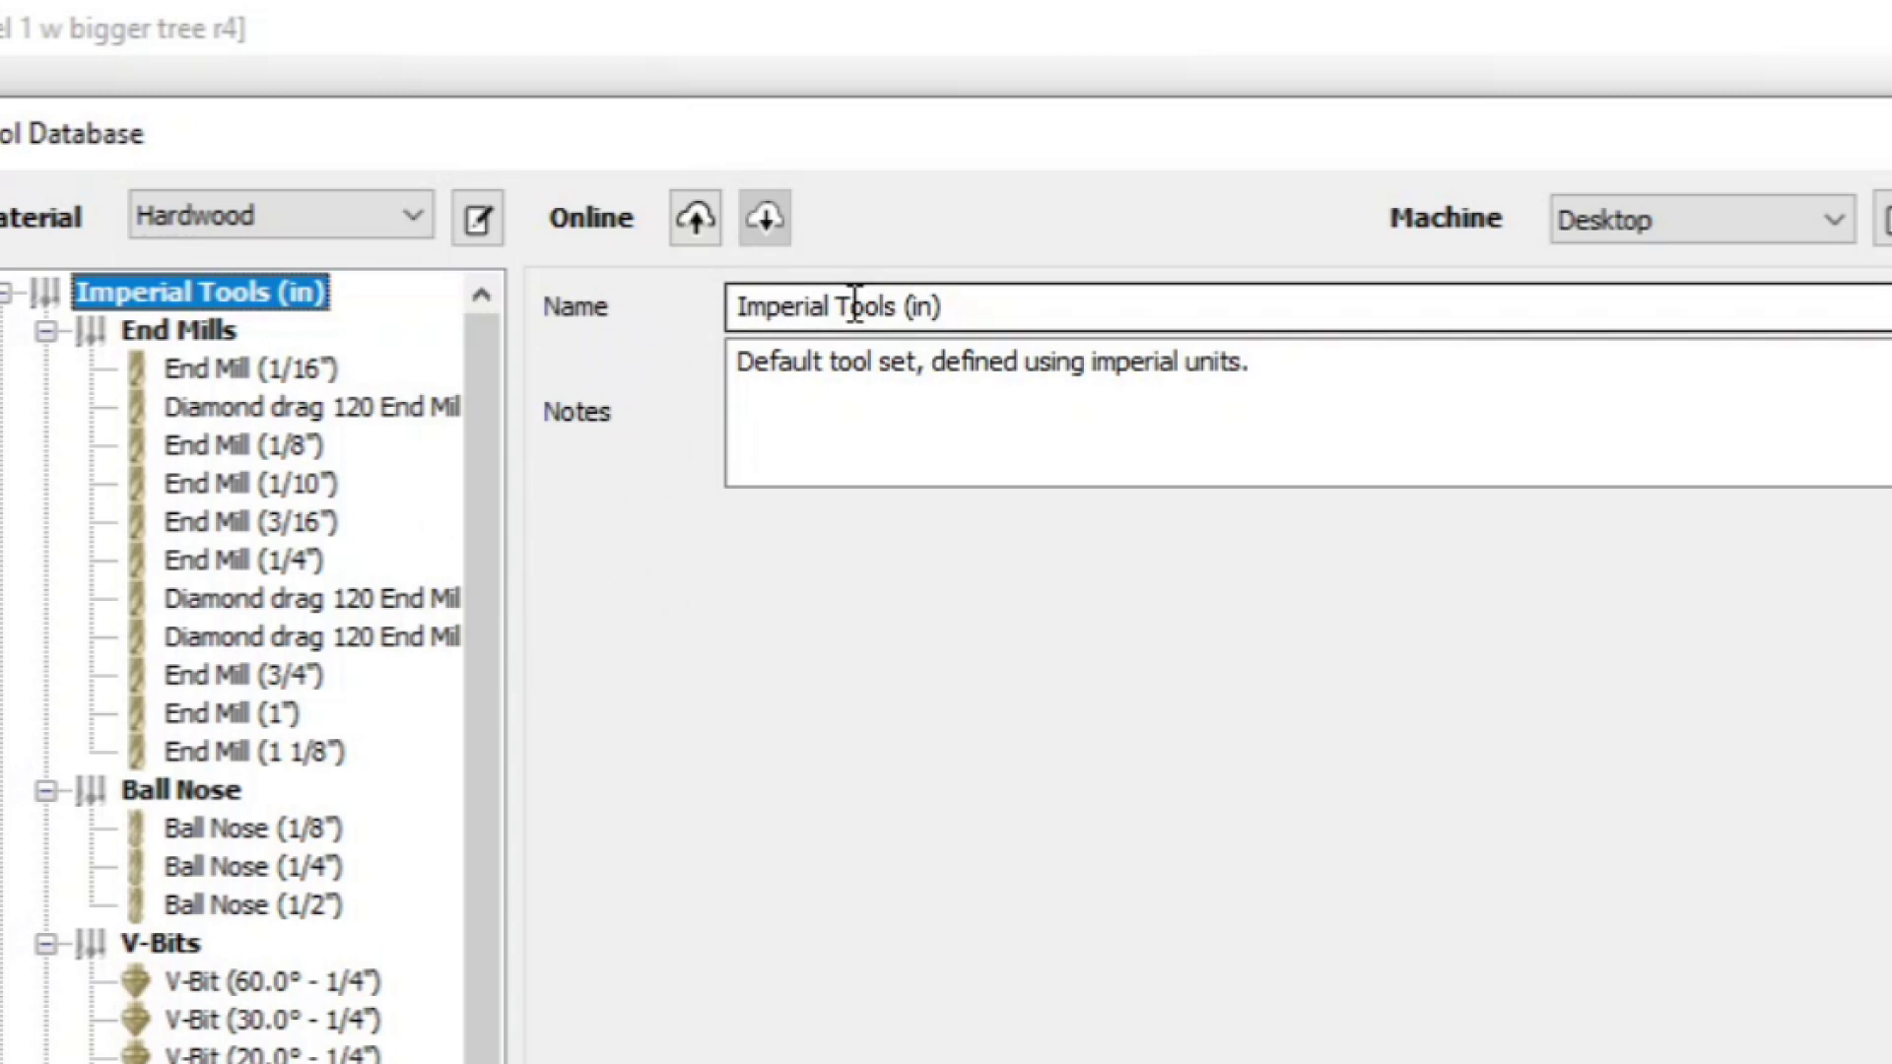
{"action": "left_click_drag", "start_coordinate": [963, 306], "coordinate": [695, 313]}
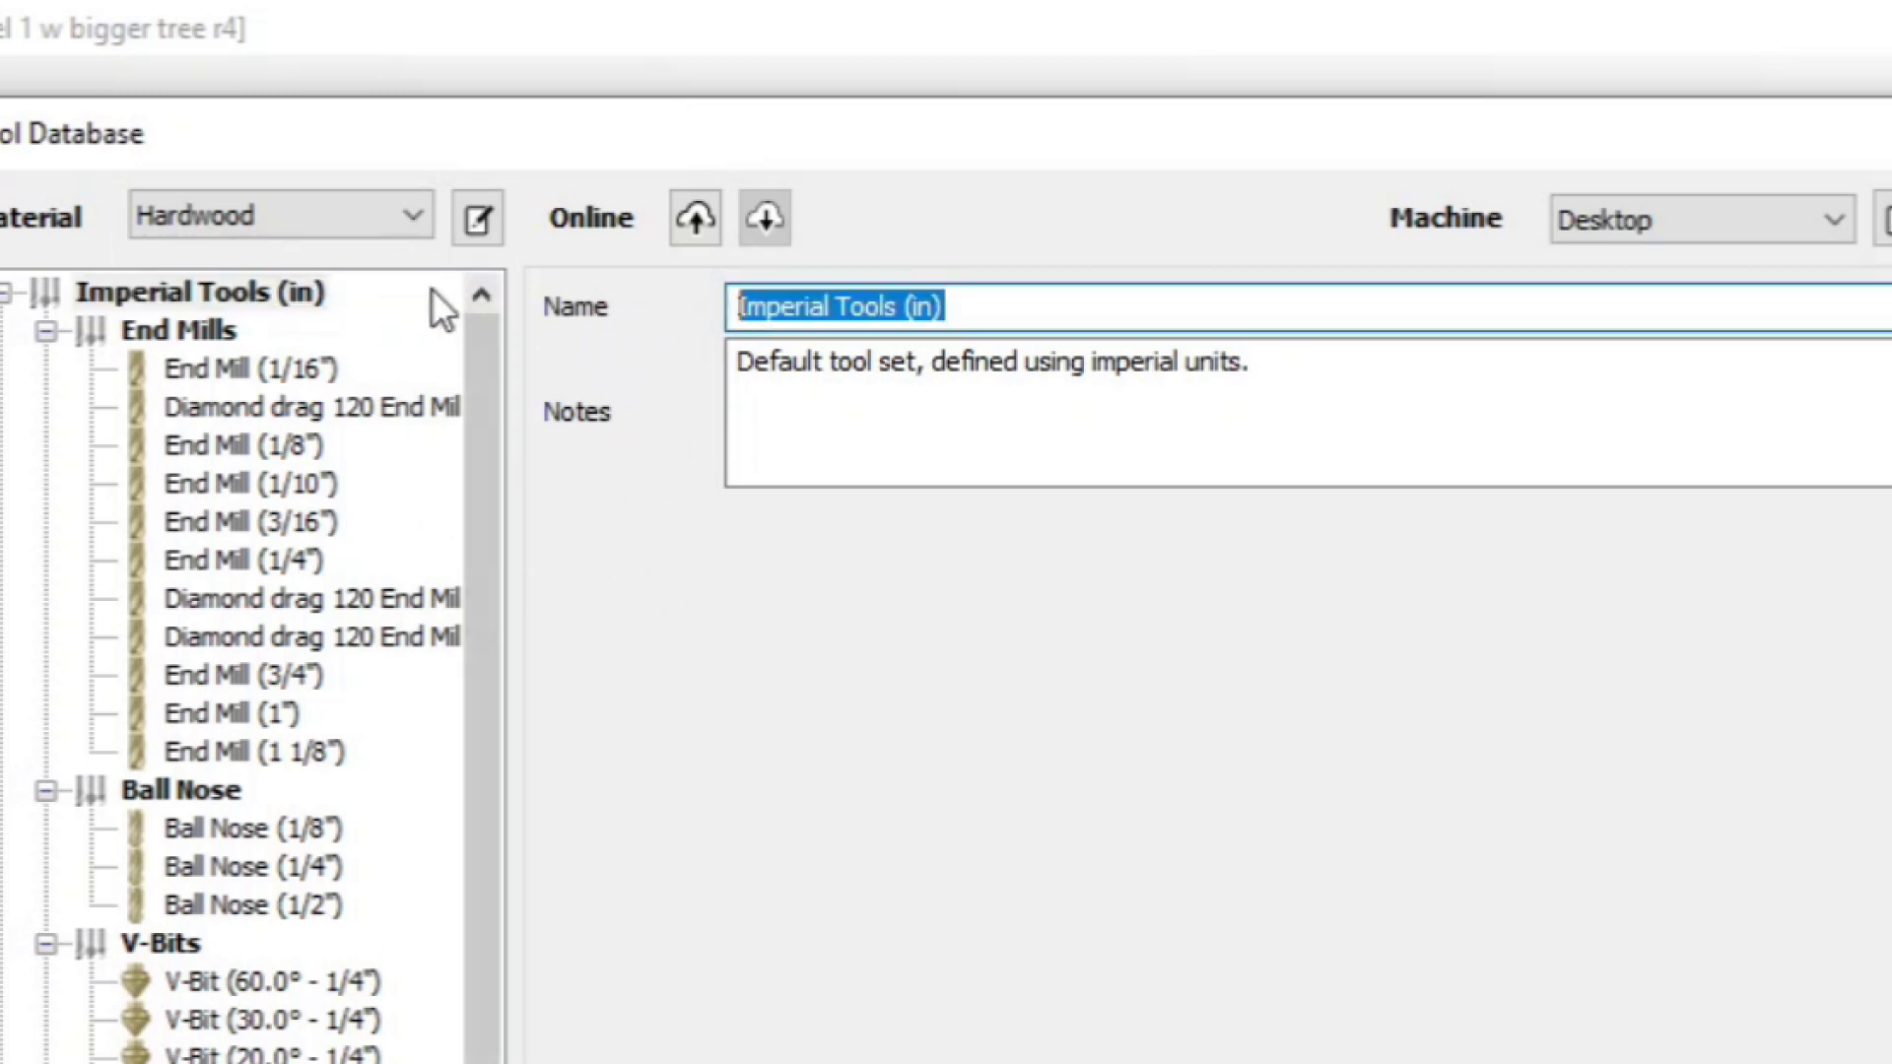
{"action": "left_click", "coordinate": [241, 280]}
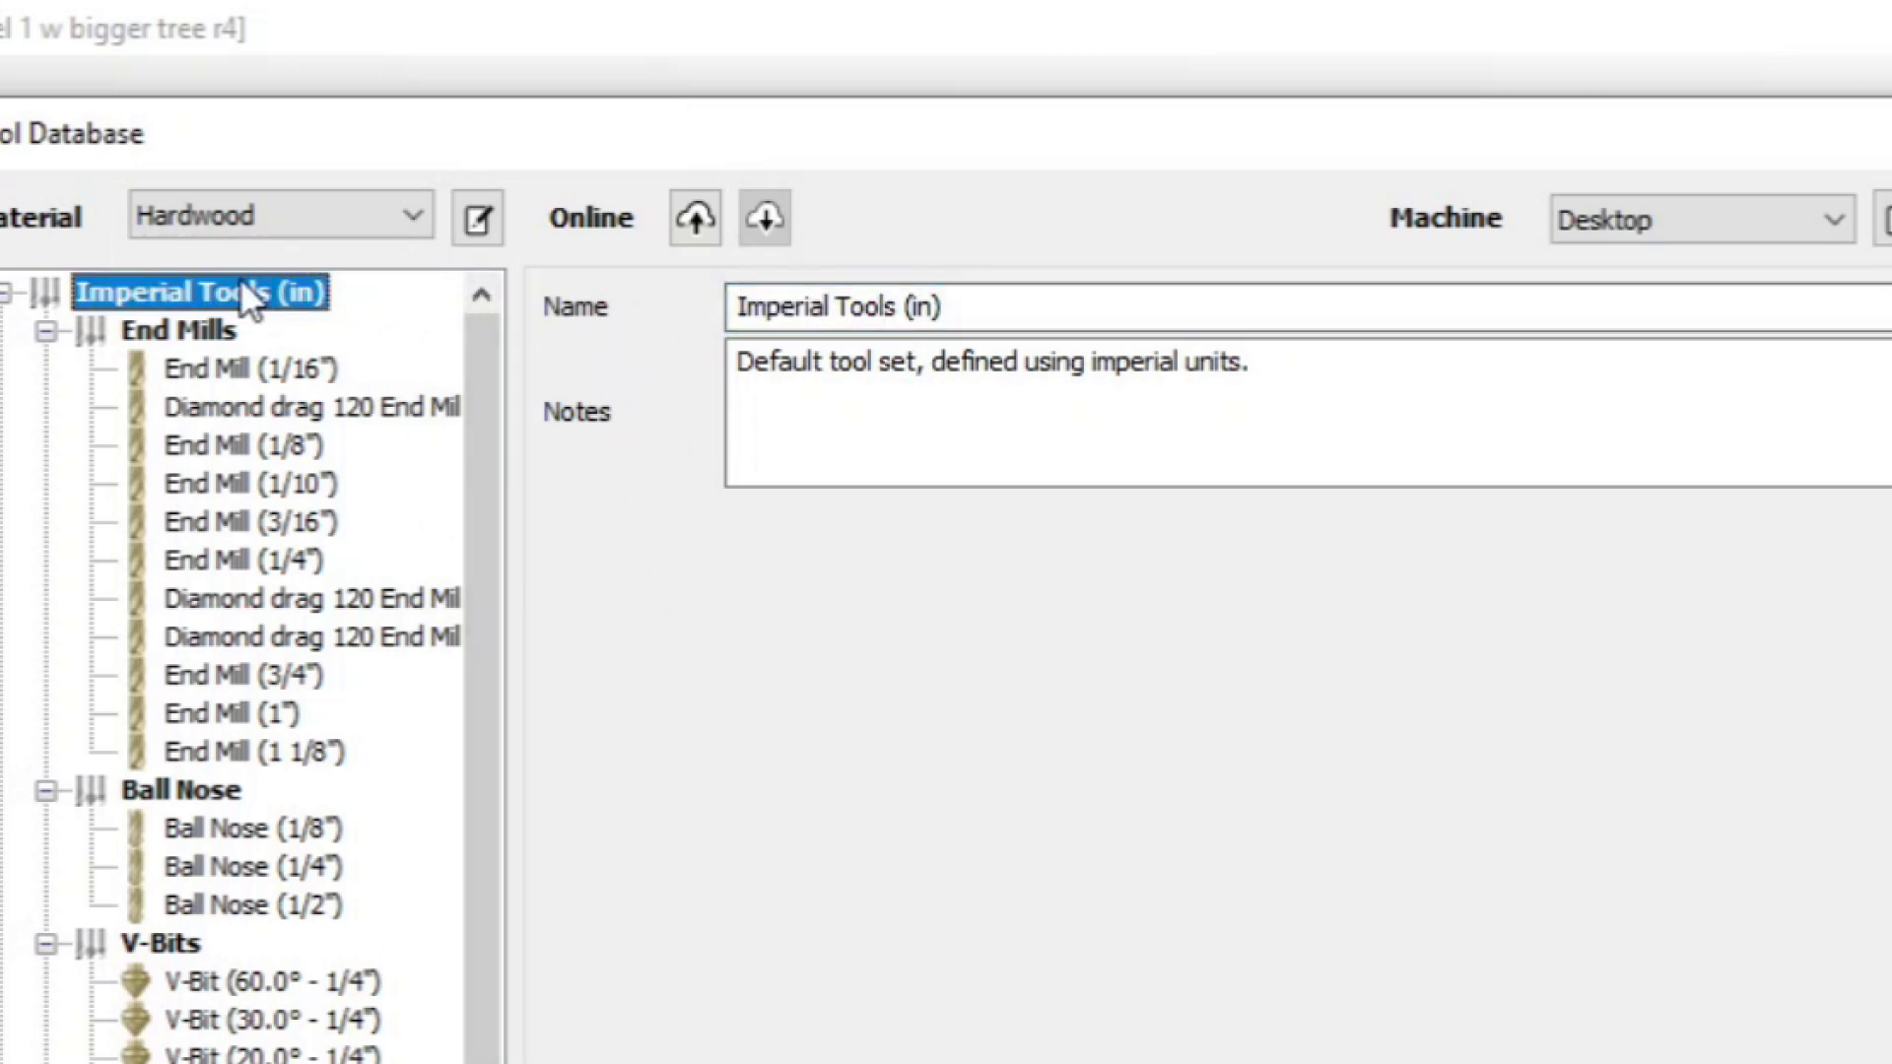
{"action": "left_click", "coordinate": [1080, 307]}
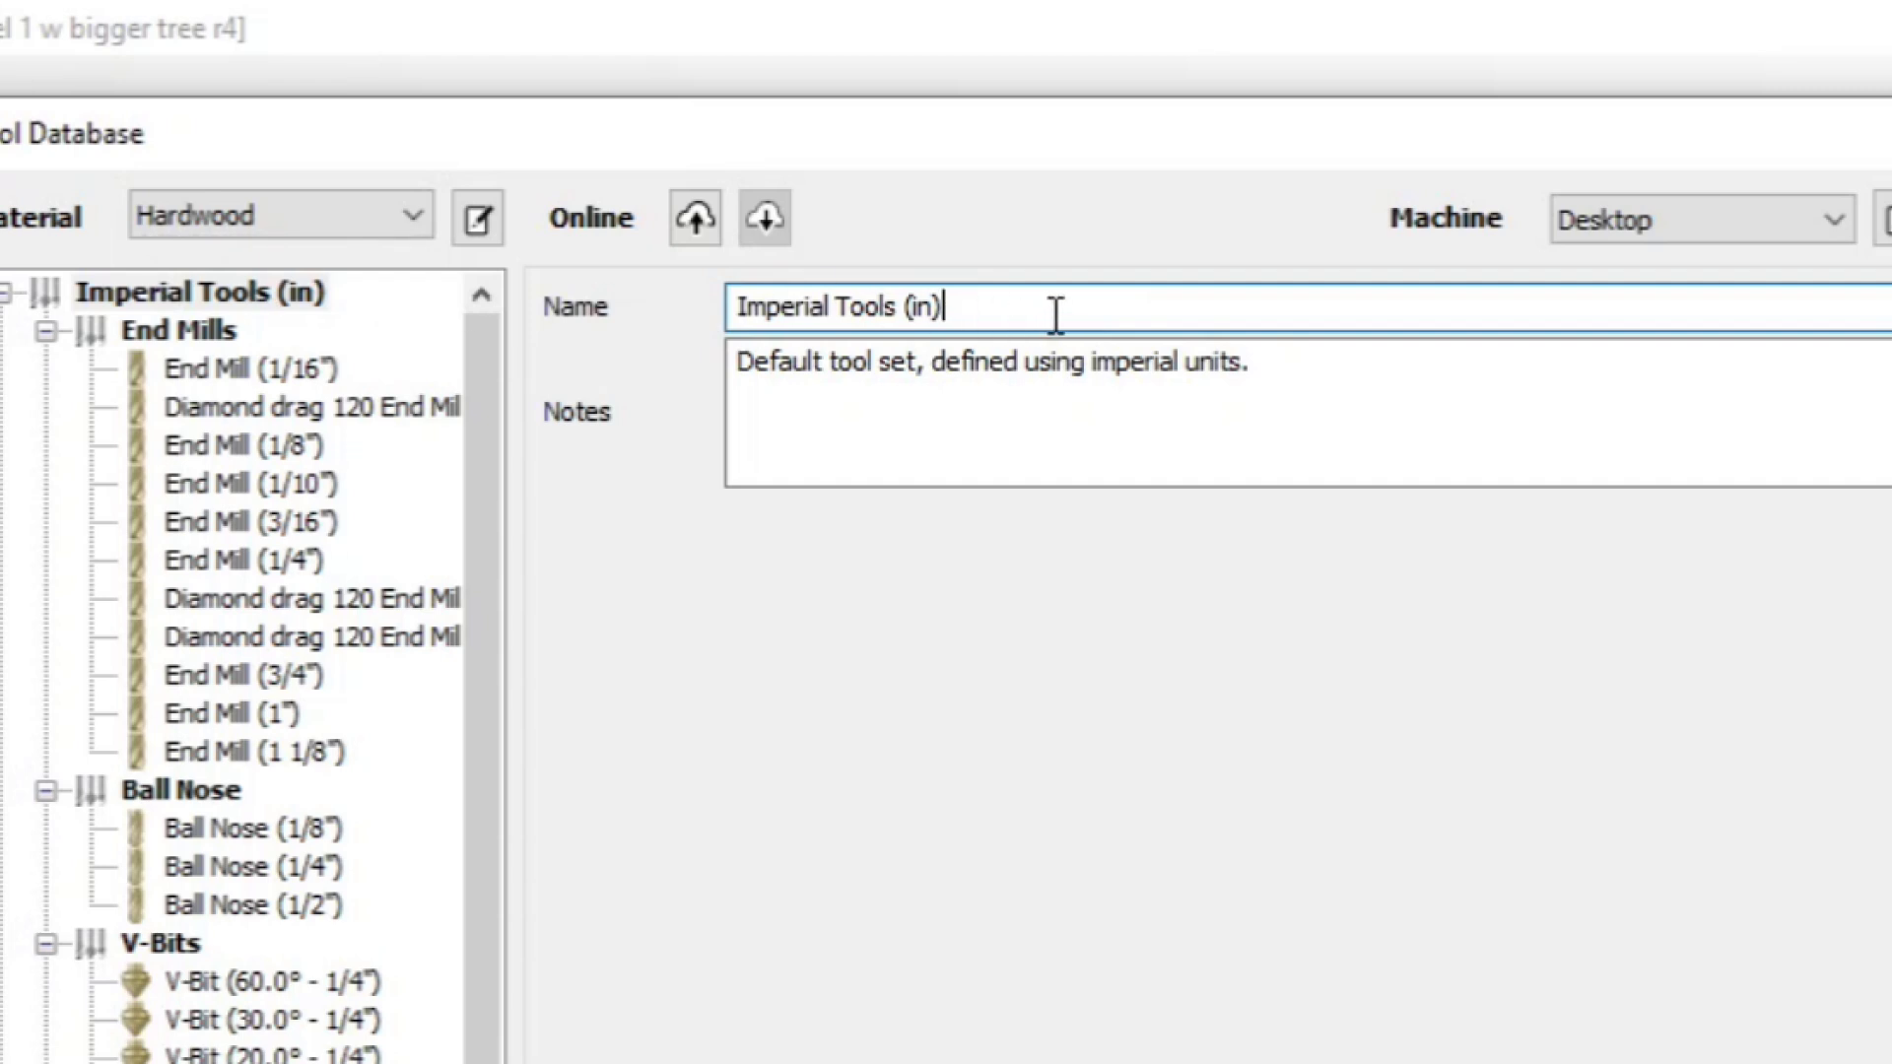
{"action": "key", "text": "BackSpace"}
{"action": "type", "text": "ches)"}
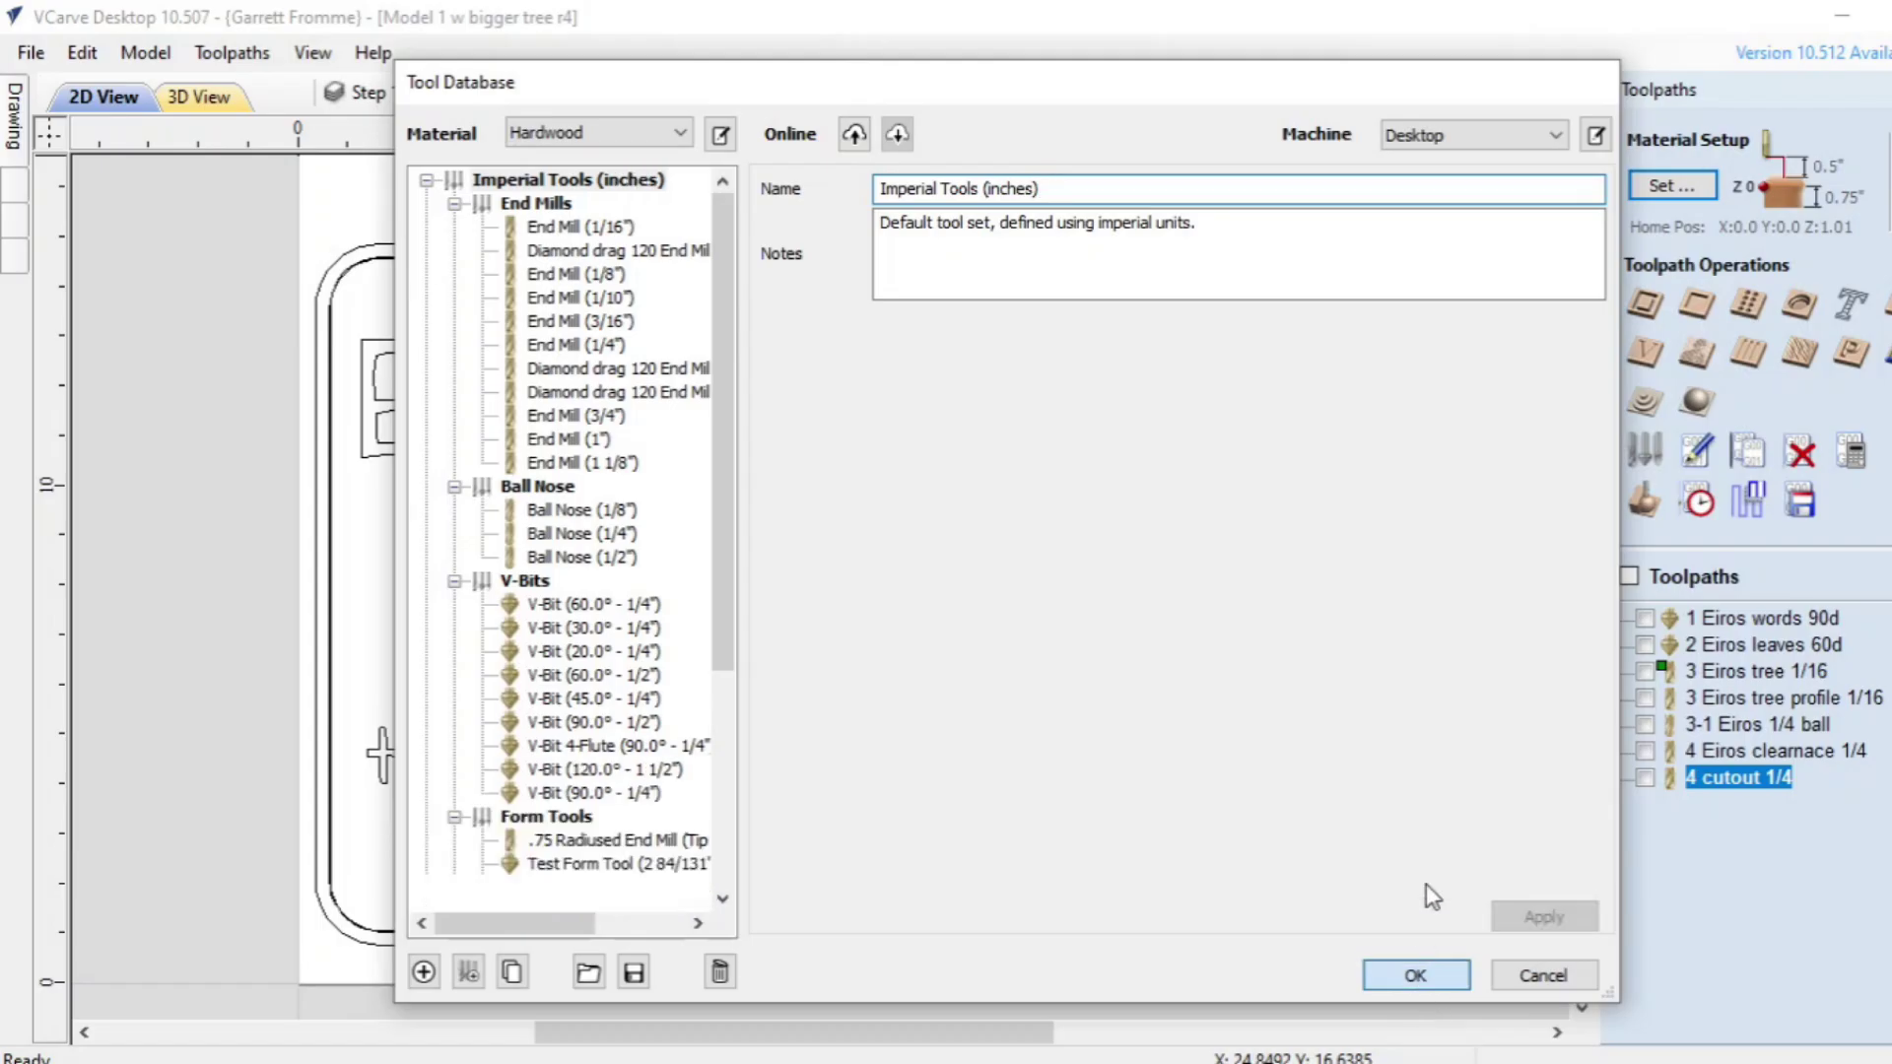
{"action": "left_click", "coordinate": [1417, 976]}
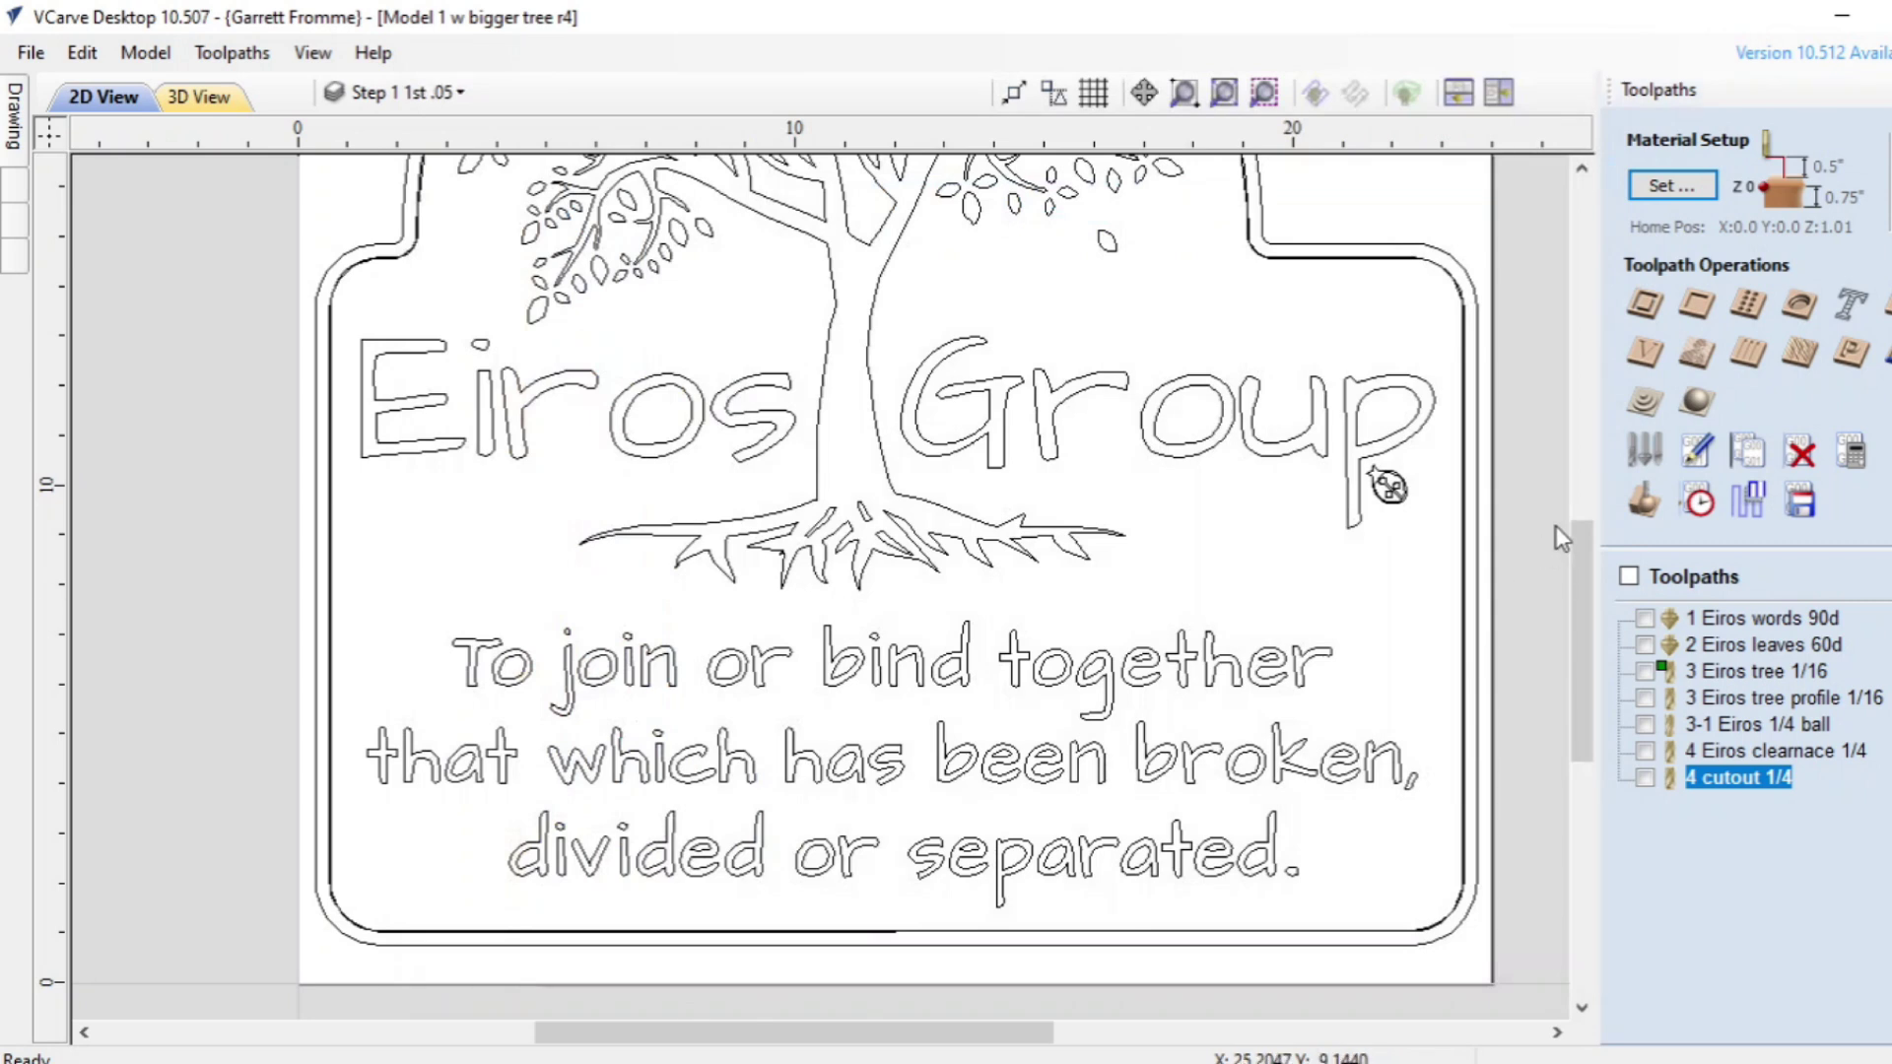
Step: Reopen the tool database and view the settings of the 1/10" and 1/4" end mills
{"action": "left_click", "coordinate": [1644, 500]}
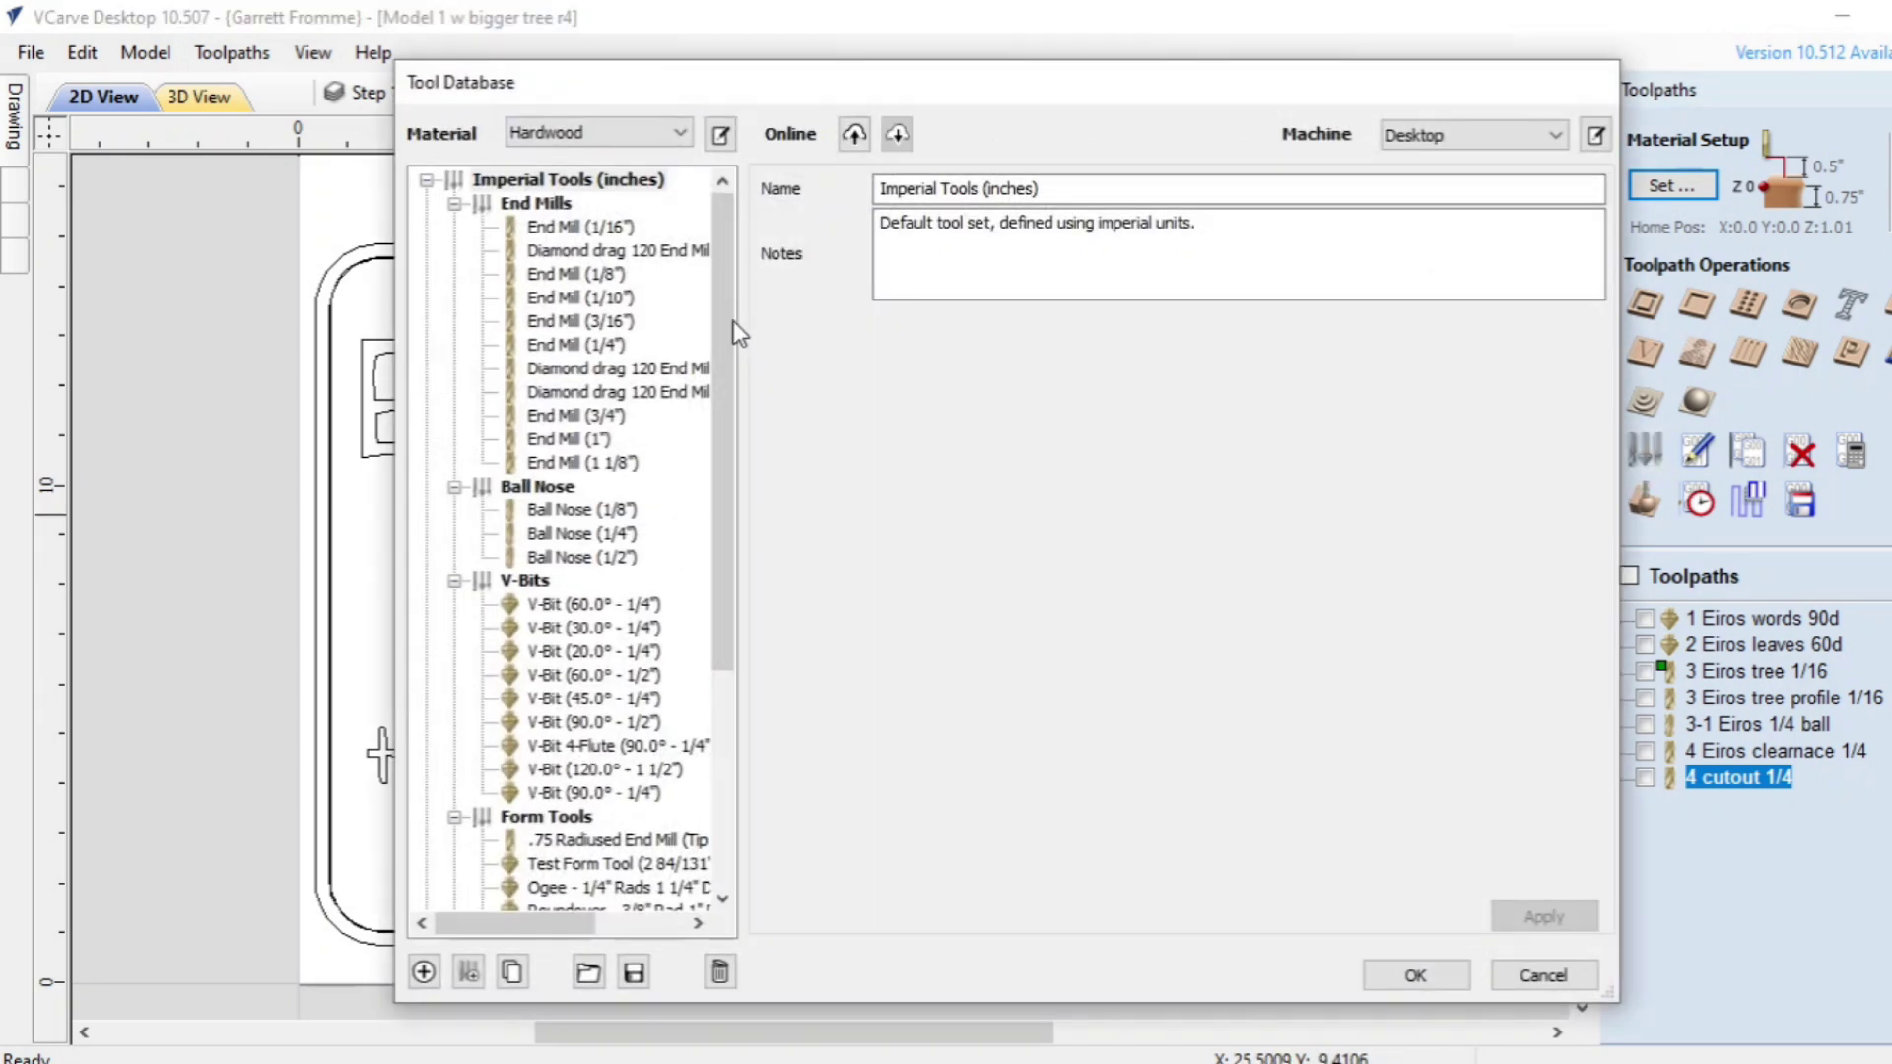
{"action": "left_click", "coordinate": [563, 193]}
{"action": "left_click", "coordinate": [535, 205]}
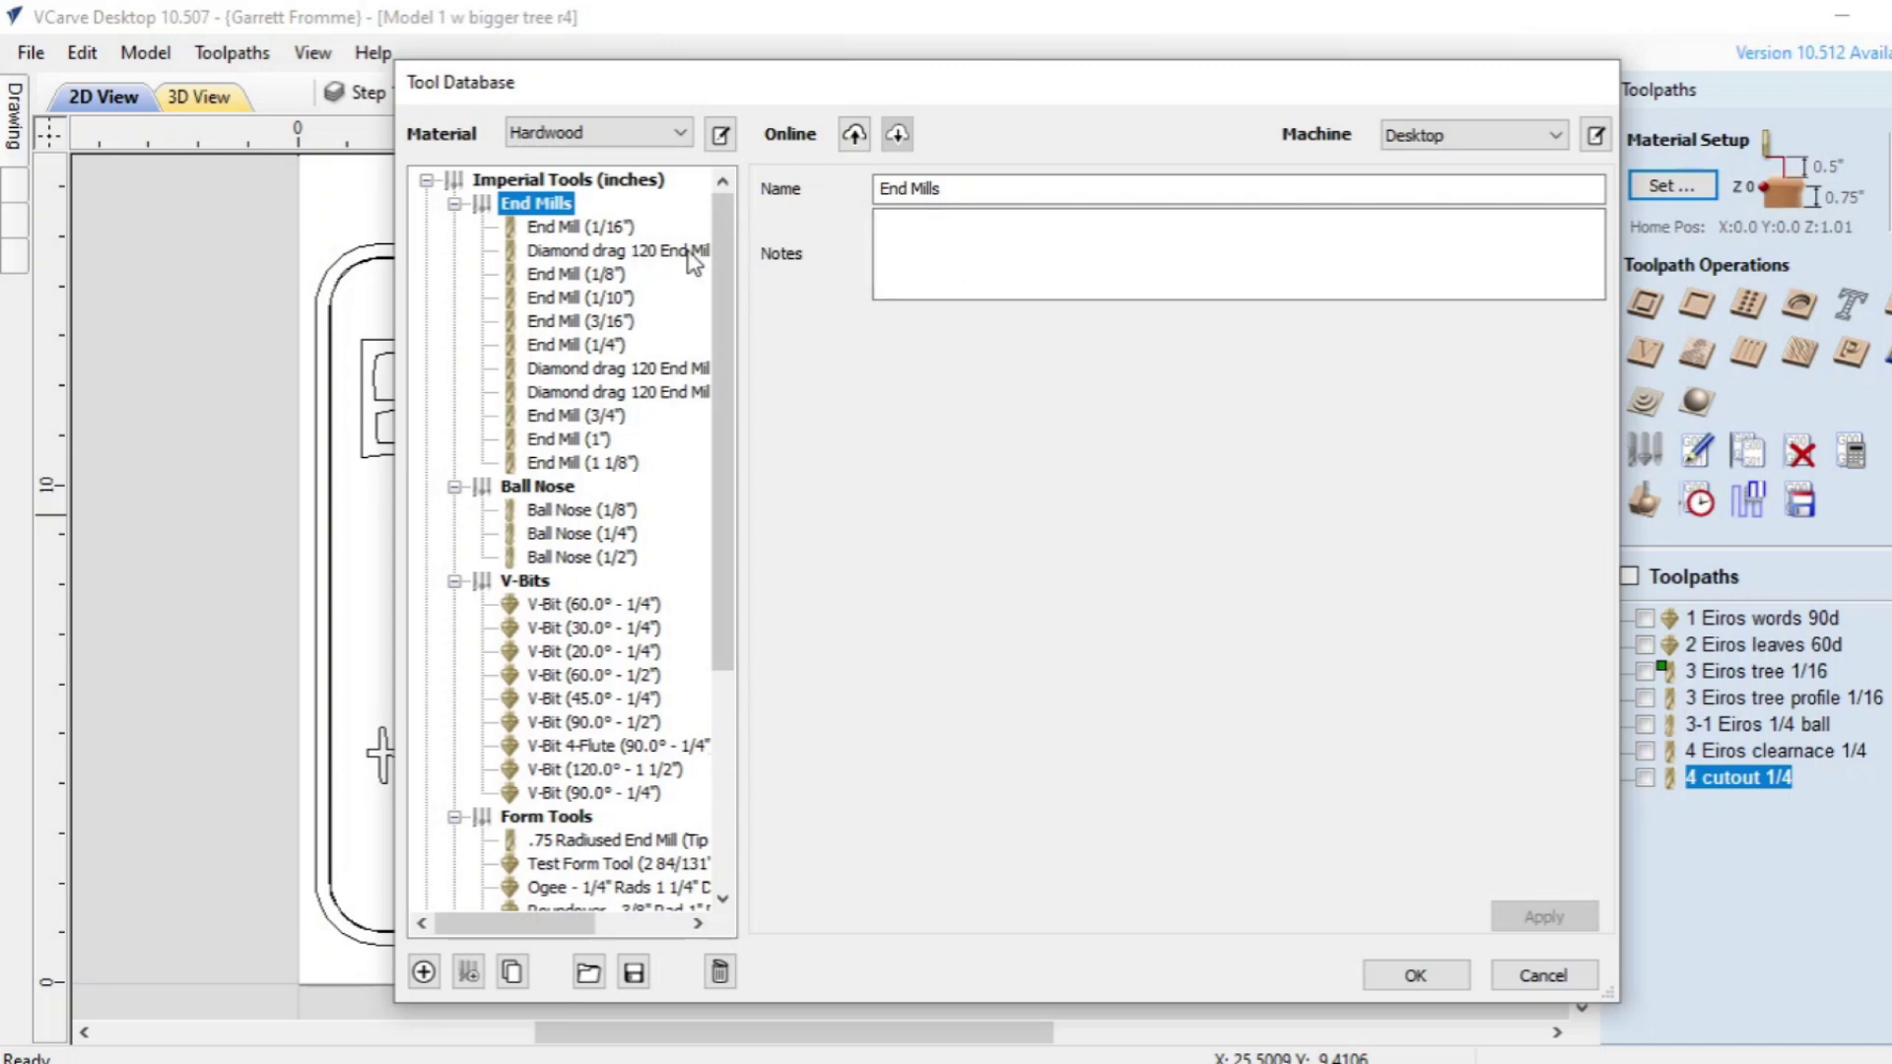
{"action": "left_click", "coordinate": [566, 297]}
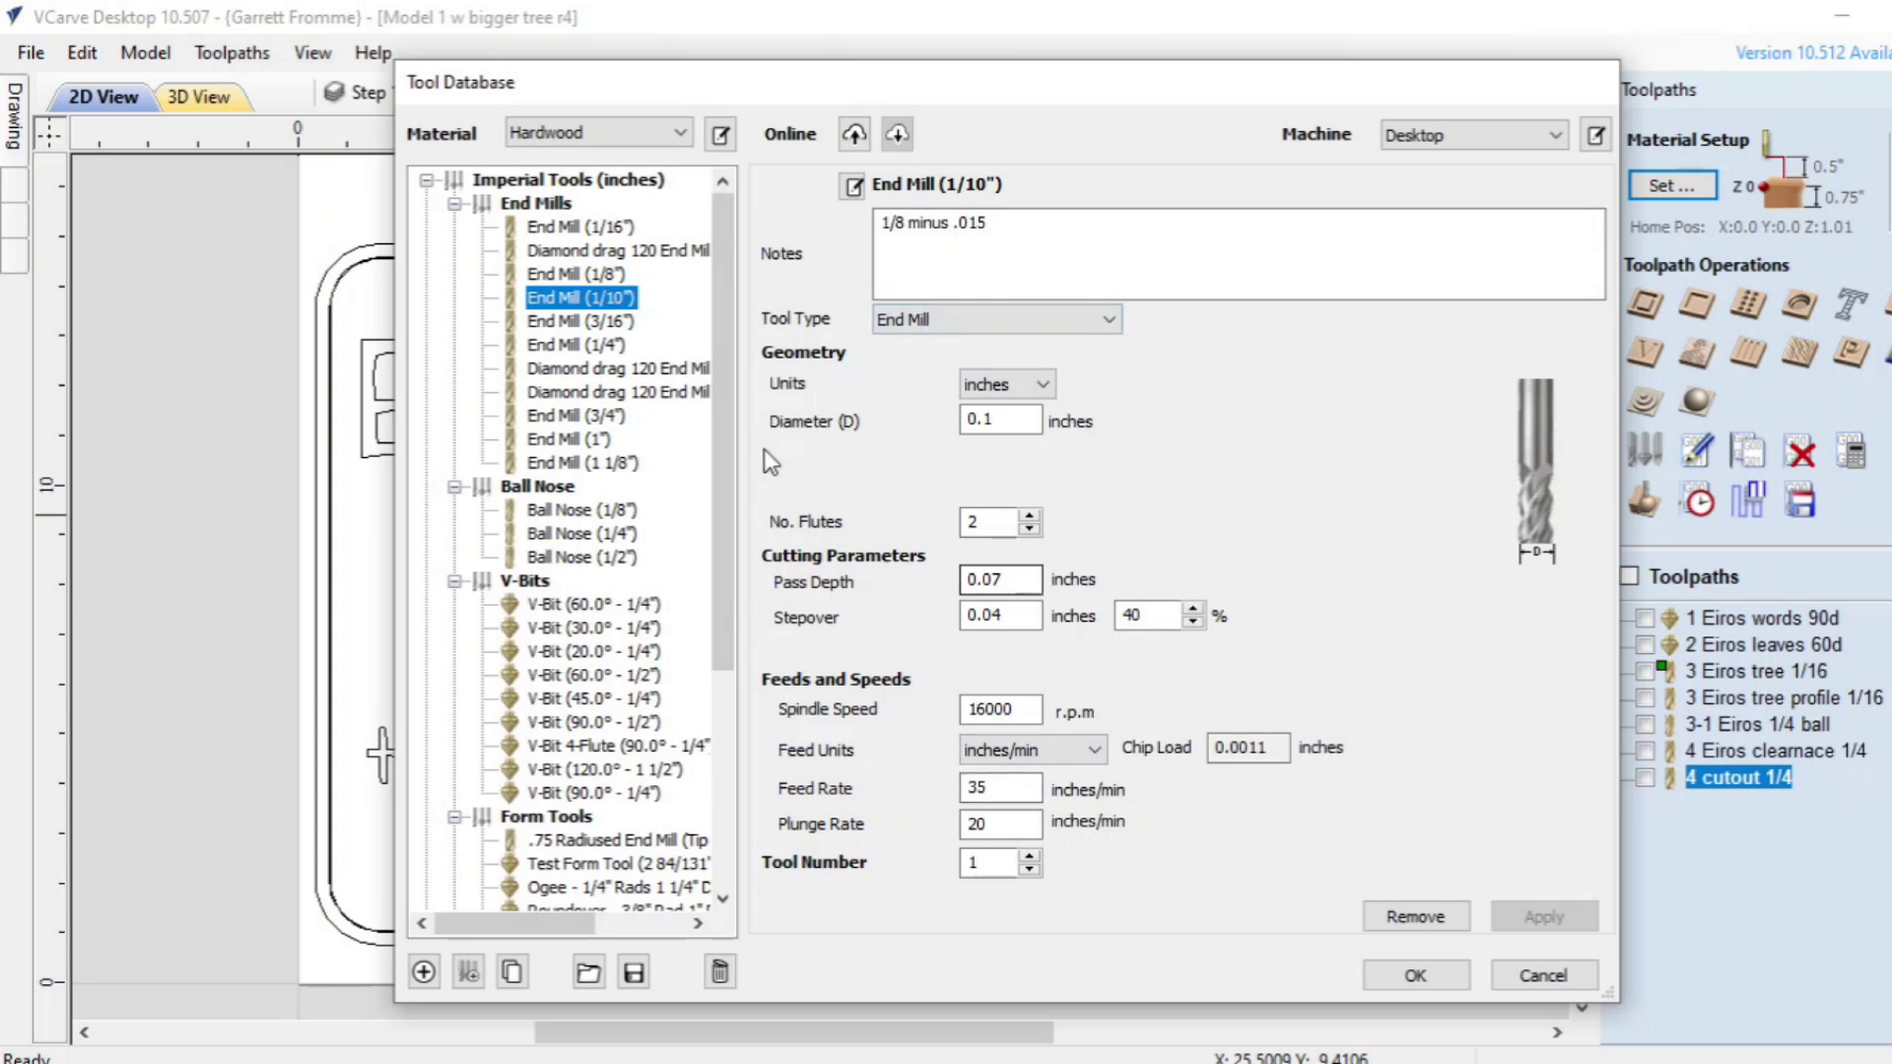
{"action": "left_click", "coordinate": [577, 344]}
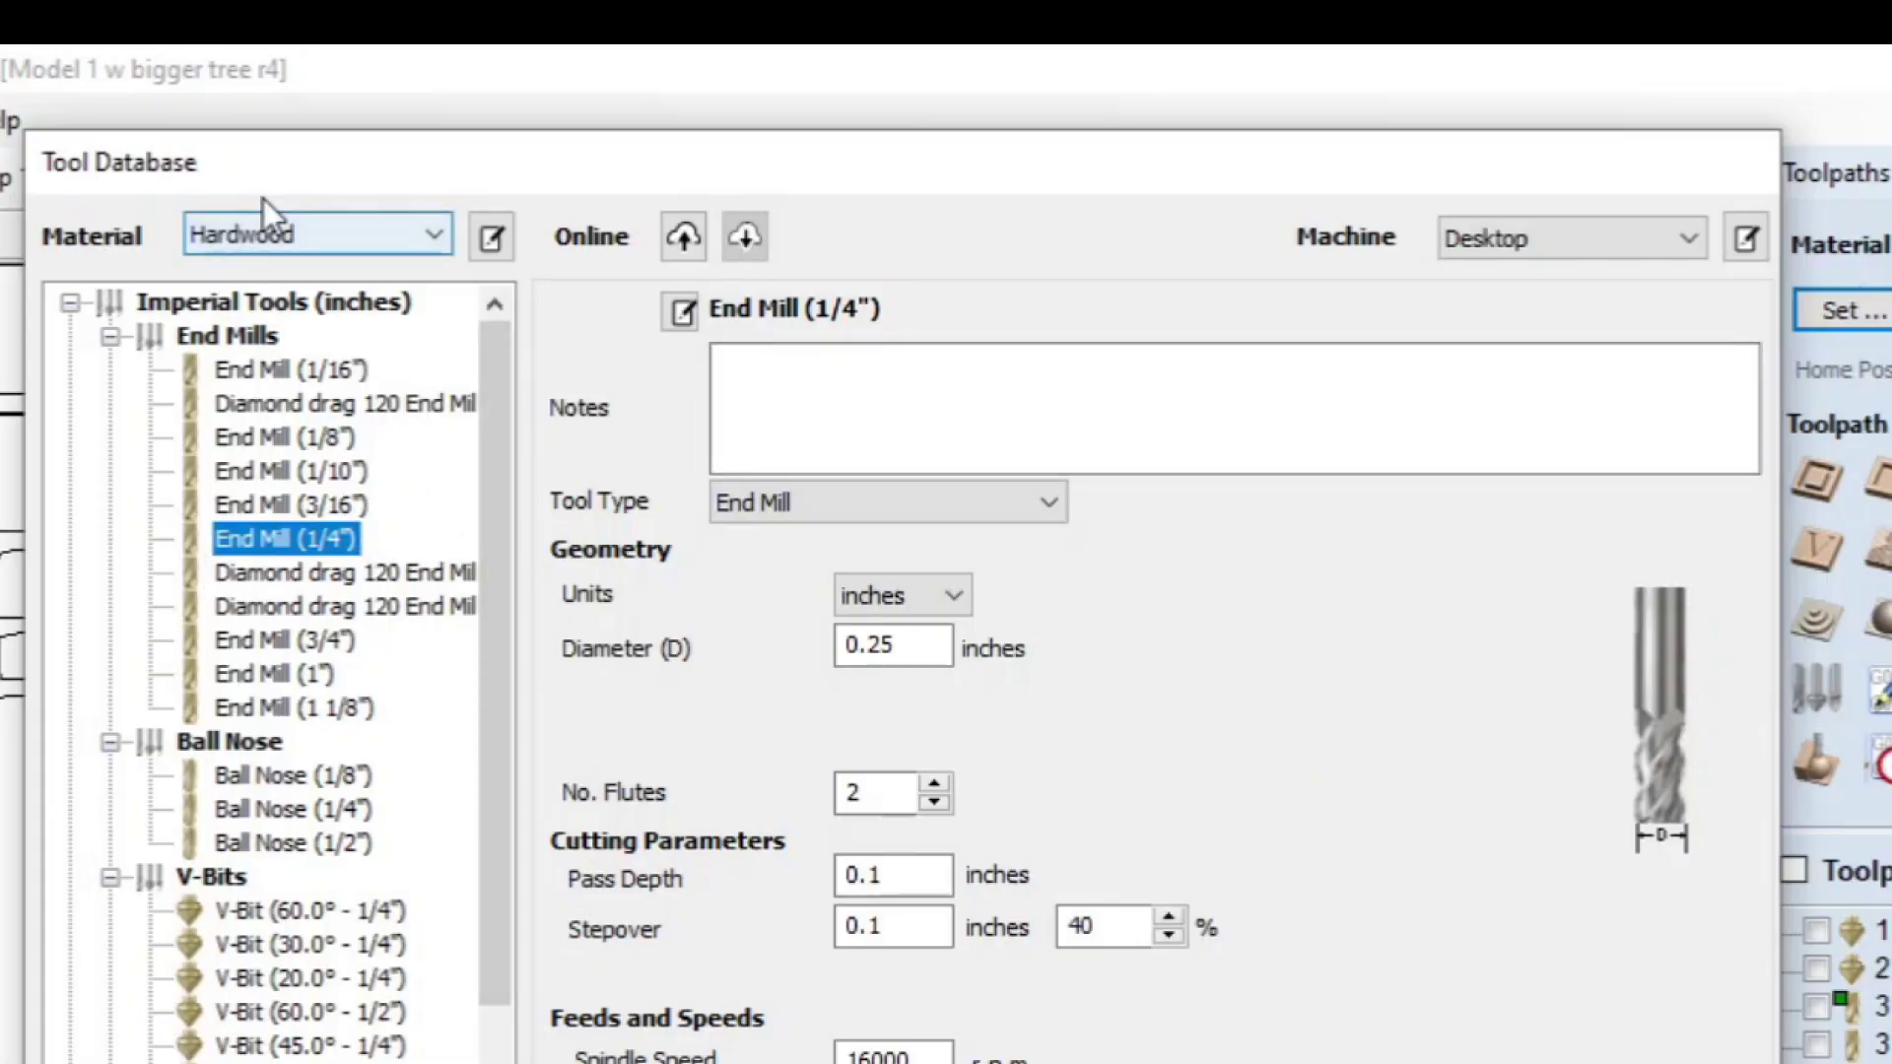
Step: Switch the material to MDF and back to Hardwood, and view the material management settings without changing them
{"action": "left_click", "coordinate": [359, 245]}
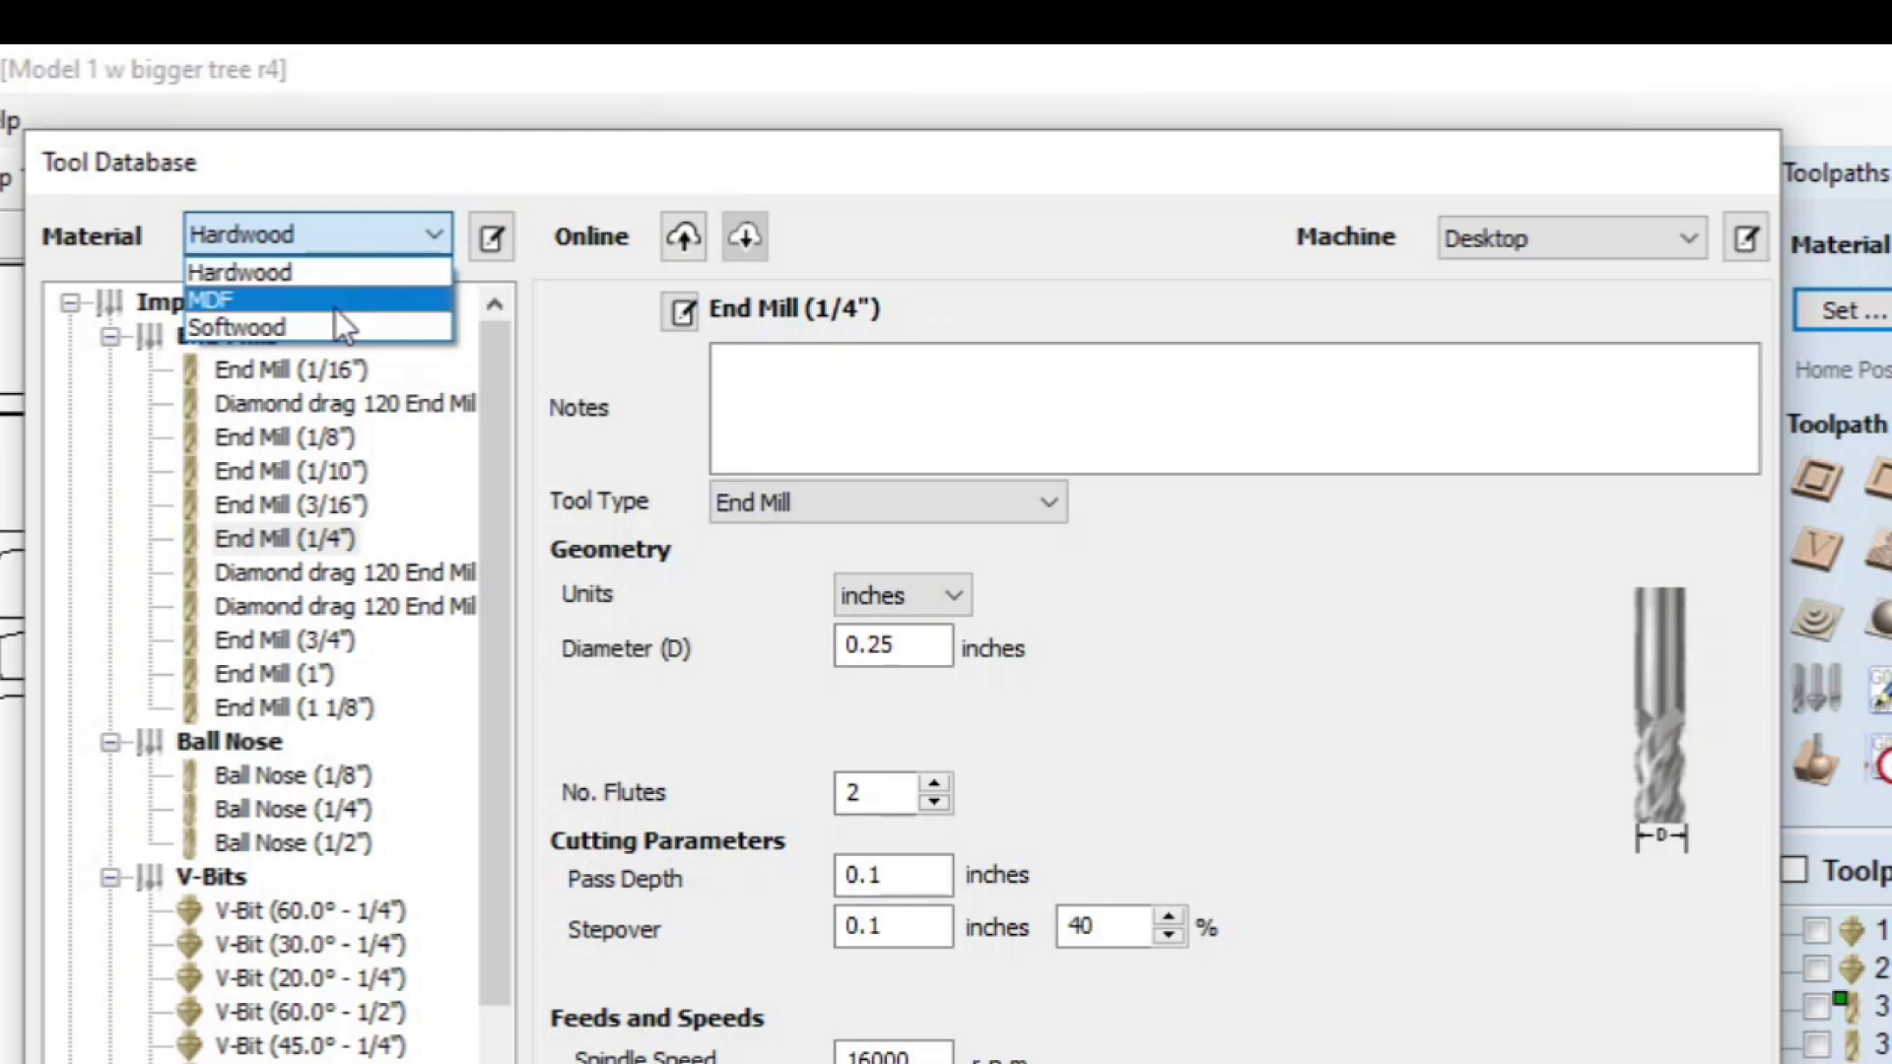
{"action": "left_click", "coordinate": [348, 302]}
{"action": "left_click", "coordinate": [386, 228]}
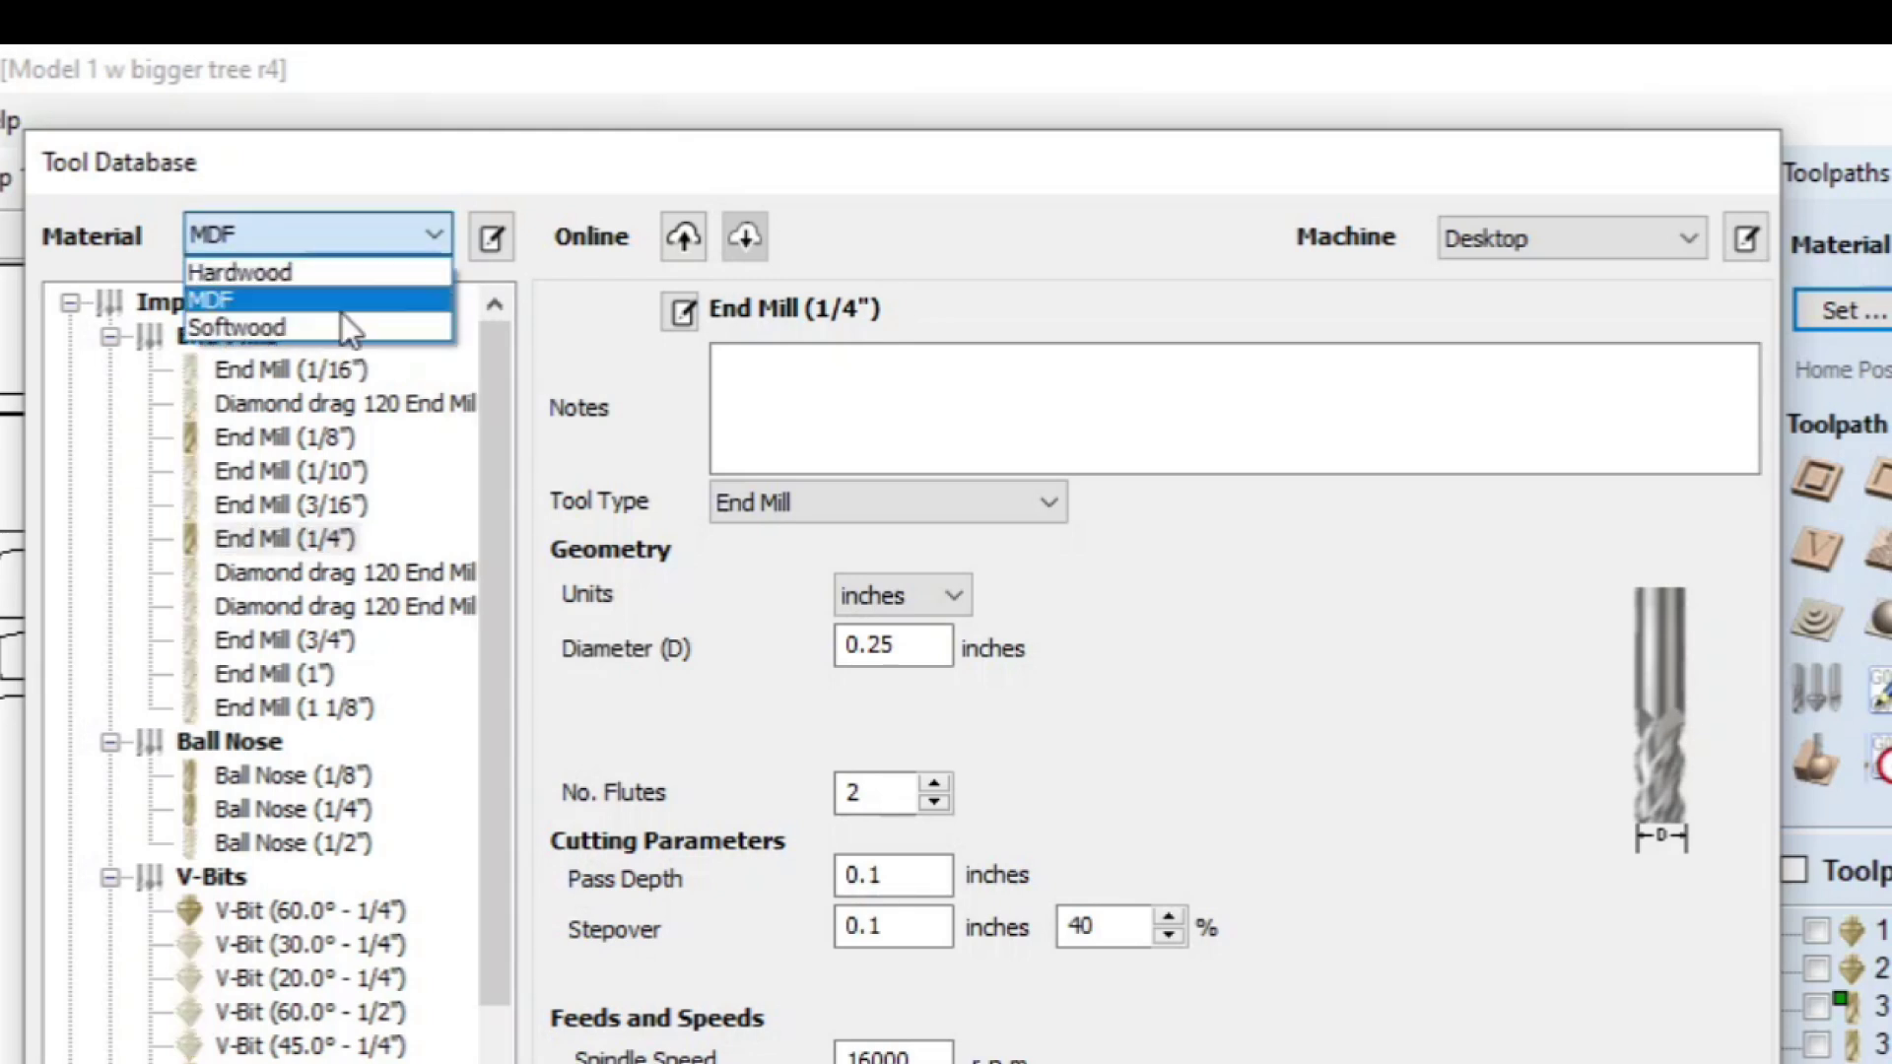
{"action": "left_click", "coordinate": [352, 276]}
{"action": "left_click", "coordinate": [353, 224]}
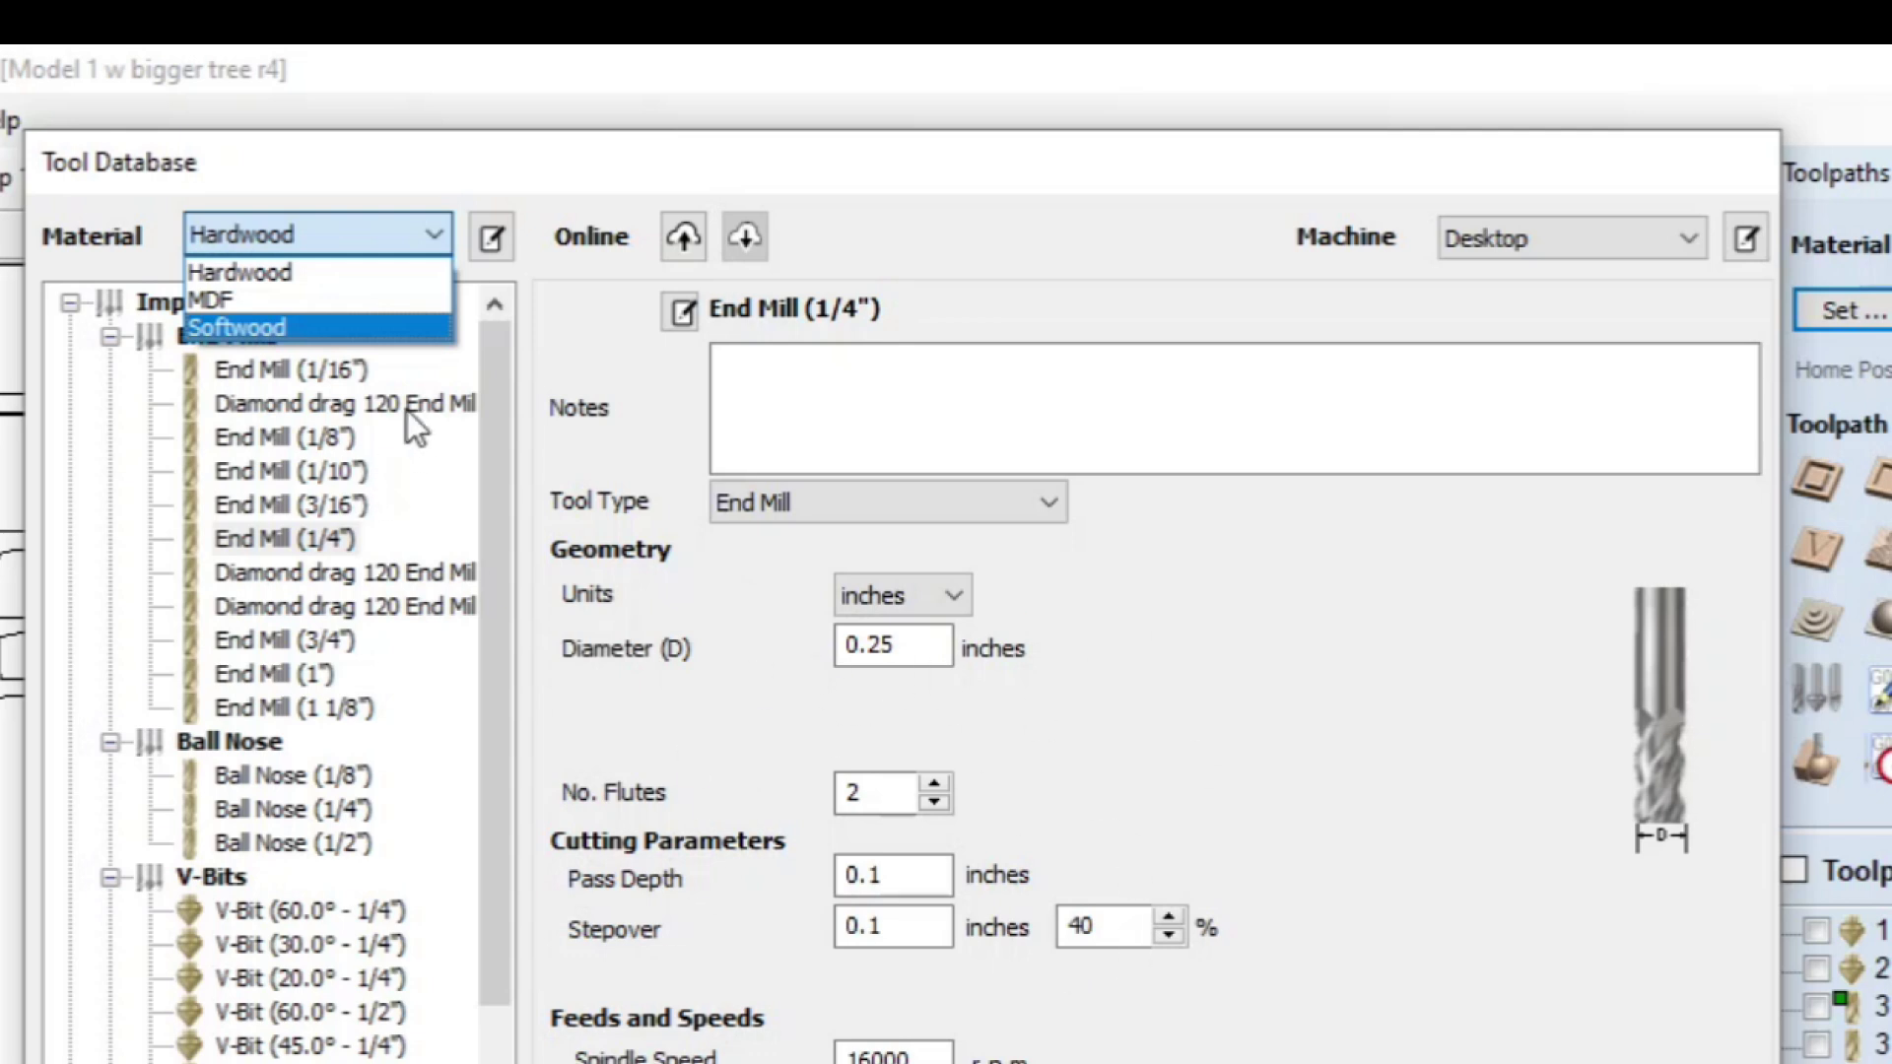
{"action": "left_click", "coordinate": [357, 234]}
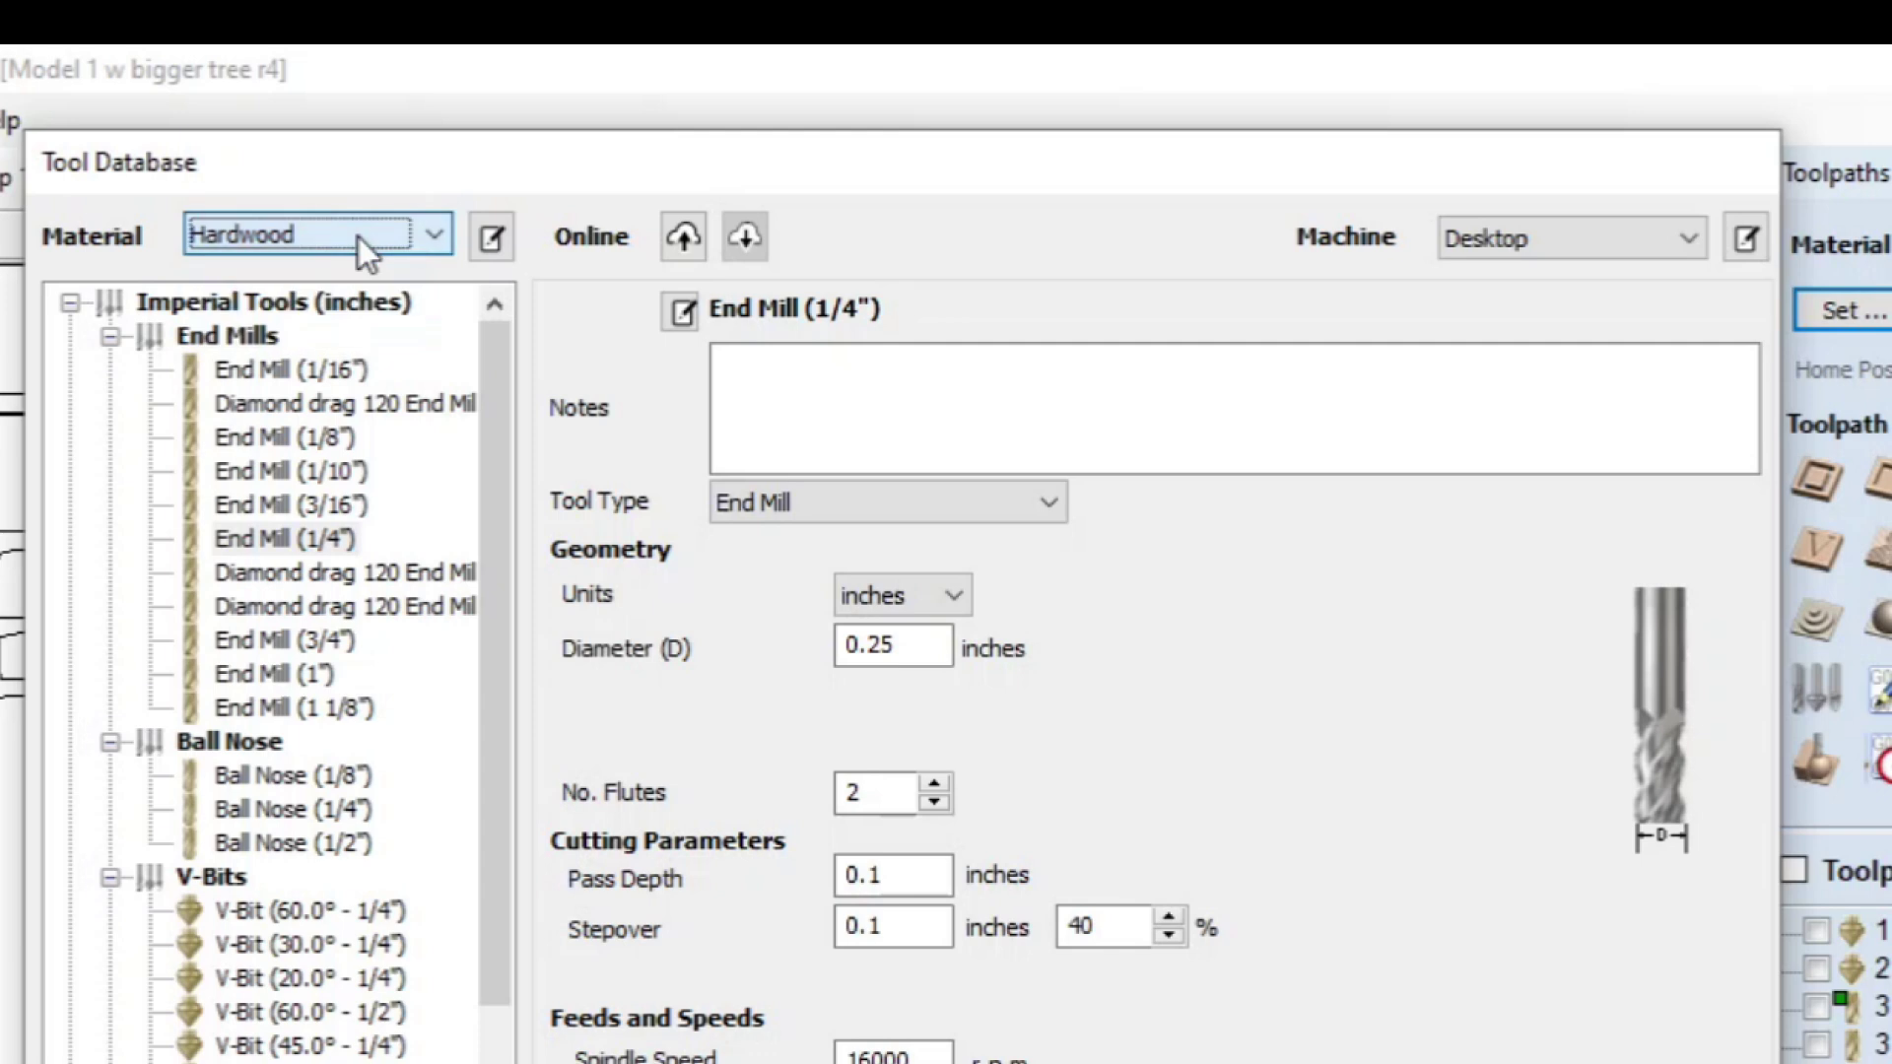
{"action": "left_click", "coordinate": [487, 243]}
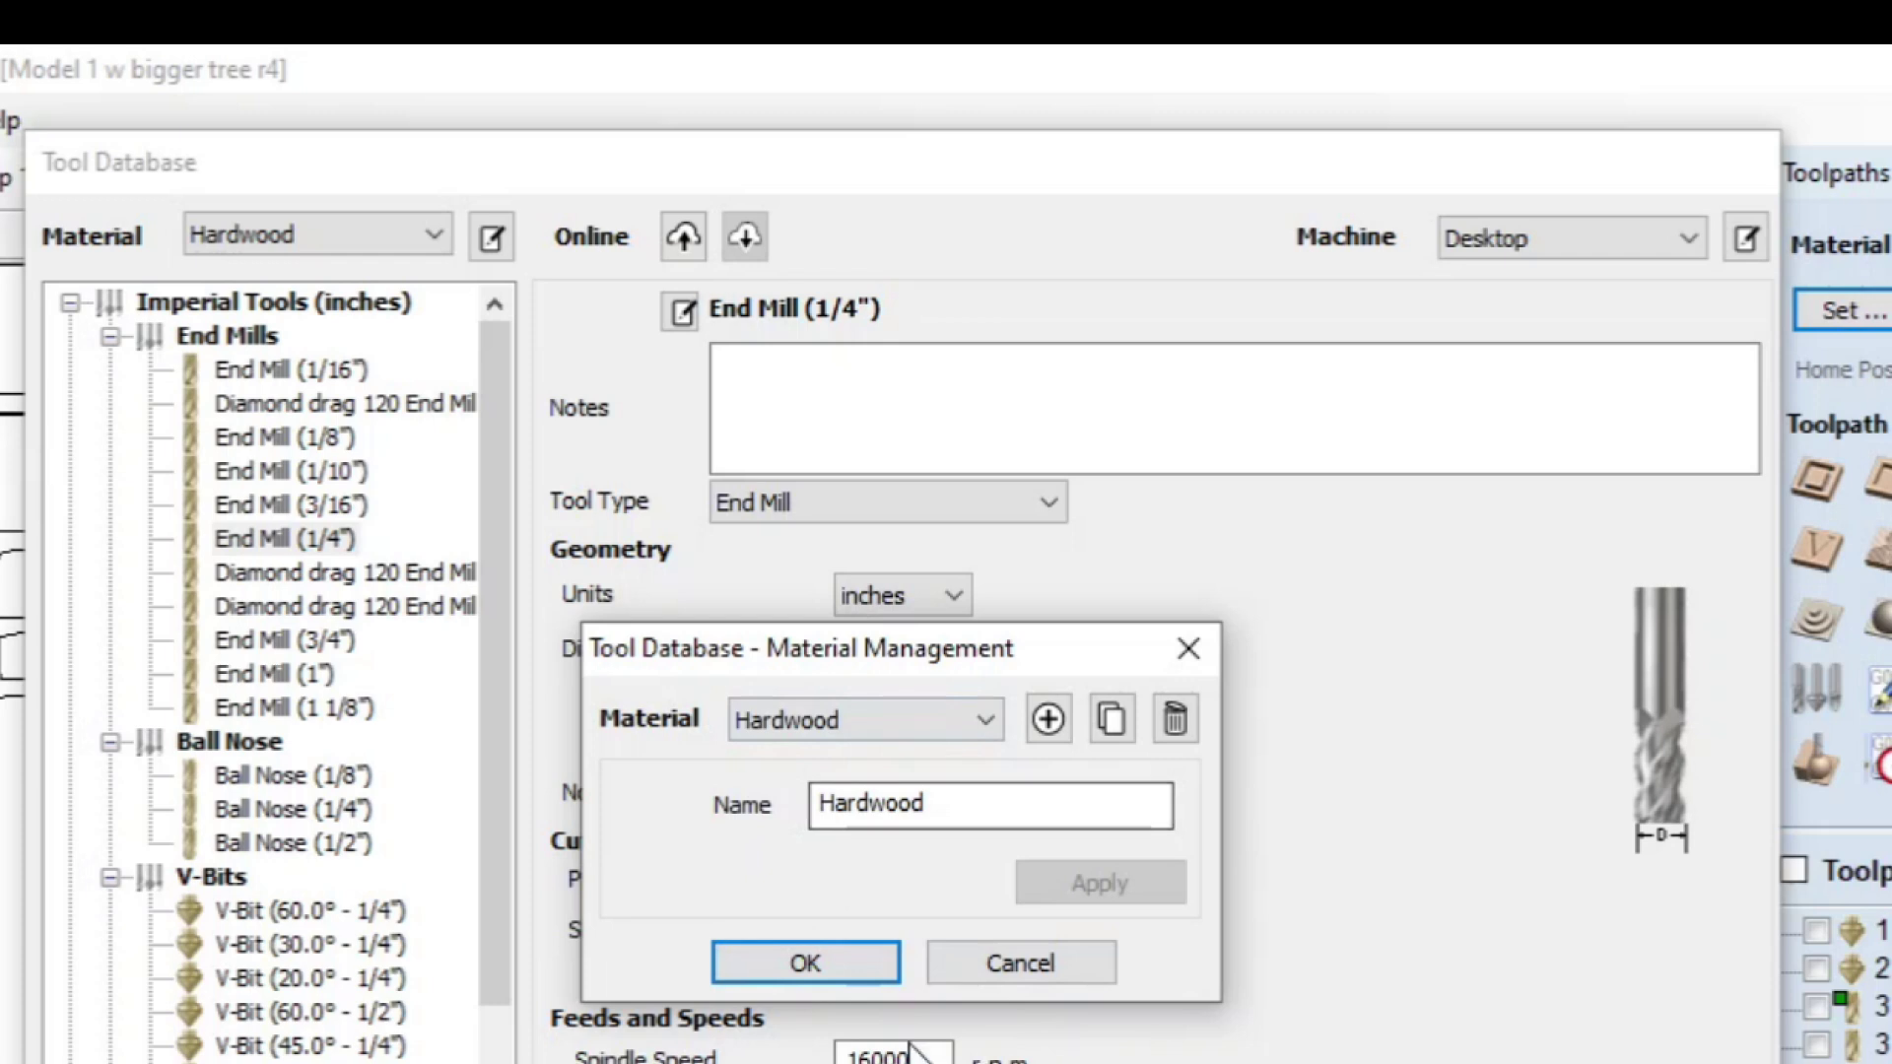
{"action": "left_click", "coordinate": [965, 967]}
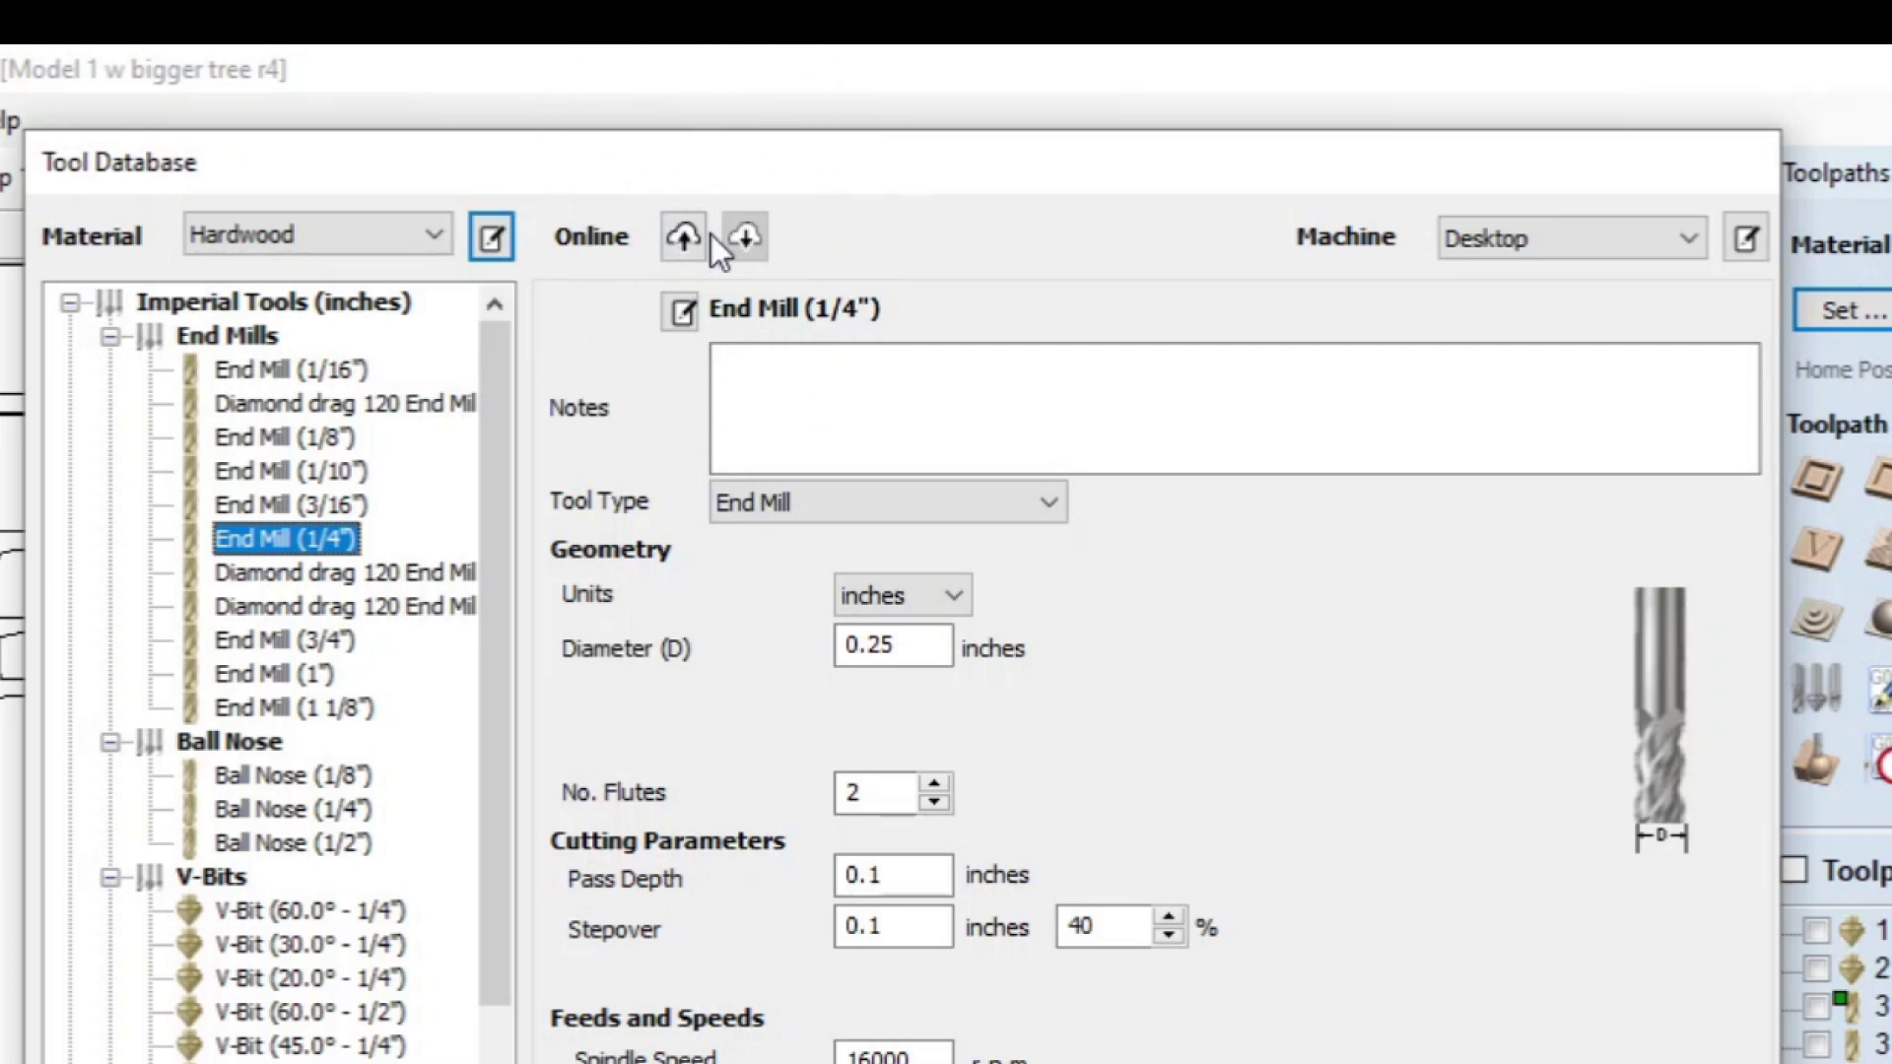
Step: View the machine options and the Desktop machine's management settings, and return to the Imperial Tools (inches) group
{"action": "left_click", "coordinate": [1522, 246]}
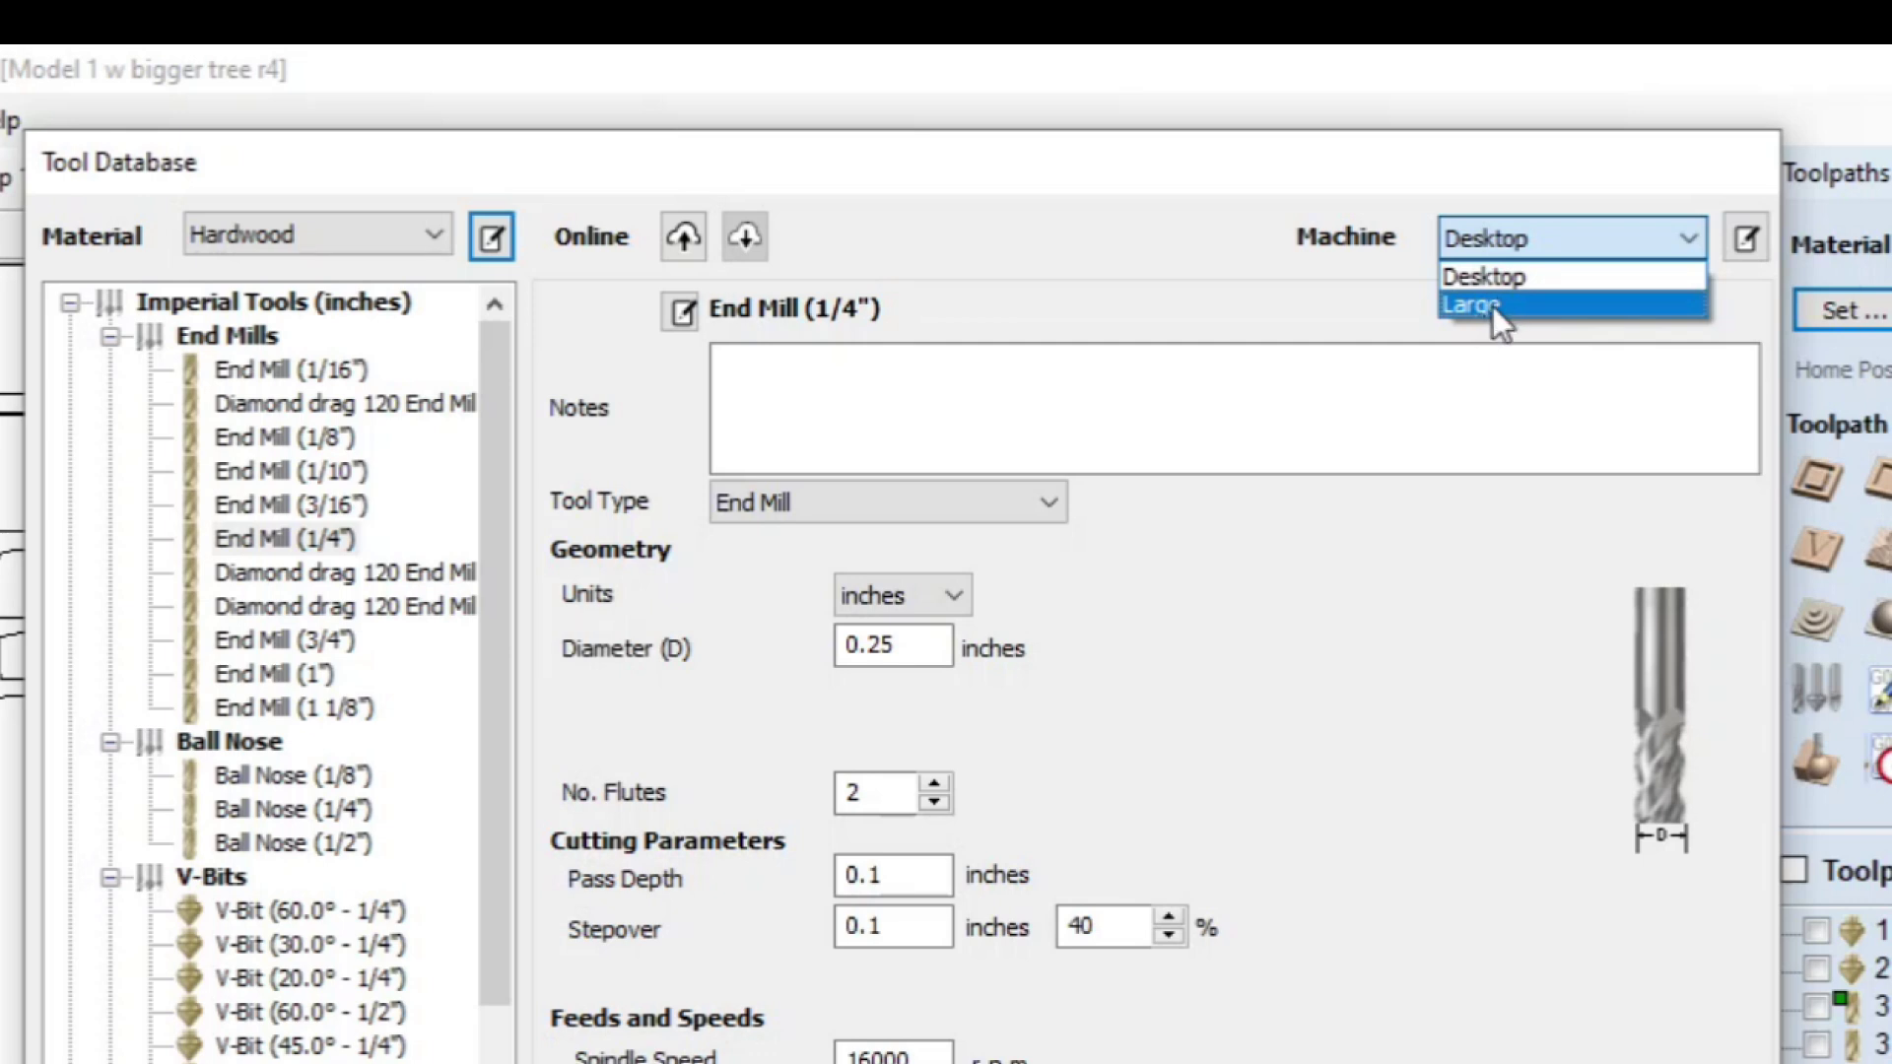
{"action": "left_click", "coordinate": [1753, 235]}
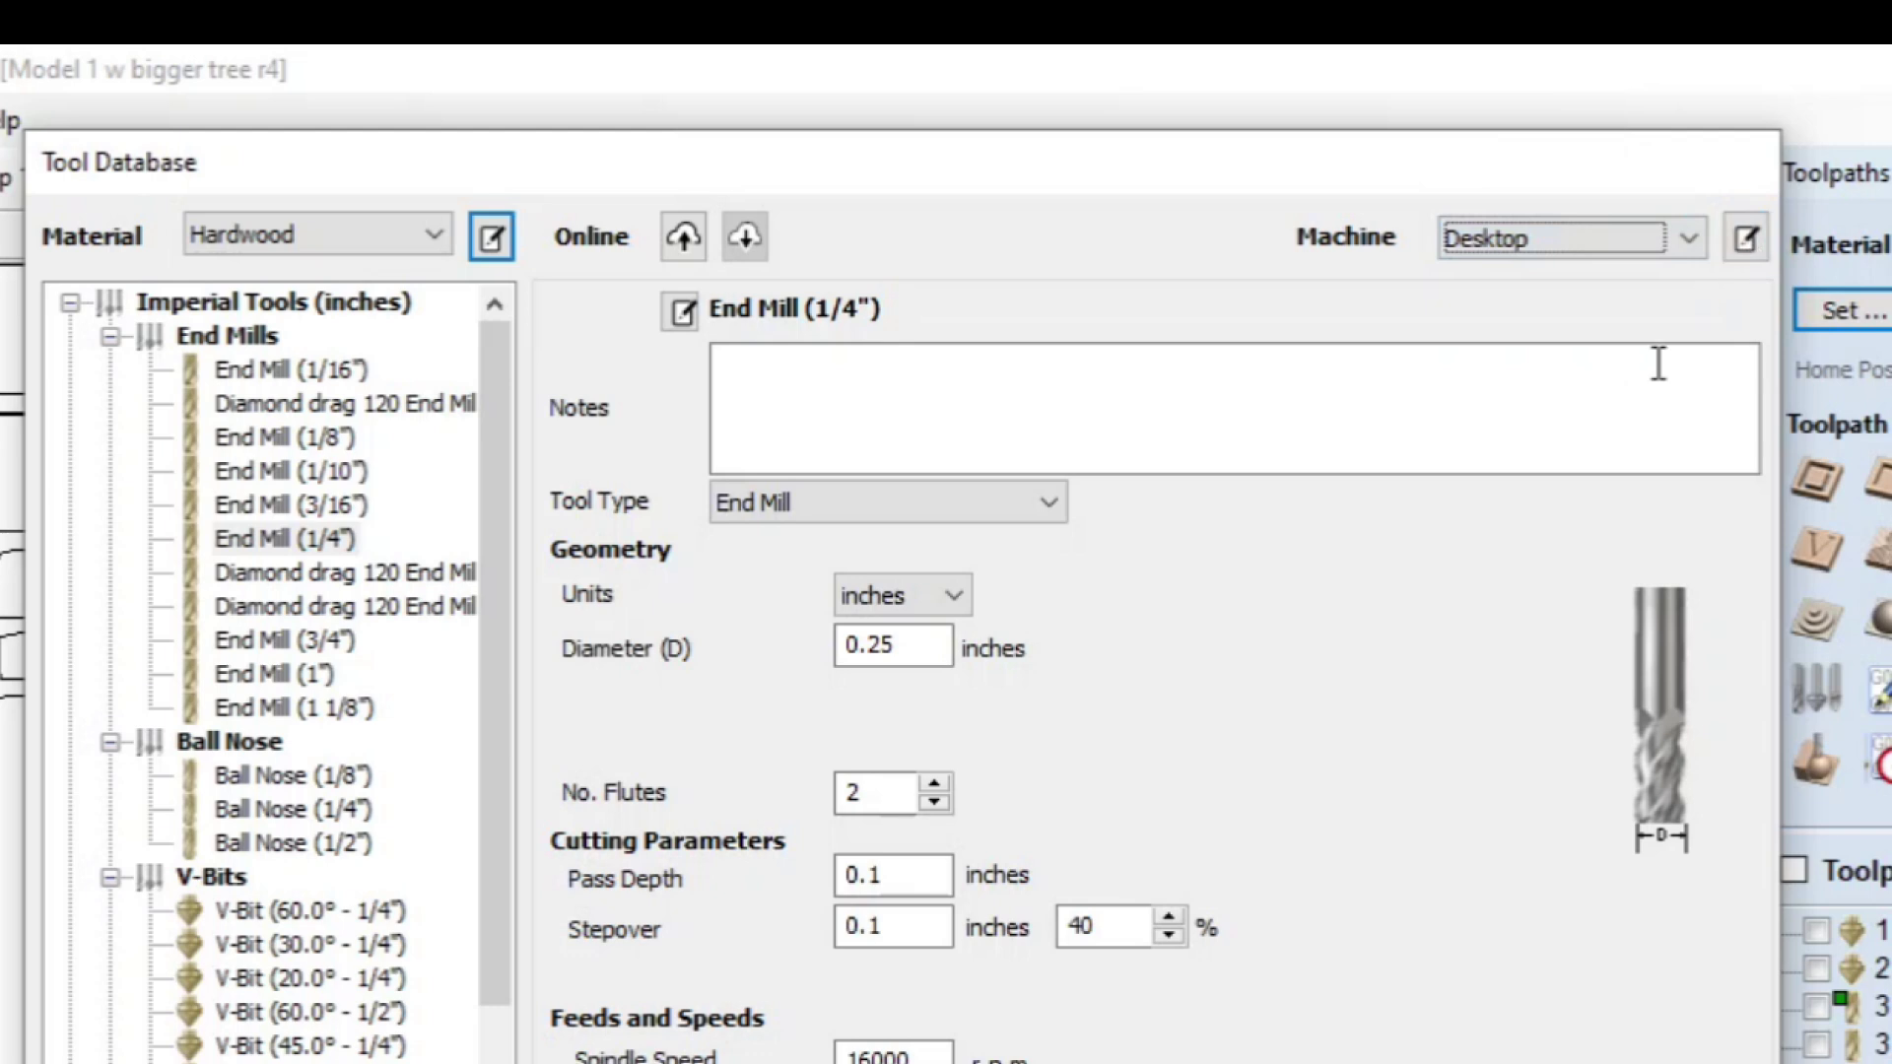
{"action": "left_click", "coordinate": [1746, 238]}
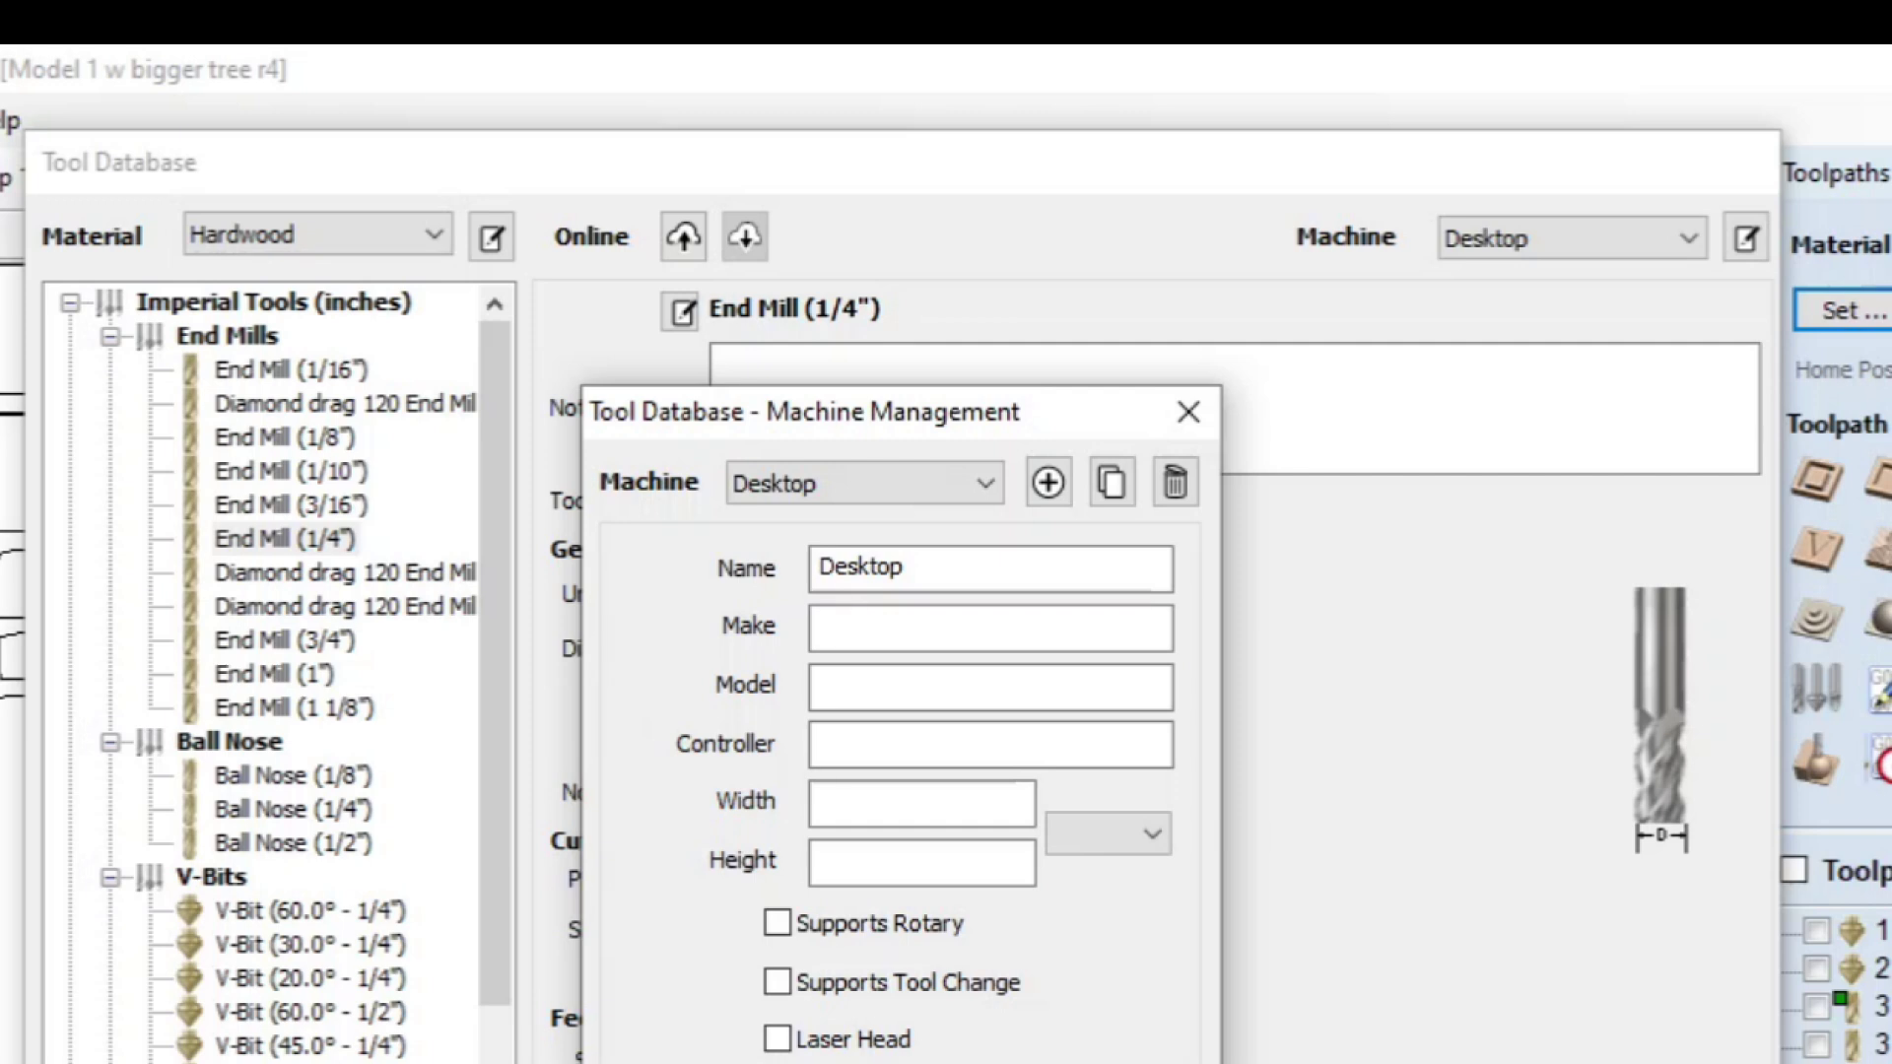
{"action": "key", "text": "Escape"}
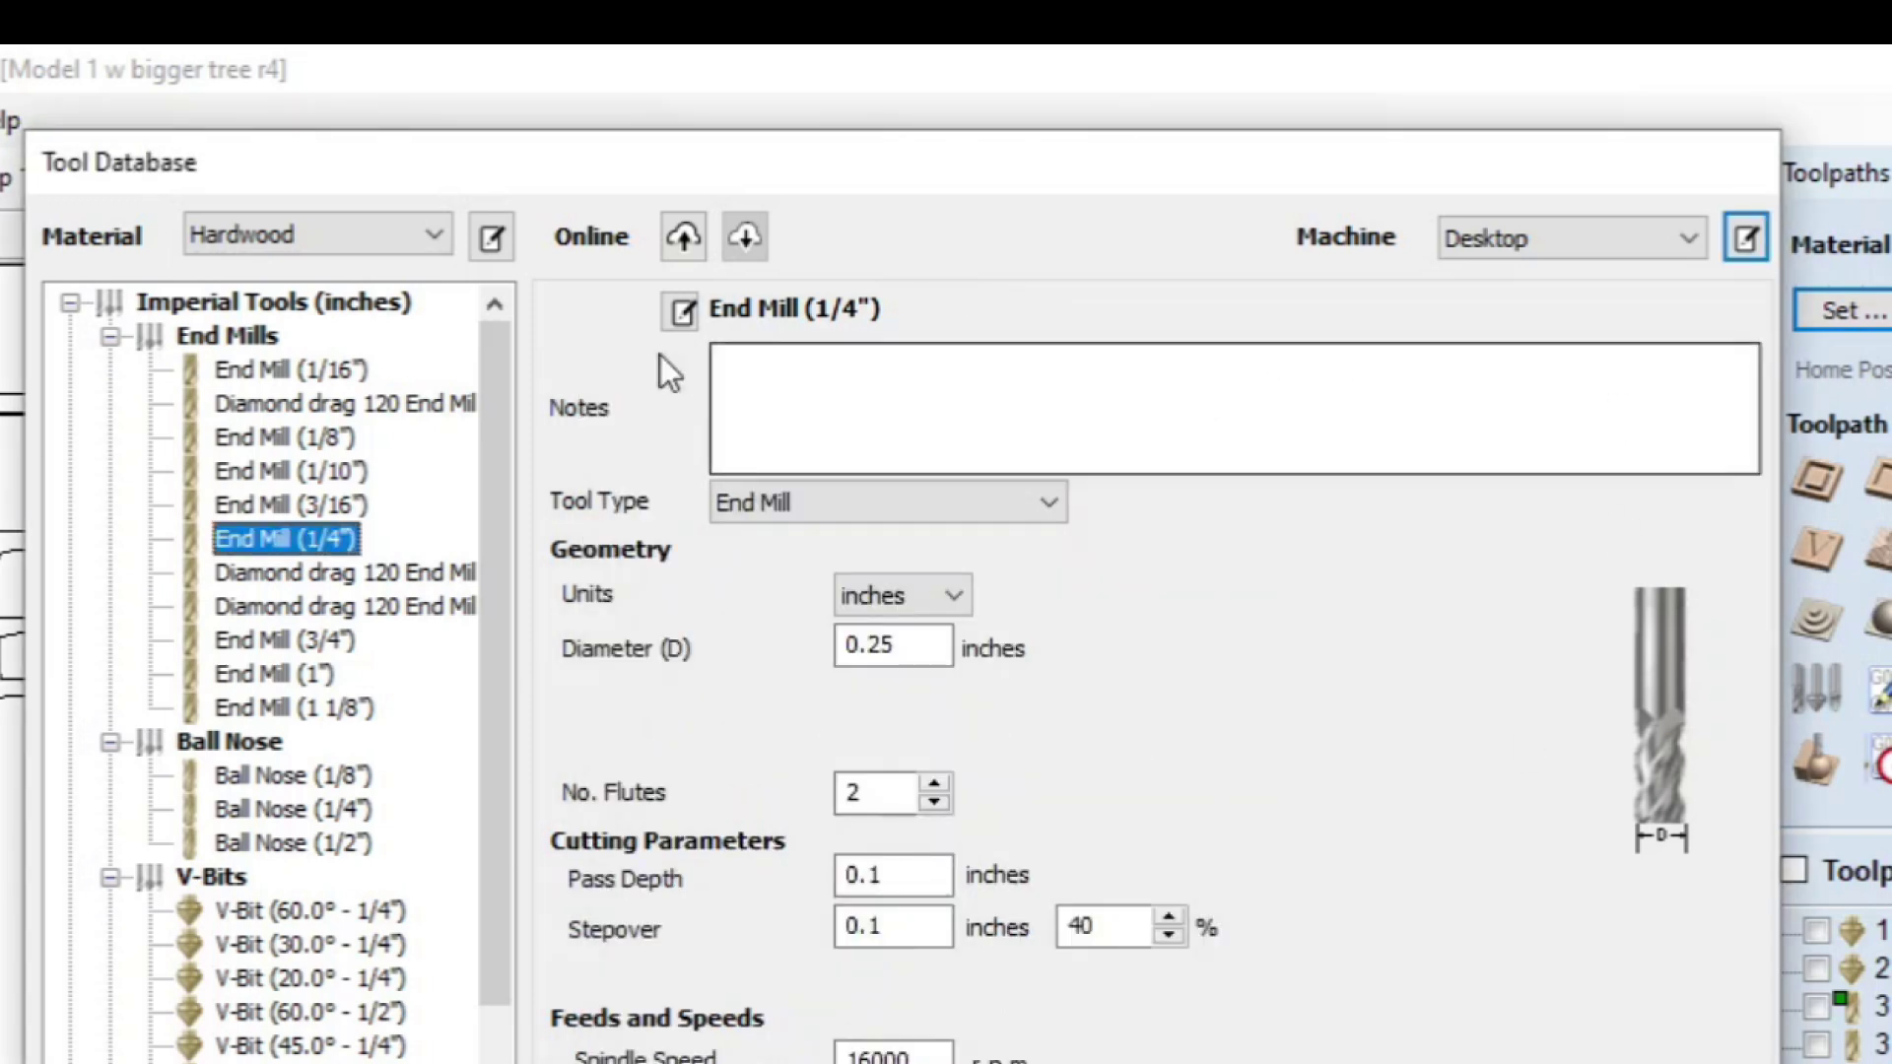
{"action": "left_click", "coordinate": [182, 302]}
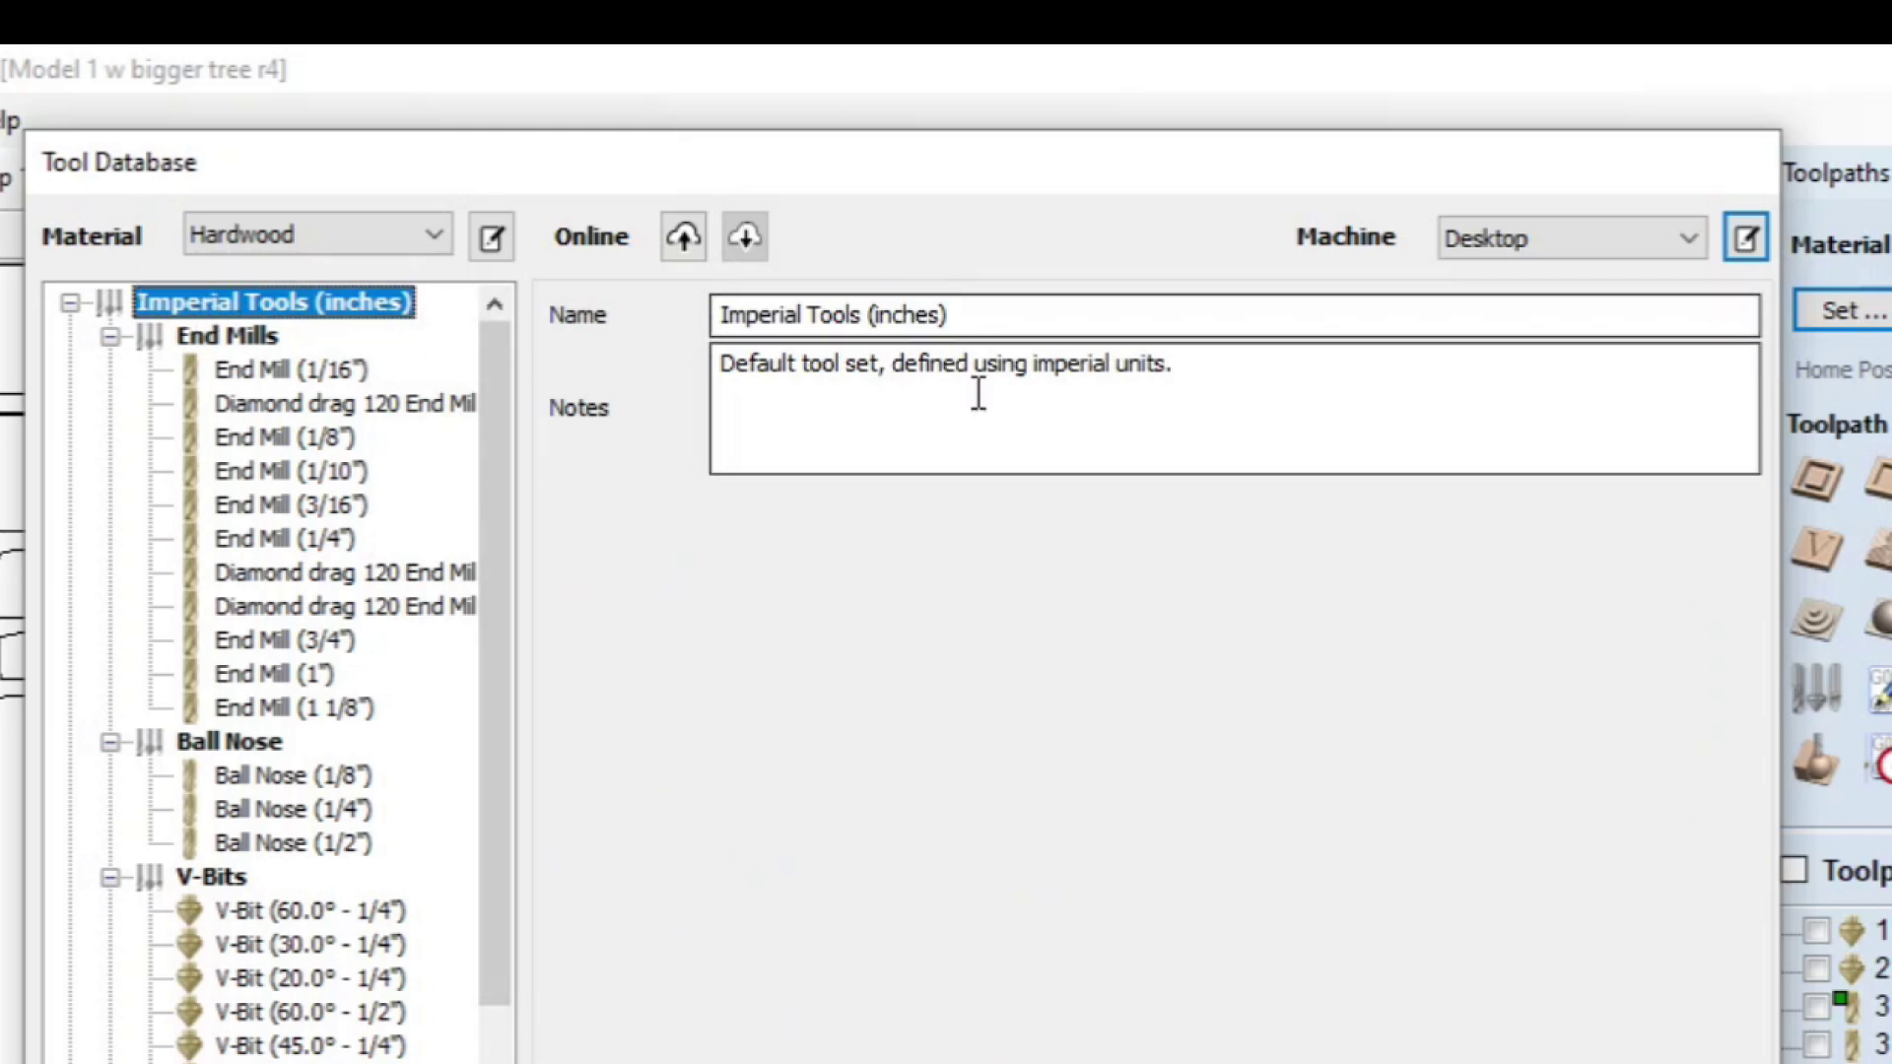
Step: Replace the notes of the Imperial Tools (inches) group with "This is for inches only"
{"action": "left_click", "coordinate": [1264, 387]}
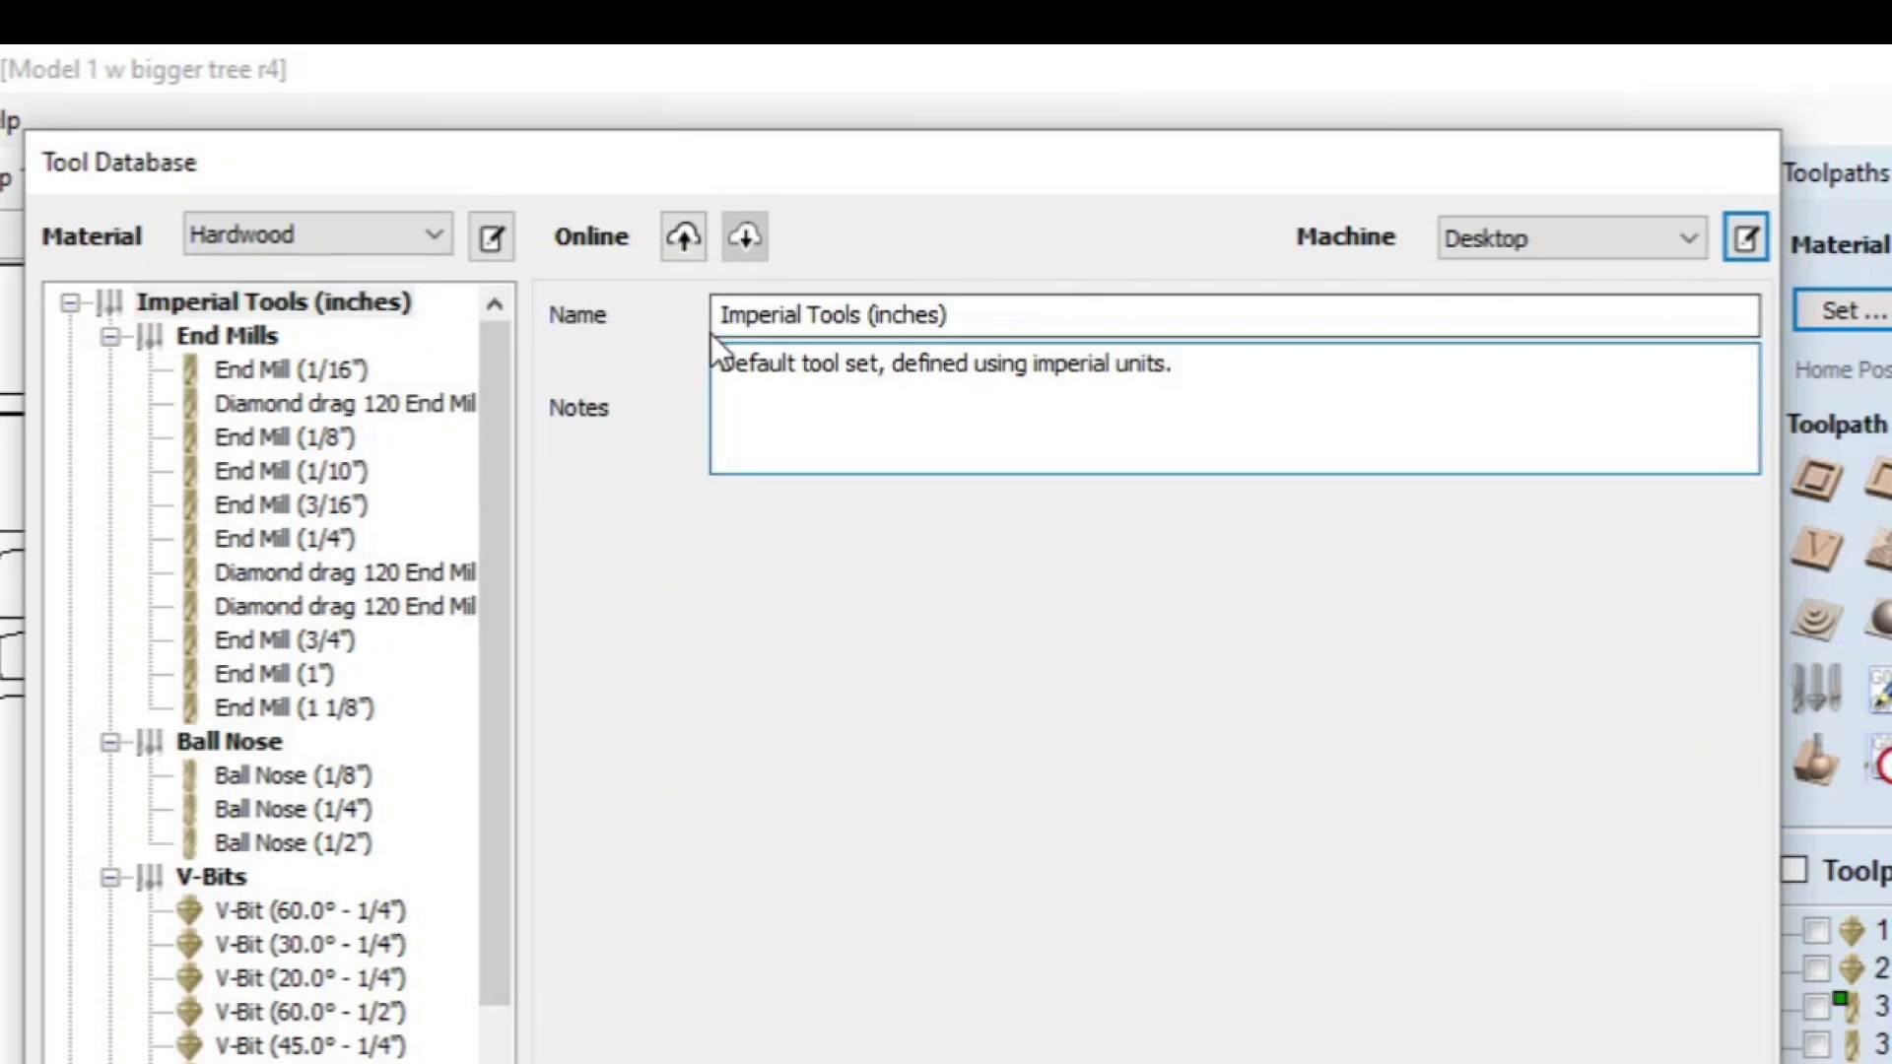
{"action": "left_click_drag", "start_coordinate": [1318, 396], "coordinate": [633, 364]}
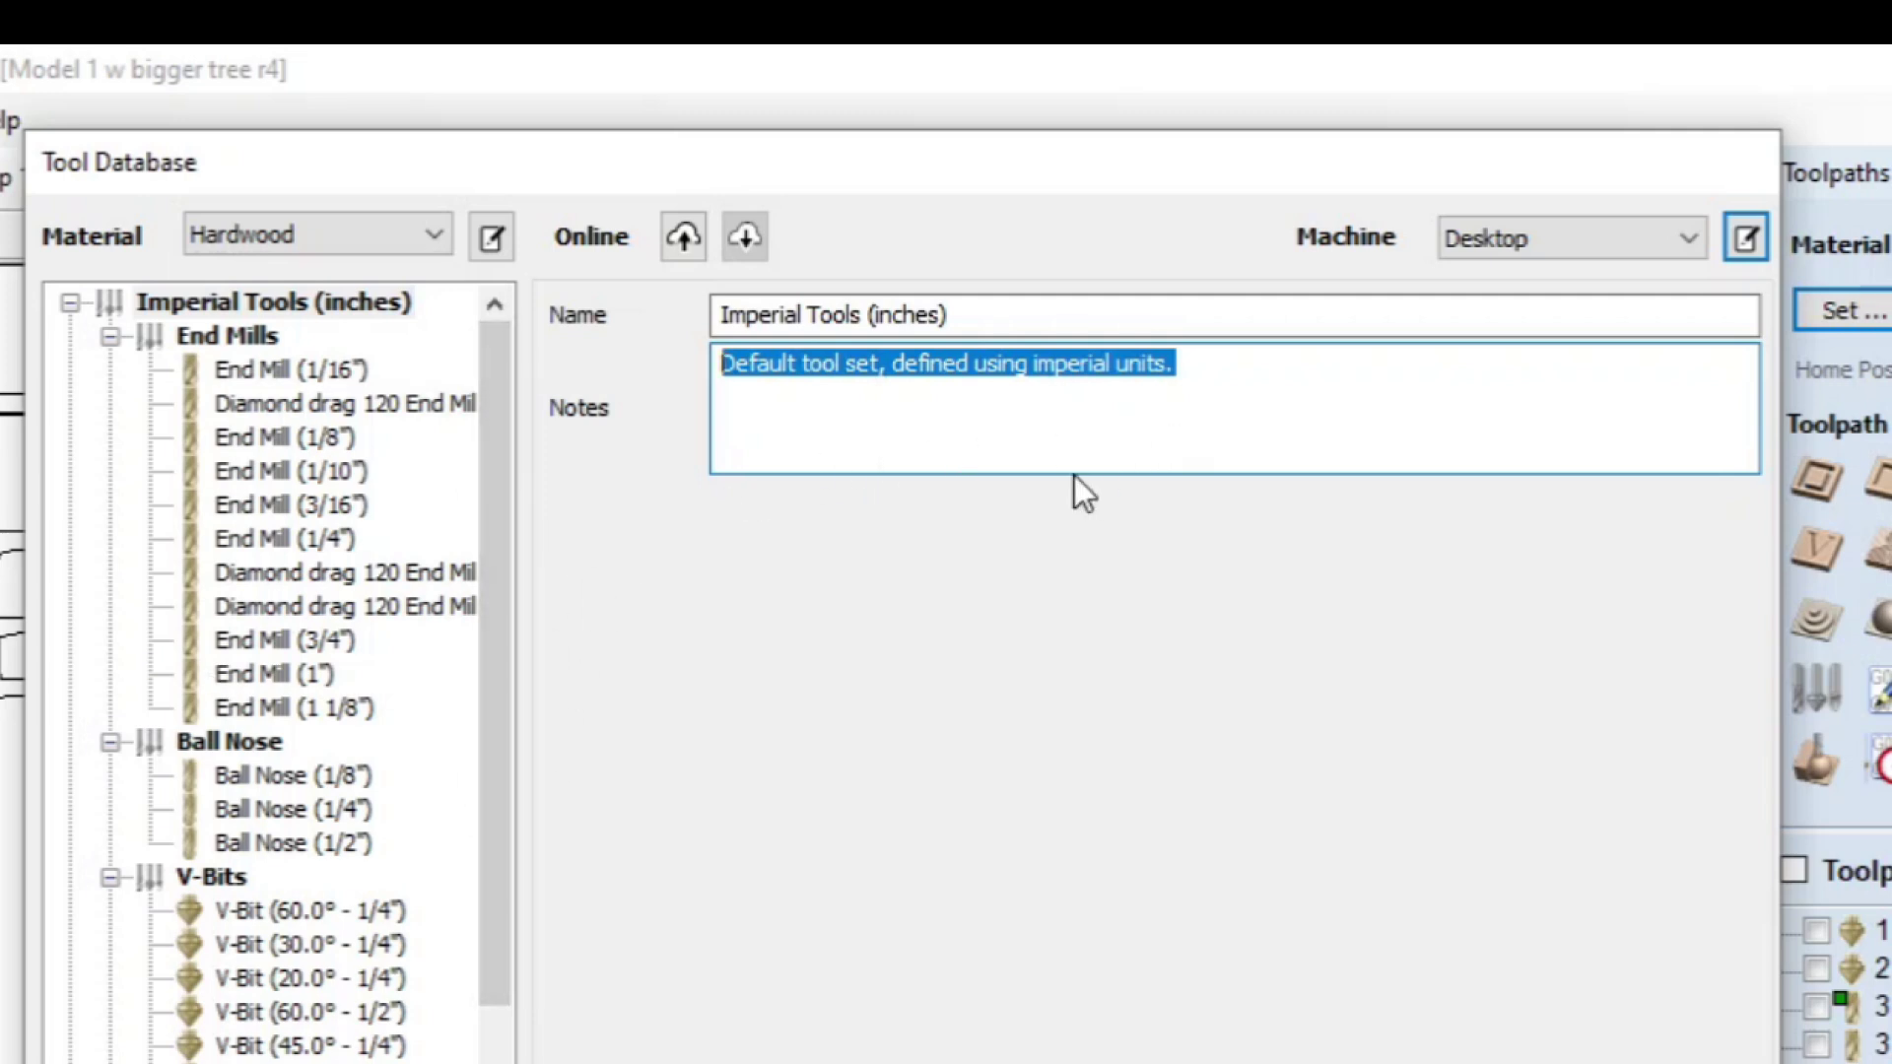
{"action": "type", "text": "This is"}
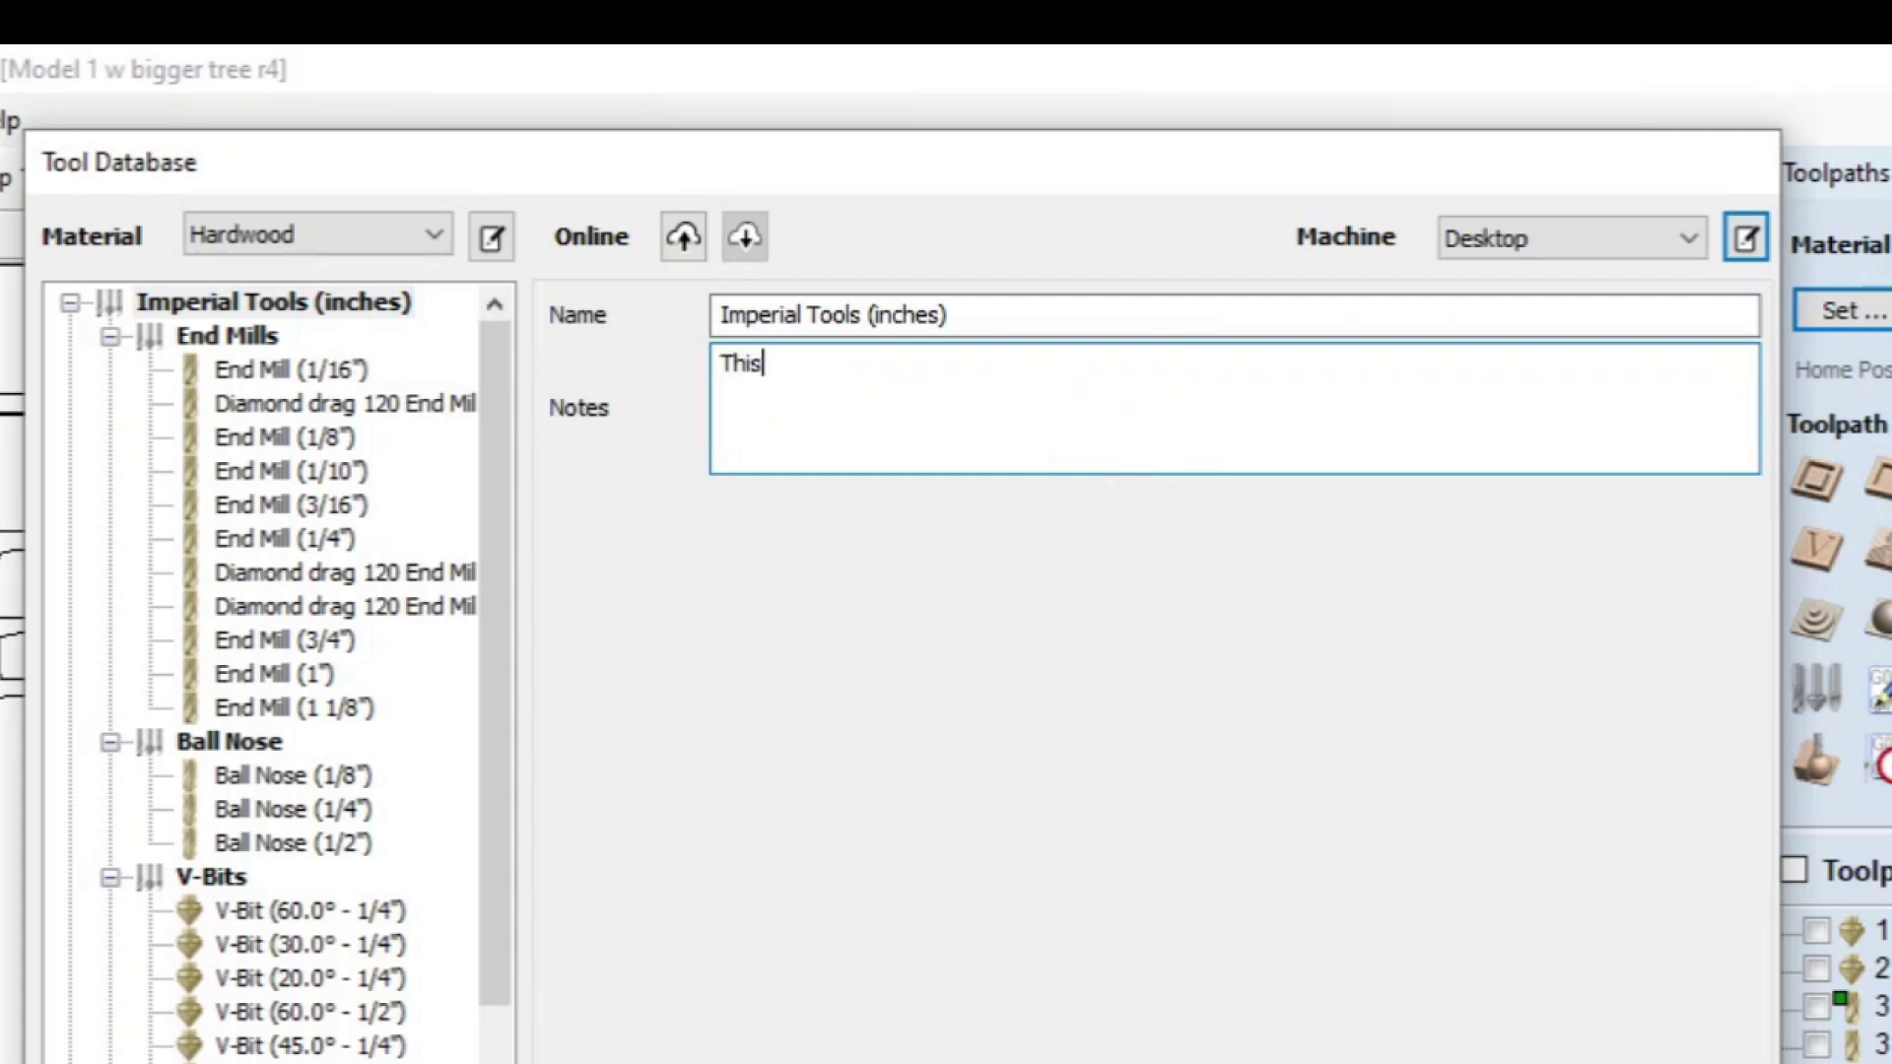
{"action": "type", "text": " for inches only"}
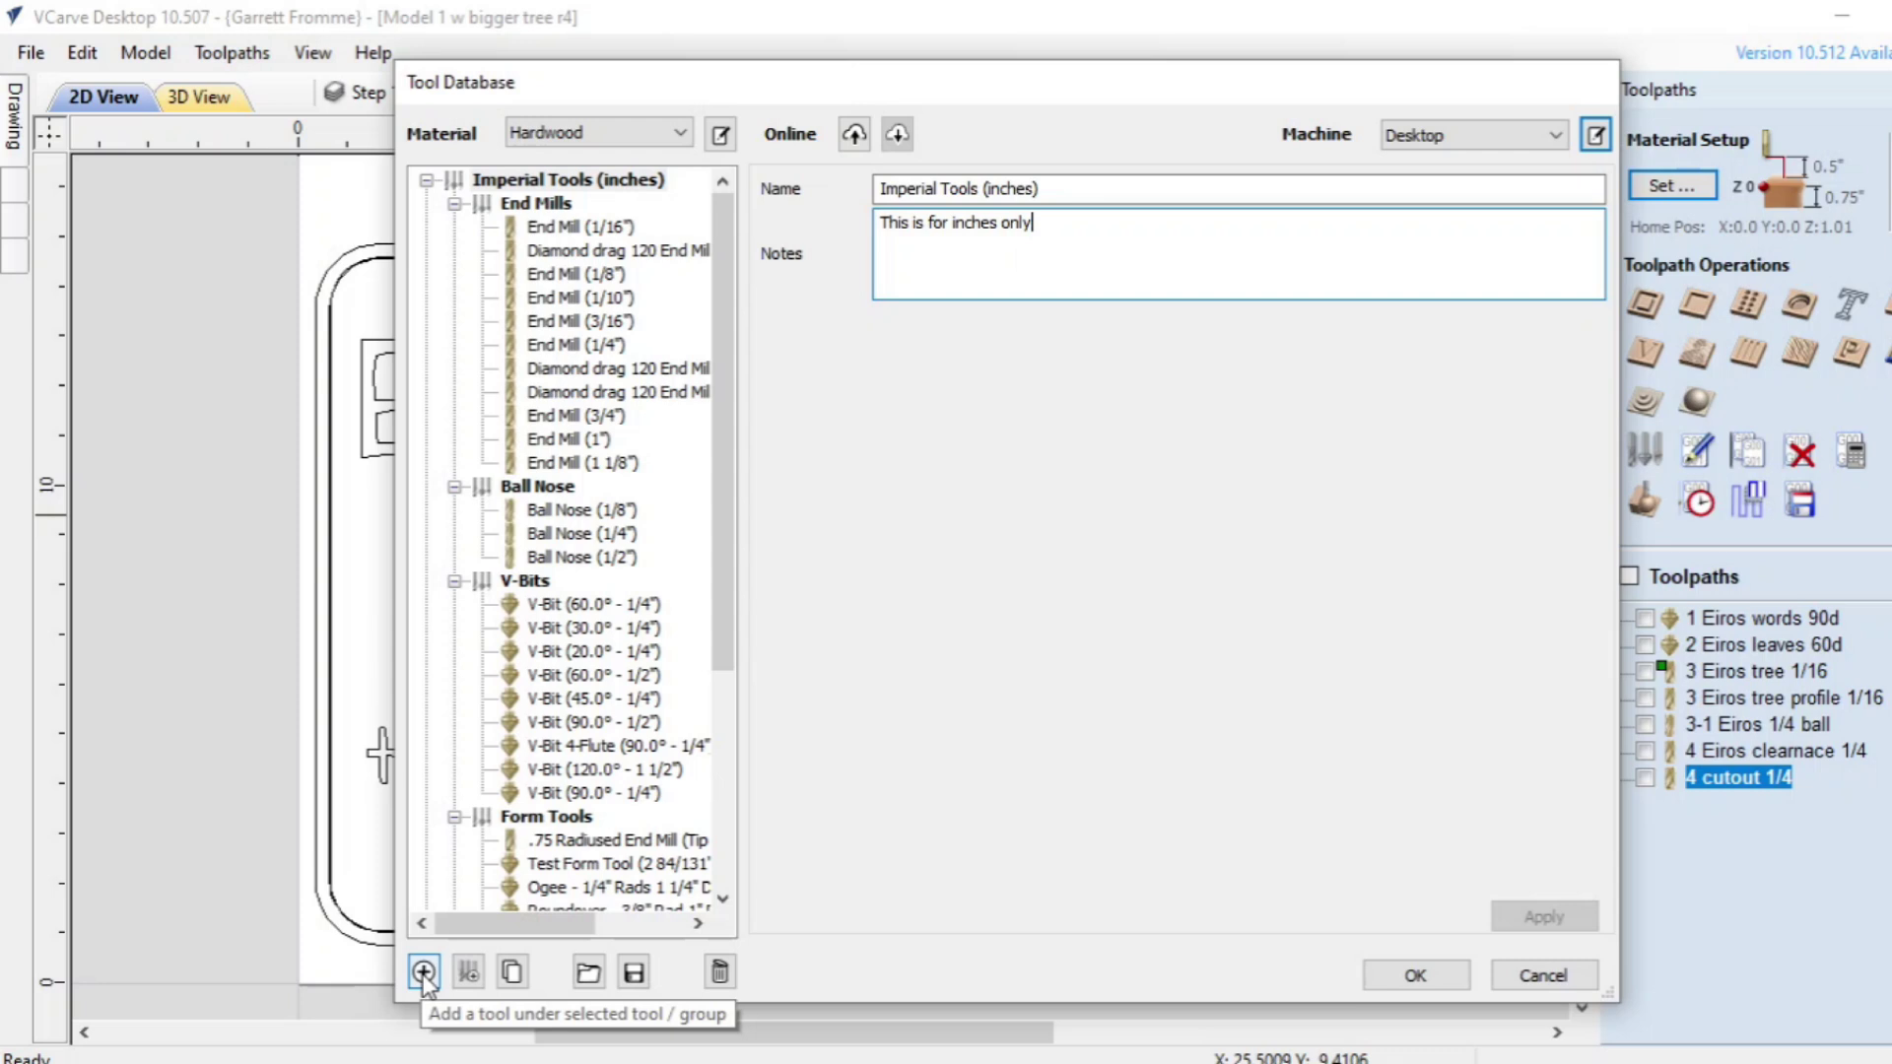
Step: Add a new tool directly under the Imperial Tools (inches) group
{"action": "left_click", "coordinate": [514, 204]}
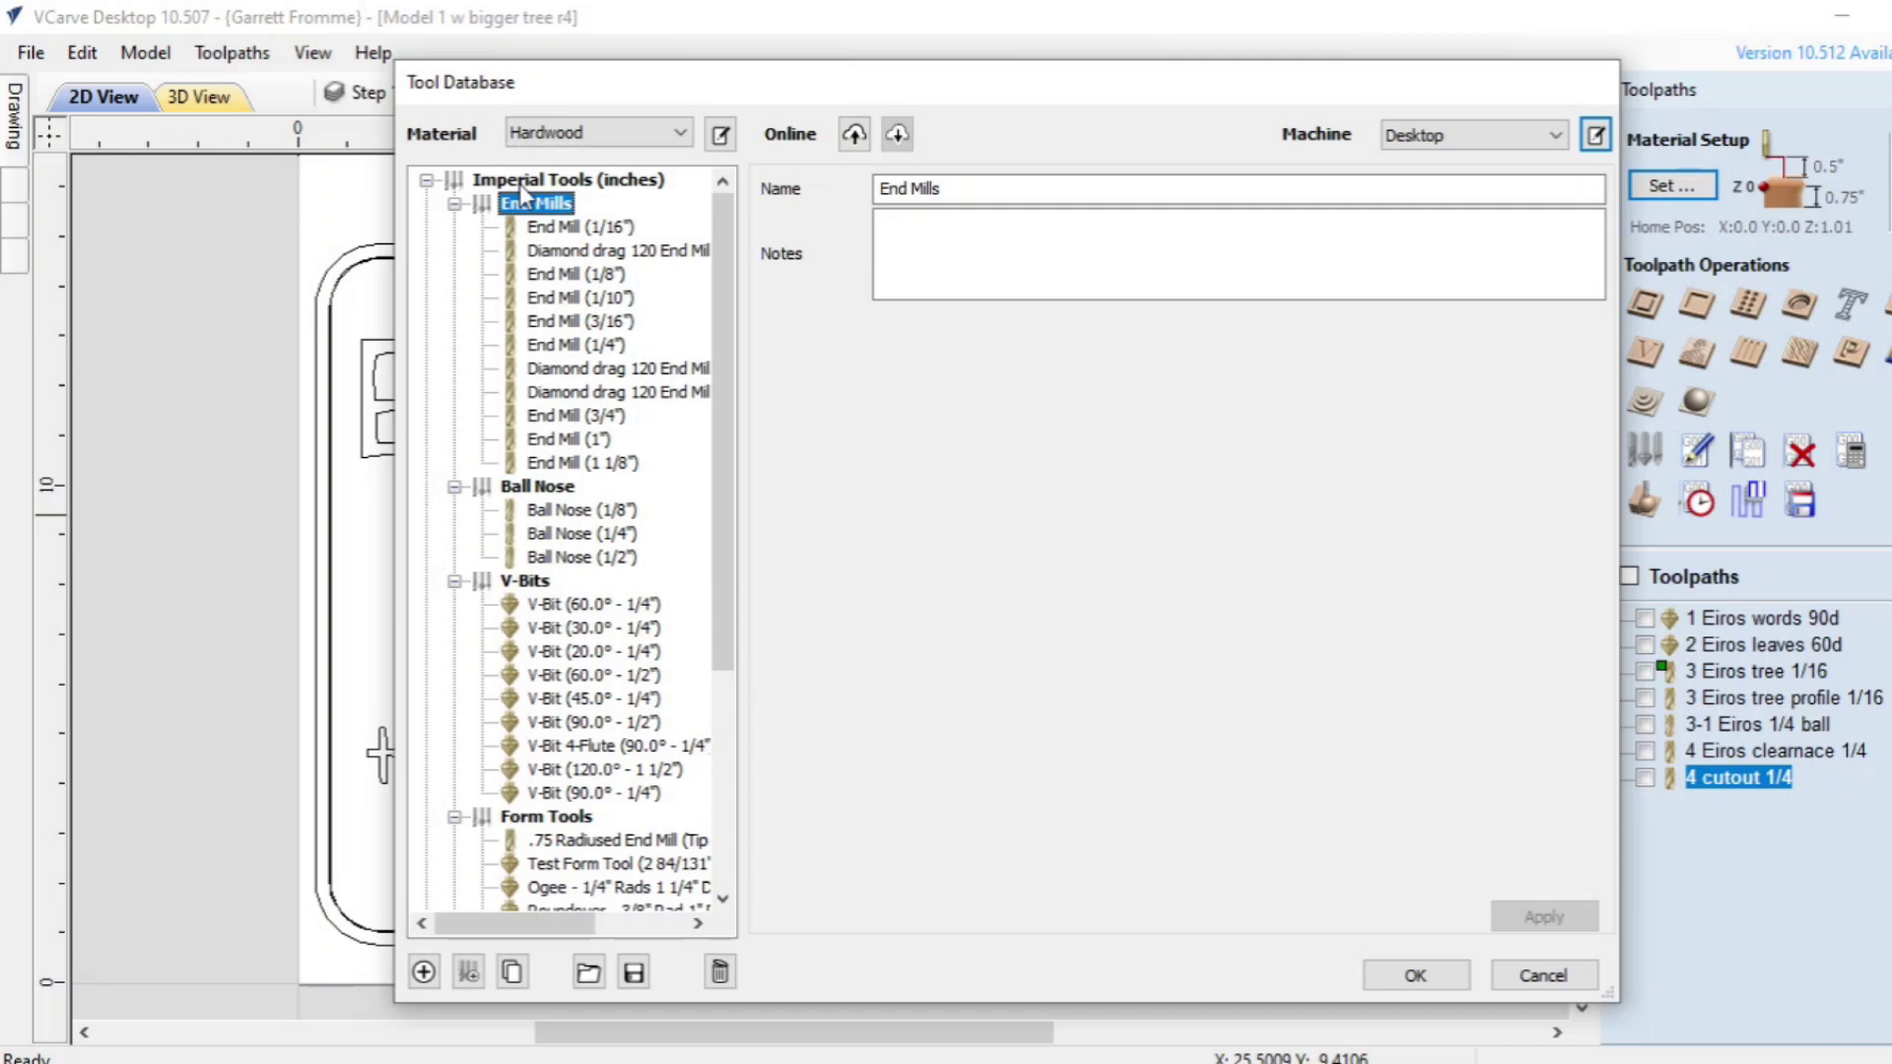
{"action": "left_click", "coordinate": [519, 183]}
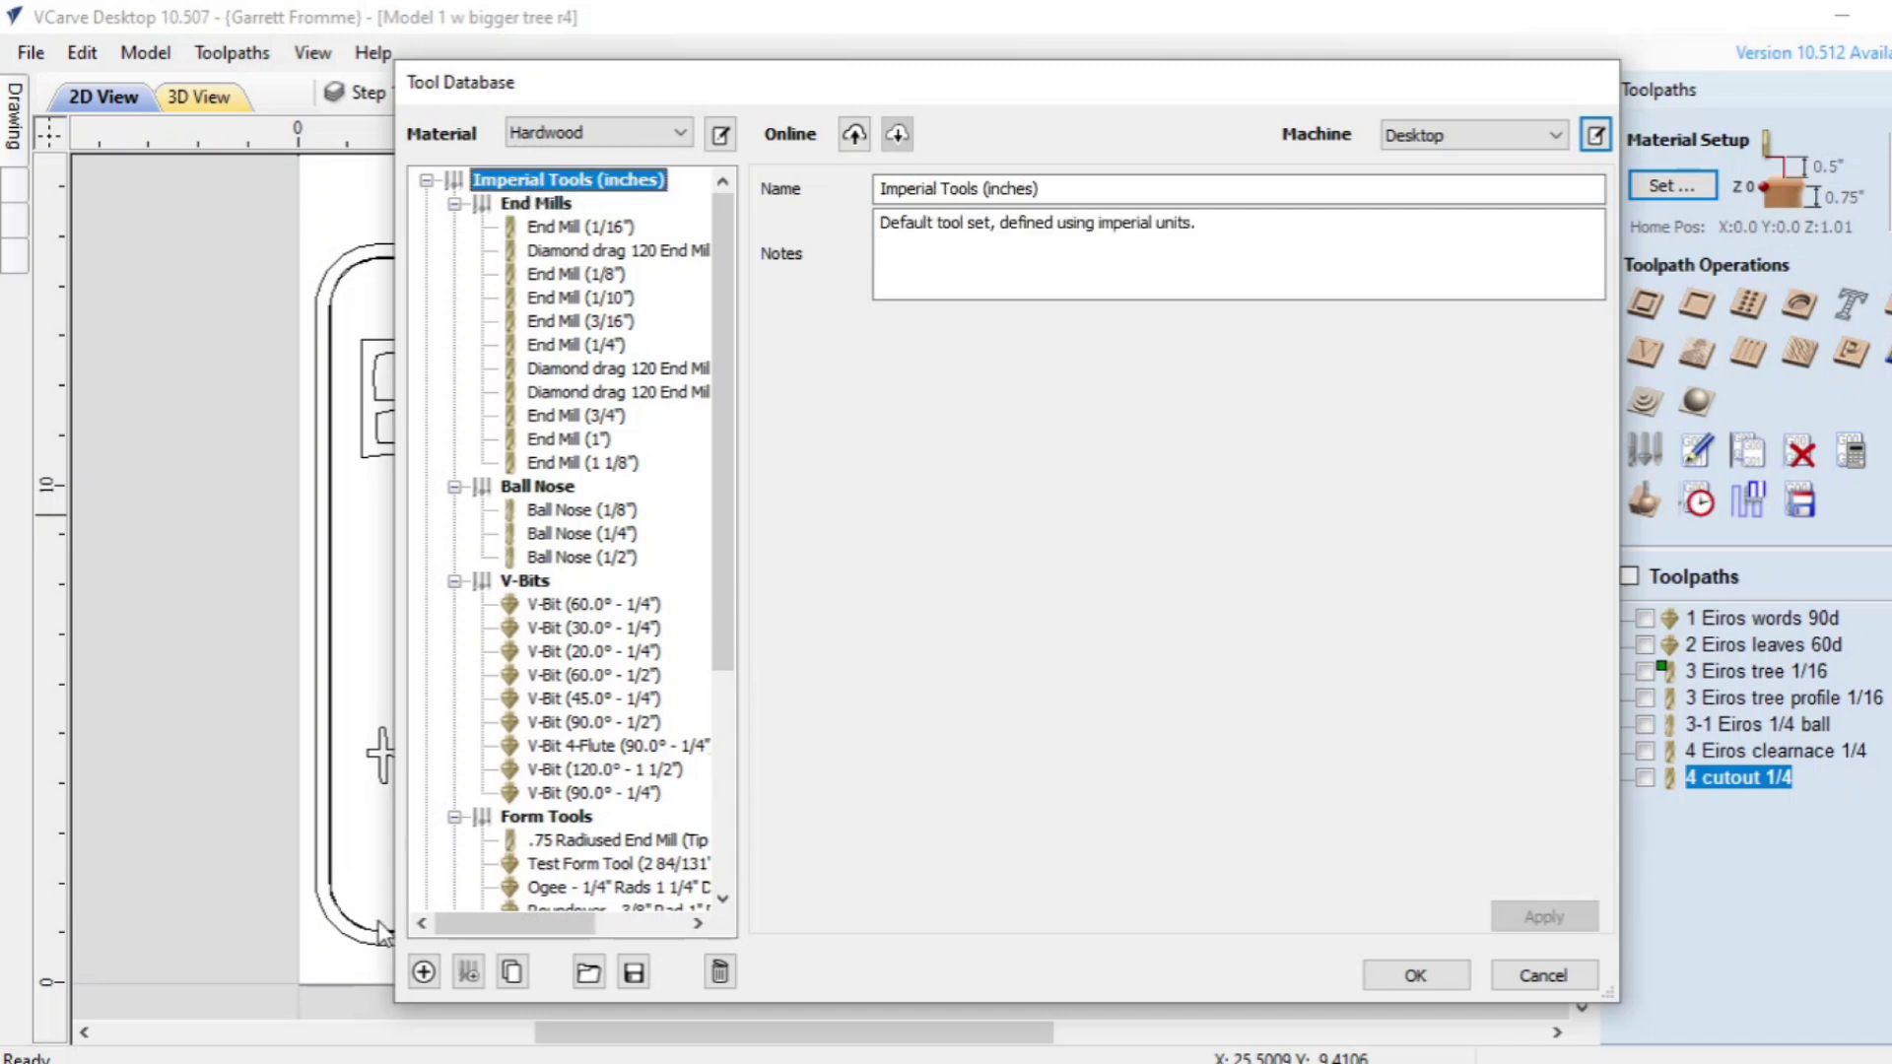
{"action": "left_click", "coordinate": [508, 194]}
{"action": "left_click", "coordinate": [423, 972]}
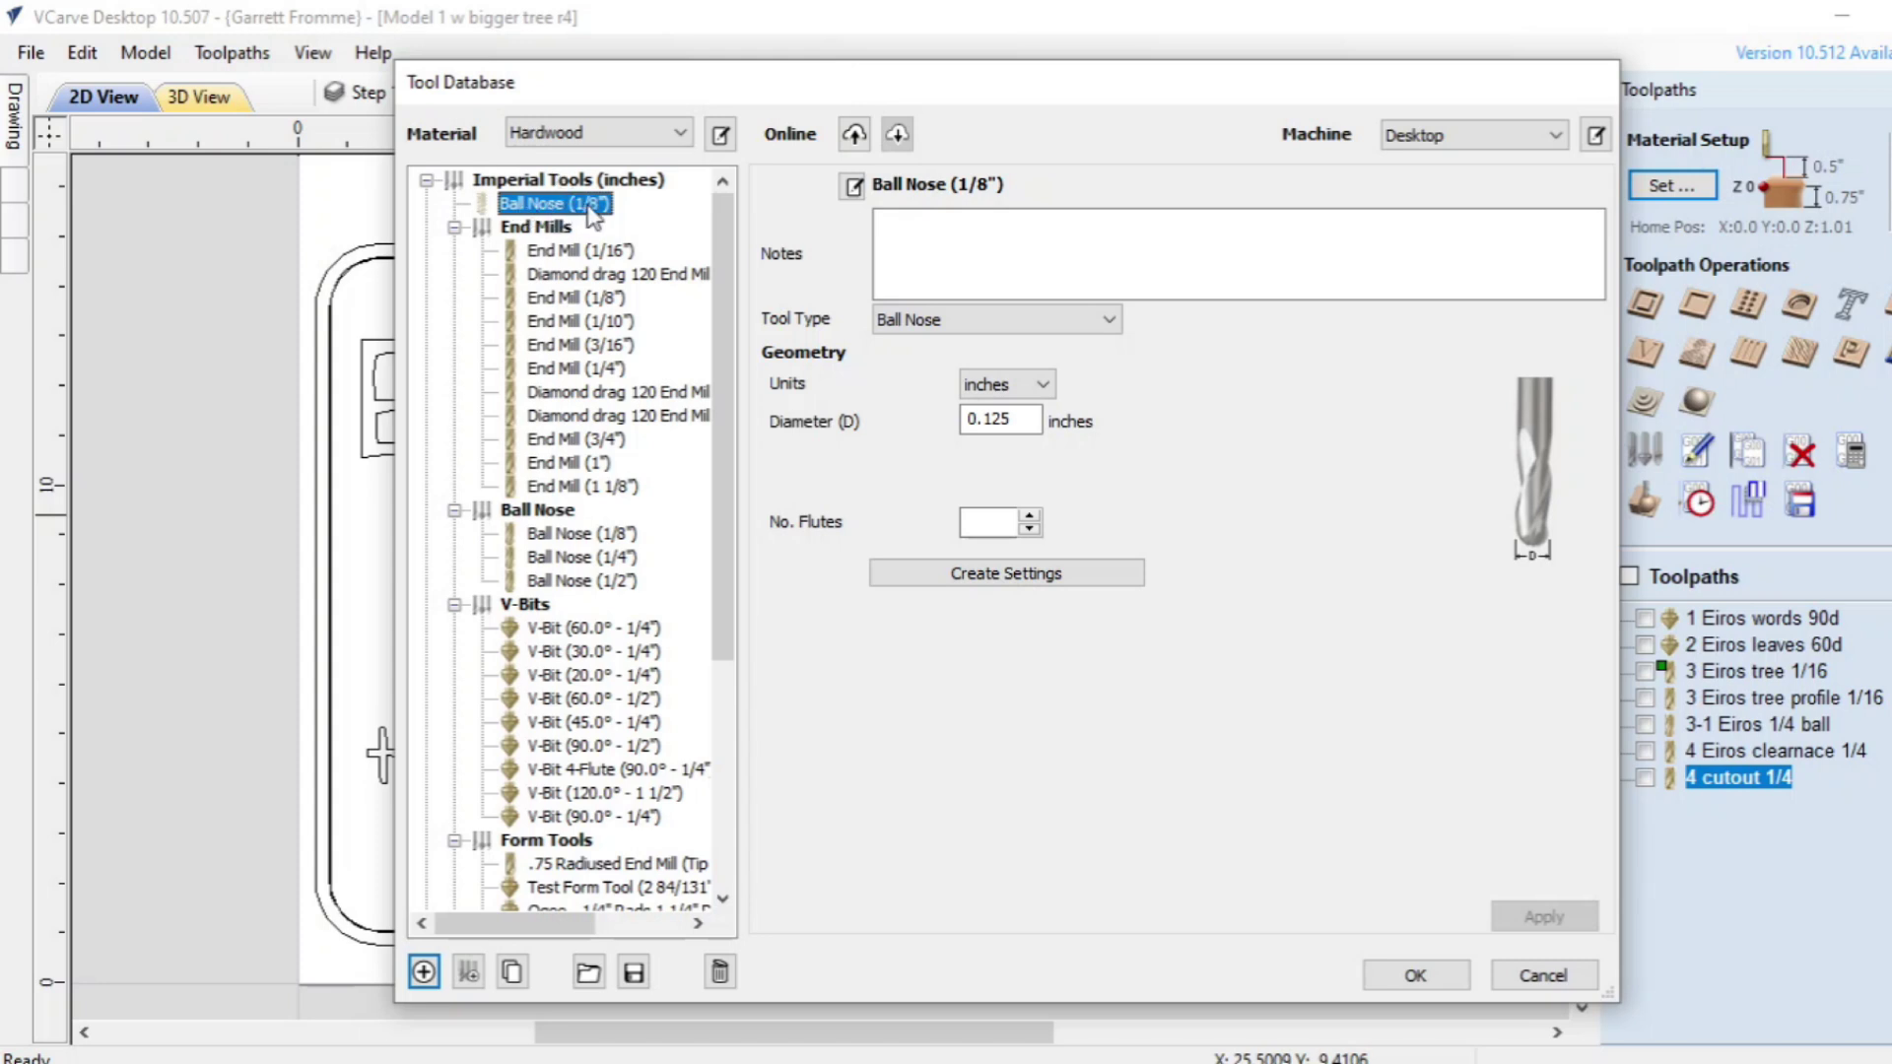
Step: Add a new tool under the End Mills group, and close the tool database discarding the additions
{"action": "left_click", "coordinate": [513, 229]}
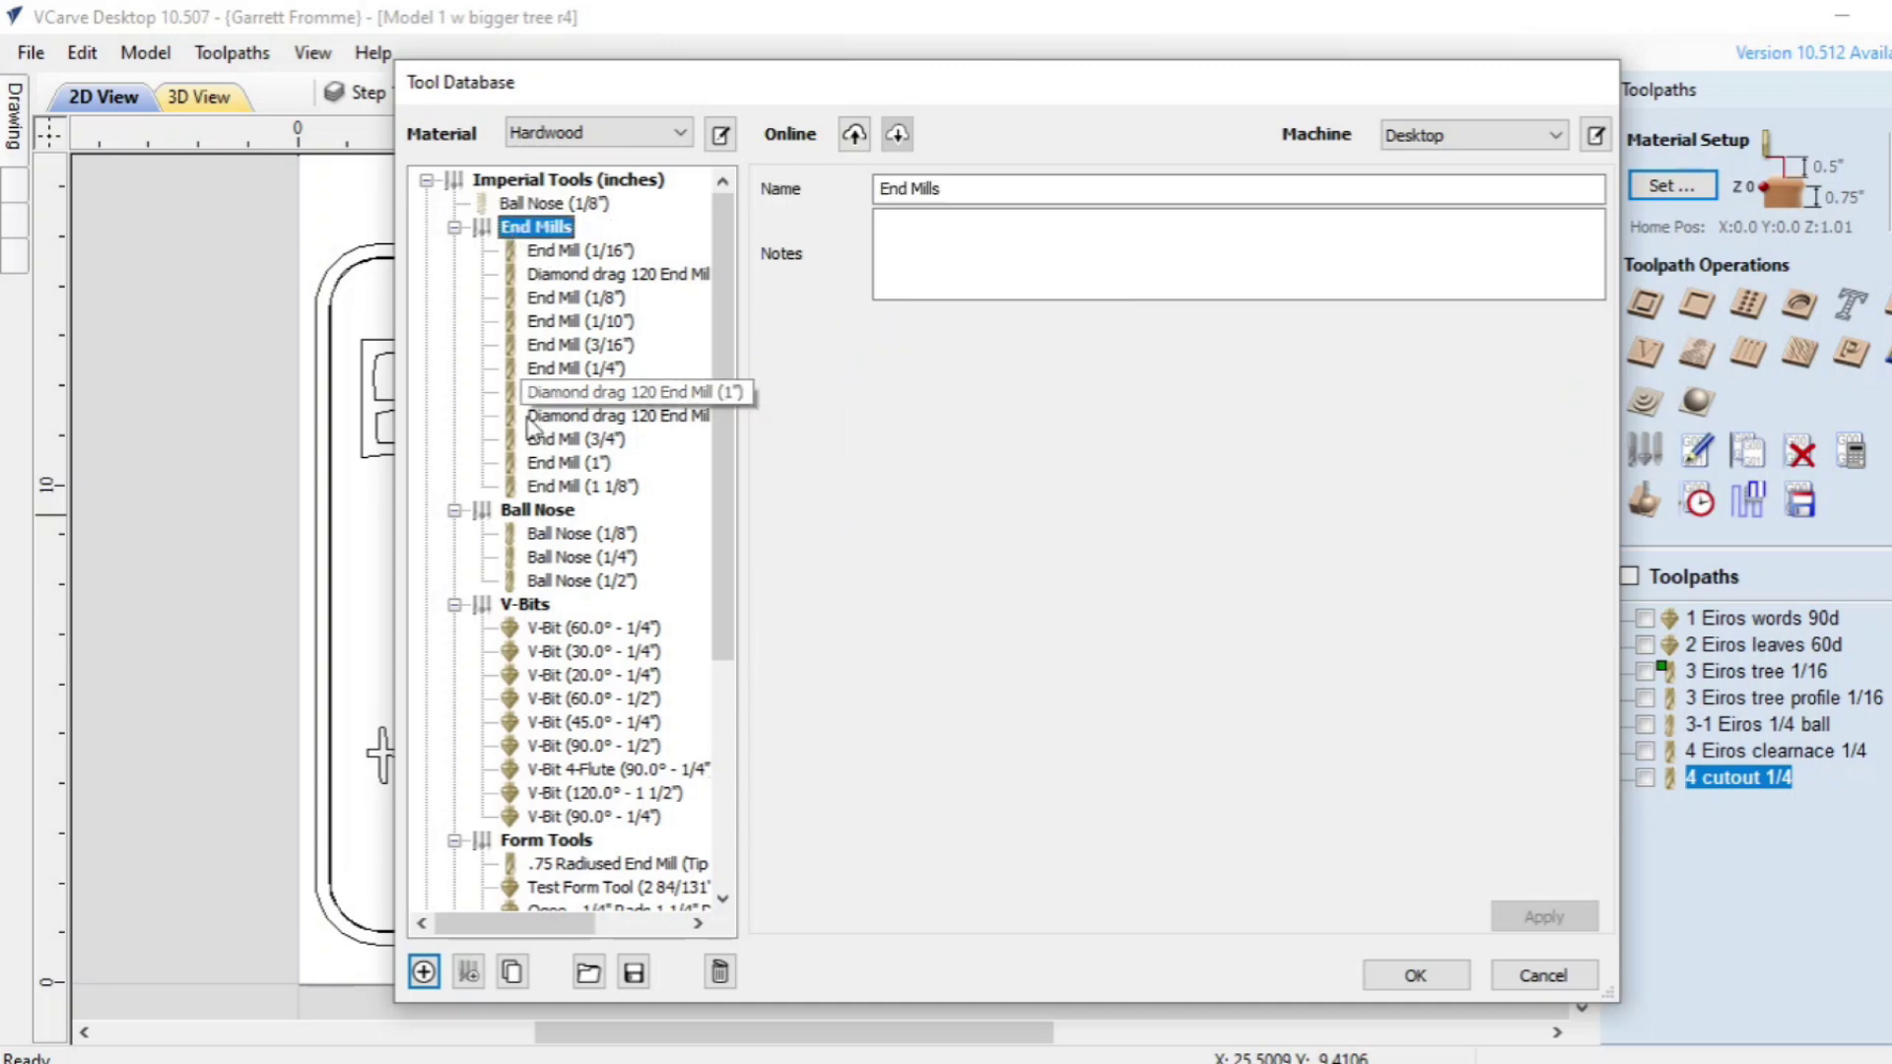
{"action": "left_click", "coordinate": [434, 973]}
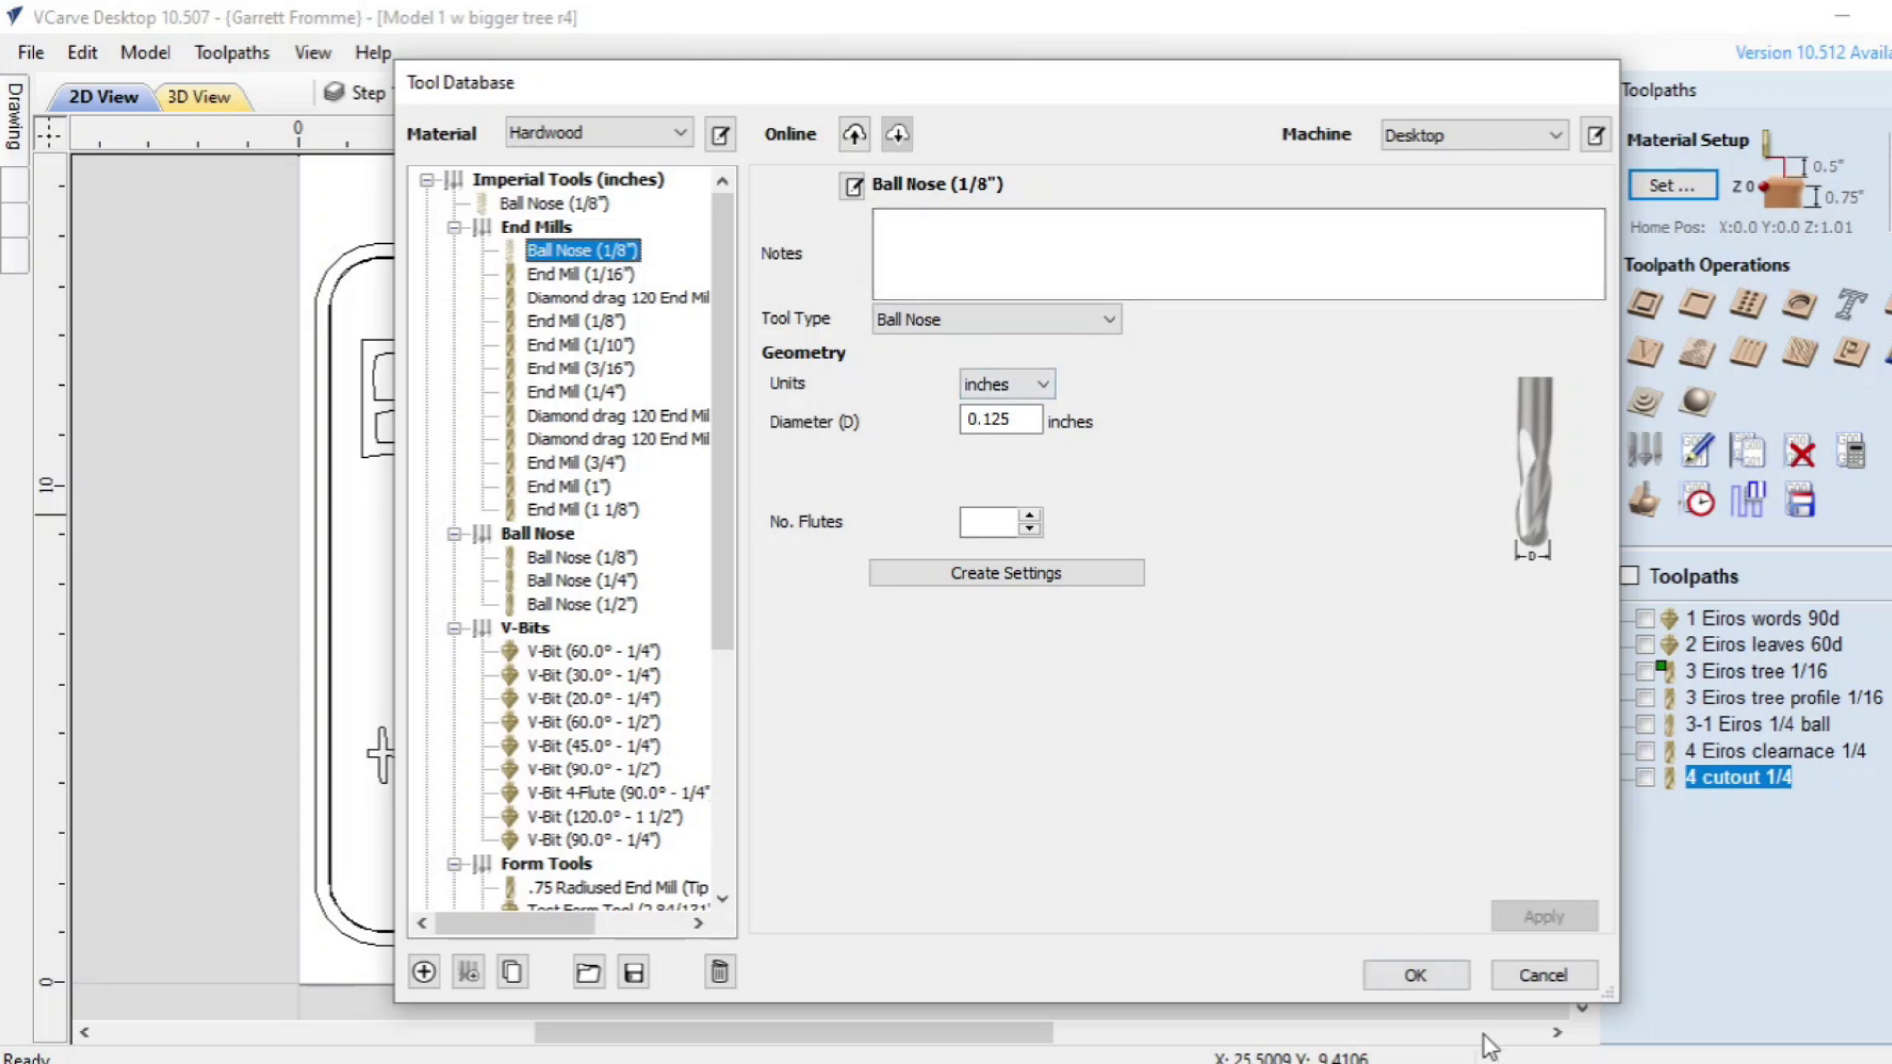
{"action": "left_click", "coordinate": [1552, 980]}
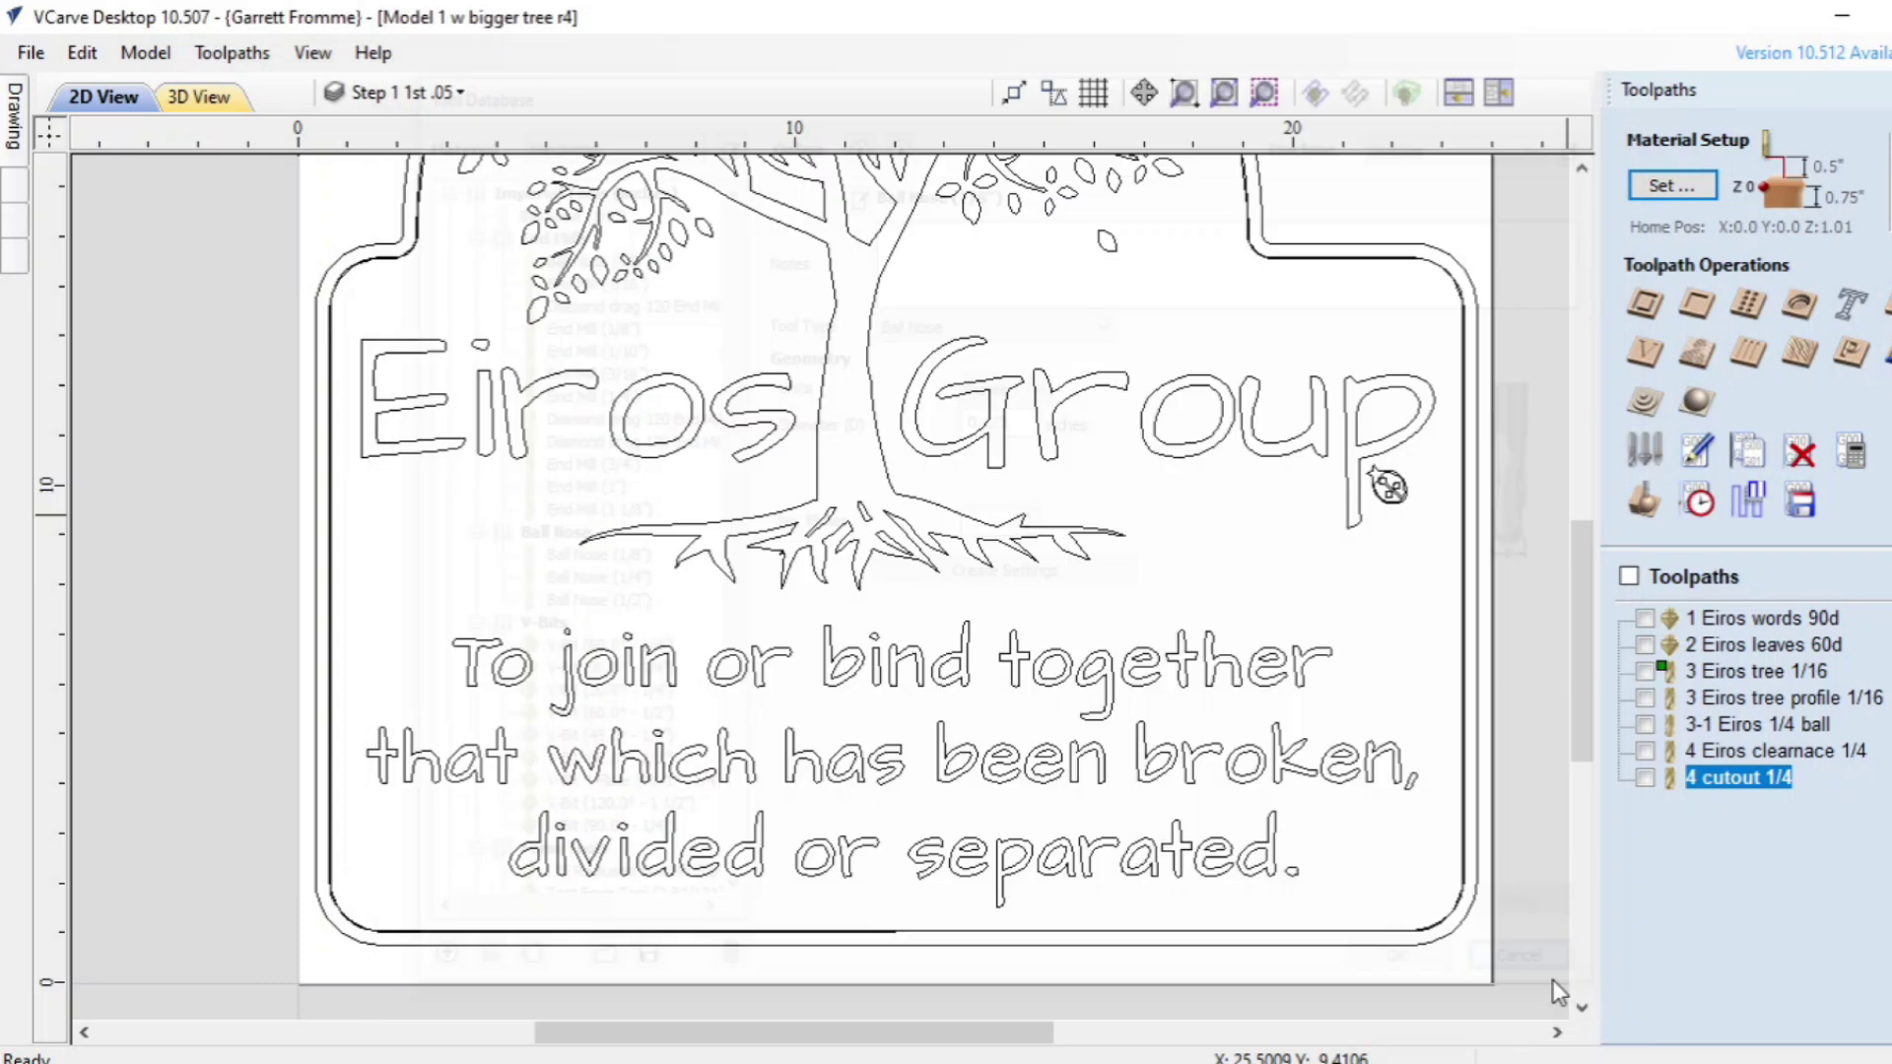
Step: Reopen the tool database, view the 3/16" end mill's settings, and close it without changes
{"action": "left_click", "coordinate": [1644, 463]}
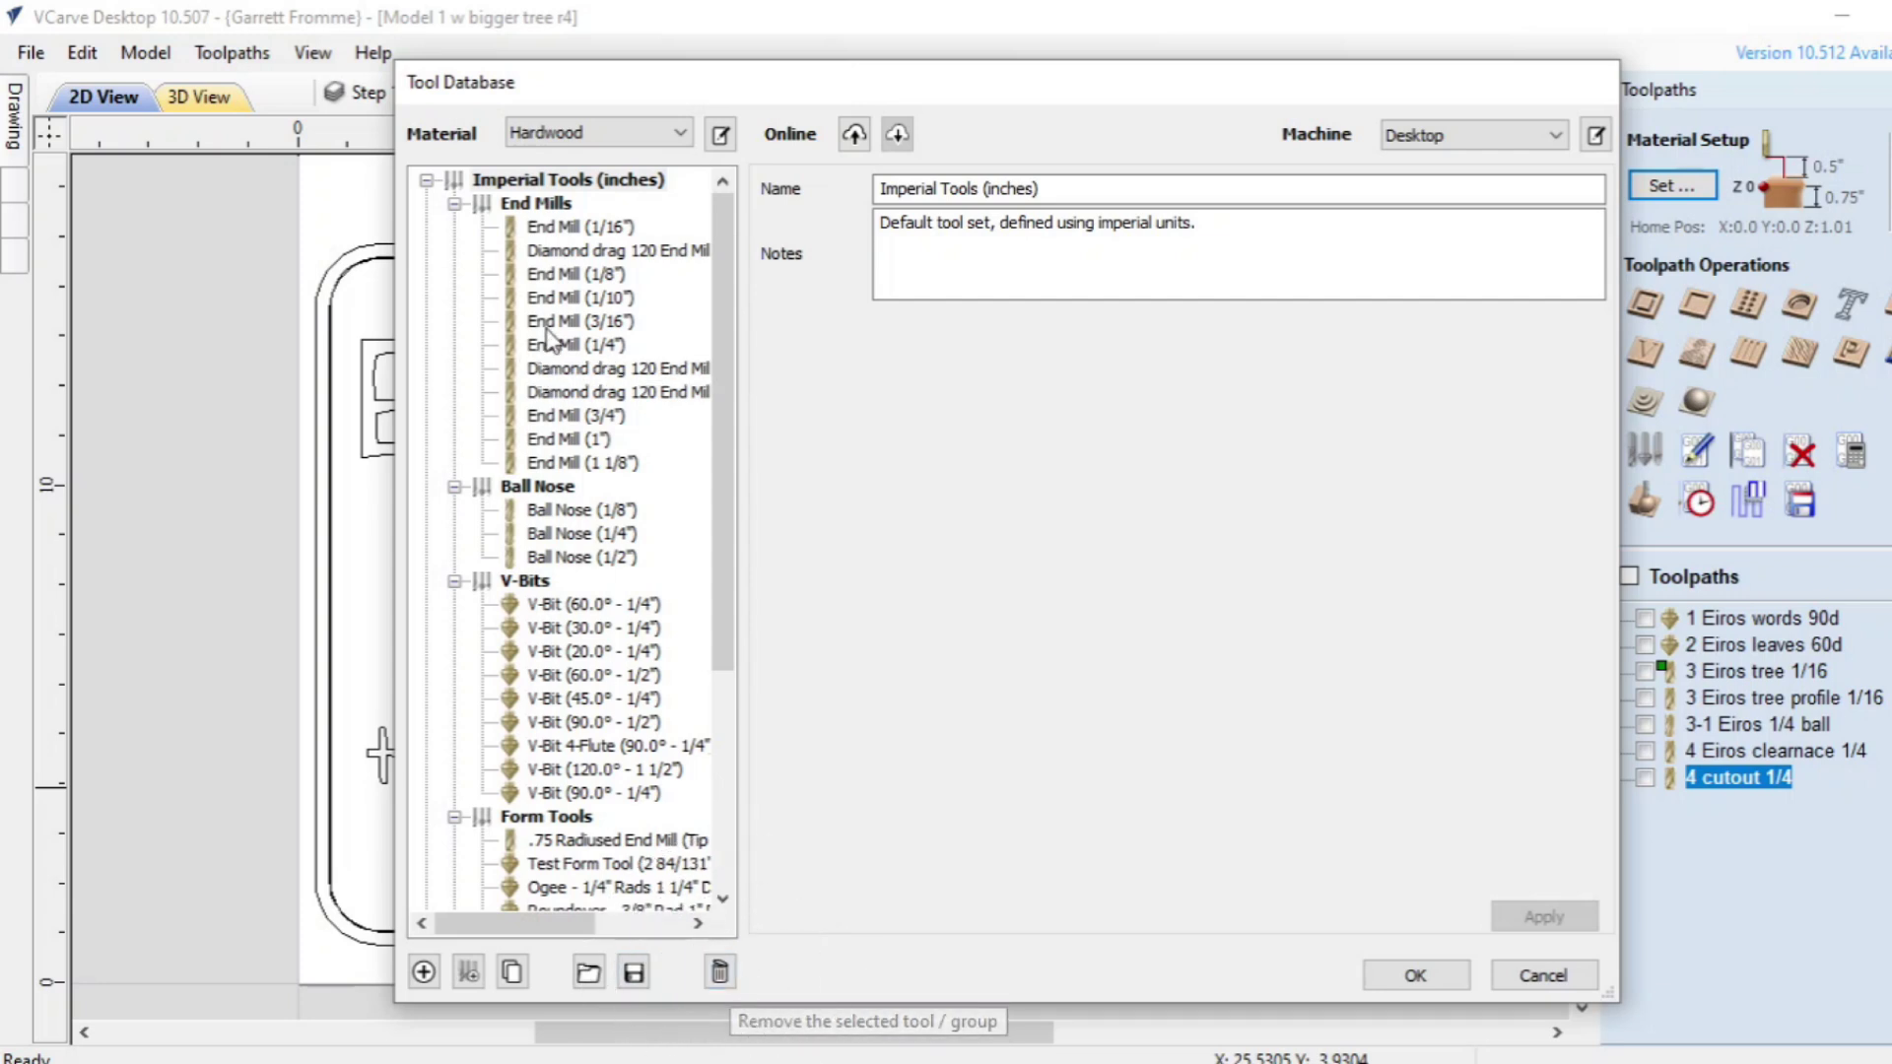
{"action": "left_click", "coordinate": [582, 321]}
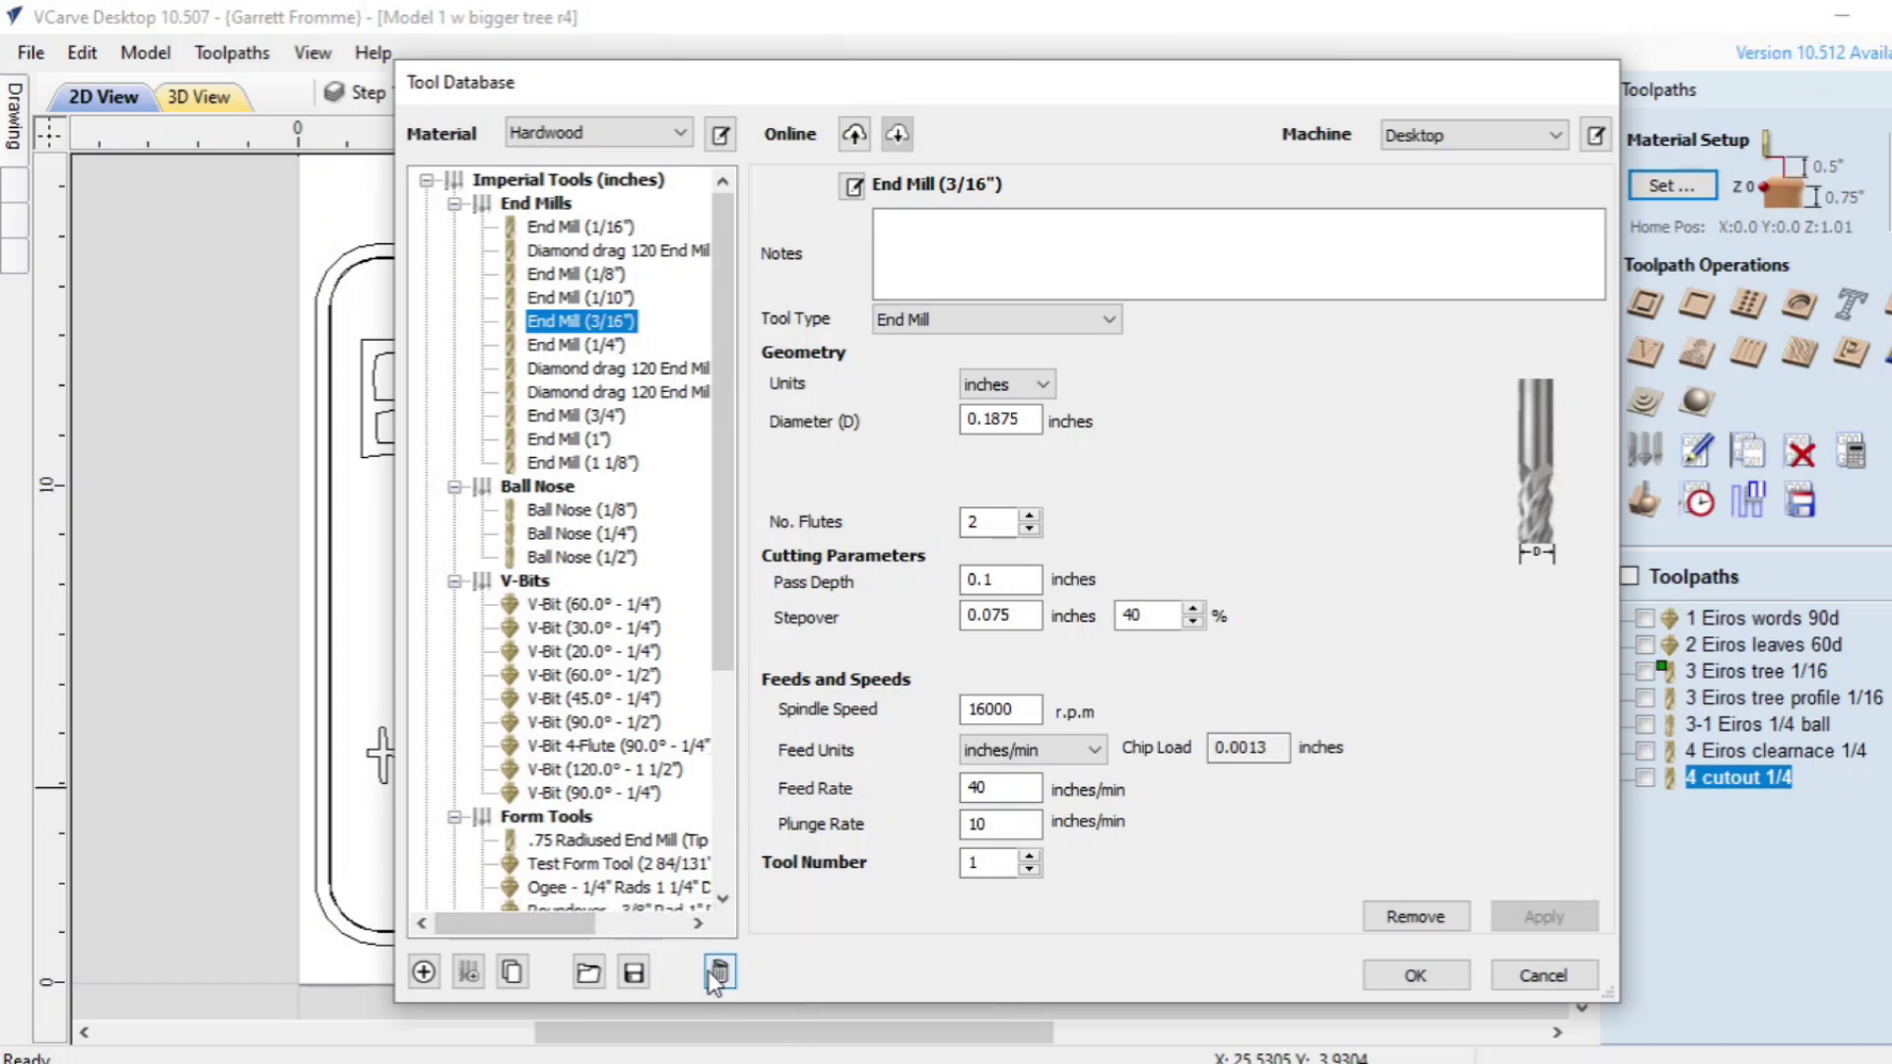
{"action": "left_click", "coordinate": [1564, 979]}
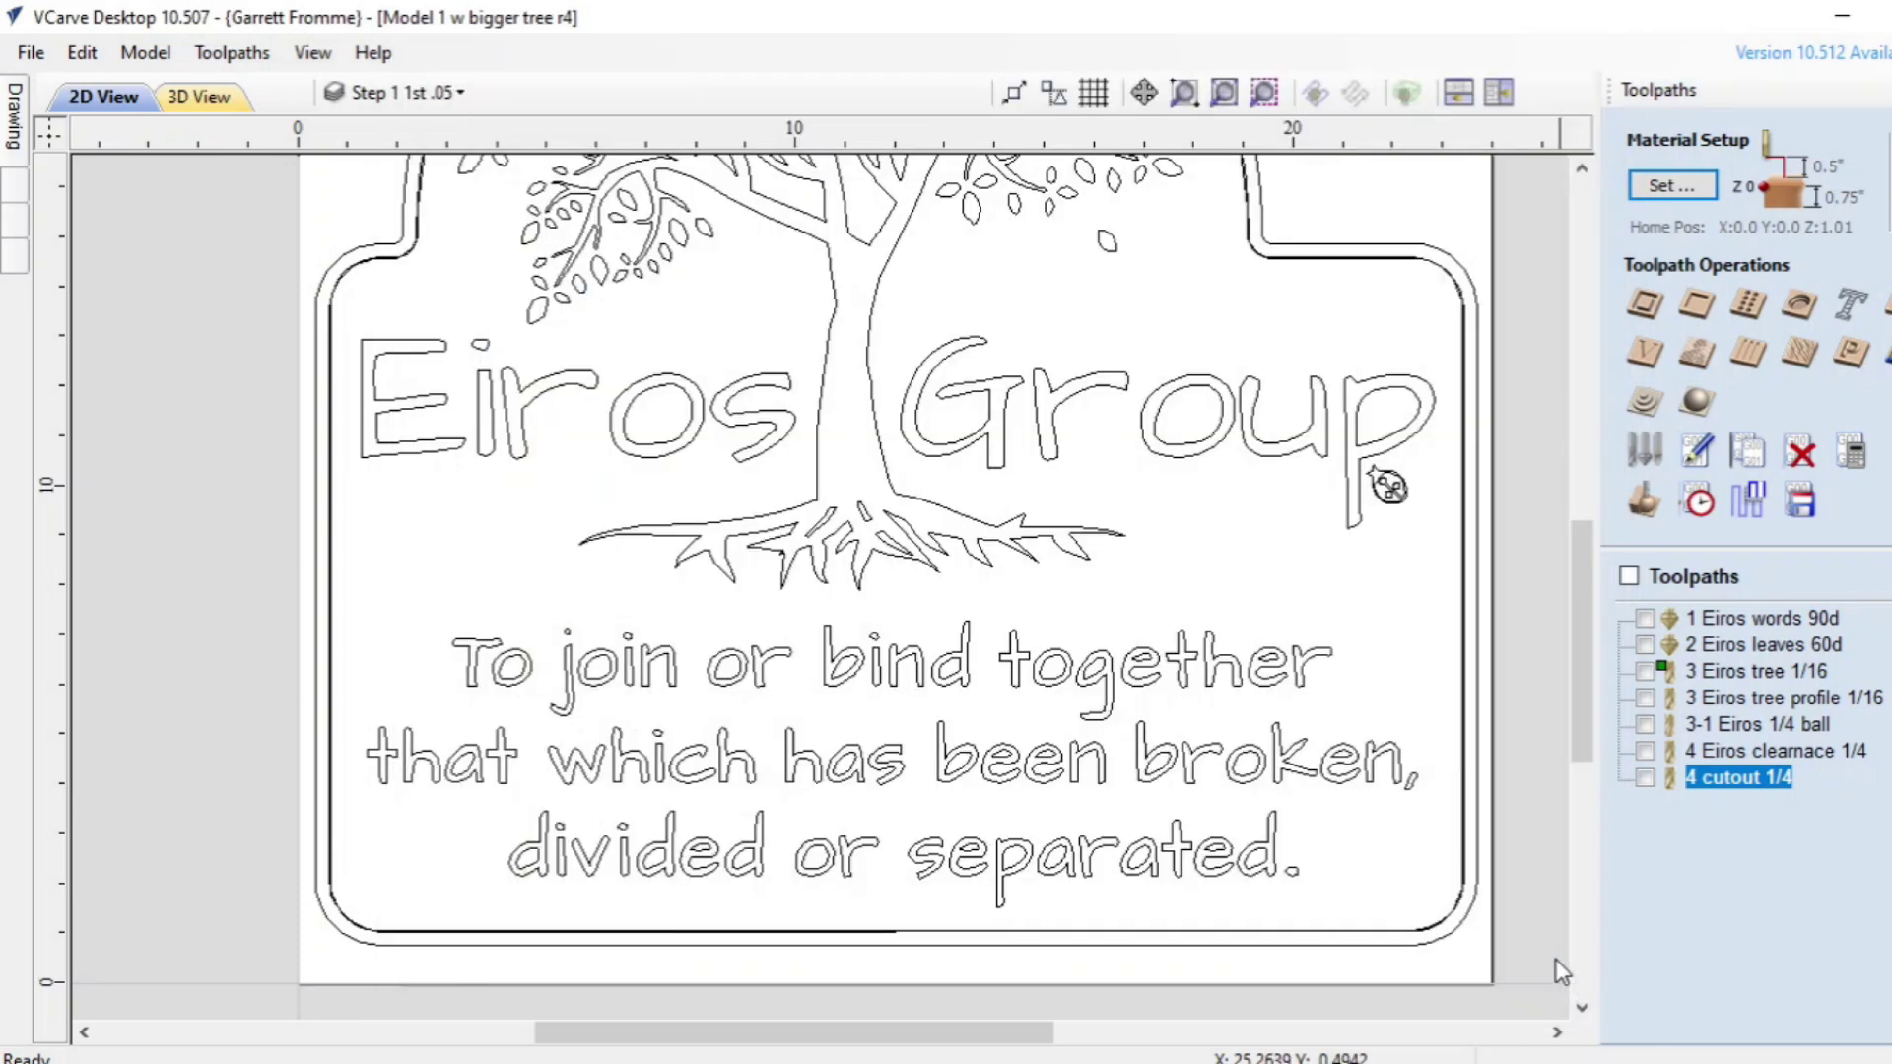
Step: Reopen the tool database and view the settings of the 1/10" and 1/4" end mills, the 1/8" ball nose and the 30° 1/4" V-bit
{"action": "left_click", "coordinate": [1644, 499]}
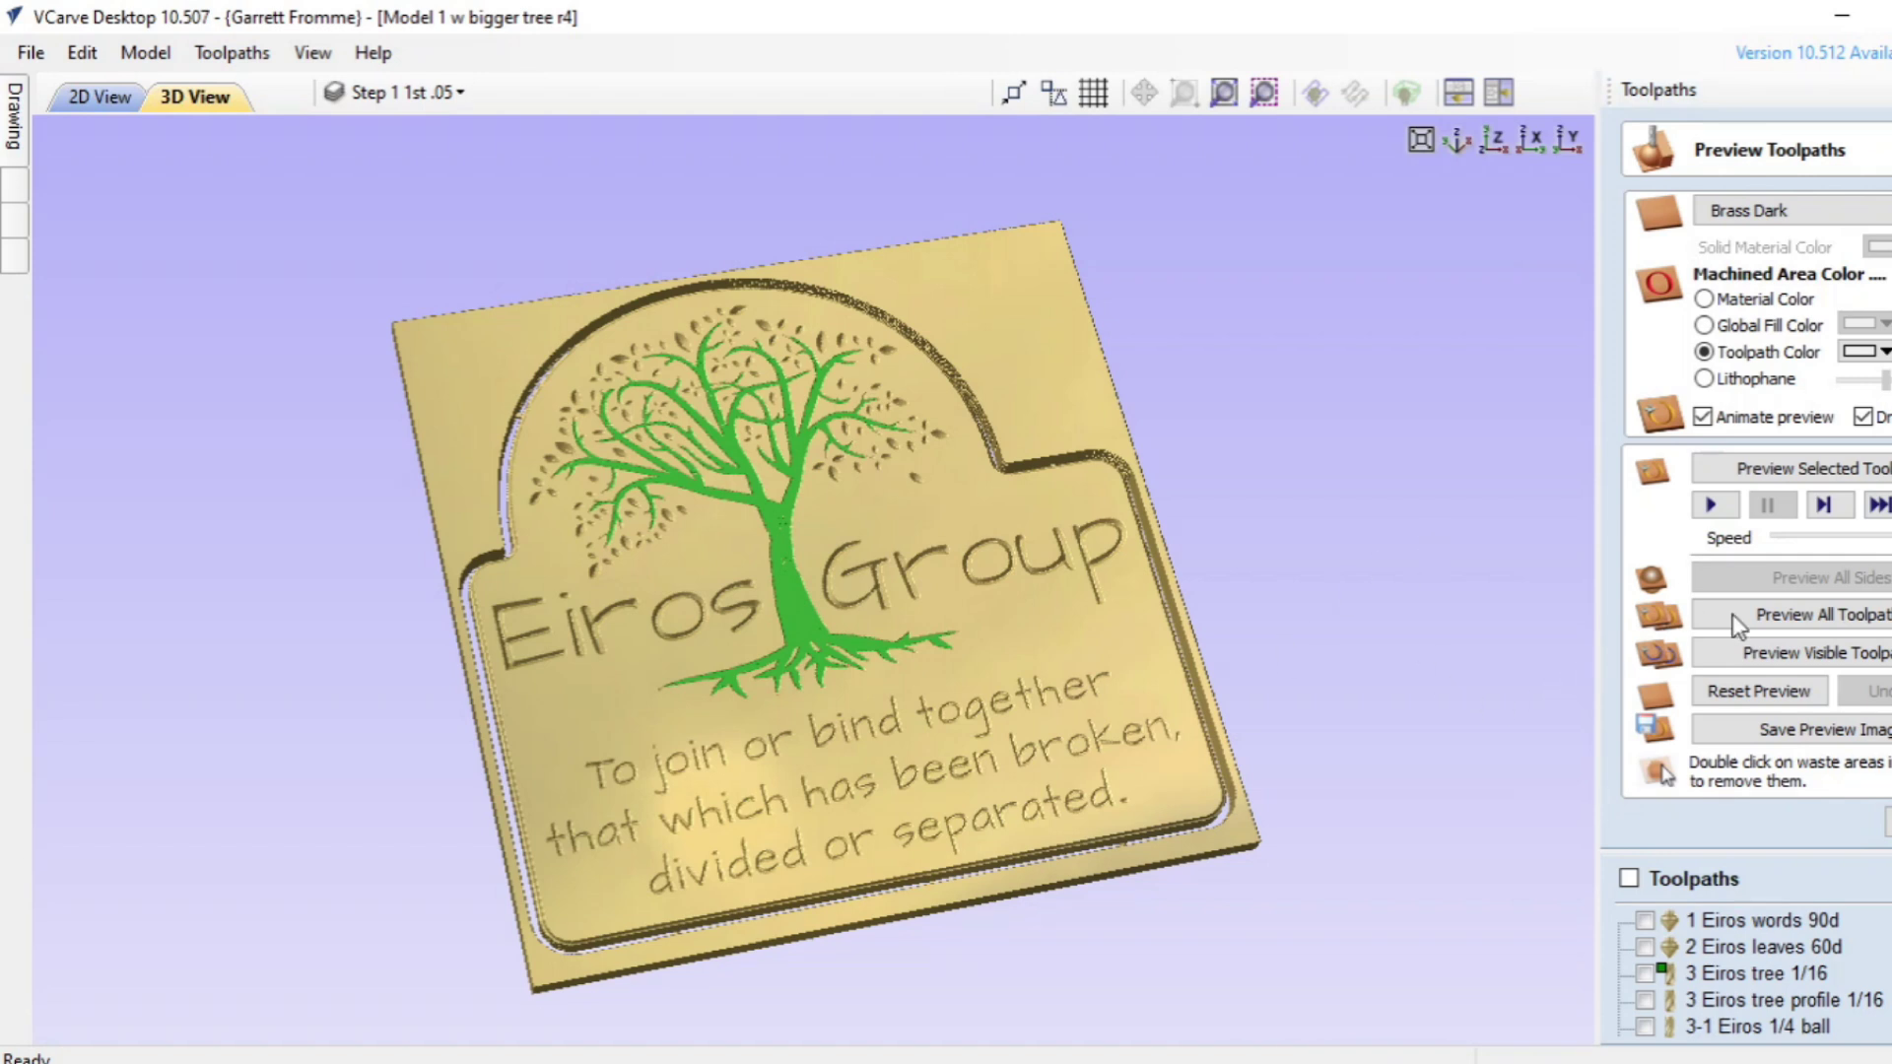
{"action": "left_click", "coordinate": [1886, 823]}
{"action": "left_click", "coordinate": [1642, 463]}
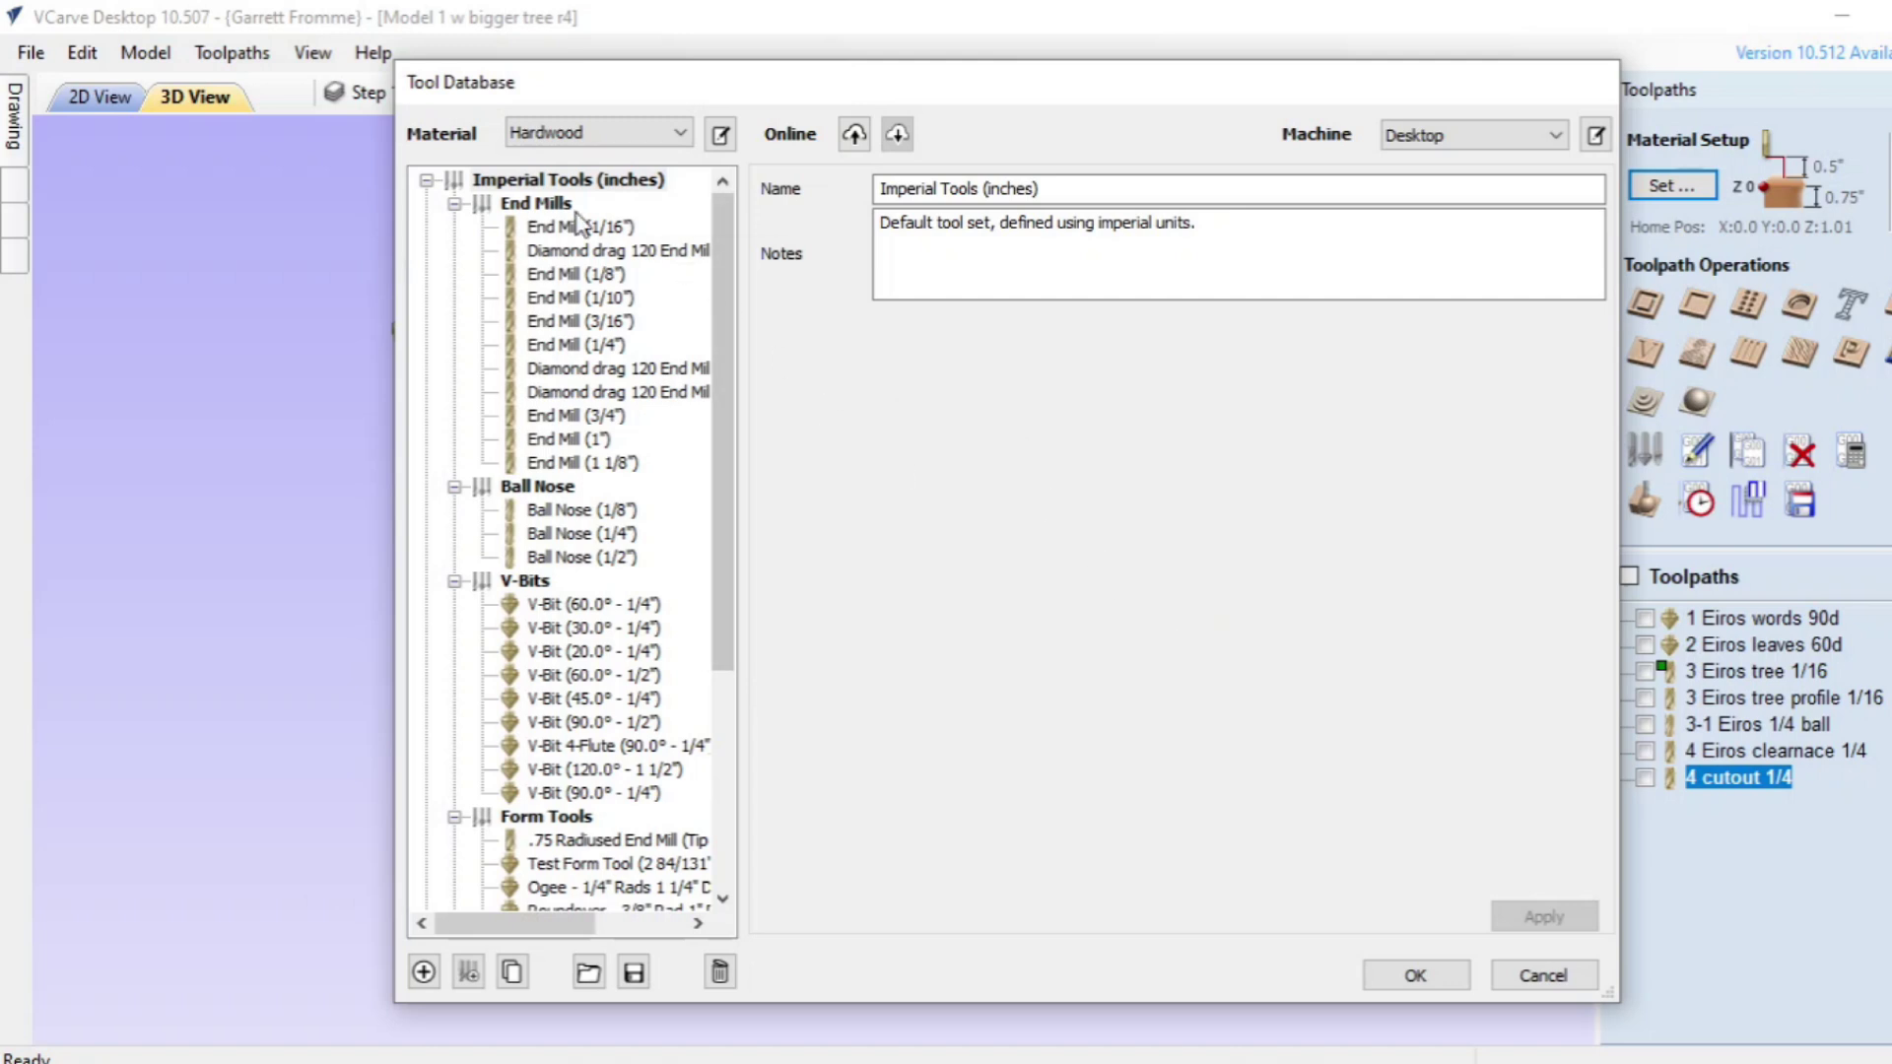
{"action": "left_click", "coordinate": [565, 301]}
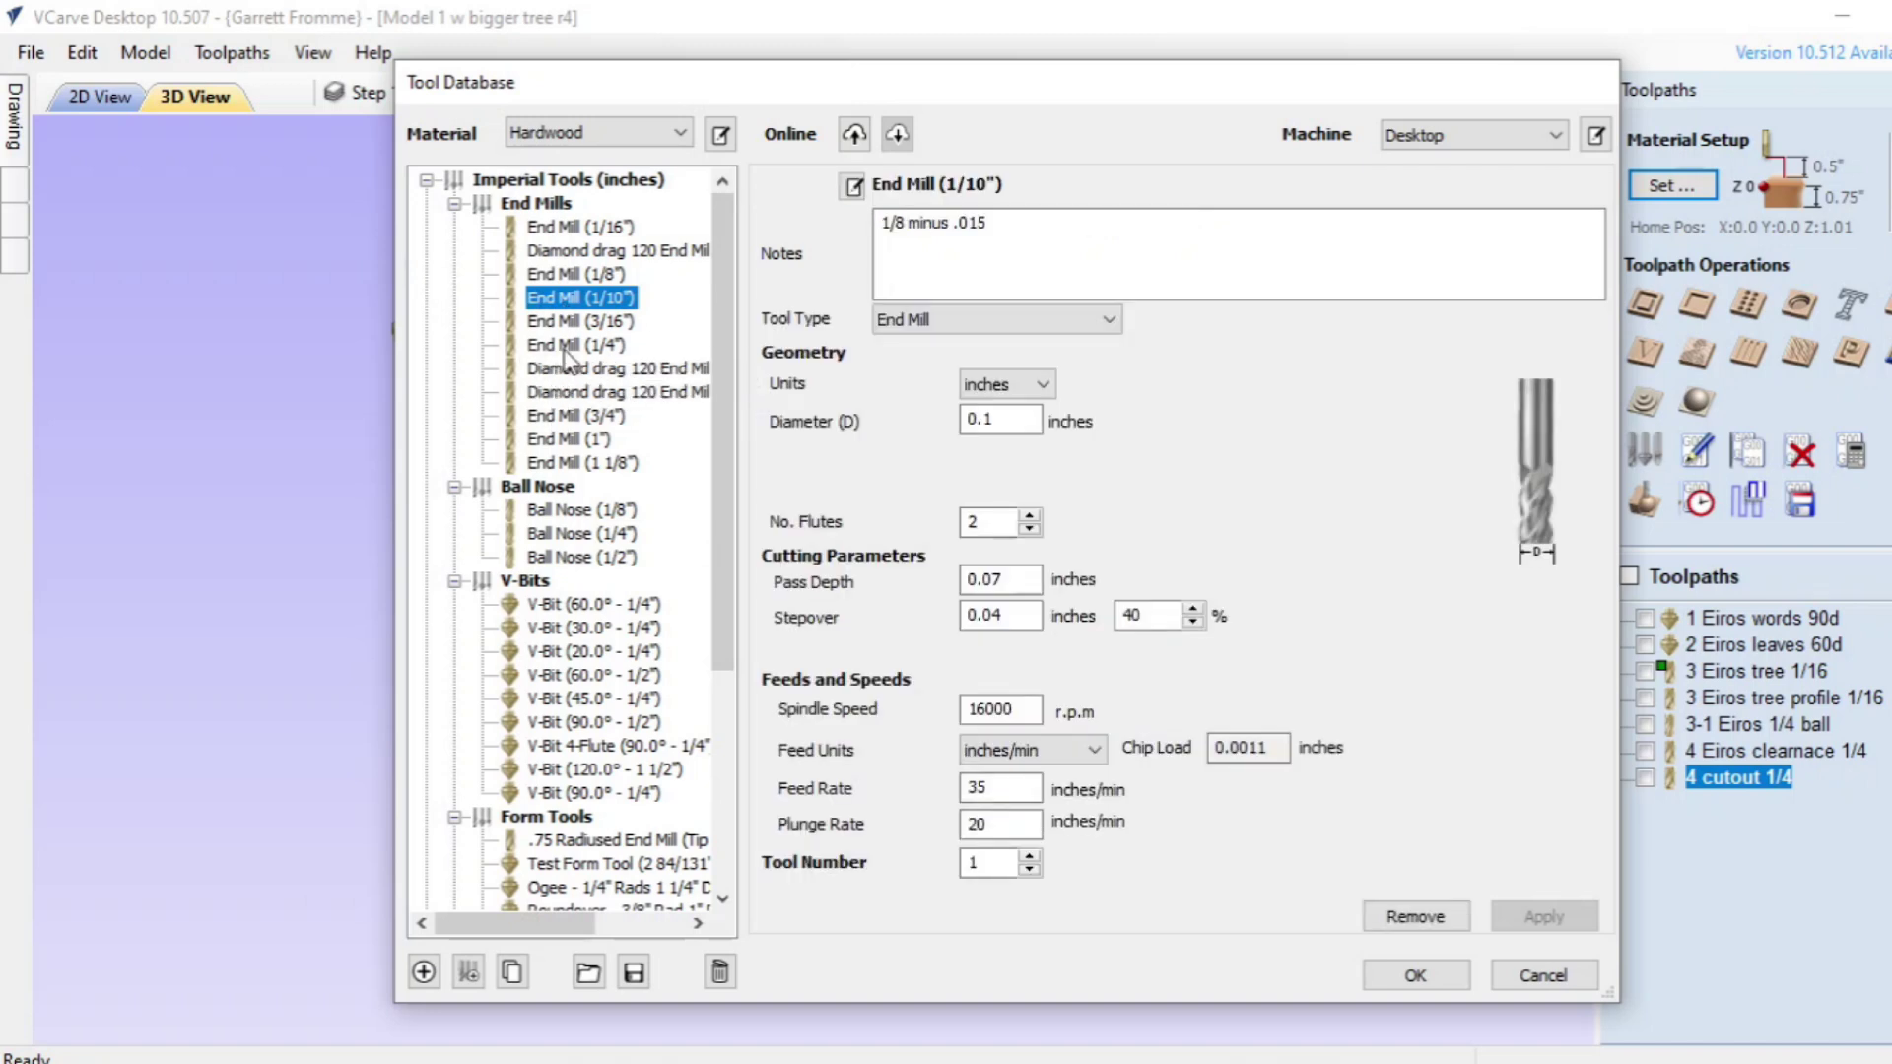
{"action": "left_click", "coordinate": [564, 349]}
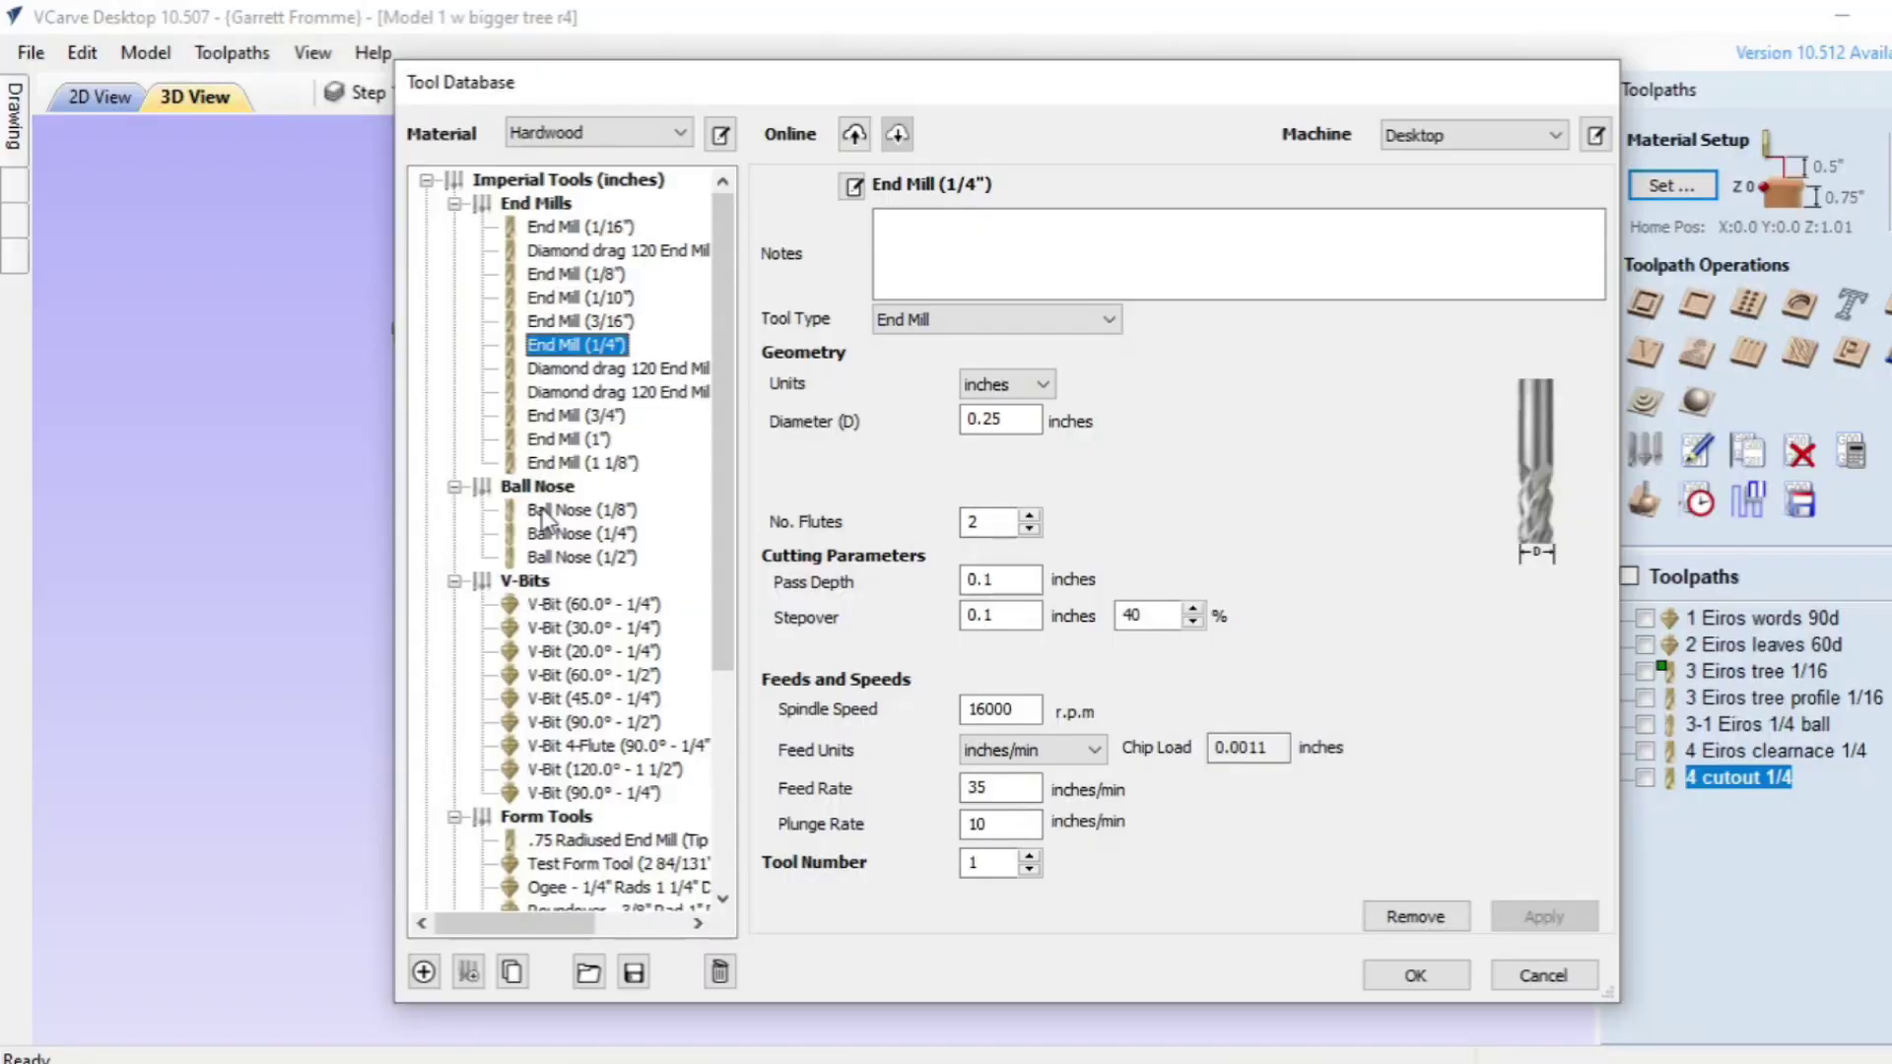
{"action": "left_click", "coordinate": [543, 510]}
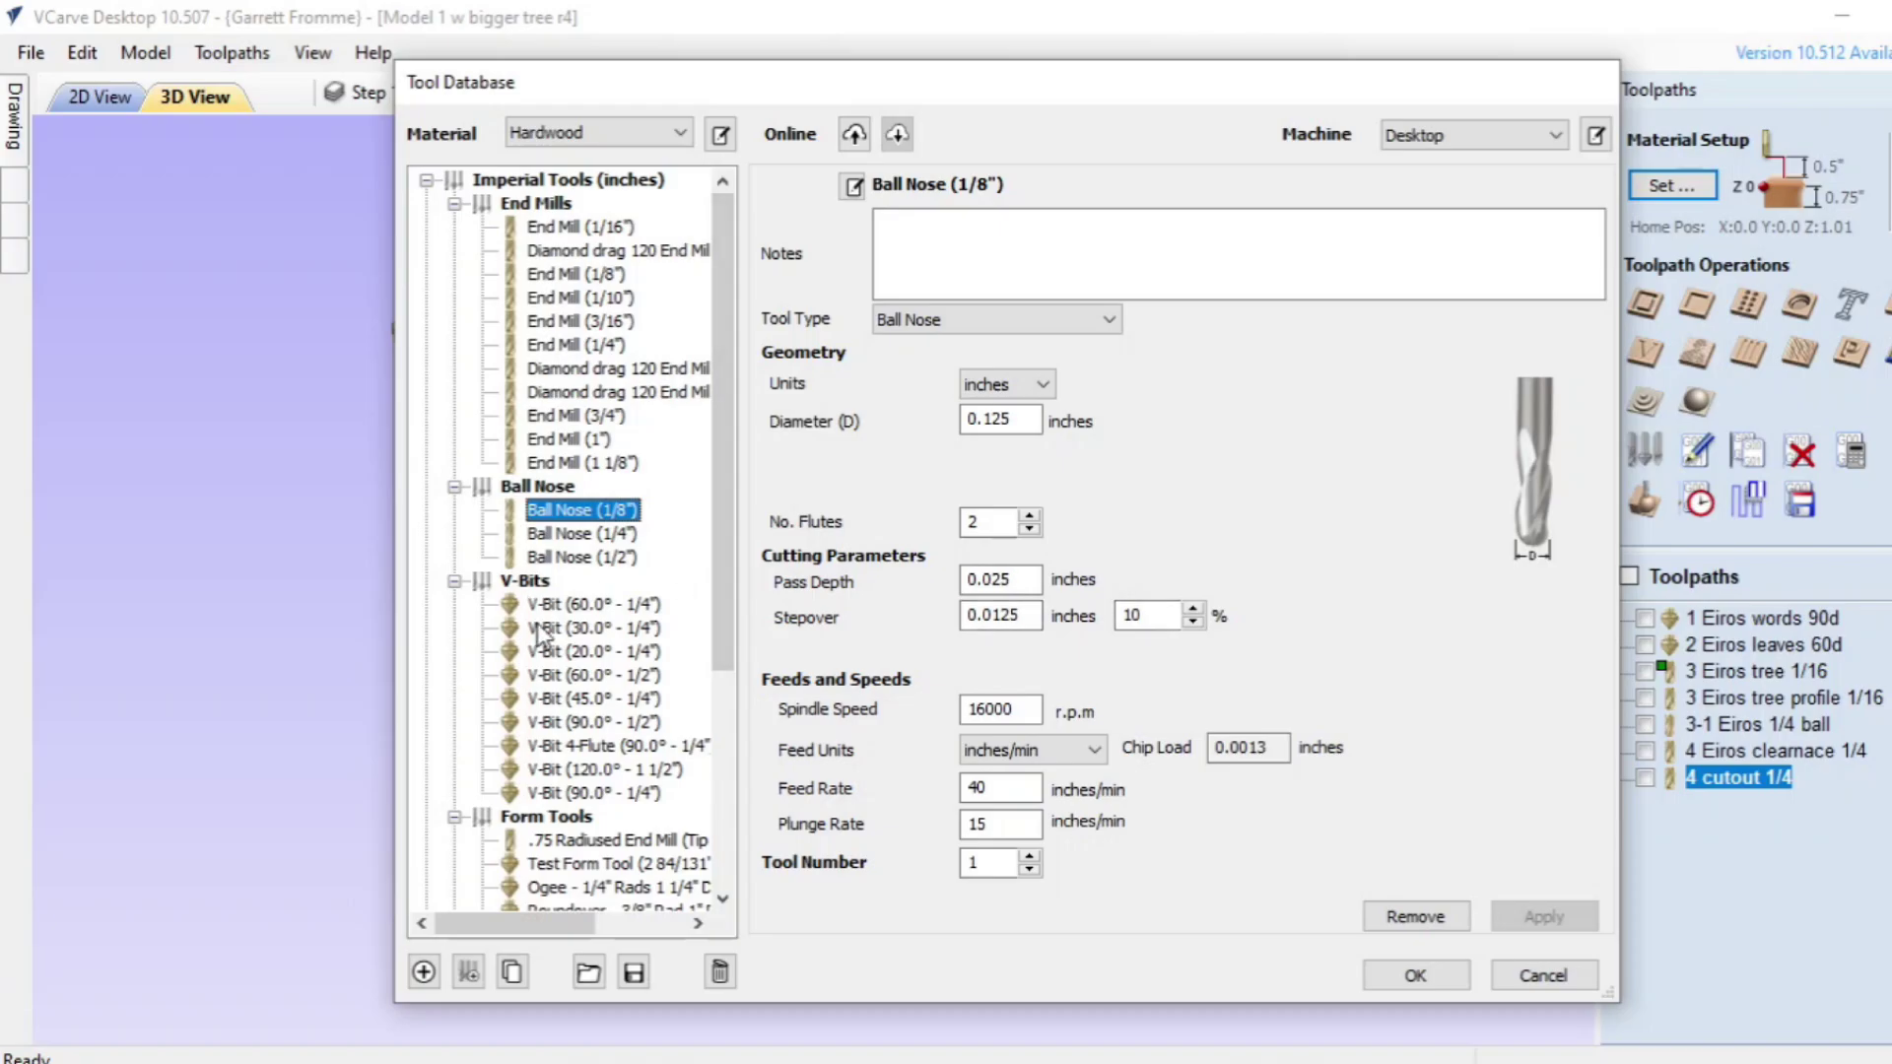
{"action": "left_click", "coordinate": [539, 630]}
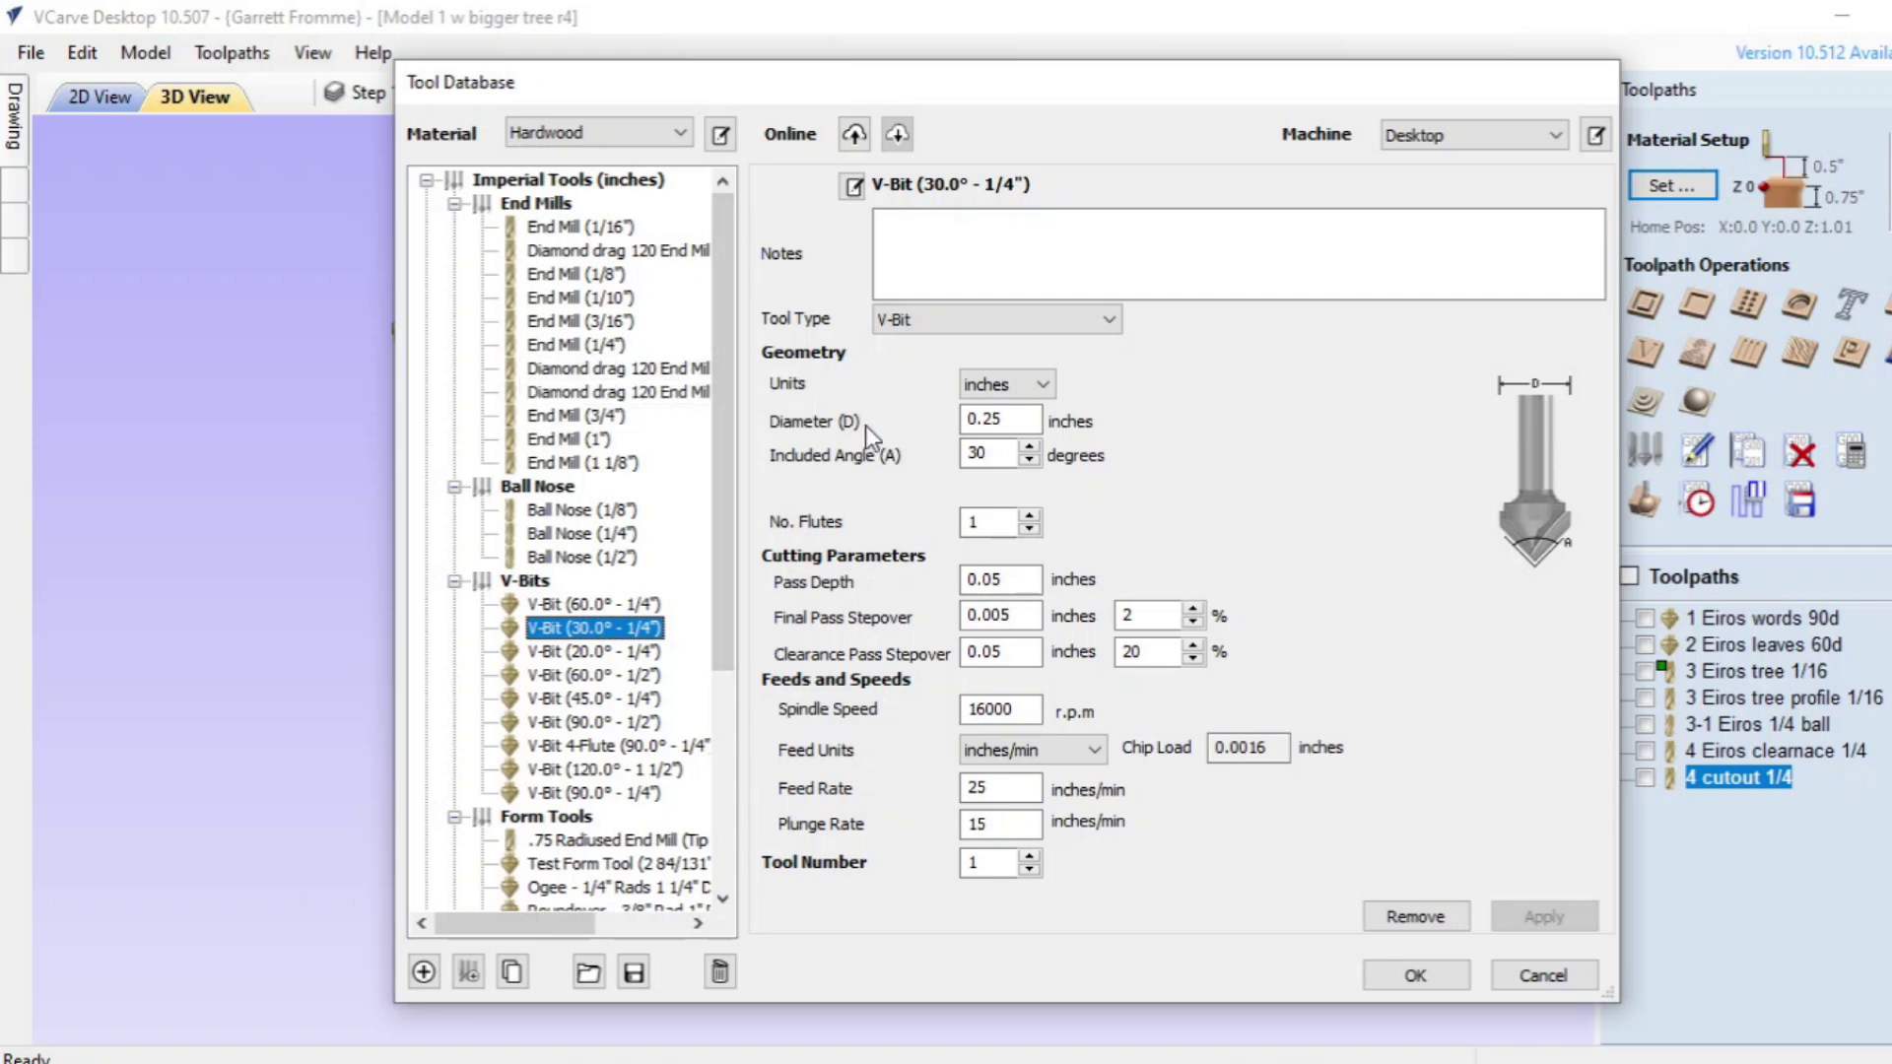
{"action": "mouse_move", "coordinate": [732, 322]}
{"action": "left_mouse_down"}
{"action": "mouse_move", "coordinate": [712, 438]}
{"action": "mouse_move", "coordinate": [711, 310]}
{"action": "left_mouse_up"}
Step: Duplicate the 1/4" end mill and compare the copy with the original, leaving the copy selected
{"action": "left_click", "coordinate": [565, 347]}
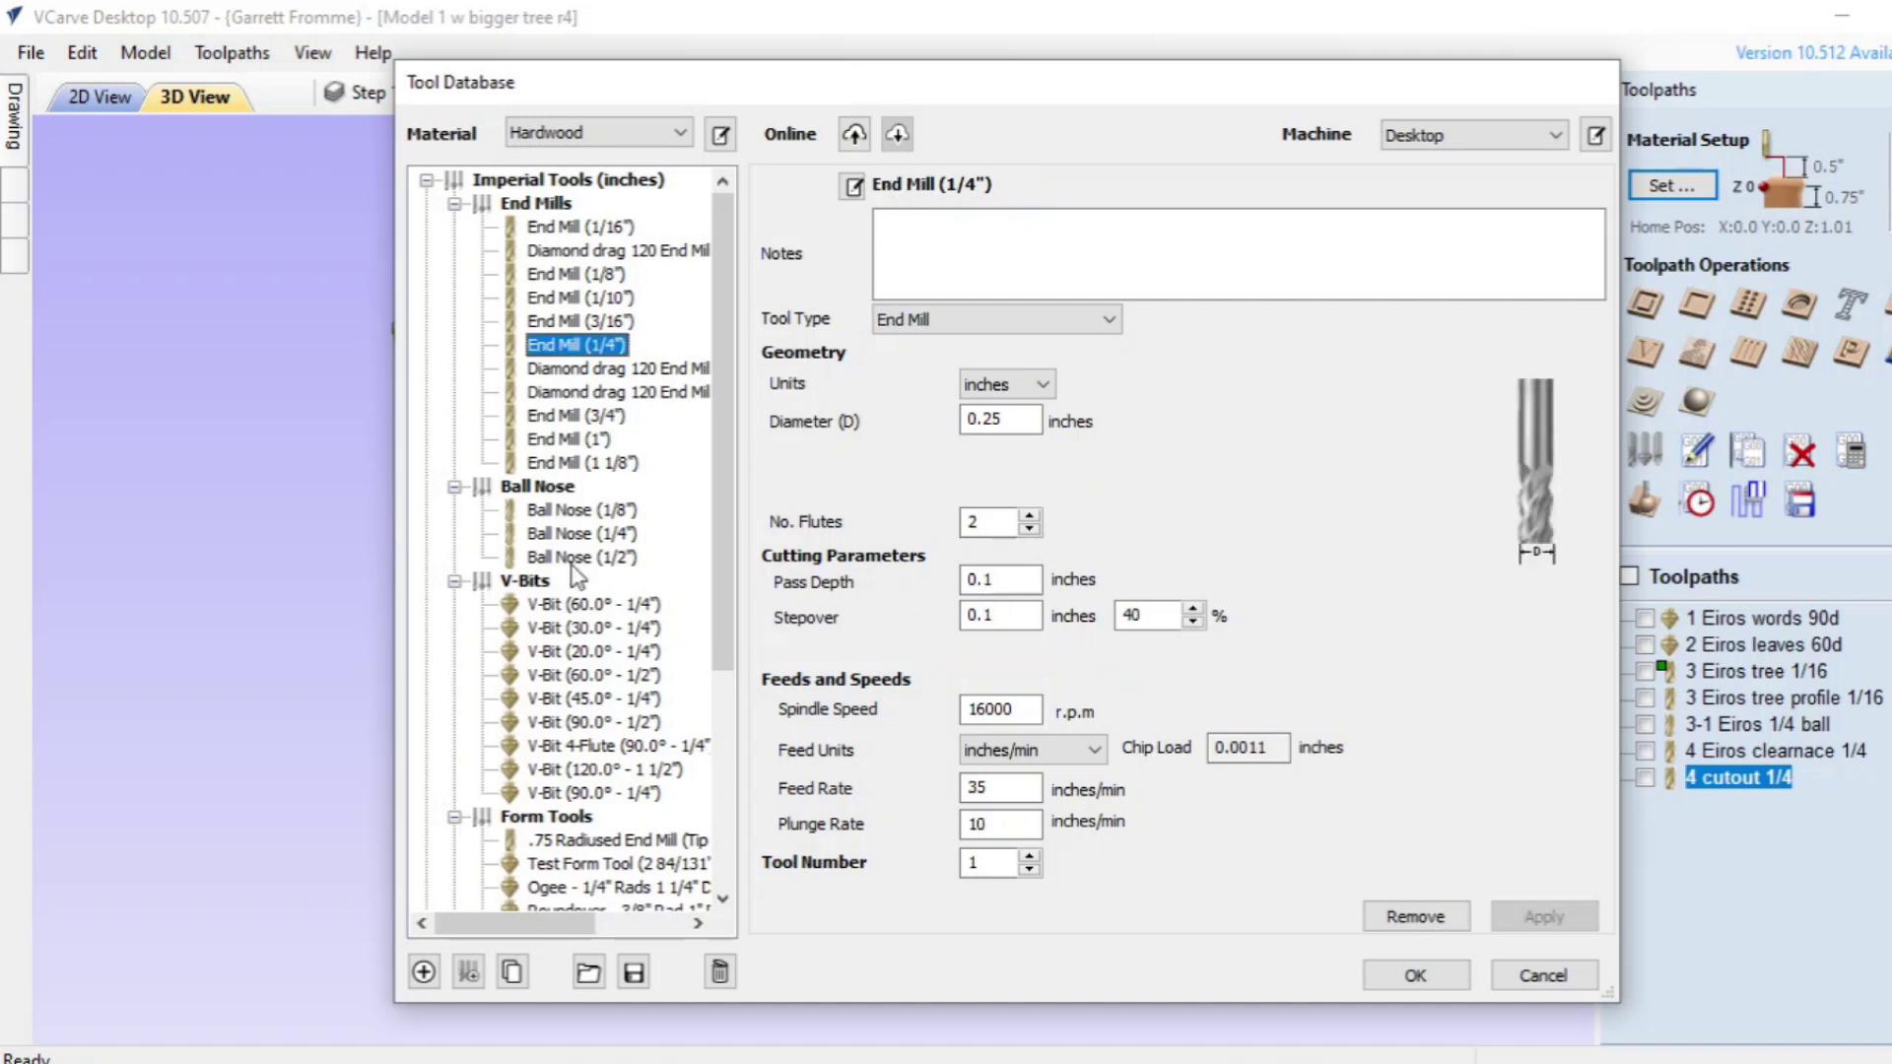
{"action": "left_click", "coordinate": [514, 975]}
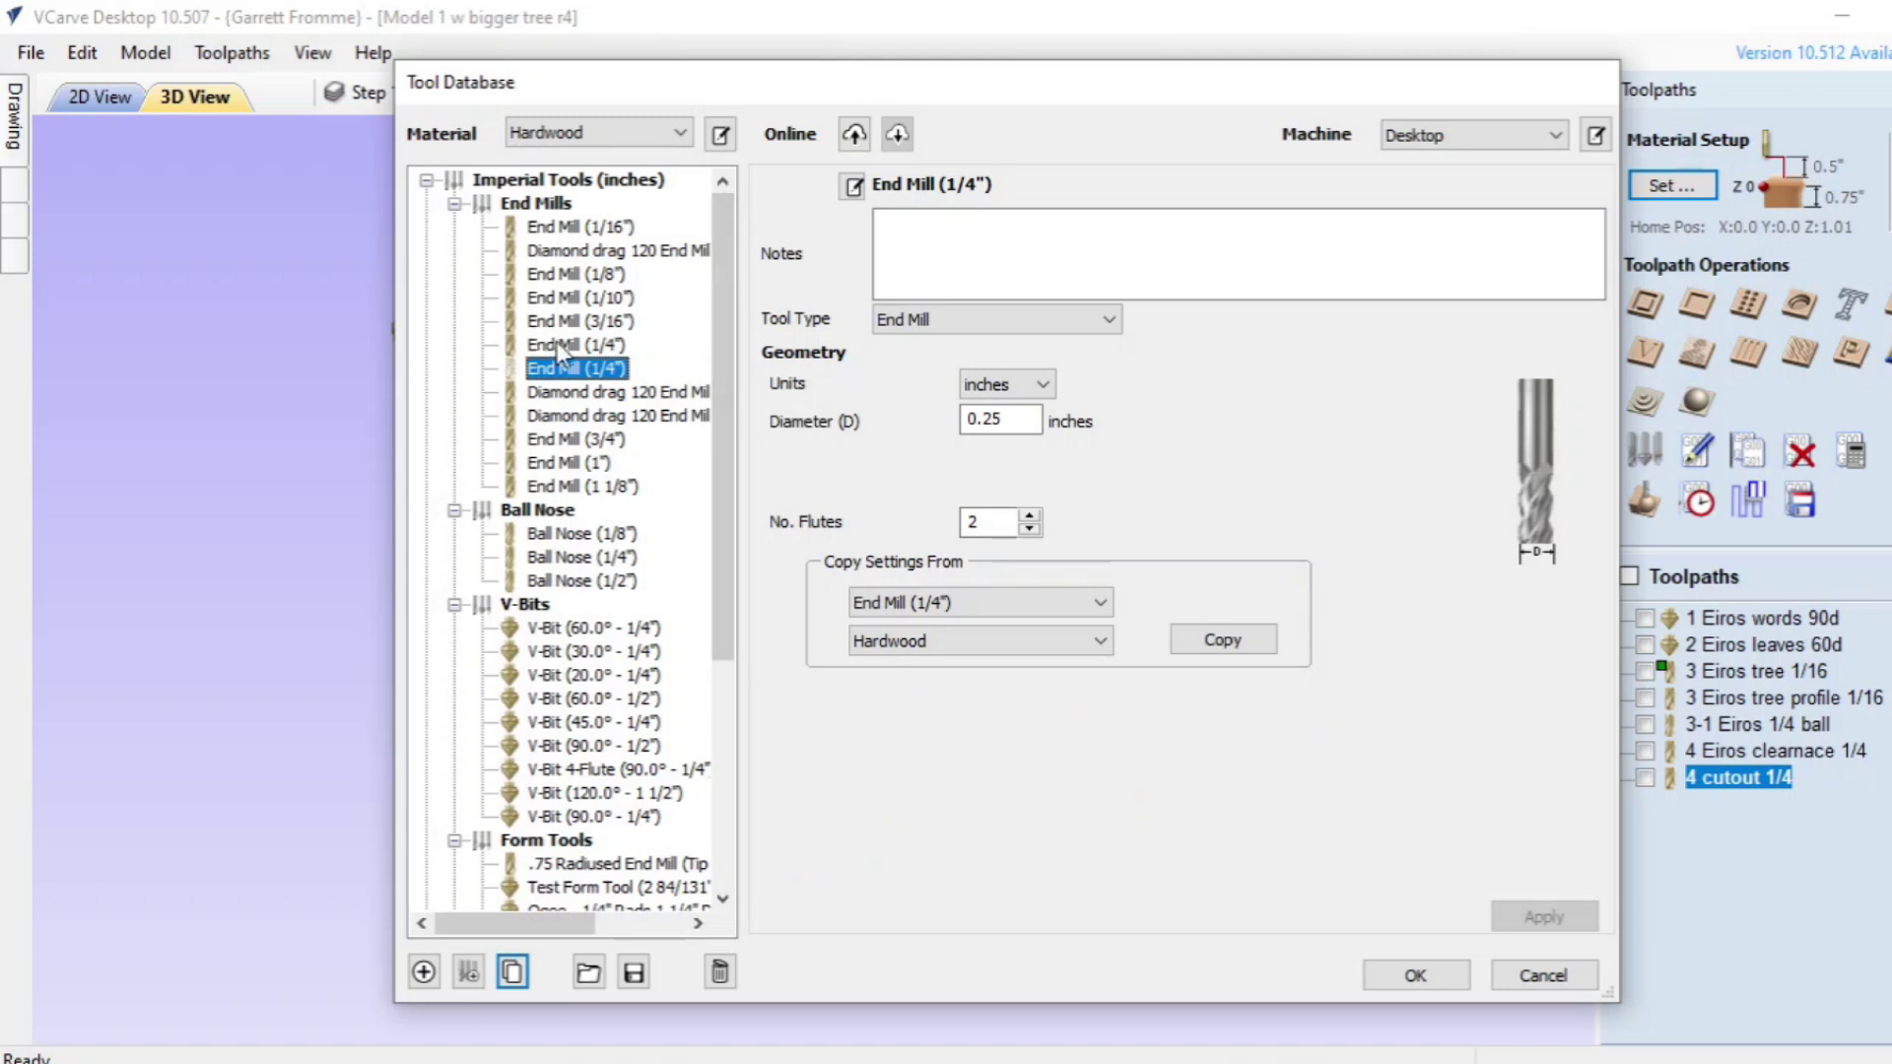
{"action": "left_click", "coordinate": [588, 350]}
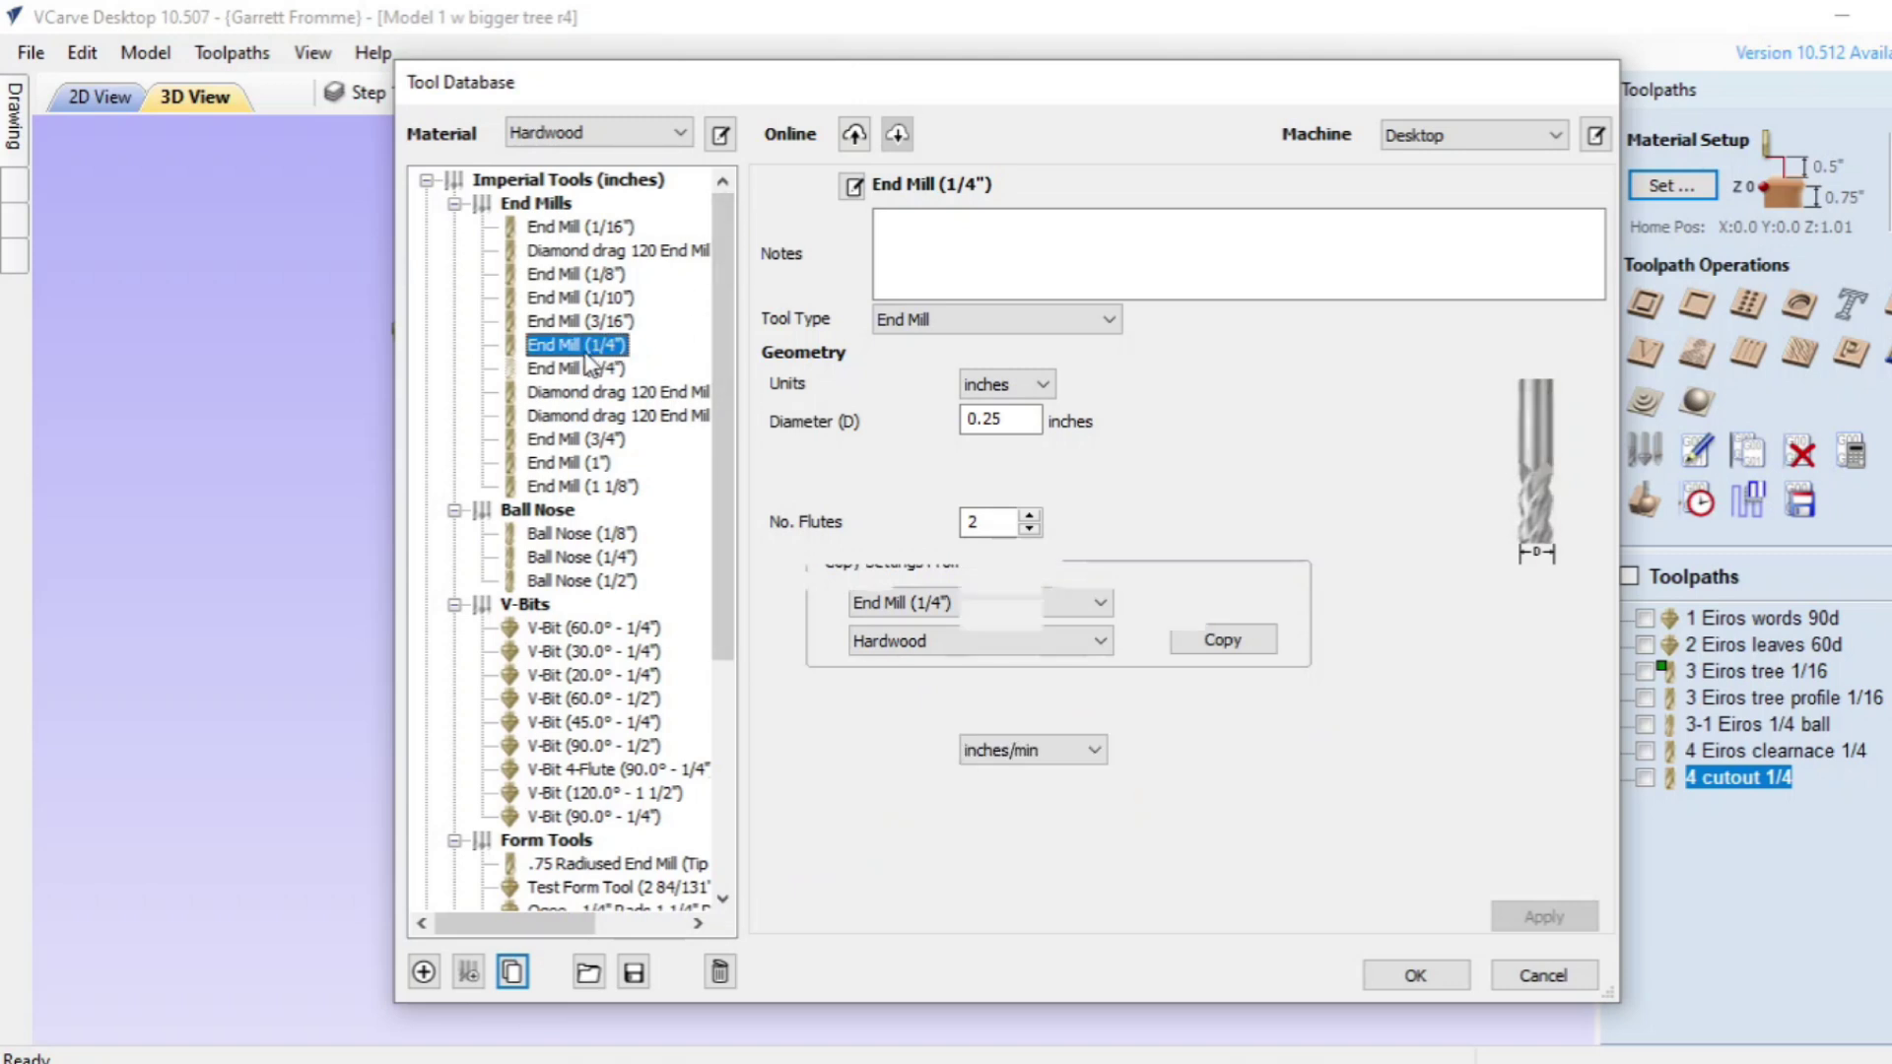
{"action": "left_click", "coordinate": [569, 369]}
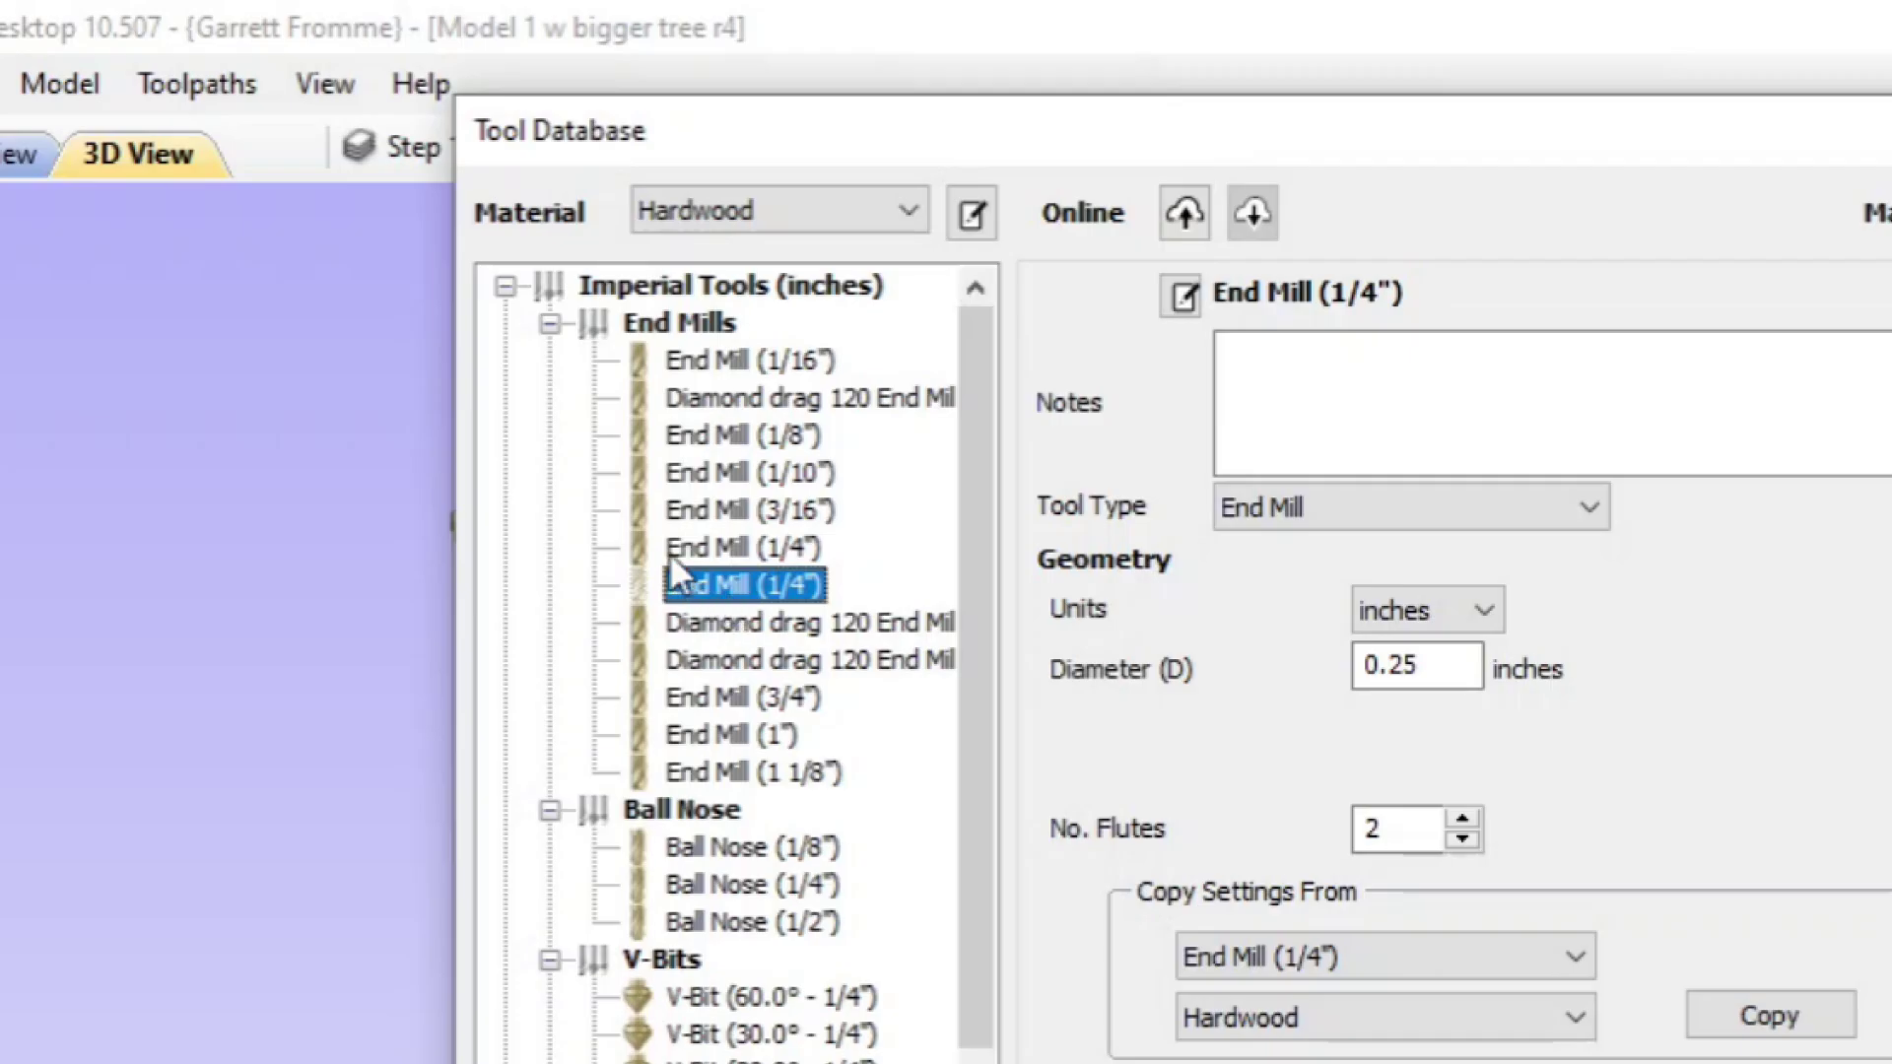
{"action": "left_click", "coordinate": [676, 553]}
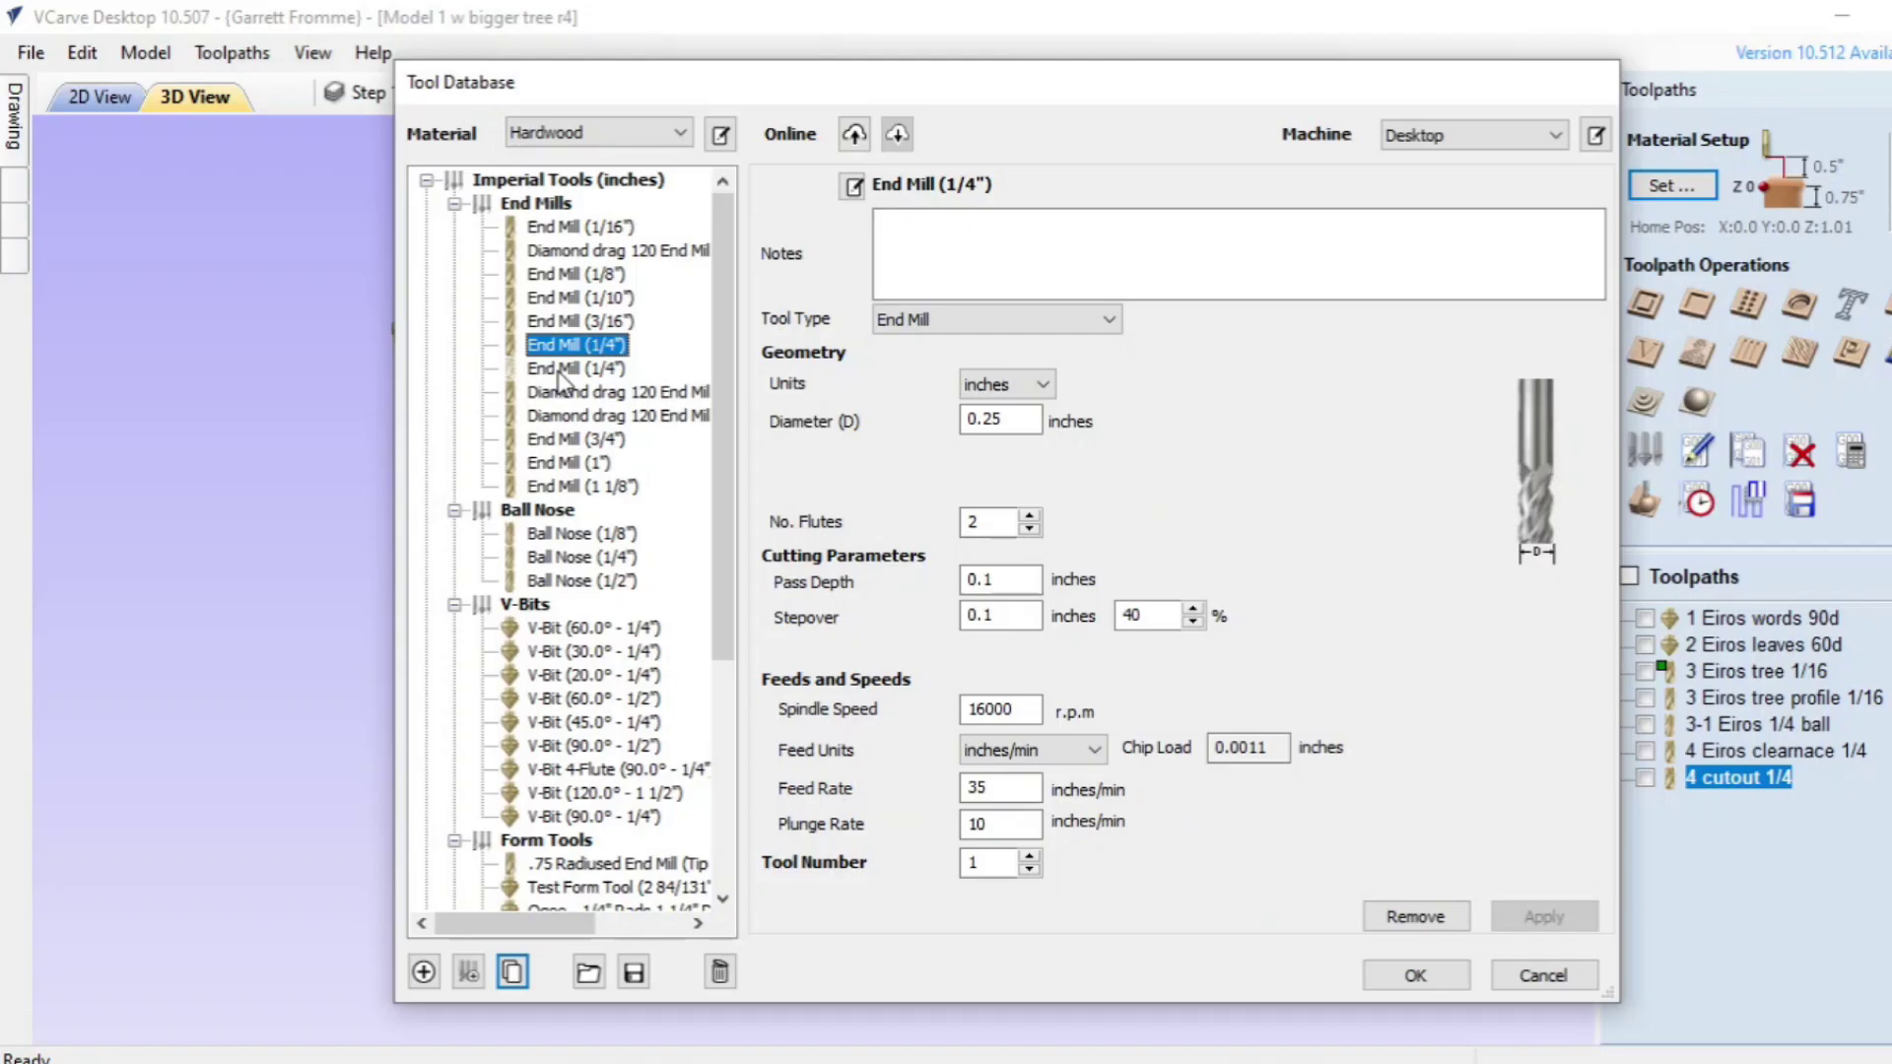
{"action": "left_click", "coordinate": [714, 588]}
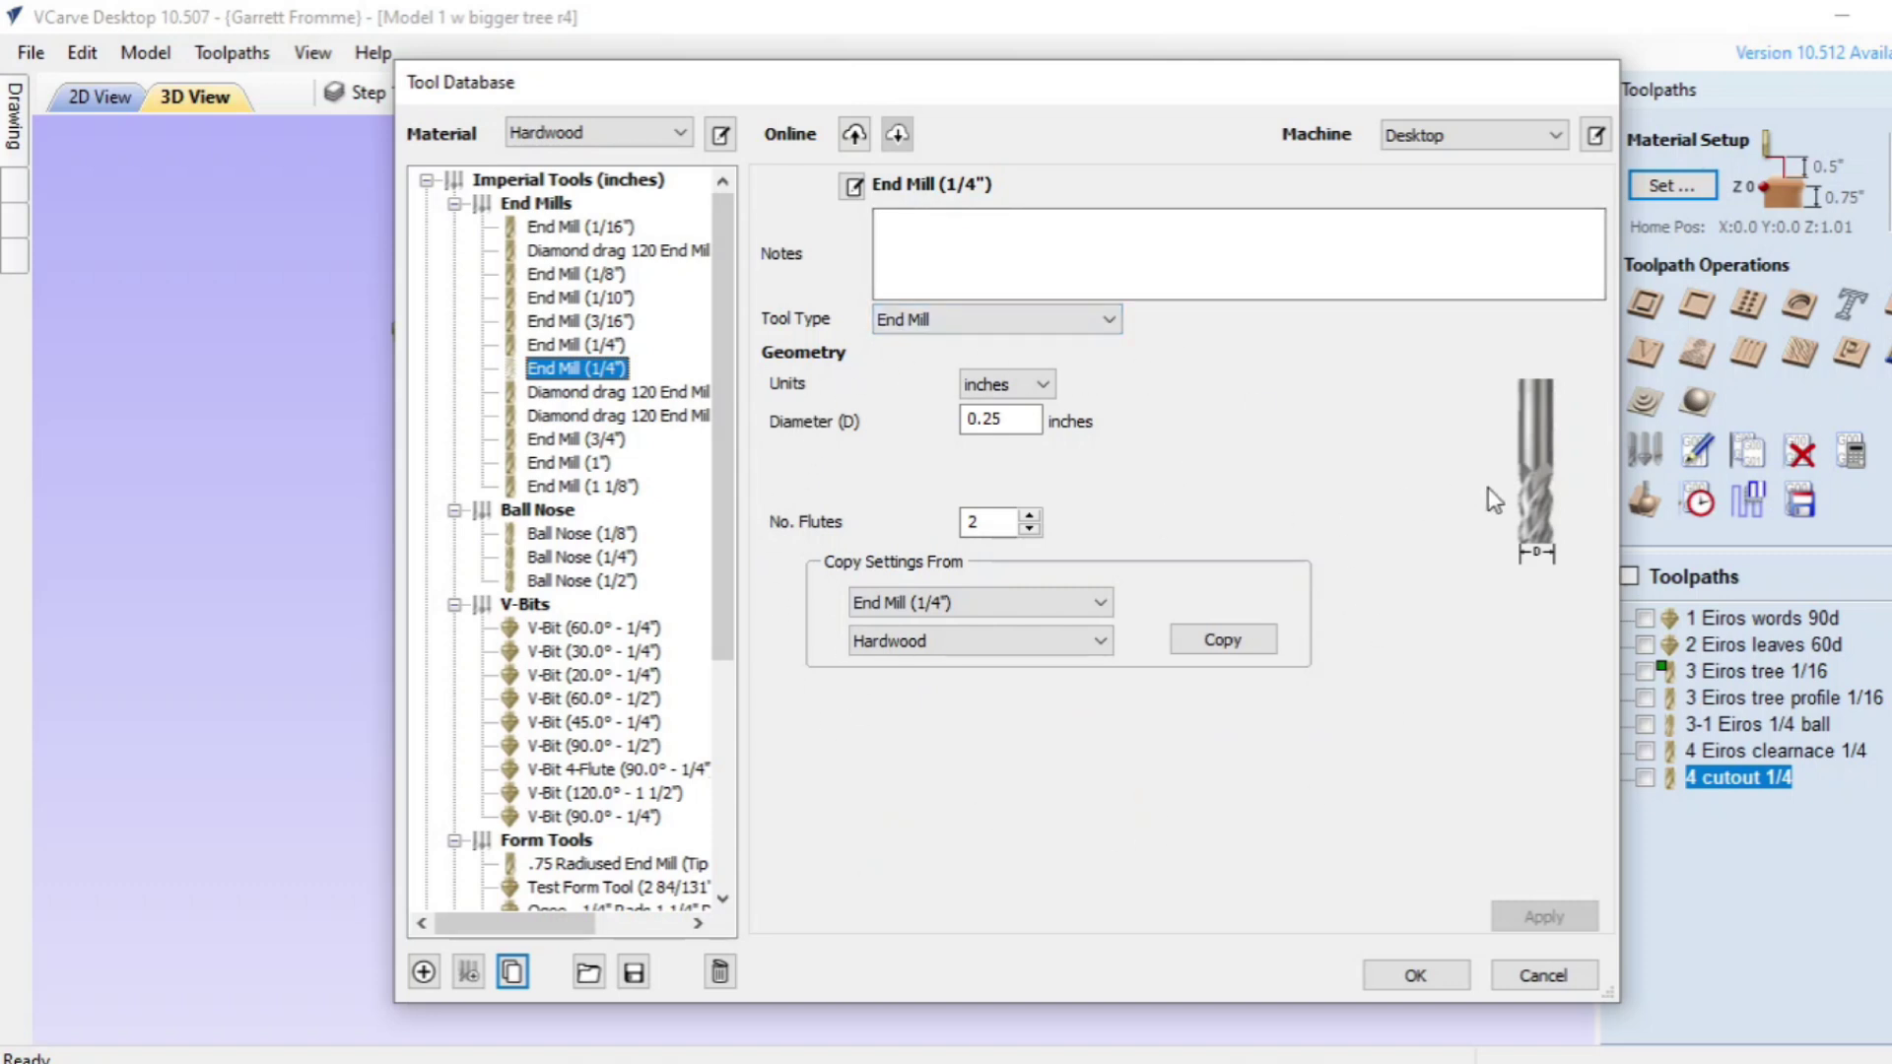
Step: Copy the cutting settings from End Mill (1/4") in Hardwood into the duplicated end mill and apply them
{"action": "left_click", "coordinate": [1517, 509]}
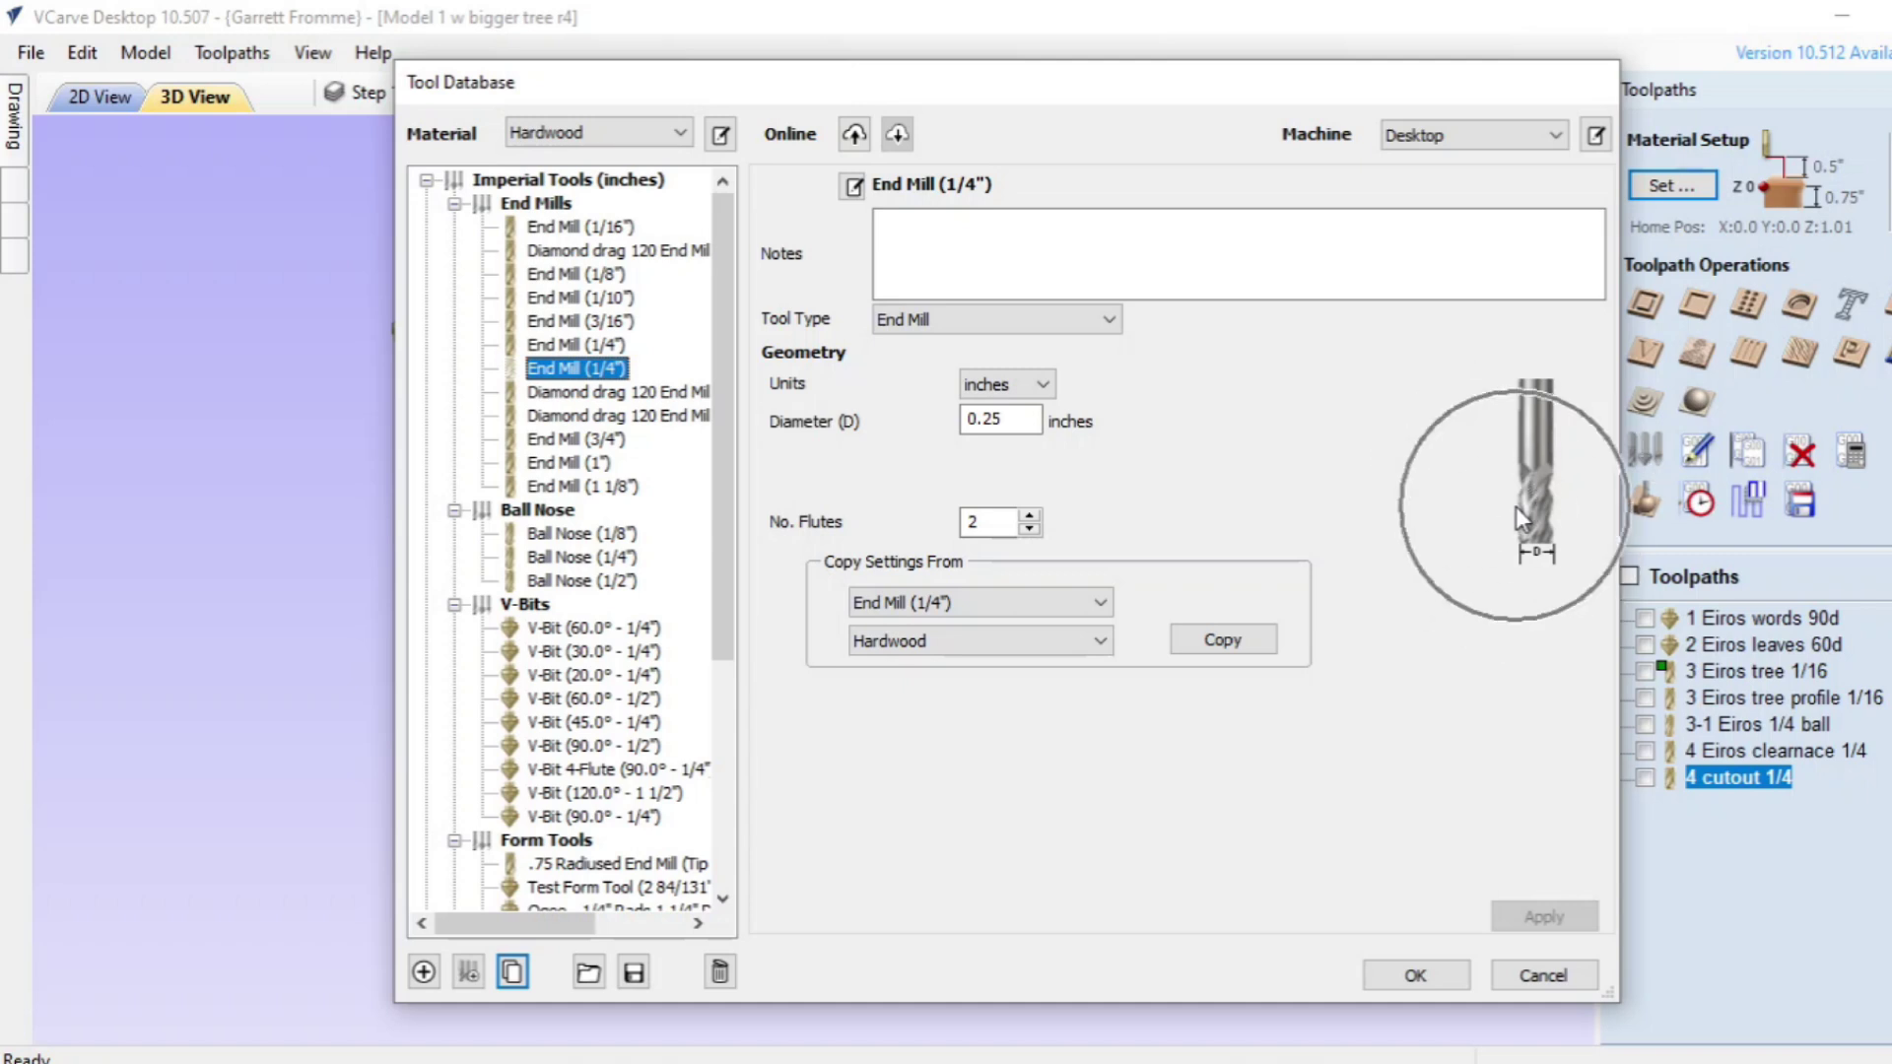
{"action": "left_click", "coordinate": [840, 363]}
{"action": "left_click", "coordinate": [926, 225]}
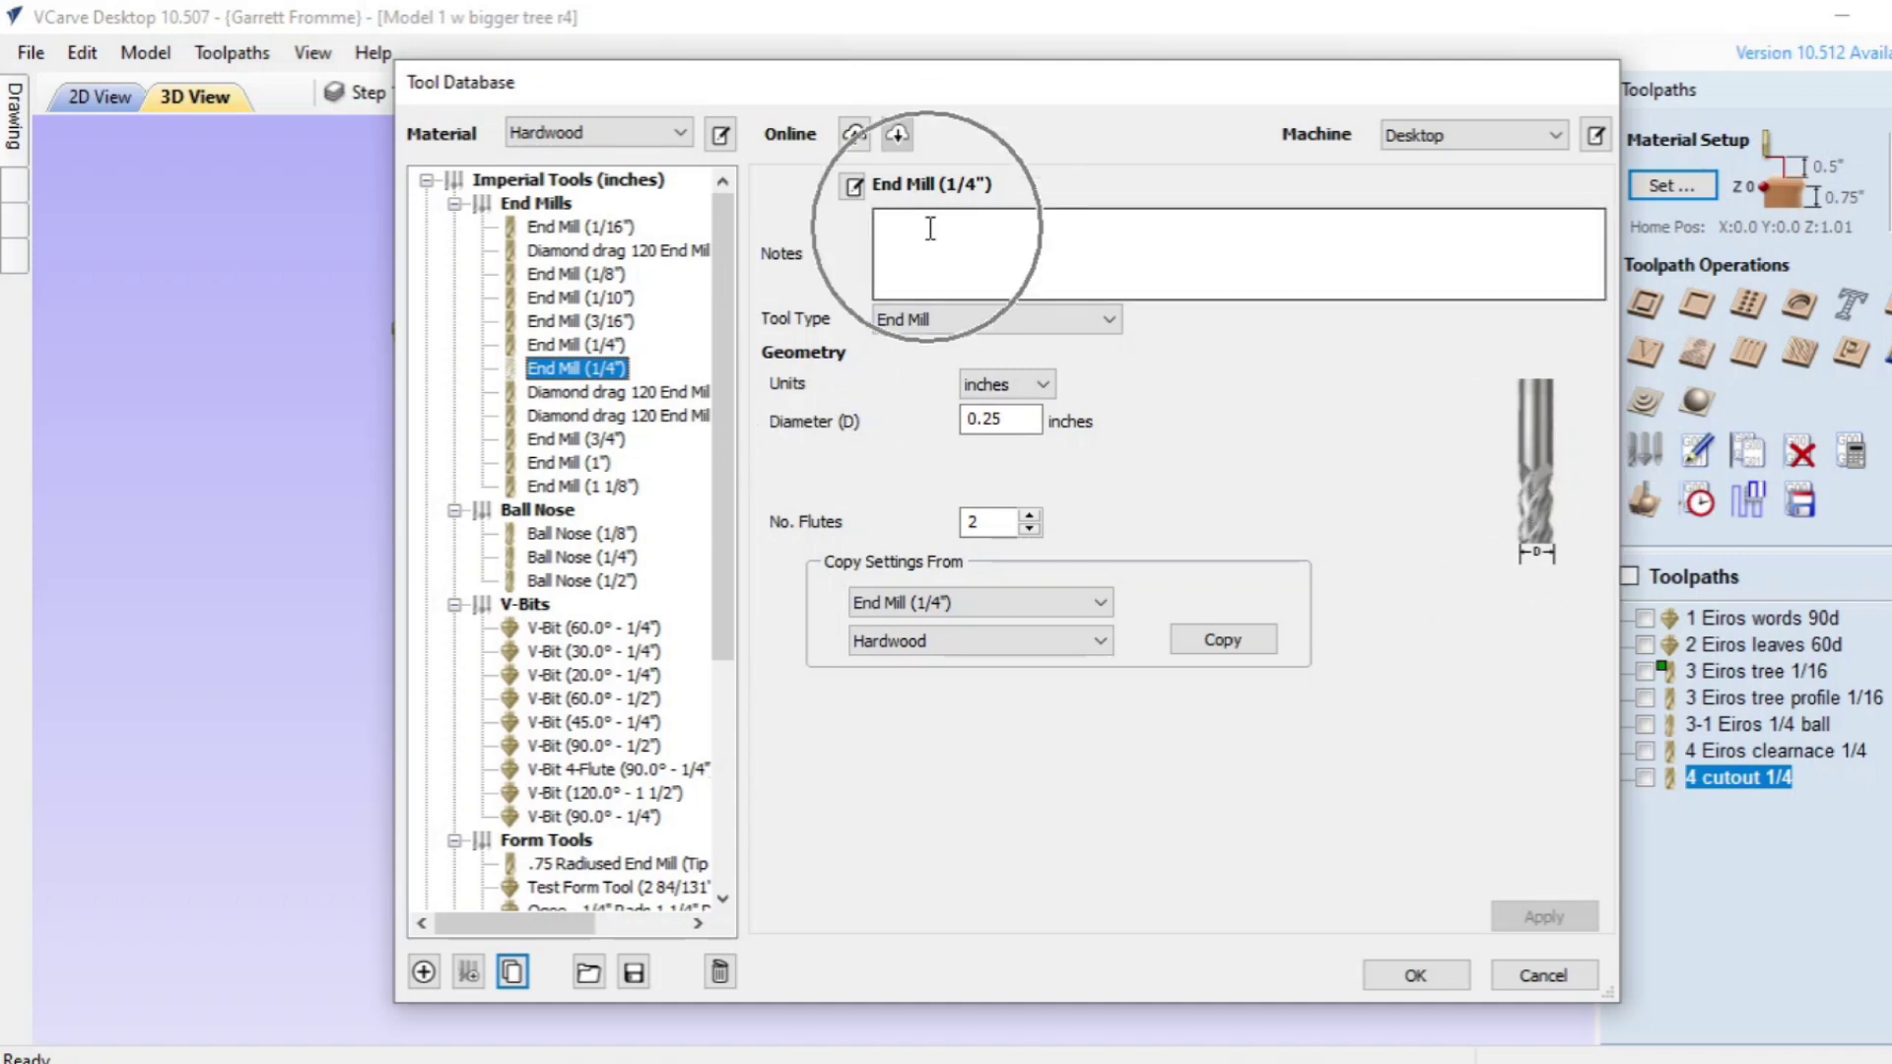
{"action": "left_click", "coordinate": [920, 187]}
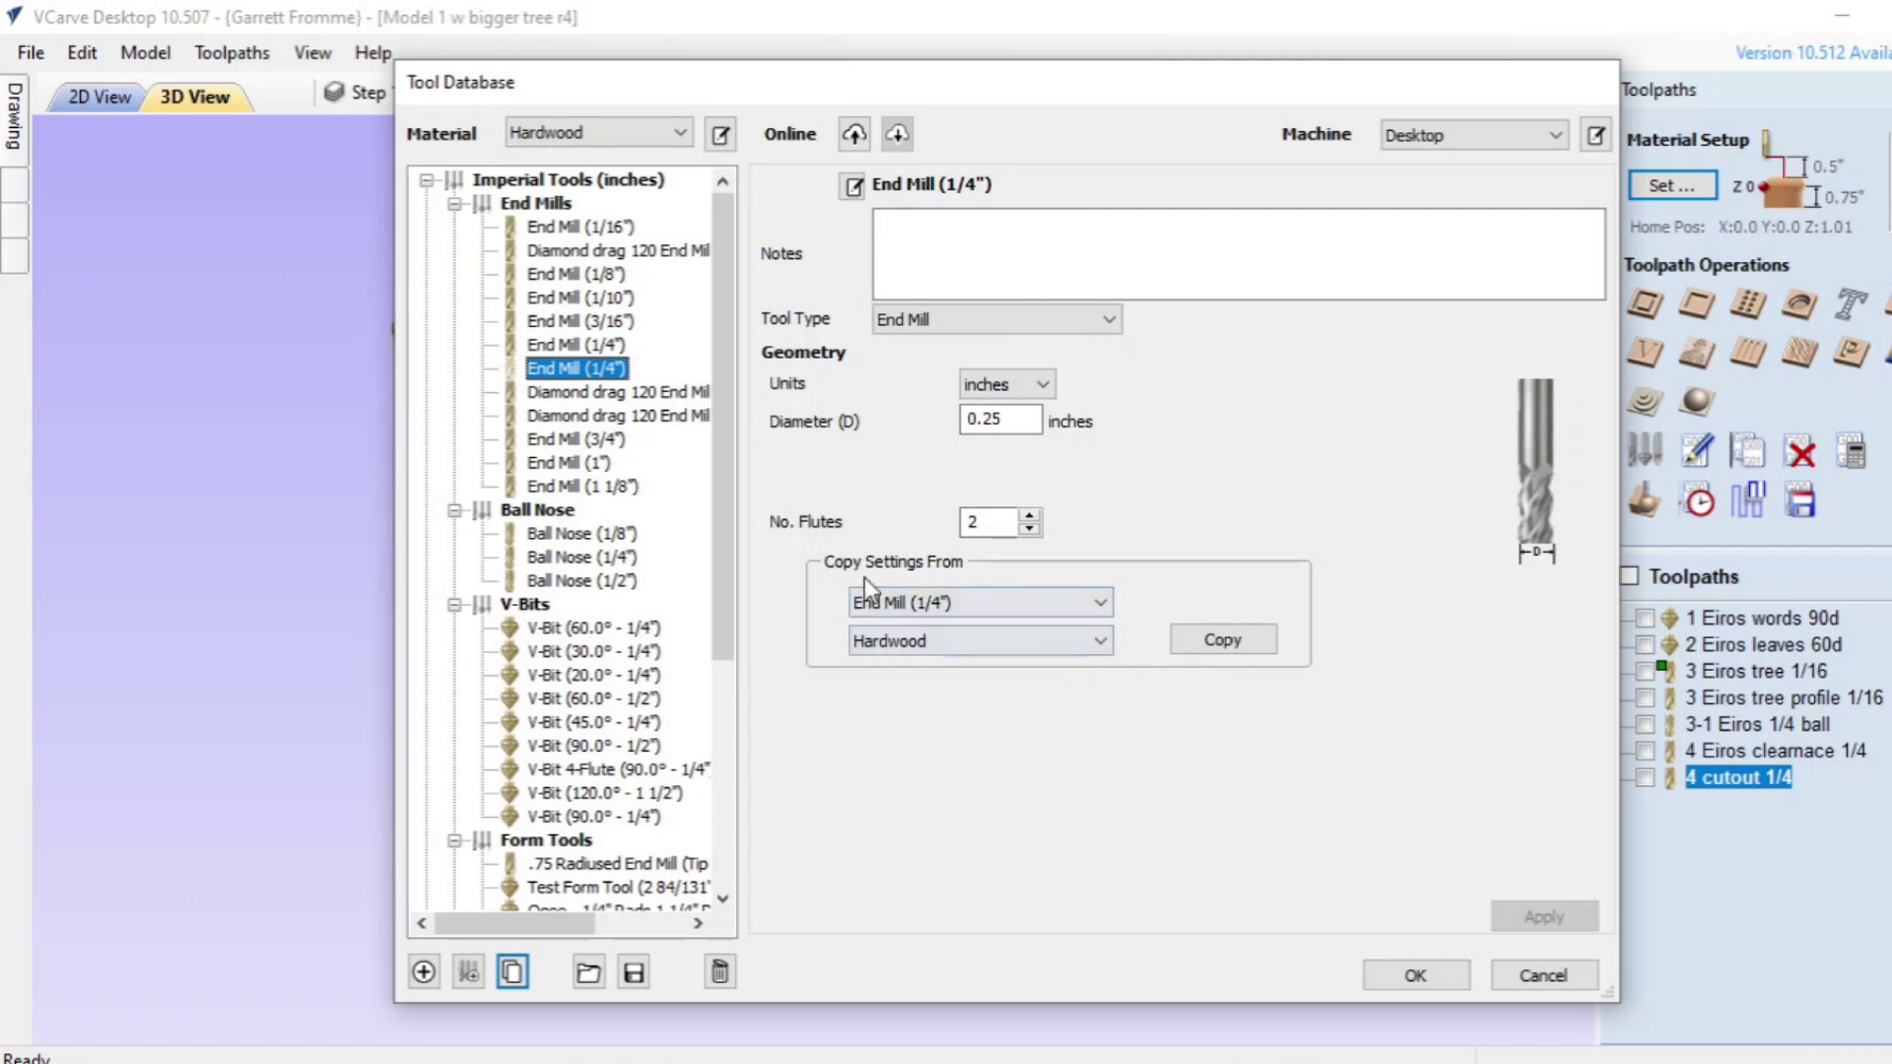
{"action": "left_click", "coordinate": [974, 609]}
{"action": "left_click", "coordinate": [976, 612]}
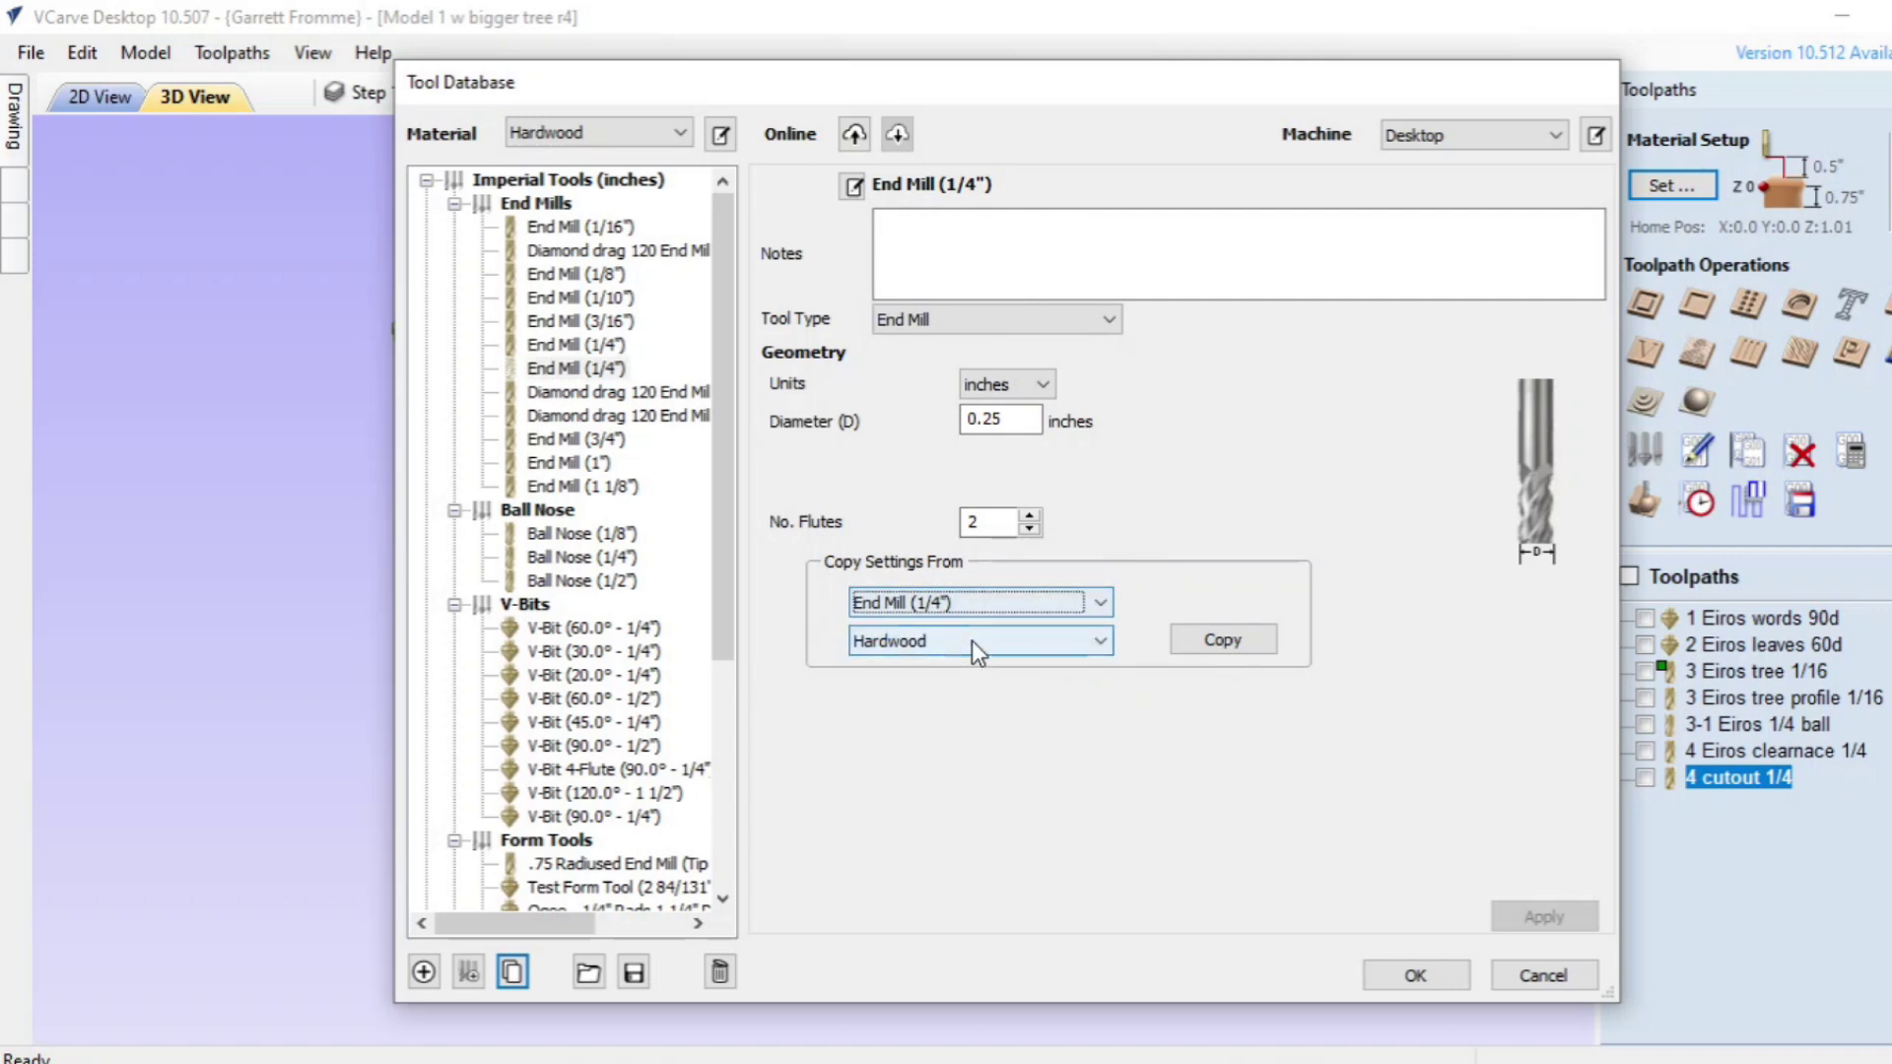
{"action": "left_click", "coordinate": [972, 640]}
{"action": "left_click", "coordinate": [972, 641]}
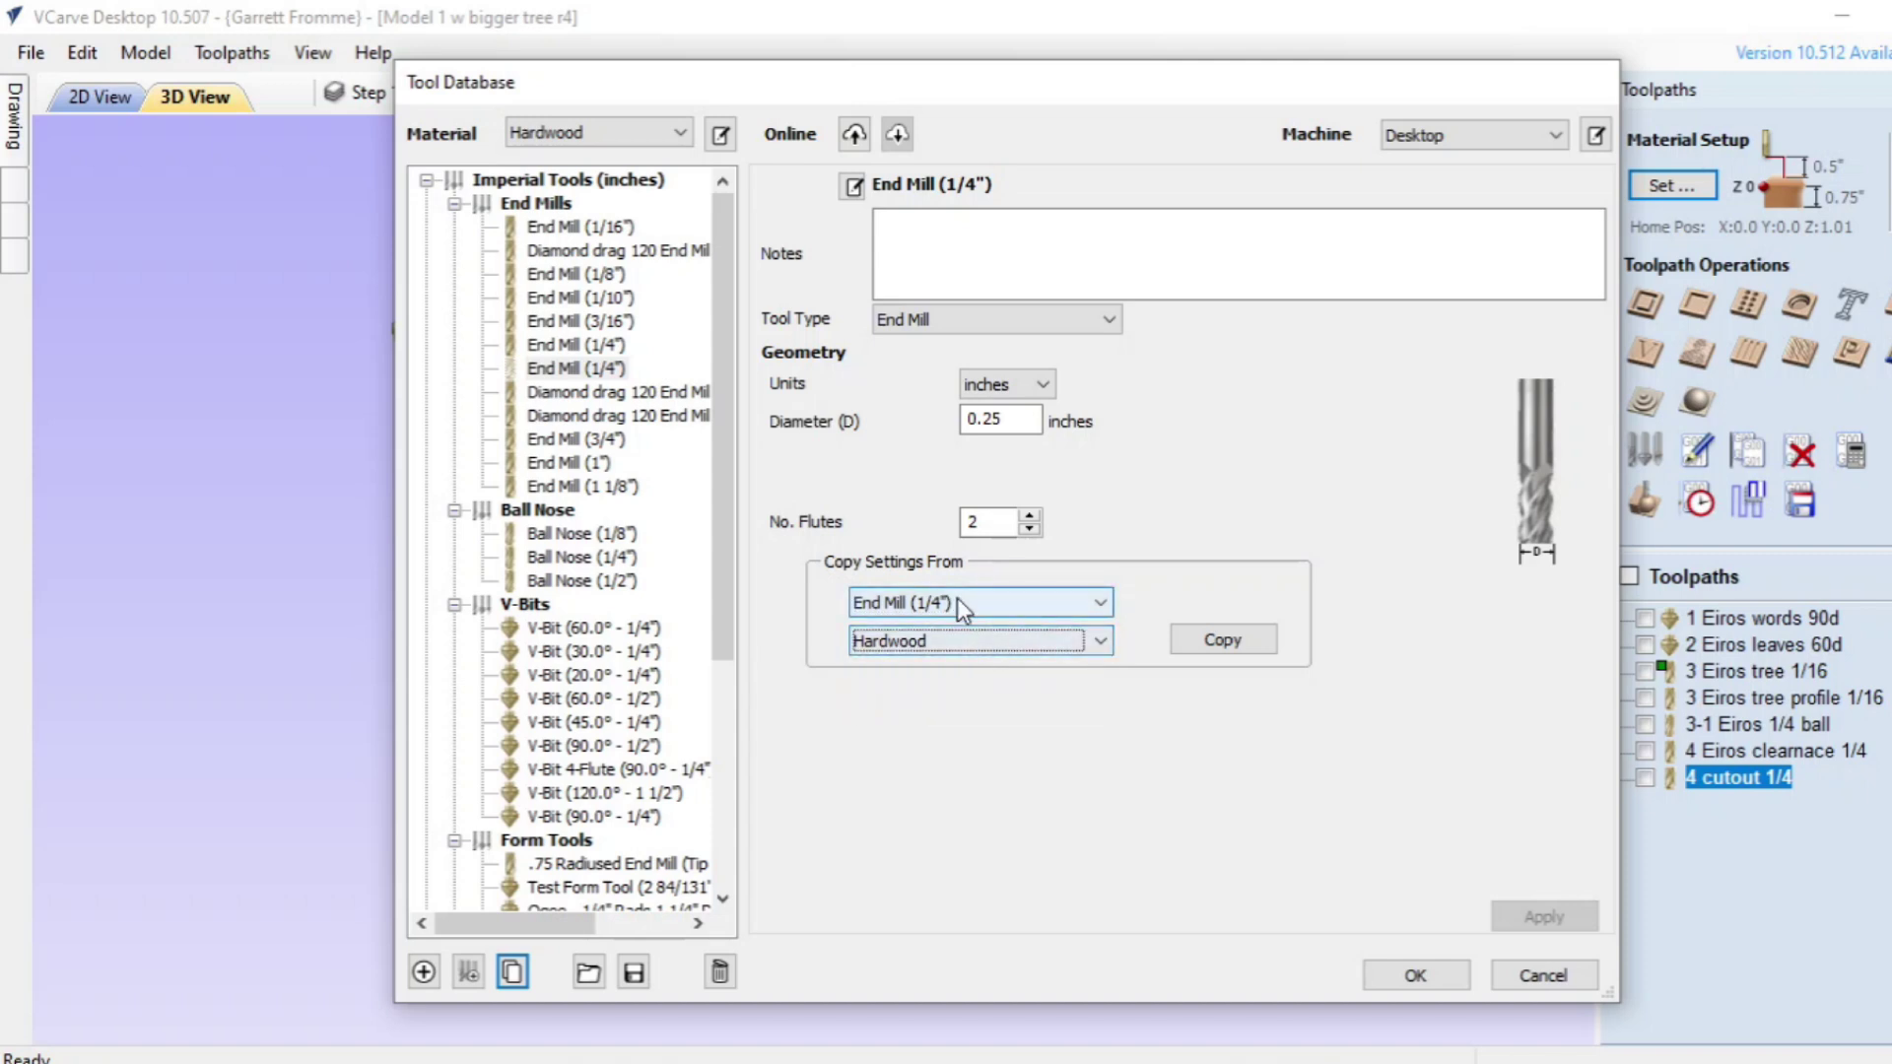
{"action": "left_click", "coordinate": [1205, 642]}
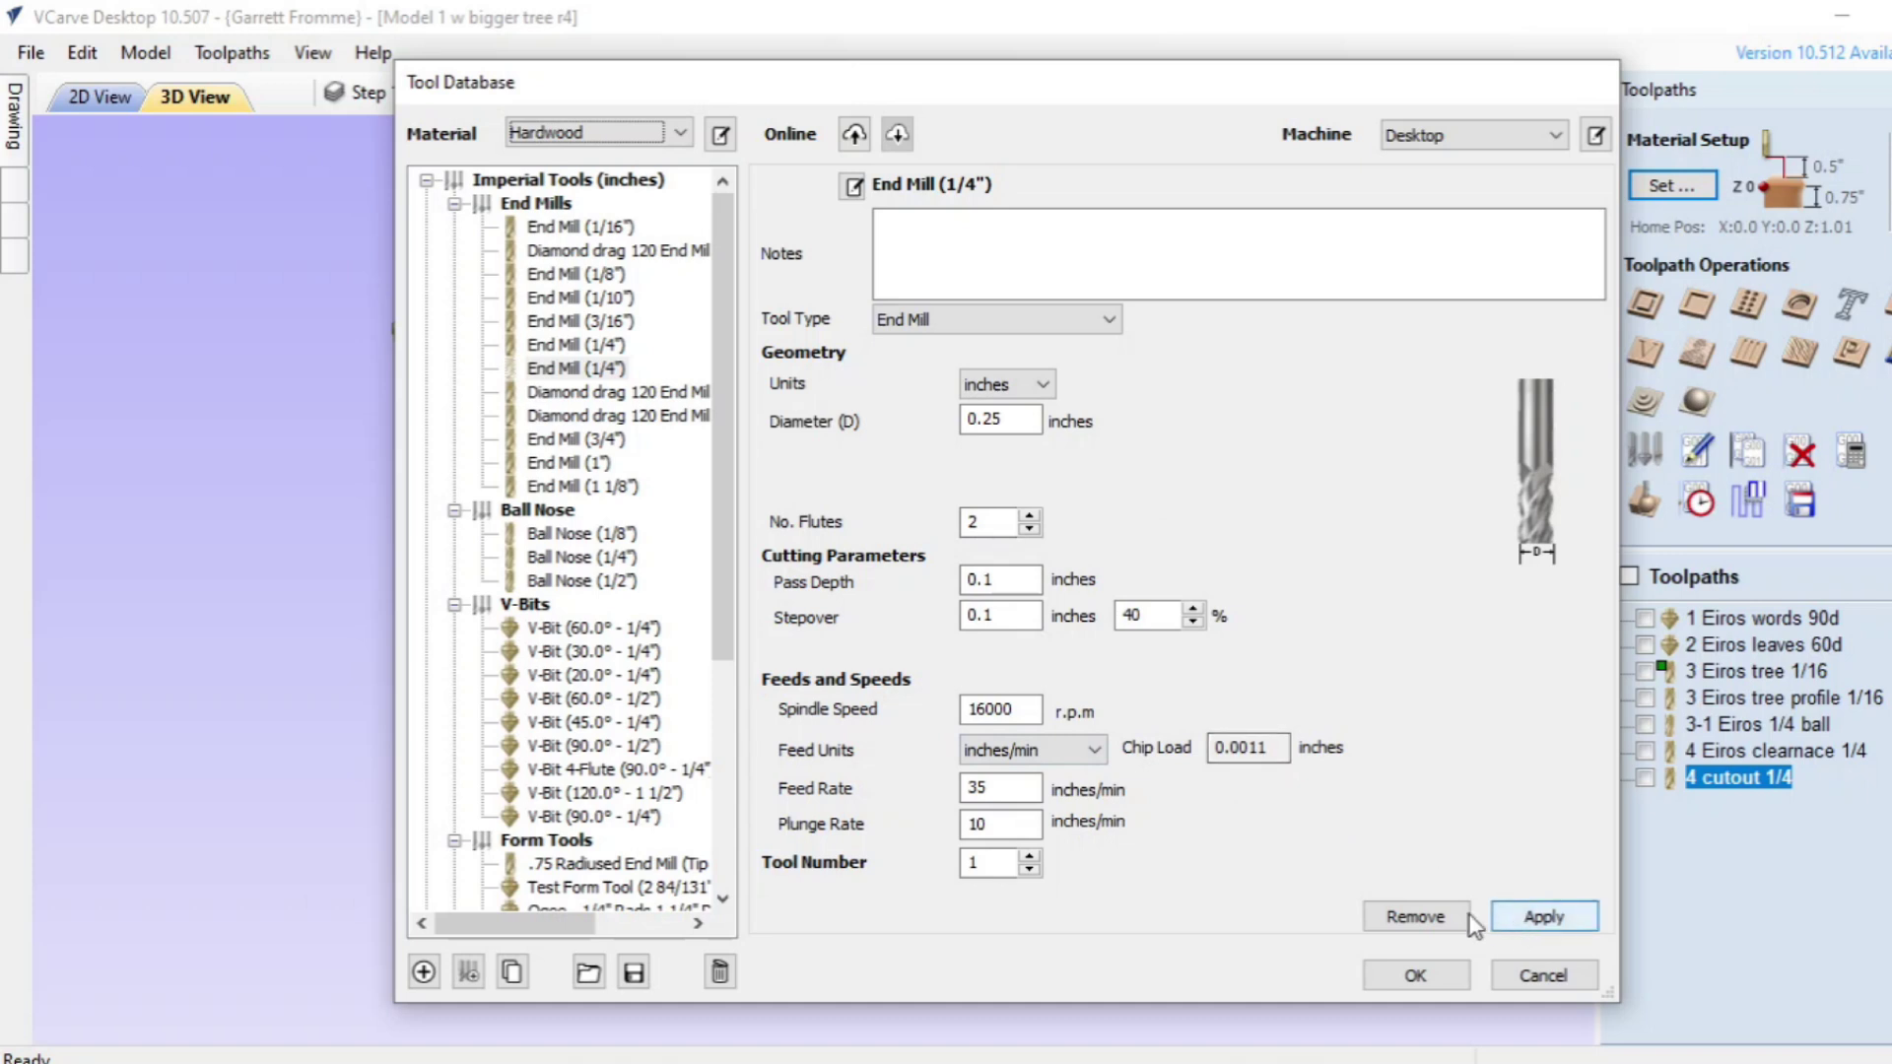
{"action": "left_click", "coordinate": [1537, 916]}
Step: Rename the duplicated 1/4" end mill by appending "Surfacing" to its name format, and select it in the tool list
{"action": "left_click", "coordinate": [961, 236]}
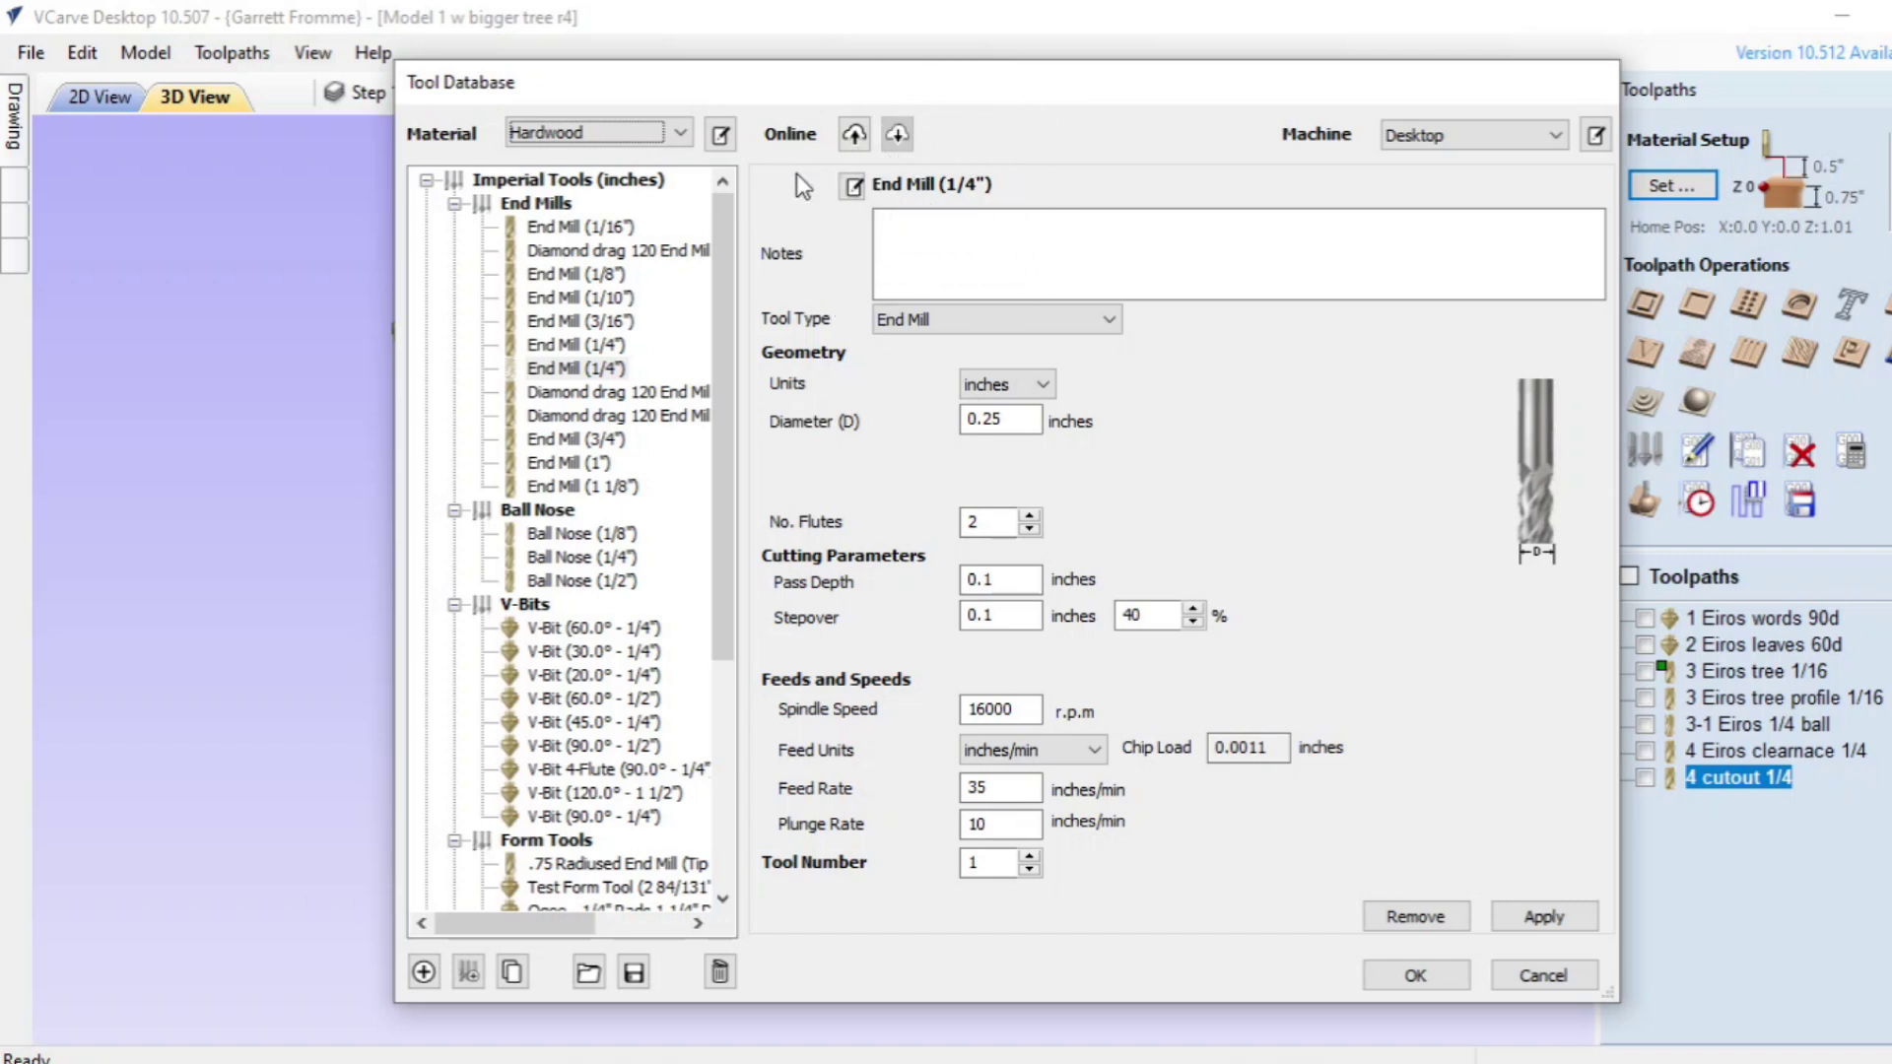
{"action": "left_click", "coordinate": [852, 188]}
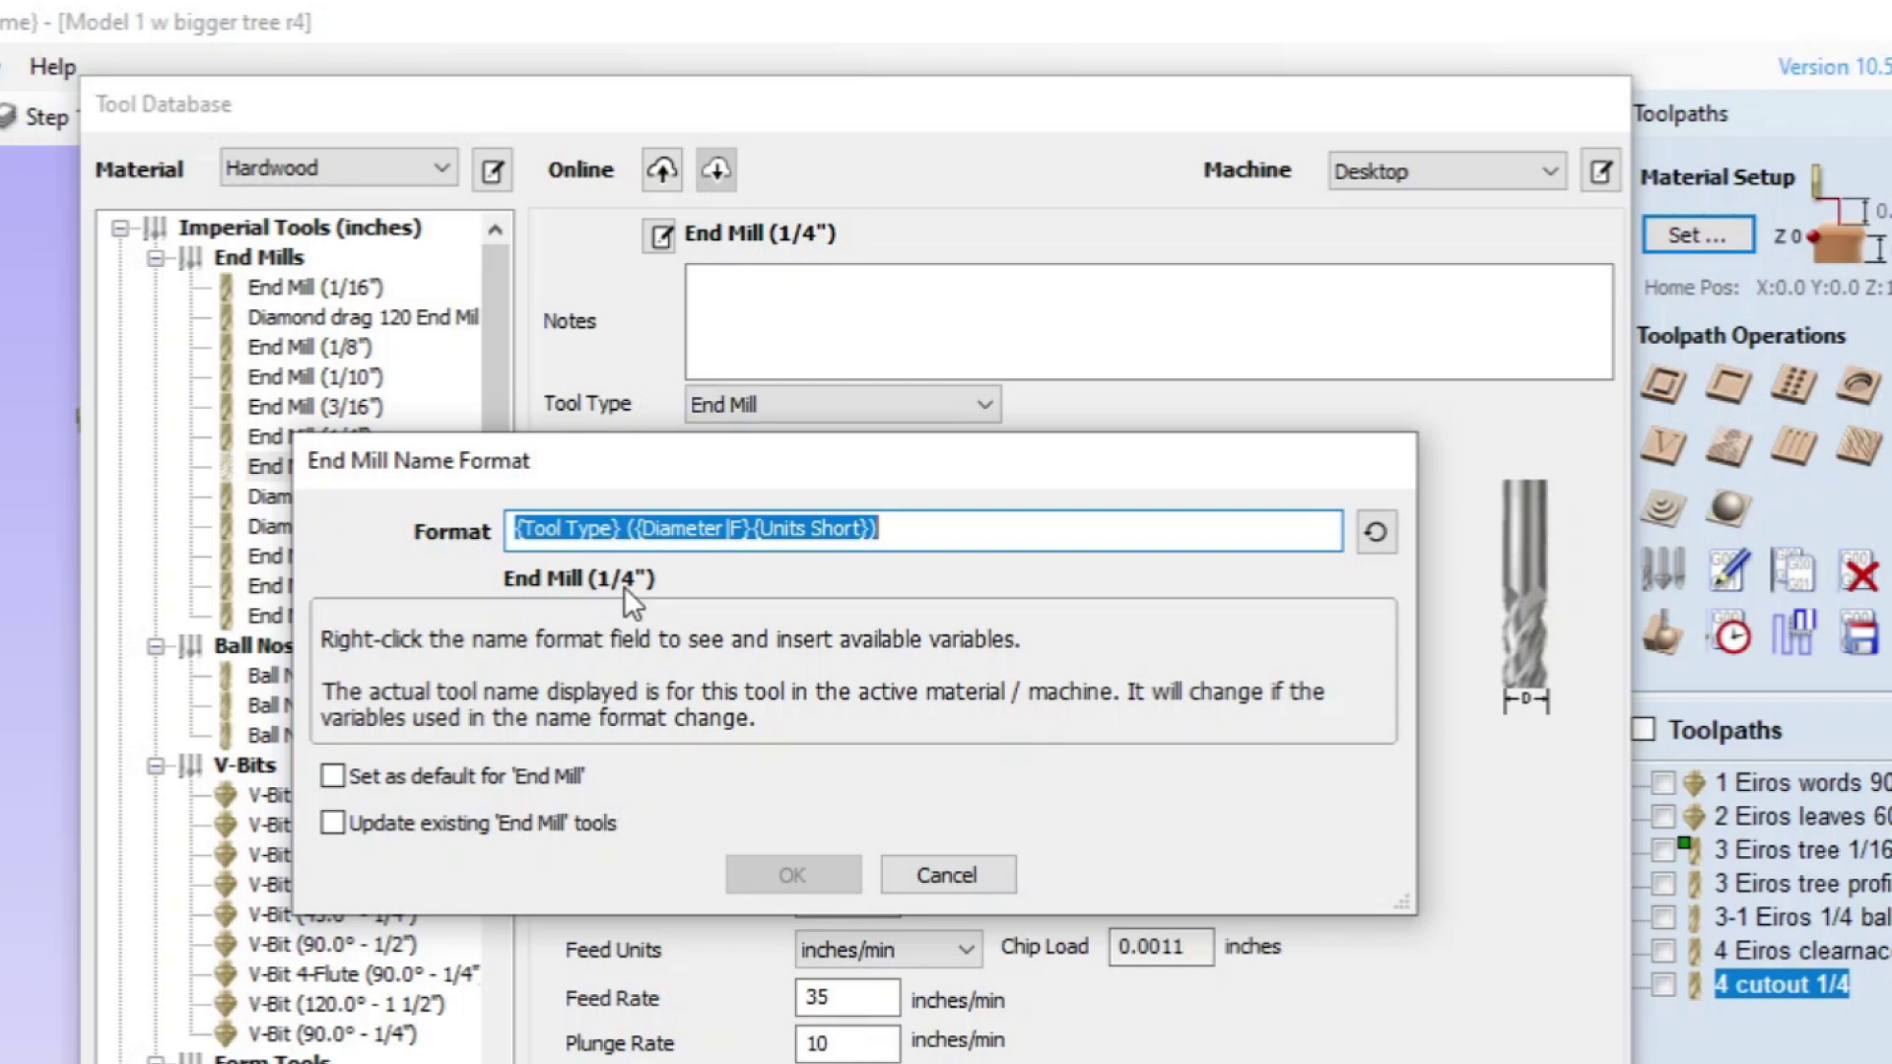
{"action": "left_click", "coordinate": [1004, 525]}
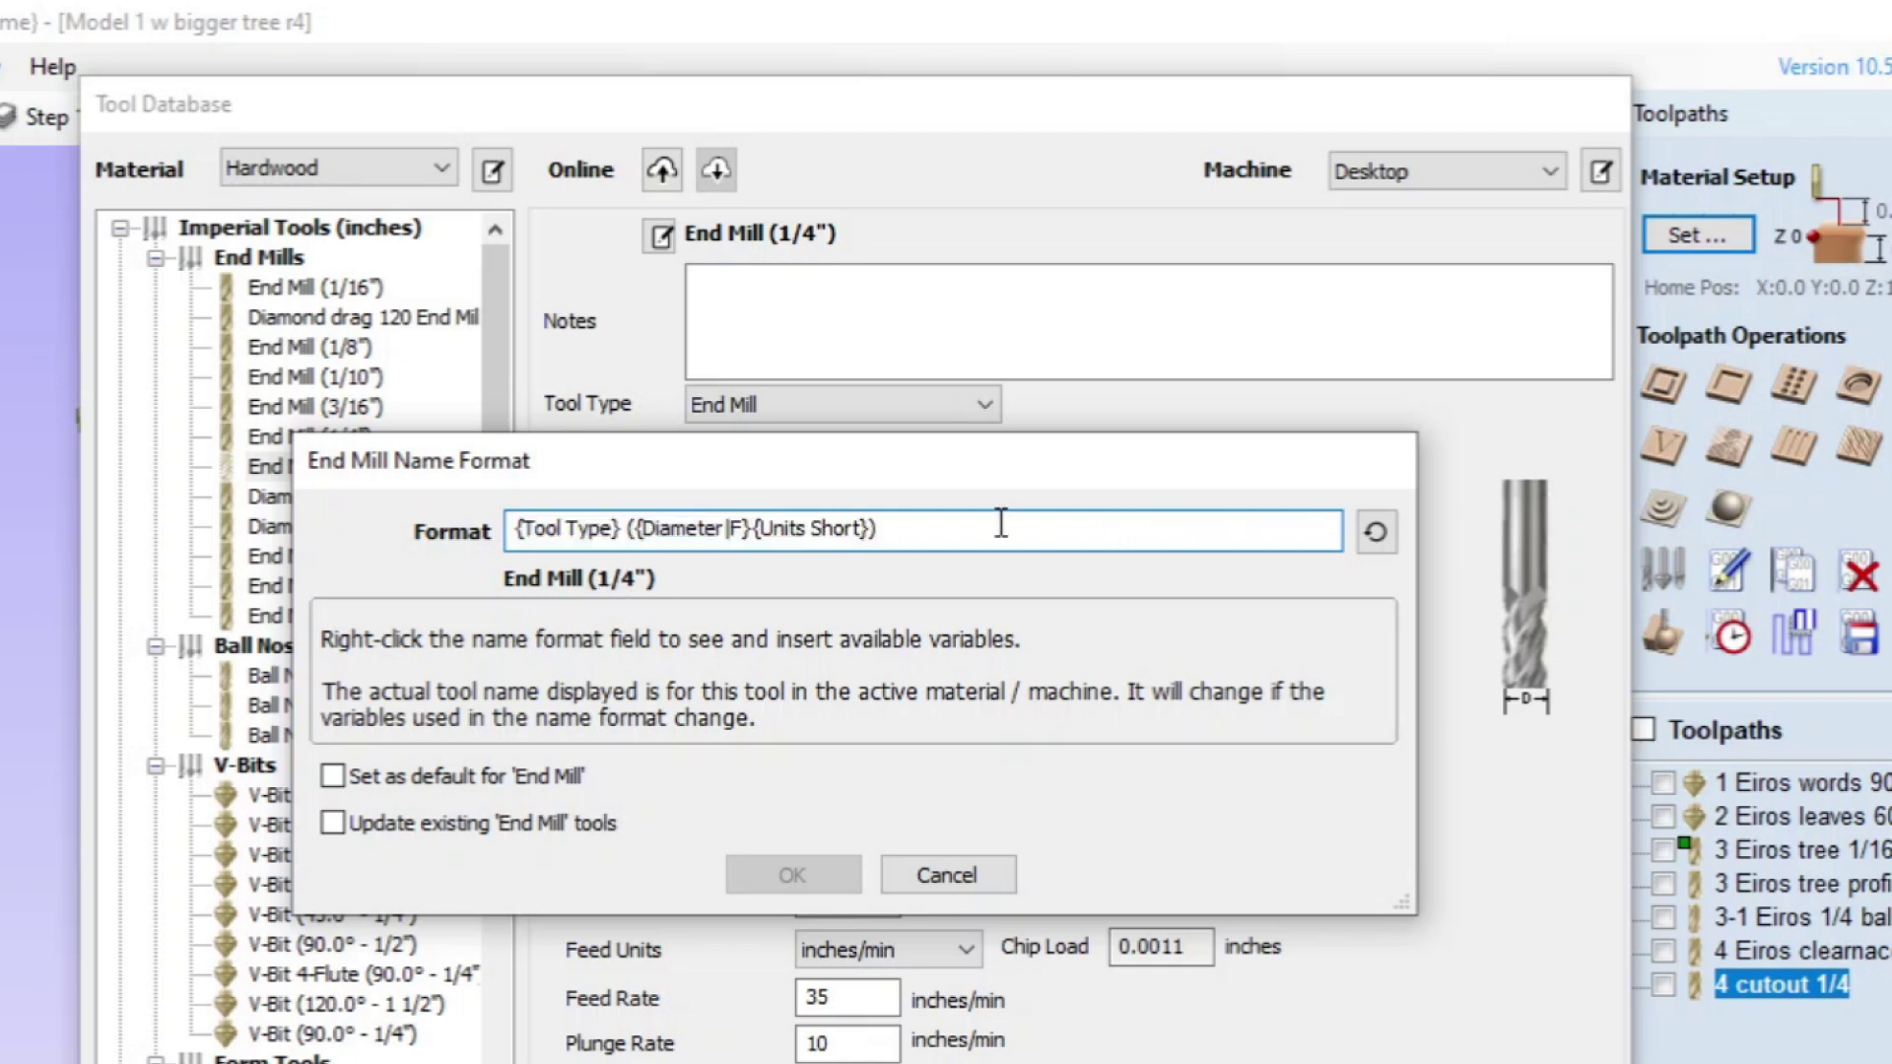
{"action": "left_click_drag", "start_coordinate": [513, 528], "coordinate": [985, 529]}
{"action": "left_click", "coordinate": [986, 529]}
{"action": "type", "text": "Surfacing"}
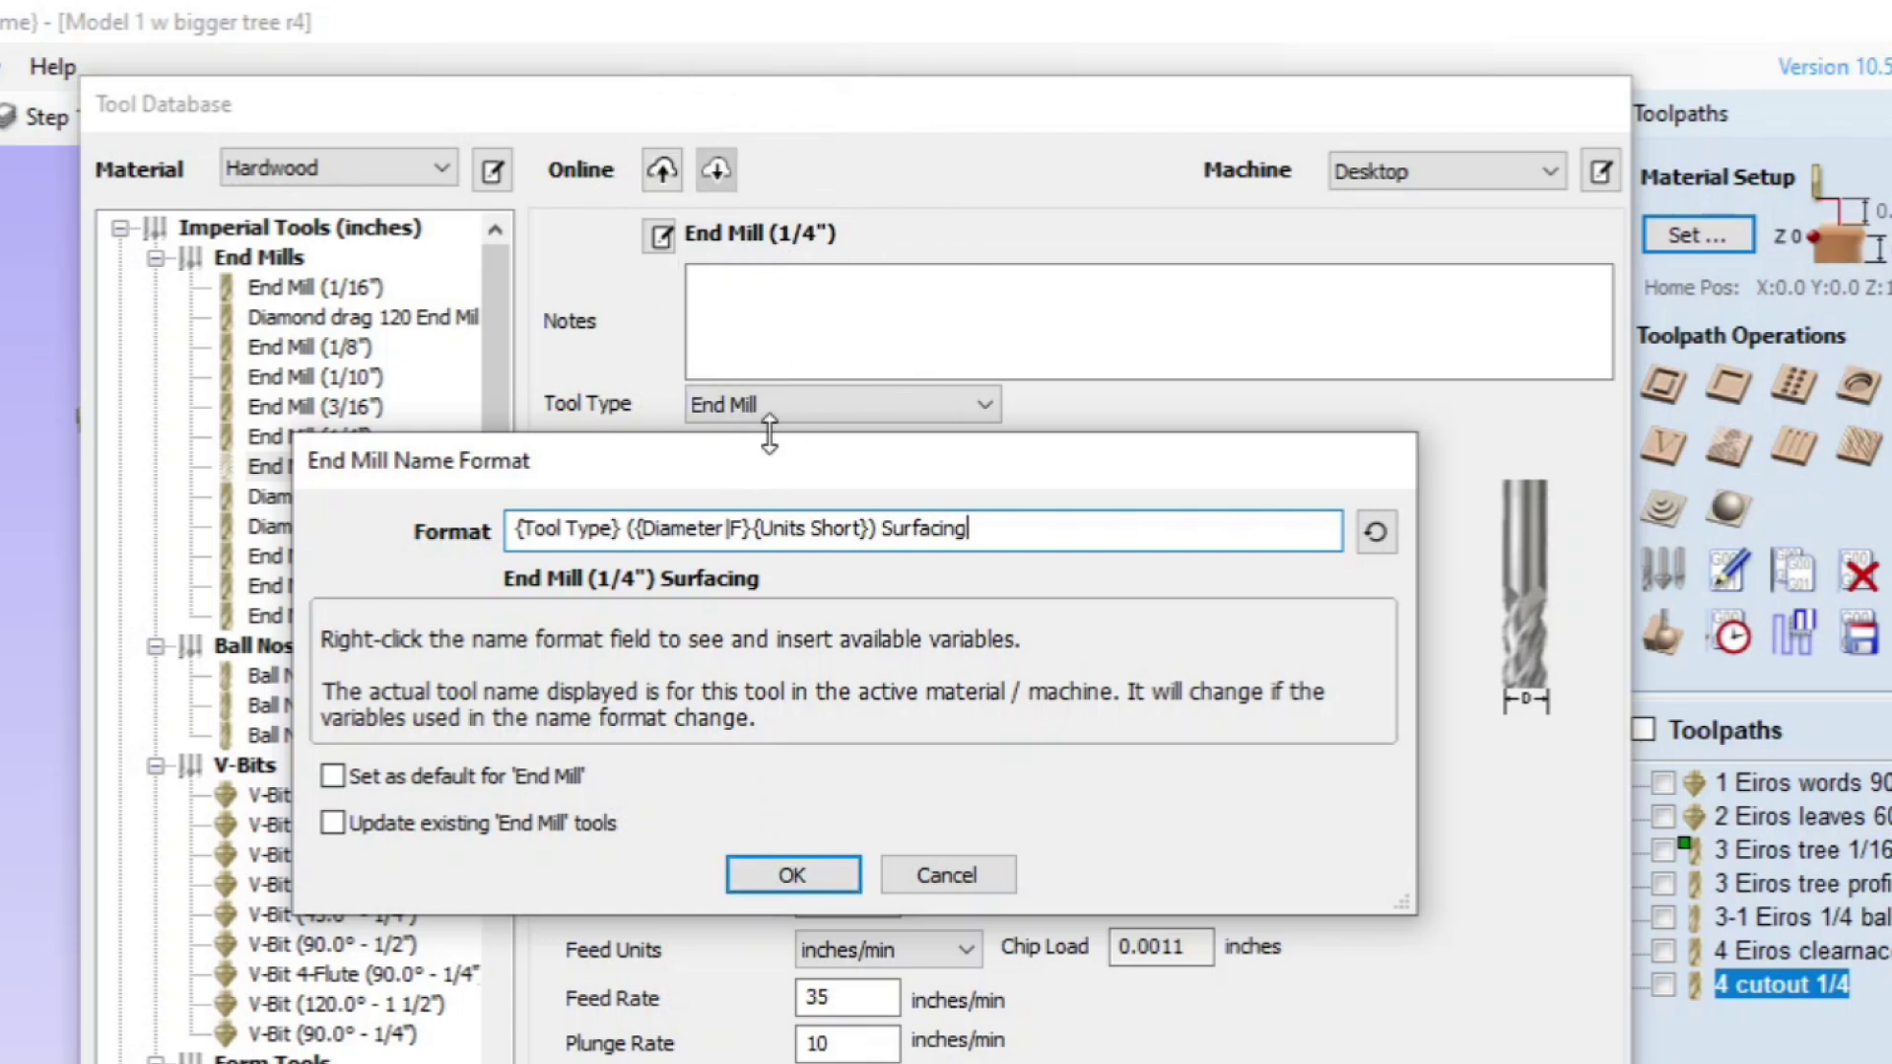
{"action": "left_click", "coordinate": [787, 869]}
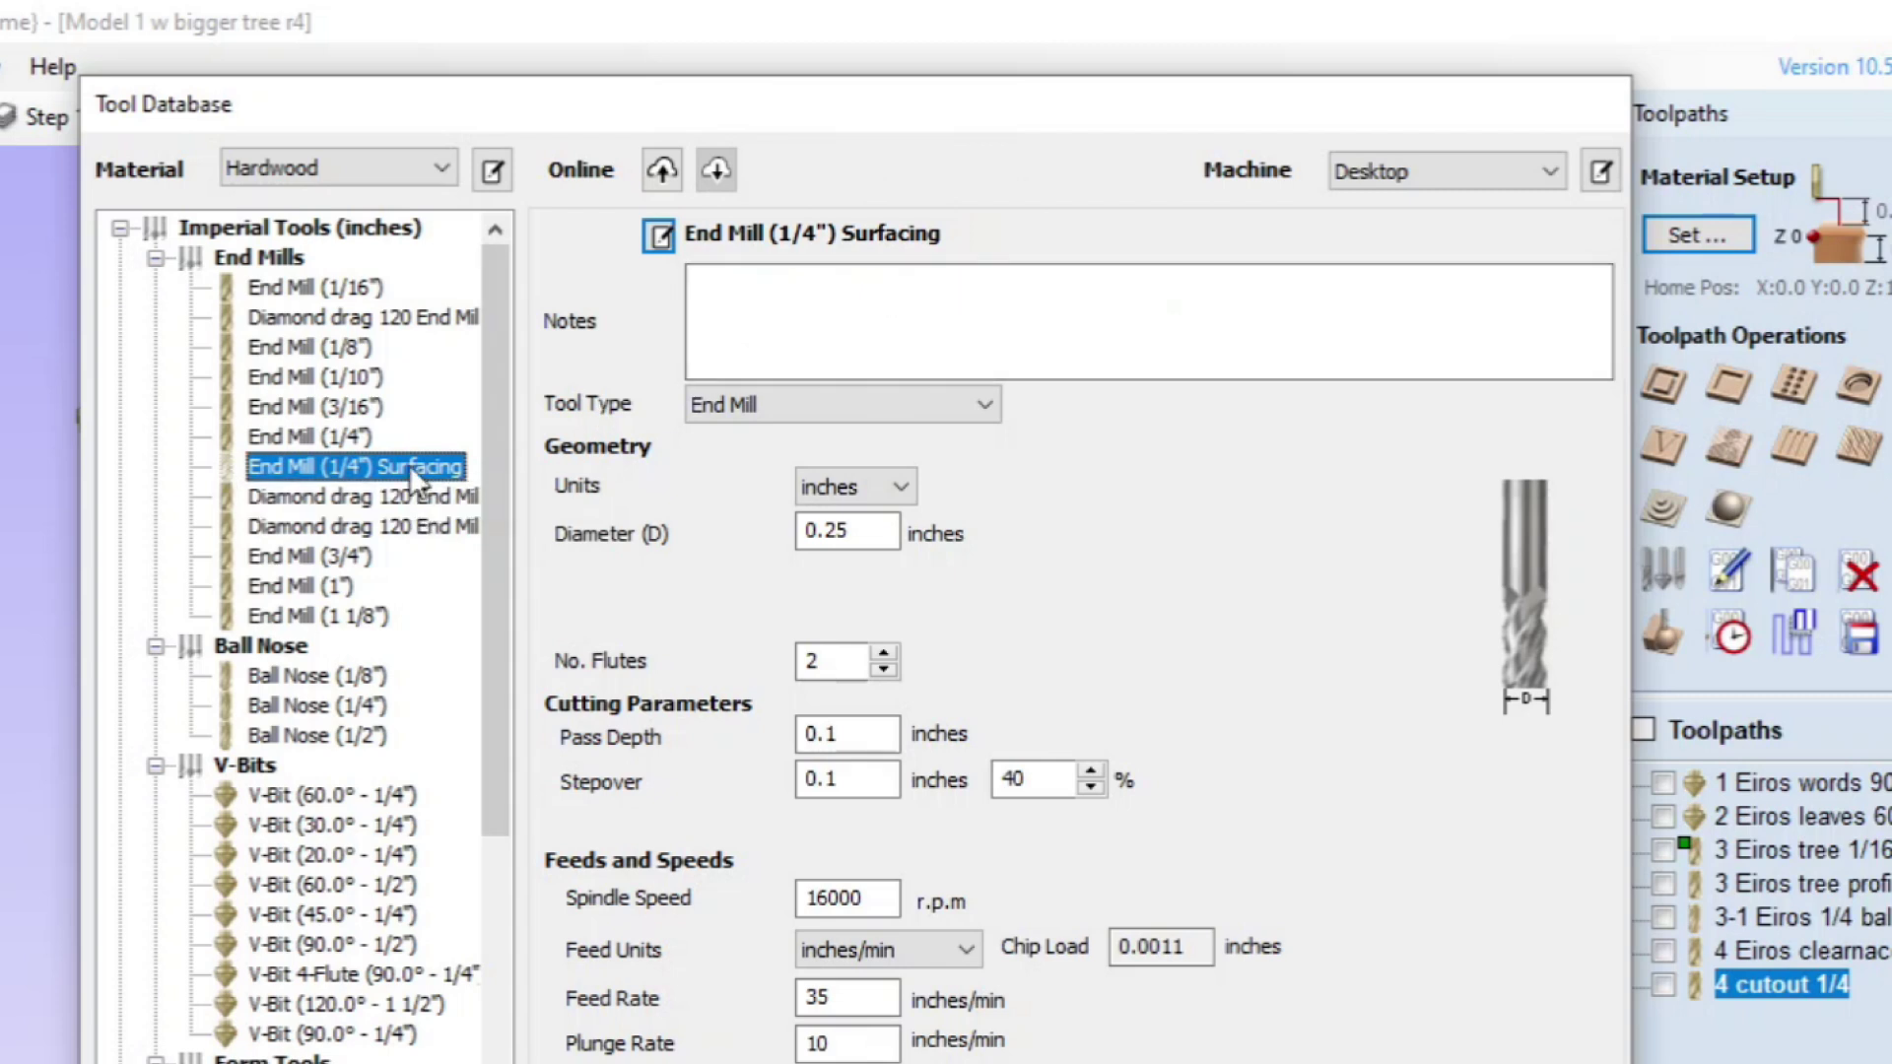
{"action": "left_click", "coordinate": [351, 464]}
{"action": "left_click", "coordinate": [351, 463]}
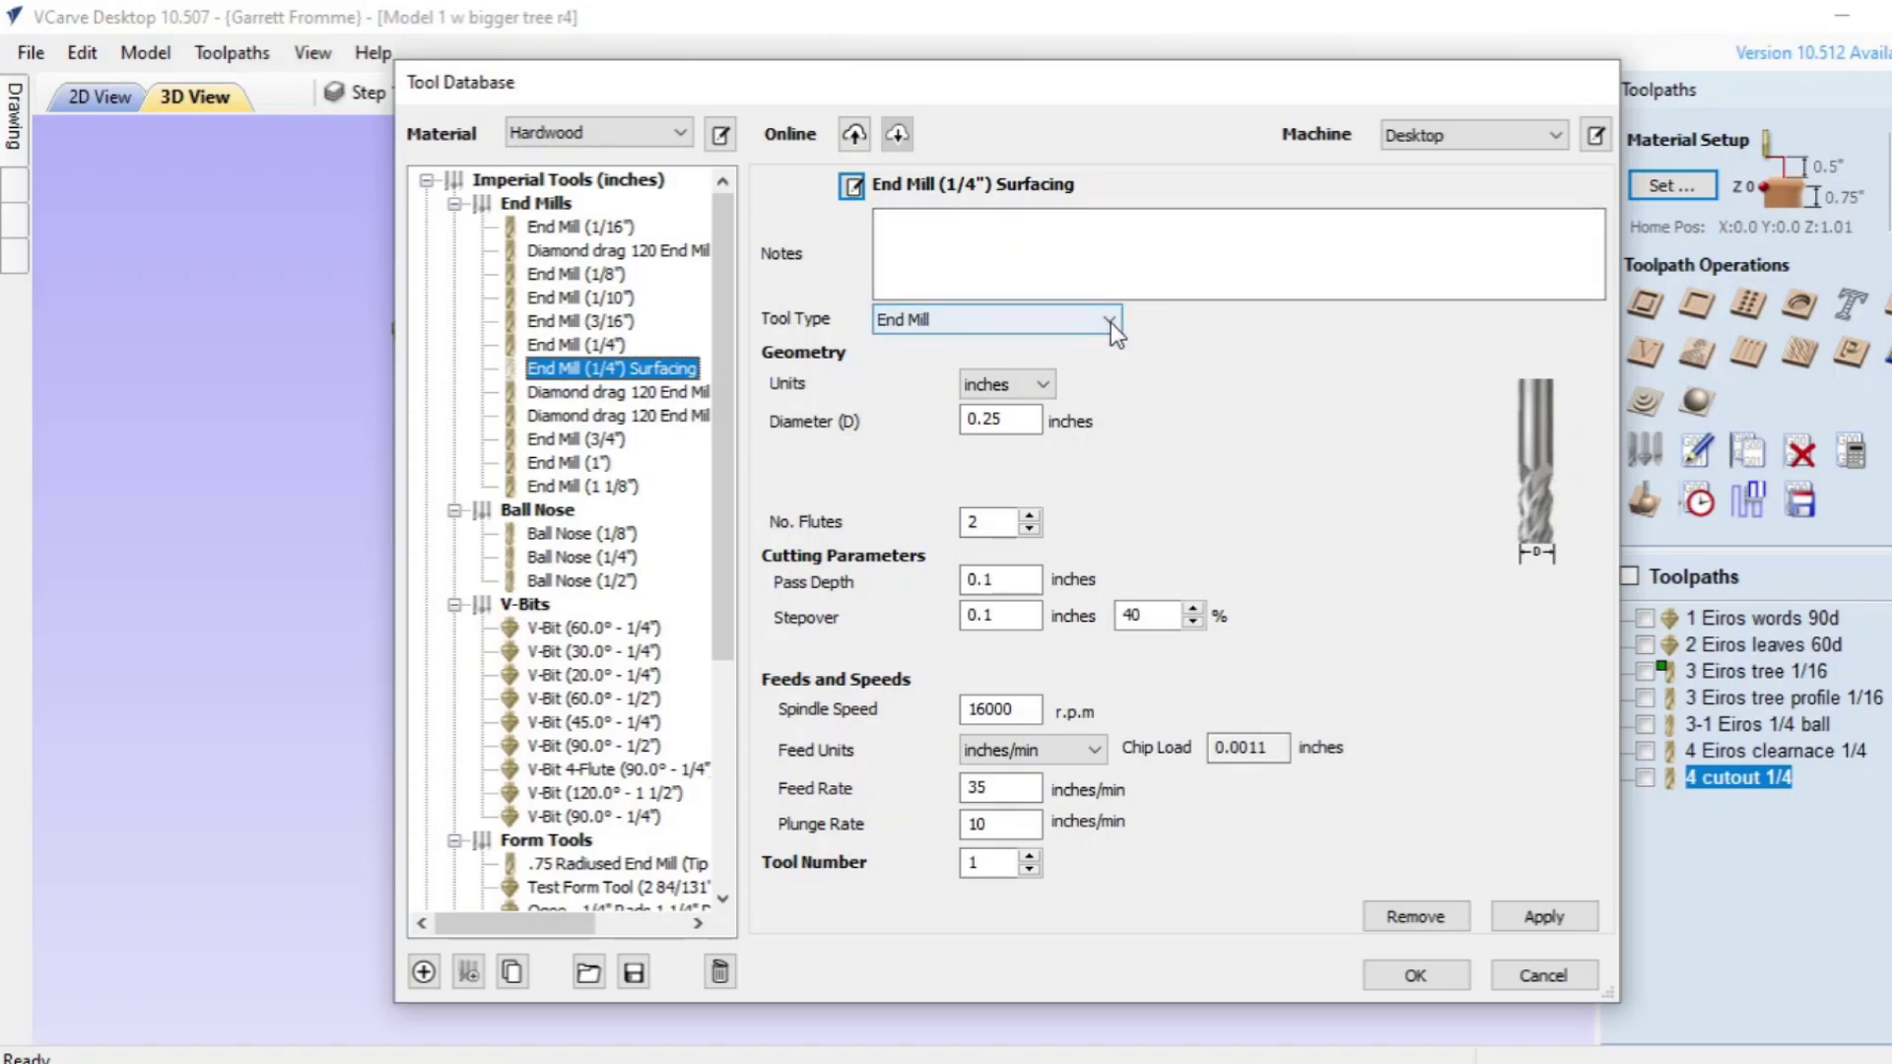
{"action": "left_click", "coordinate": [986, 230]}
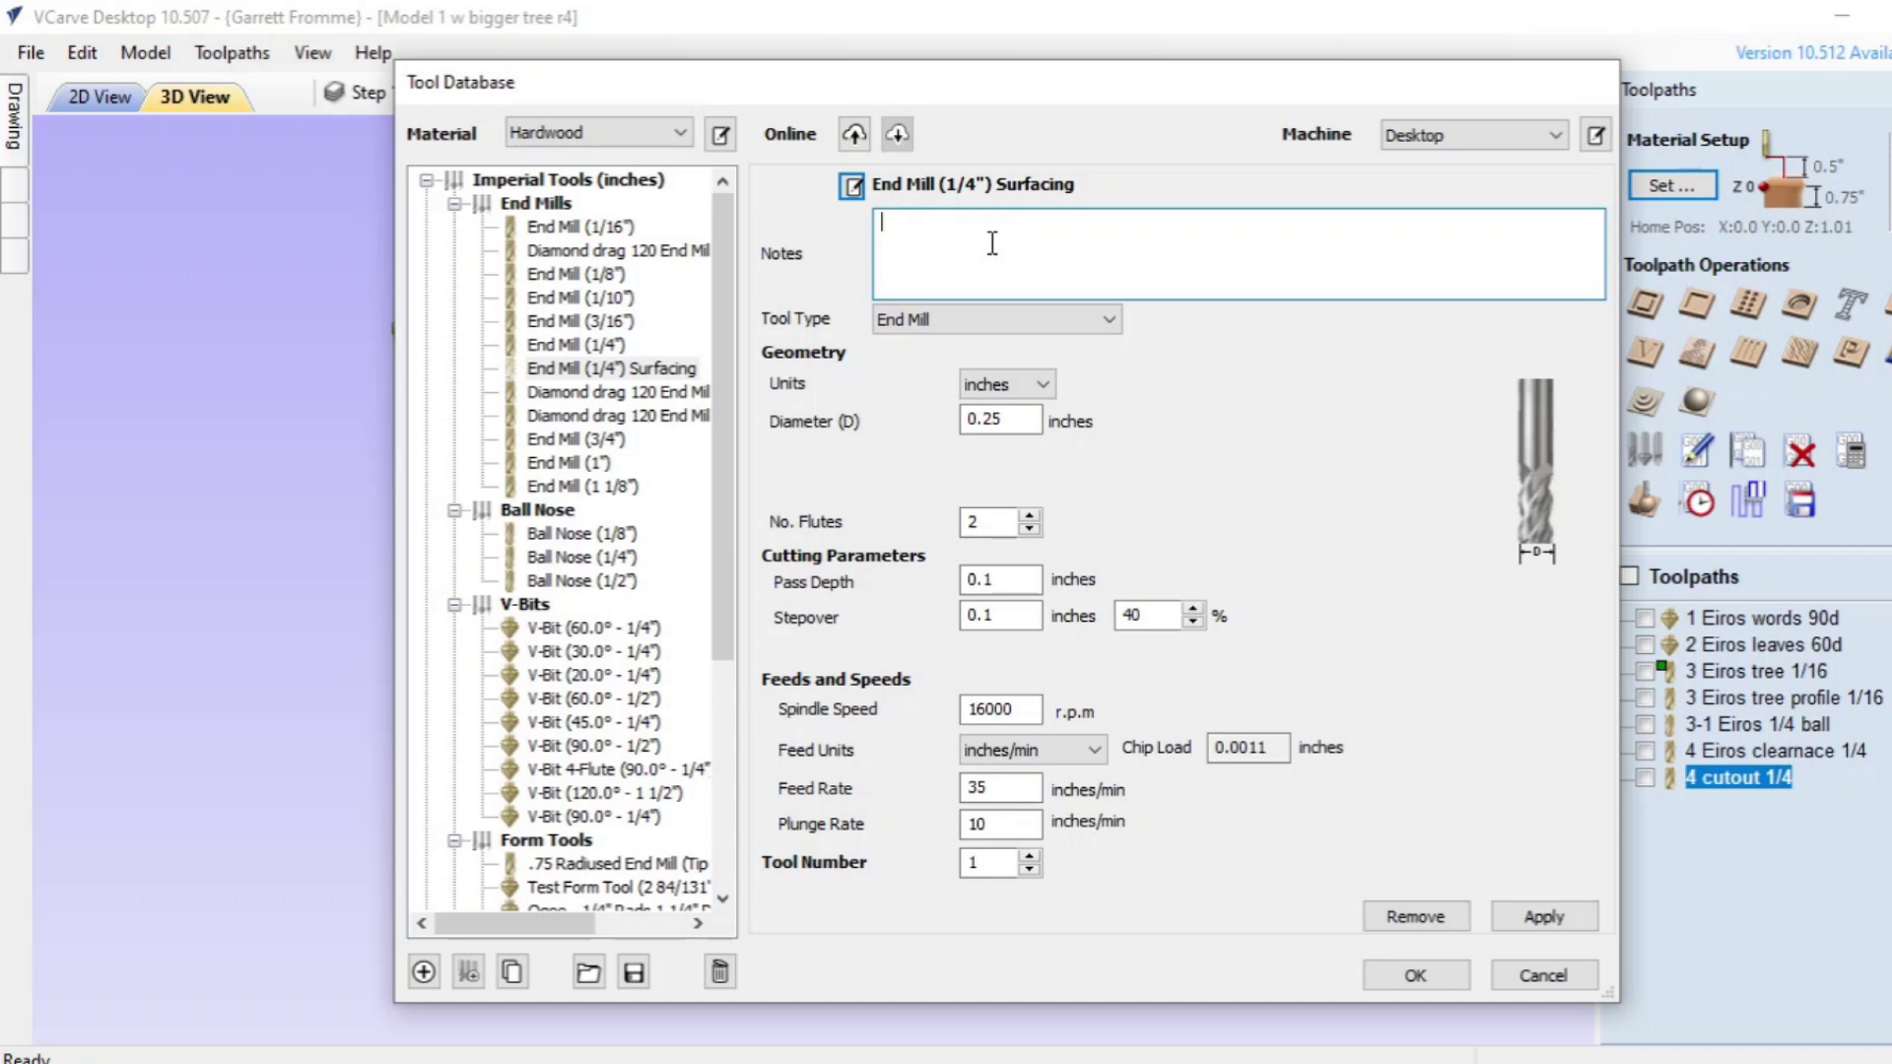
{"action": "type", "text": "www.idcwoodcraft.com"}
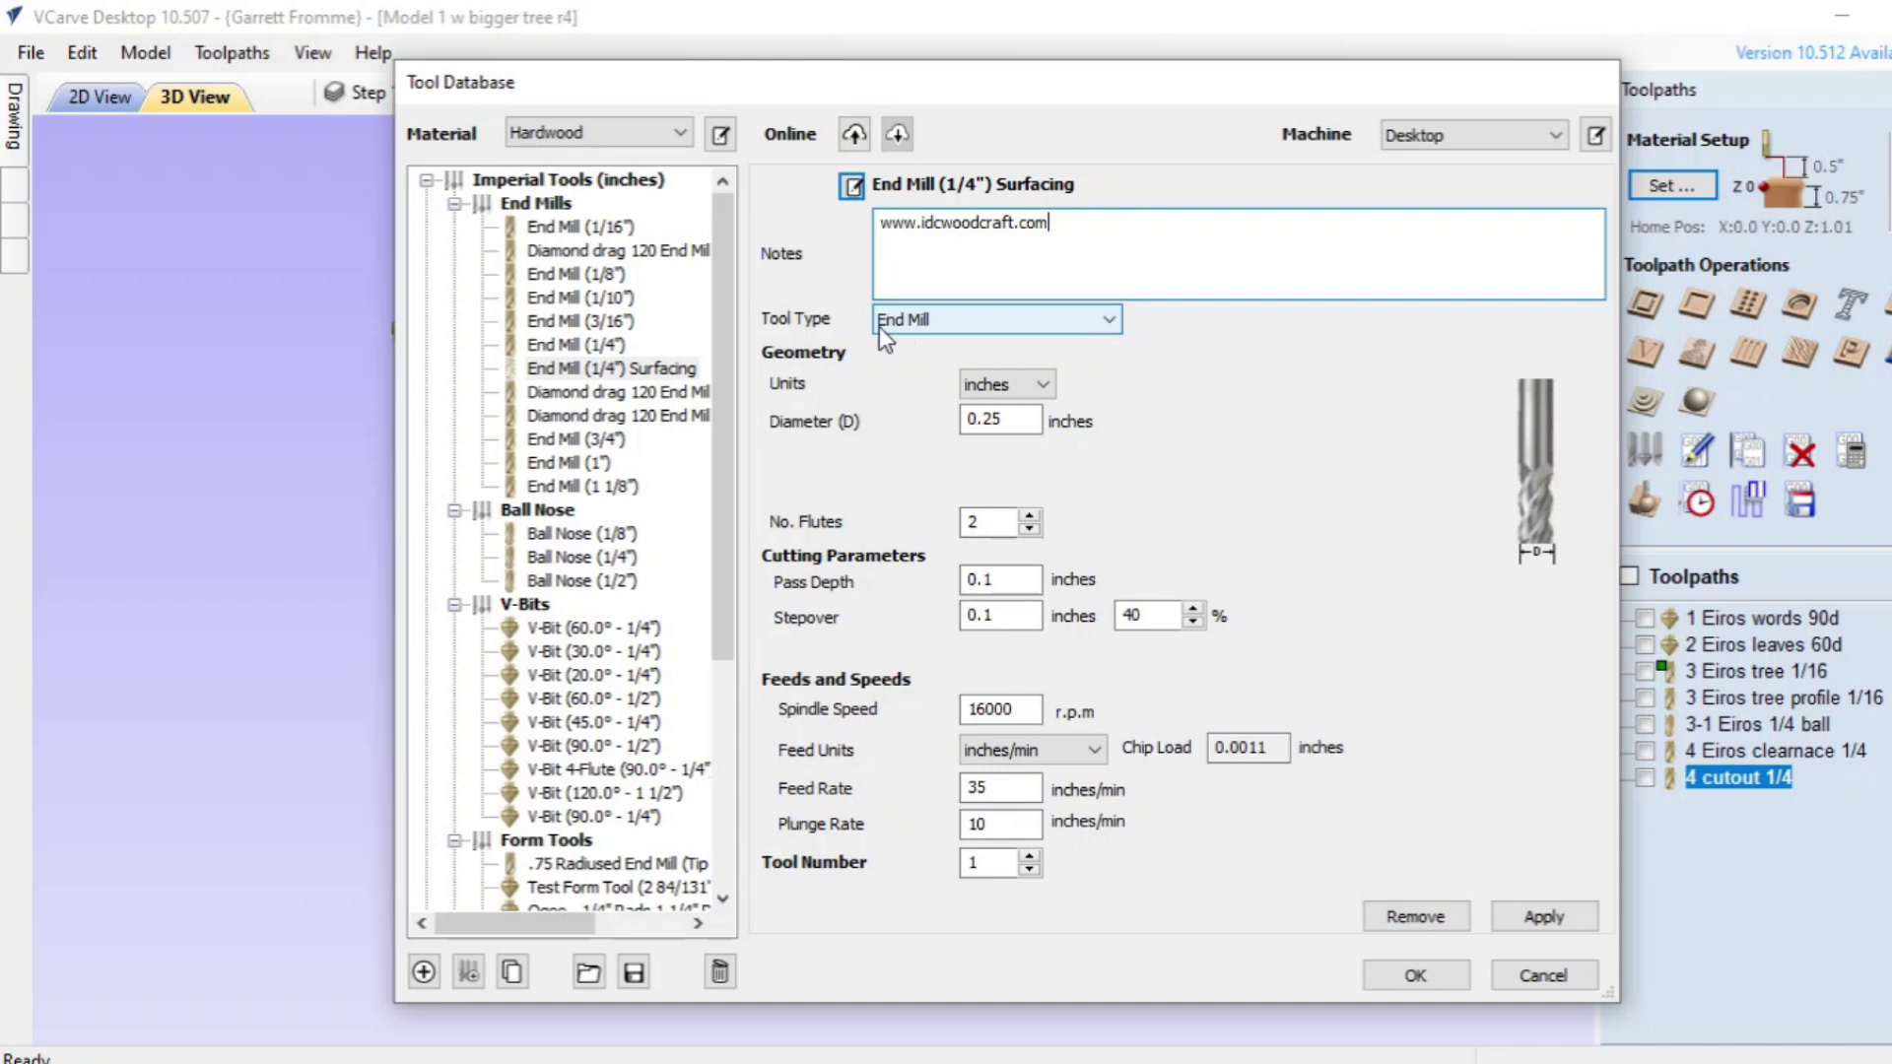
{"action": "left_click", "coordinate": [832, 328]}
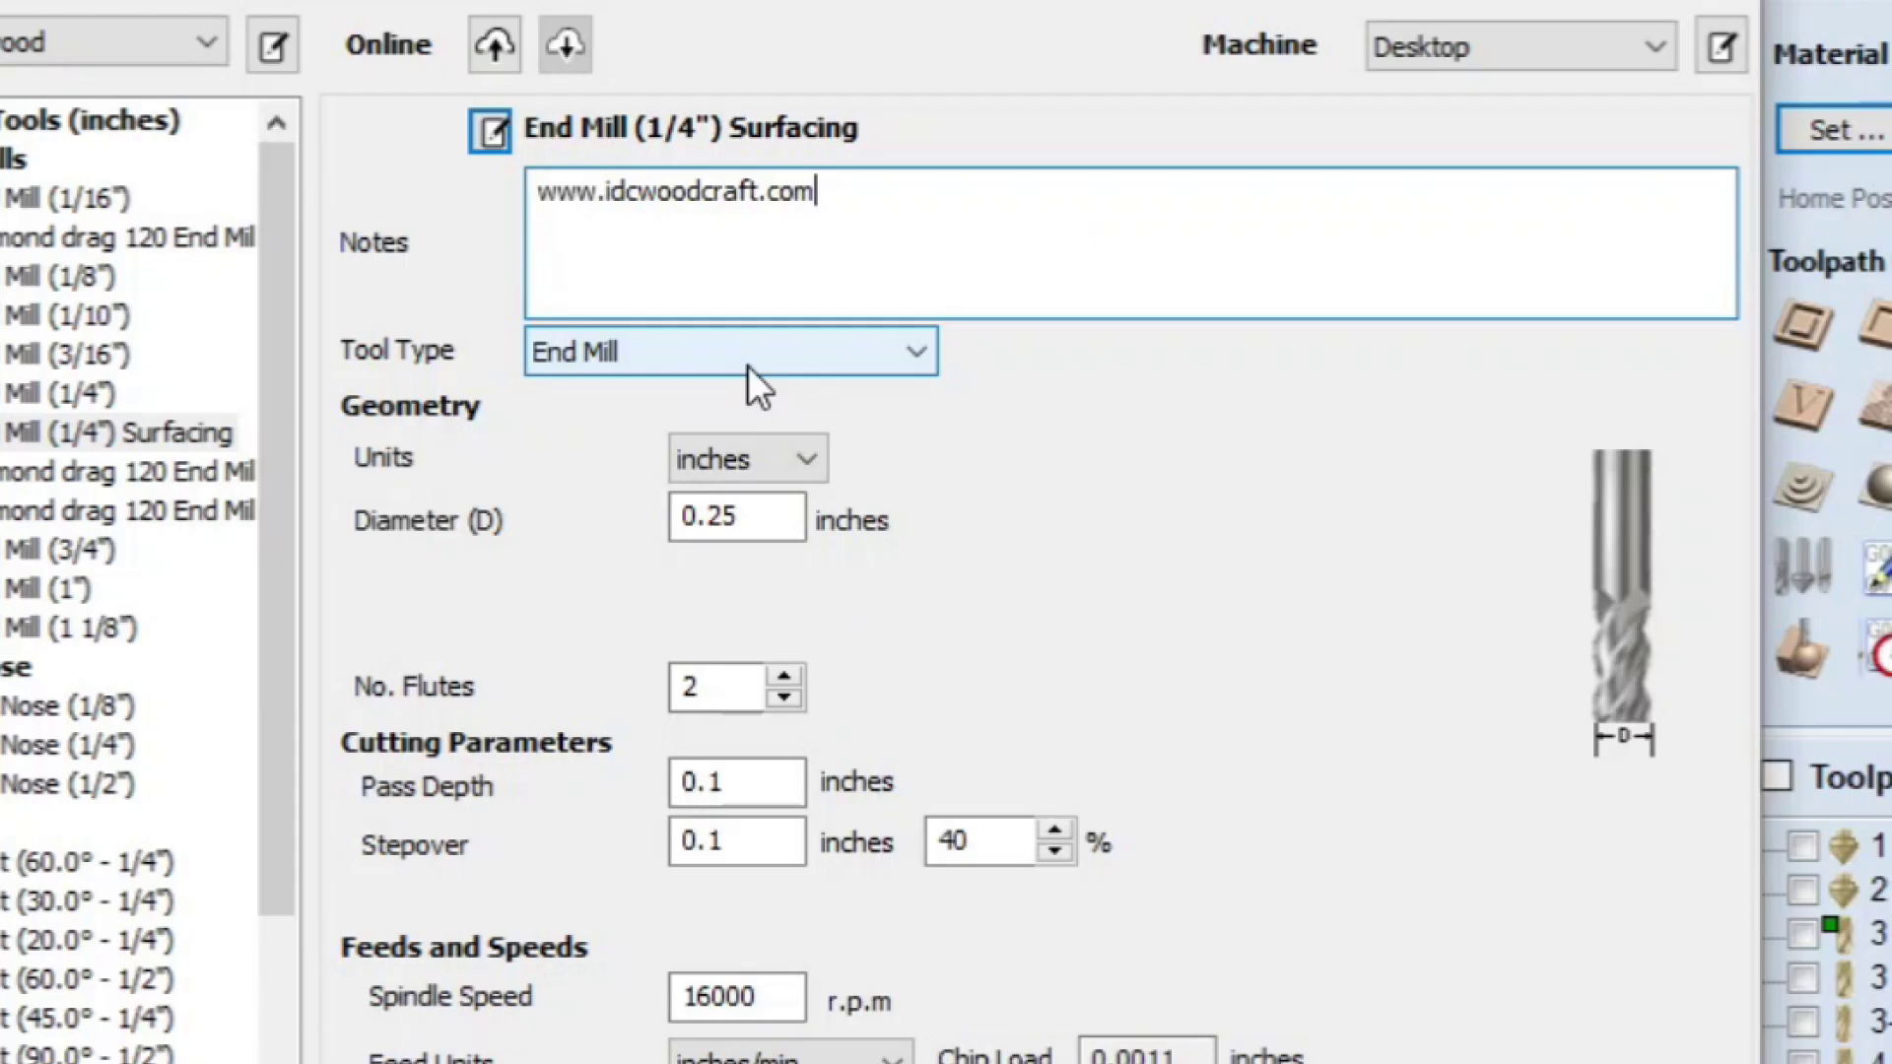
Step: Review the available tool types and examine how the end mill's diameter D corresponds to its tool diagram
{"action": "left_click", "coordinate": [748, 365]}
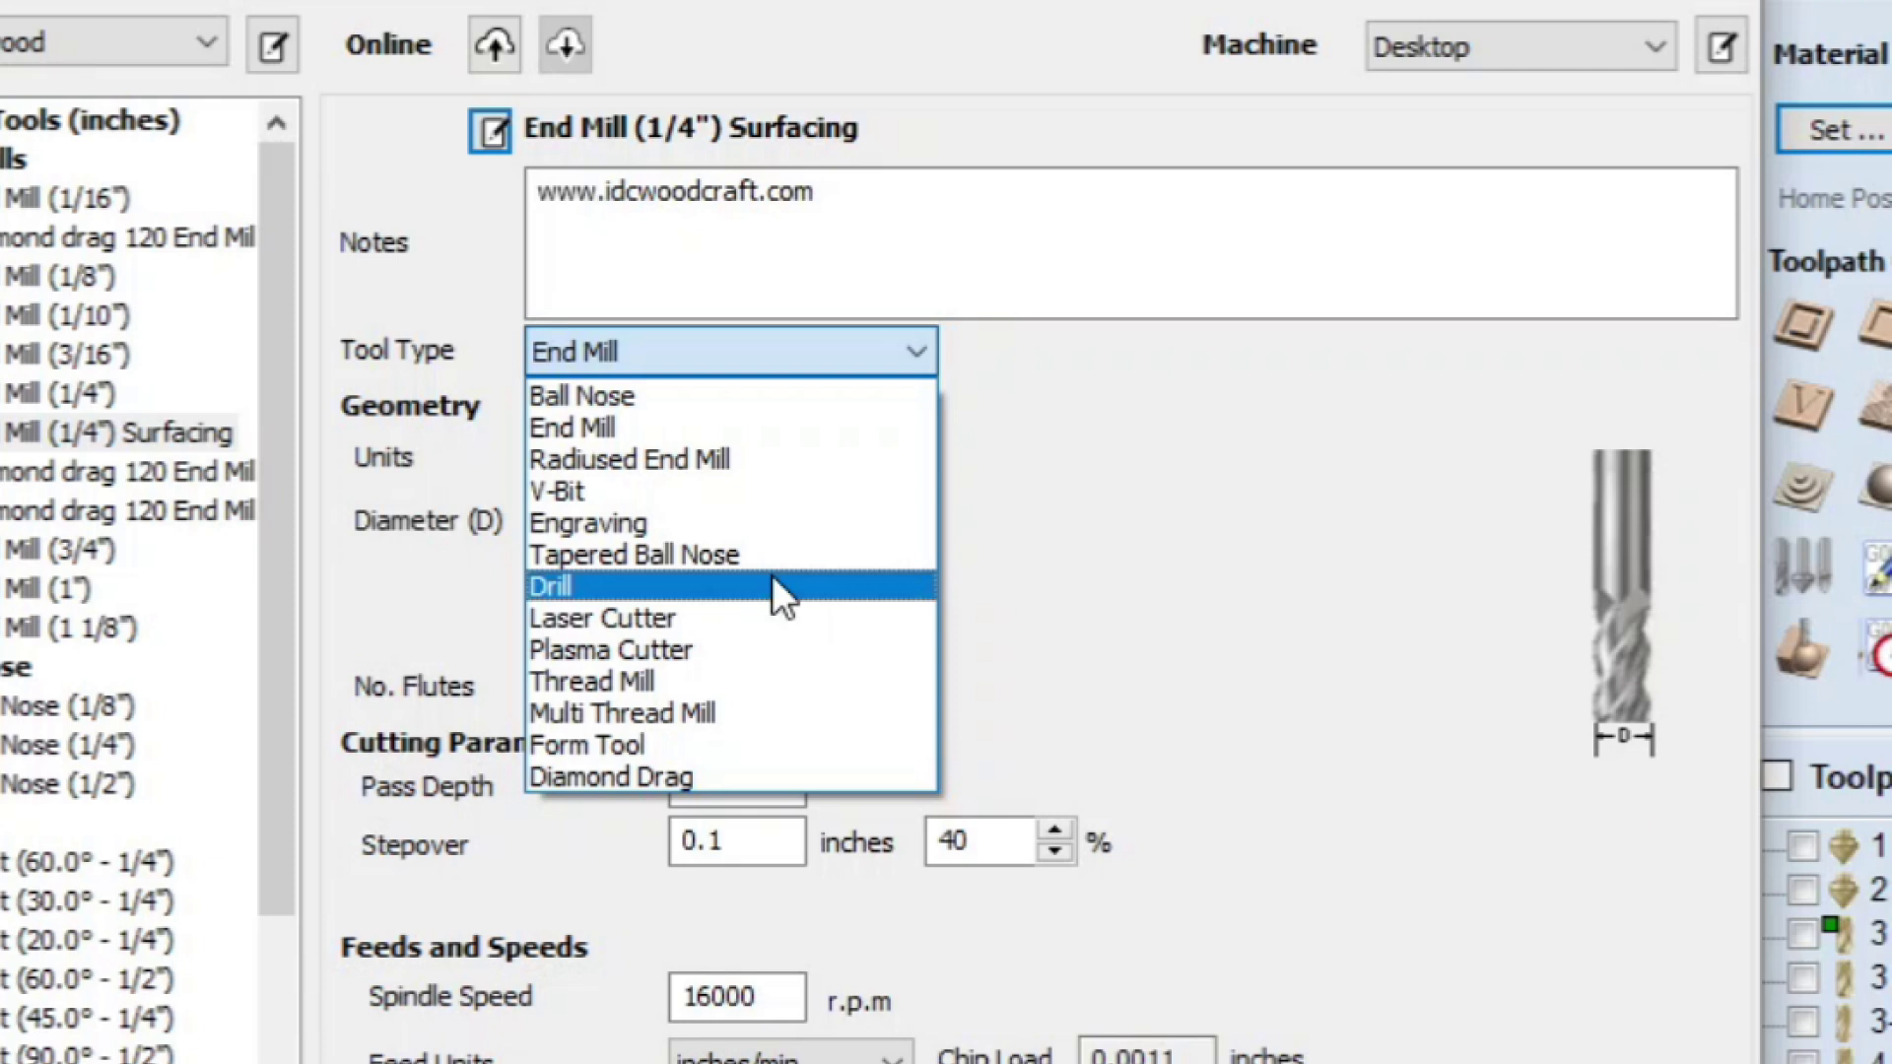
{"action": "left_click", "coordinate": [1269, 463]}
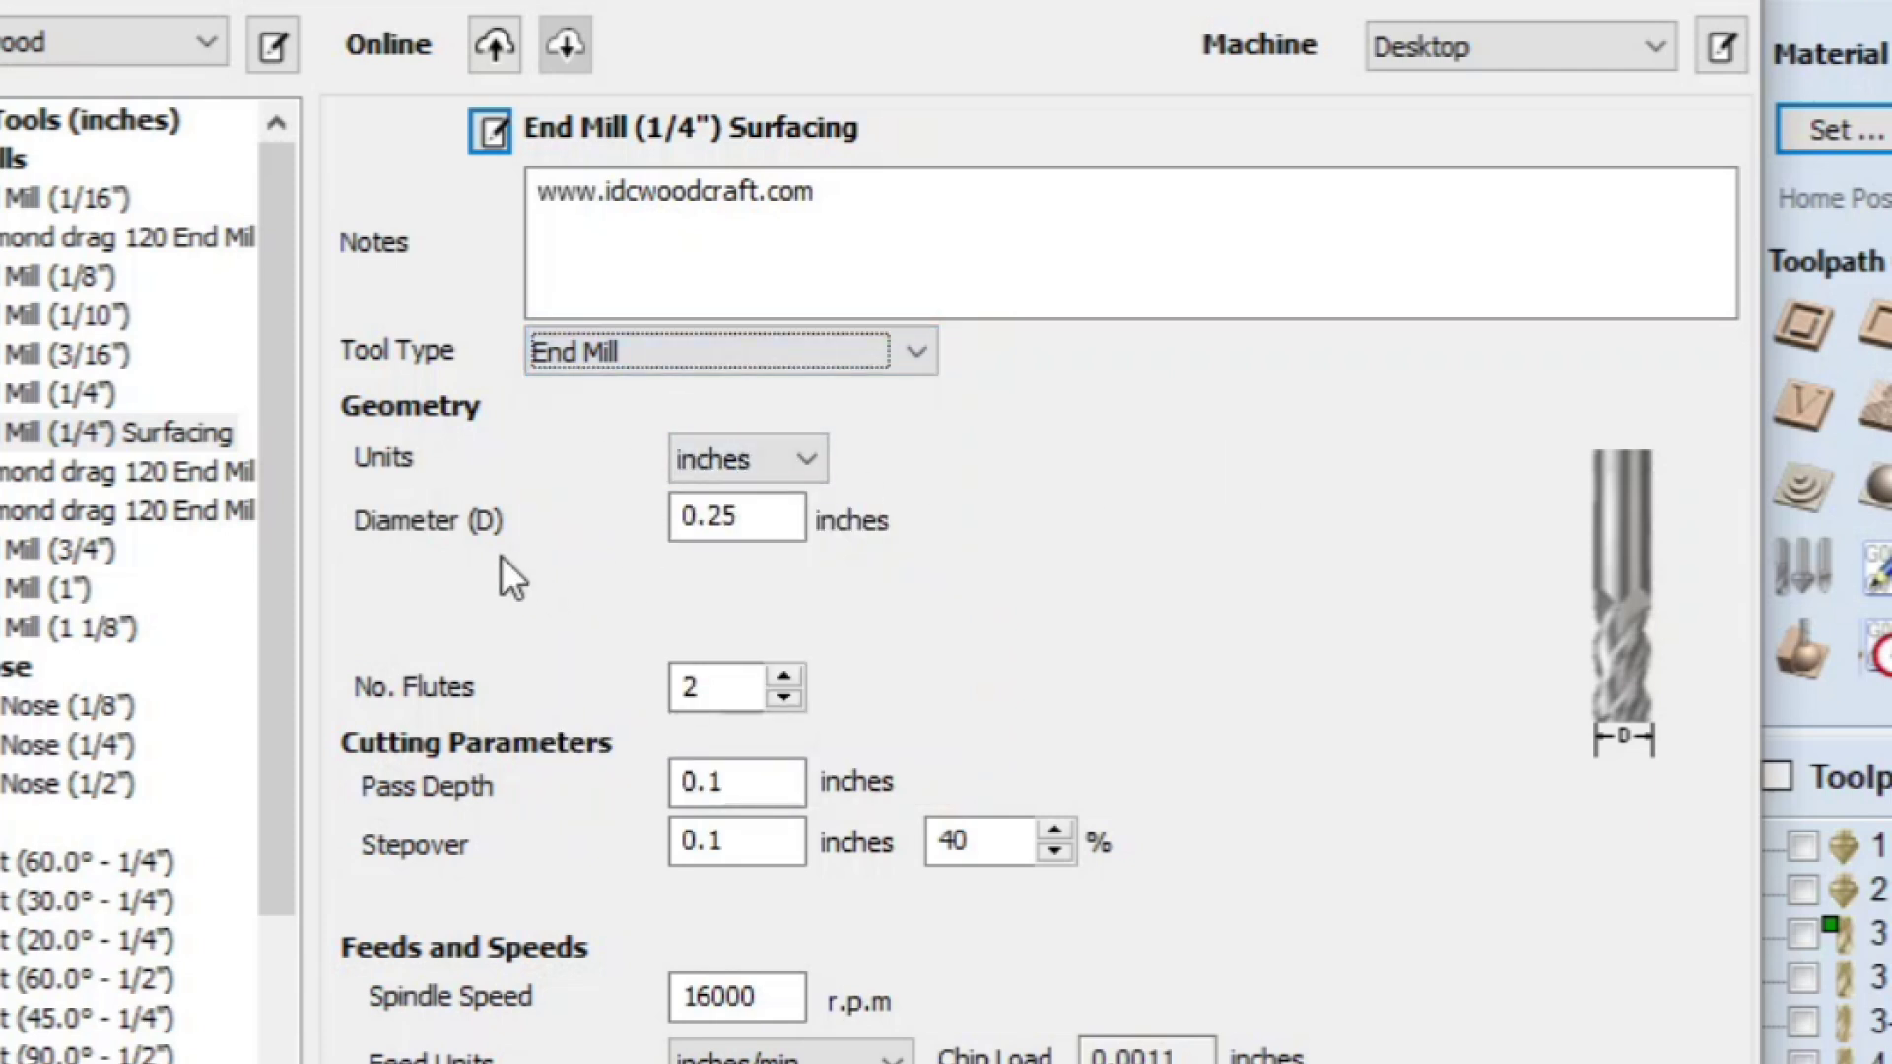
{"action": "left_click", "coordinate": [481, 526]}
{"action": "left_click", "coordinate": [448, 527]}
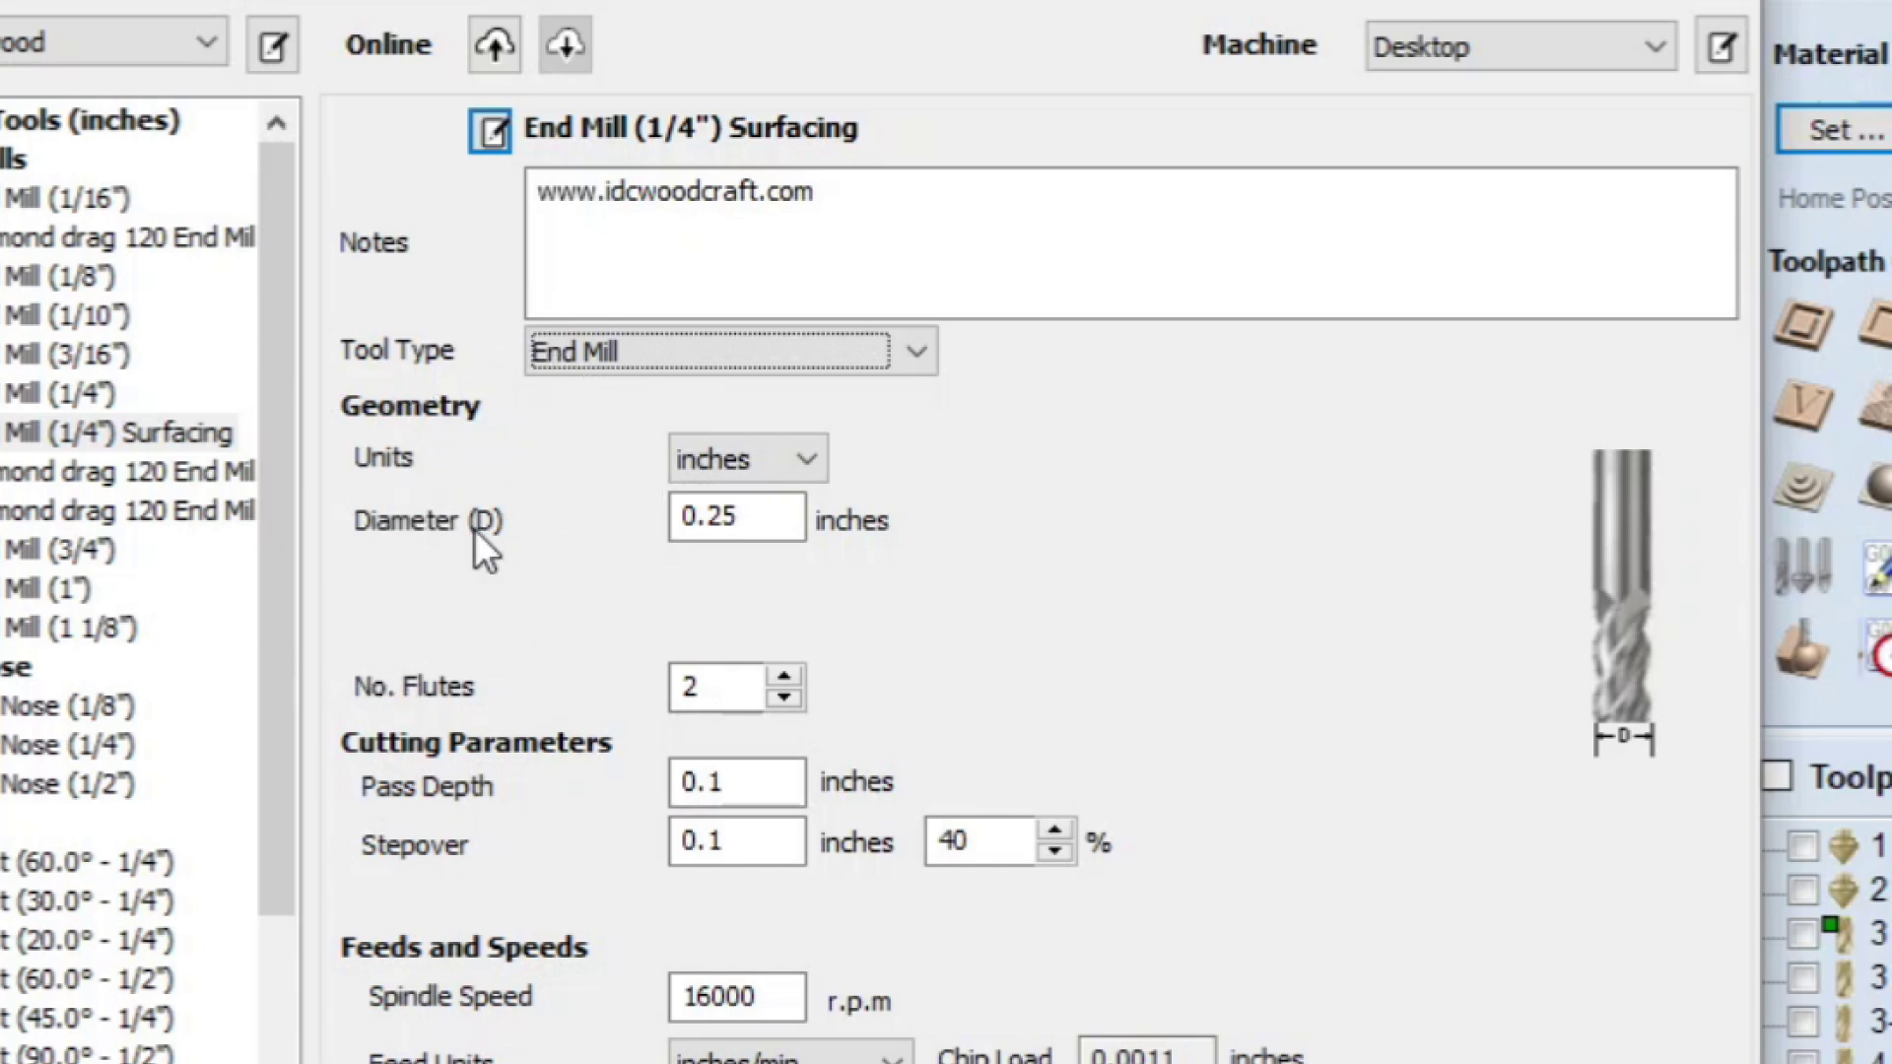
{"action": "left_click", "coordinate": [770, 527]}
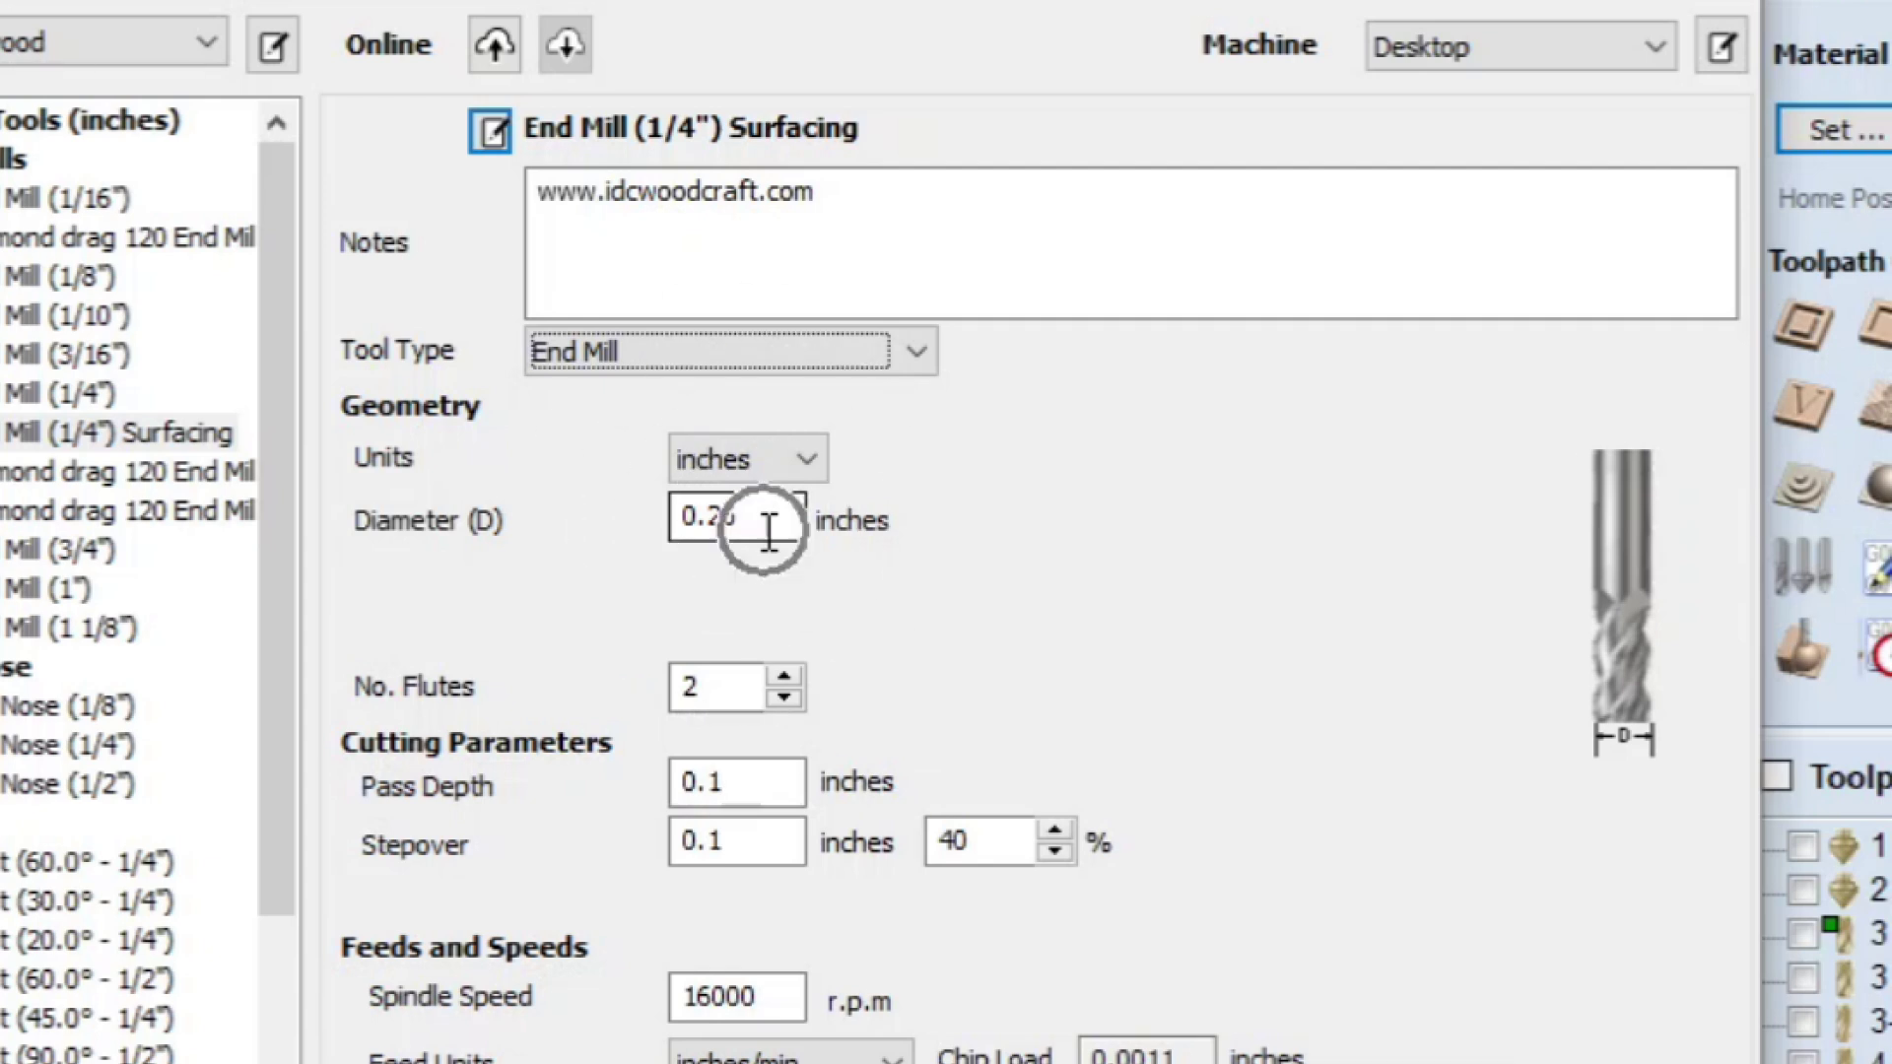
{"action": "left_click", "coordinate": [1629, 766]}
{"action": "left_click", "coordinate": [1628, 765]}
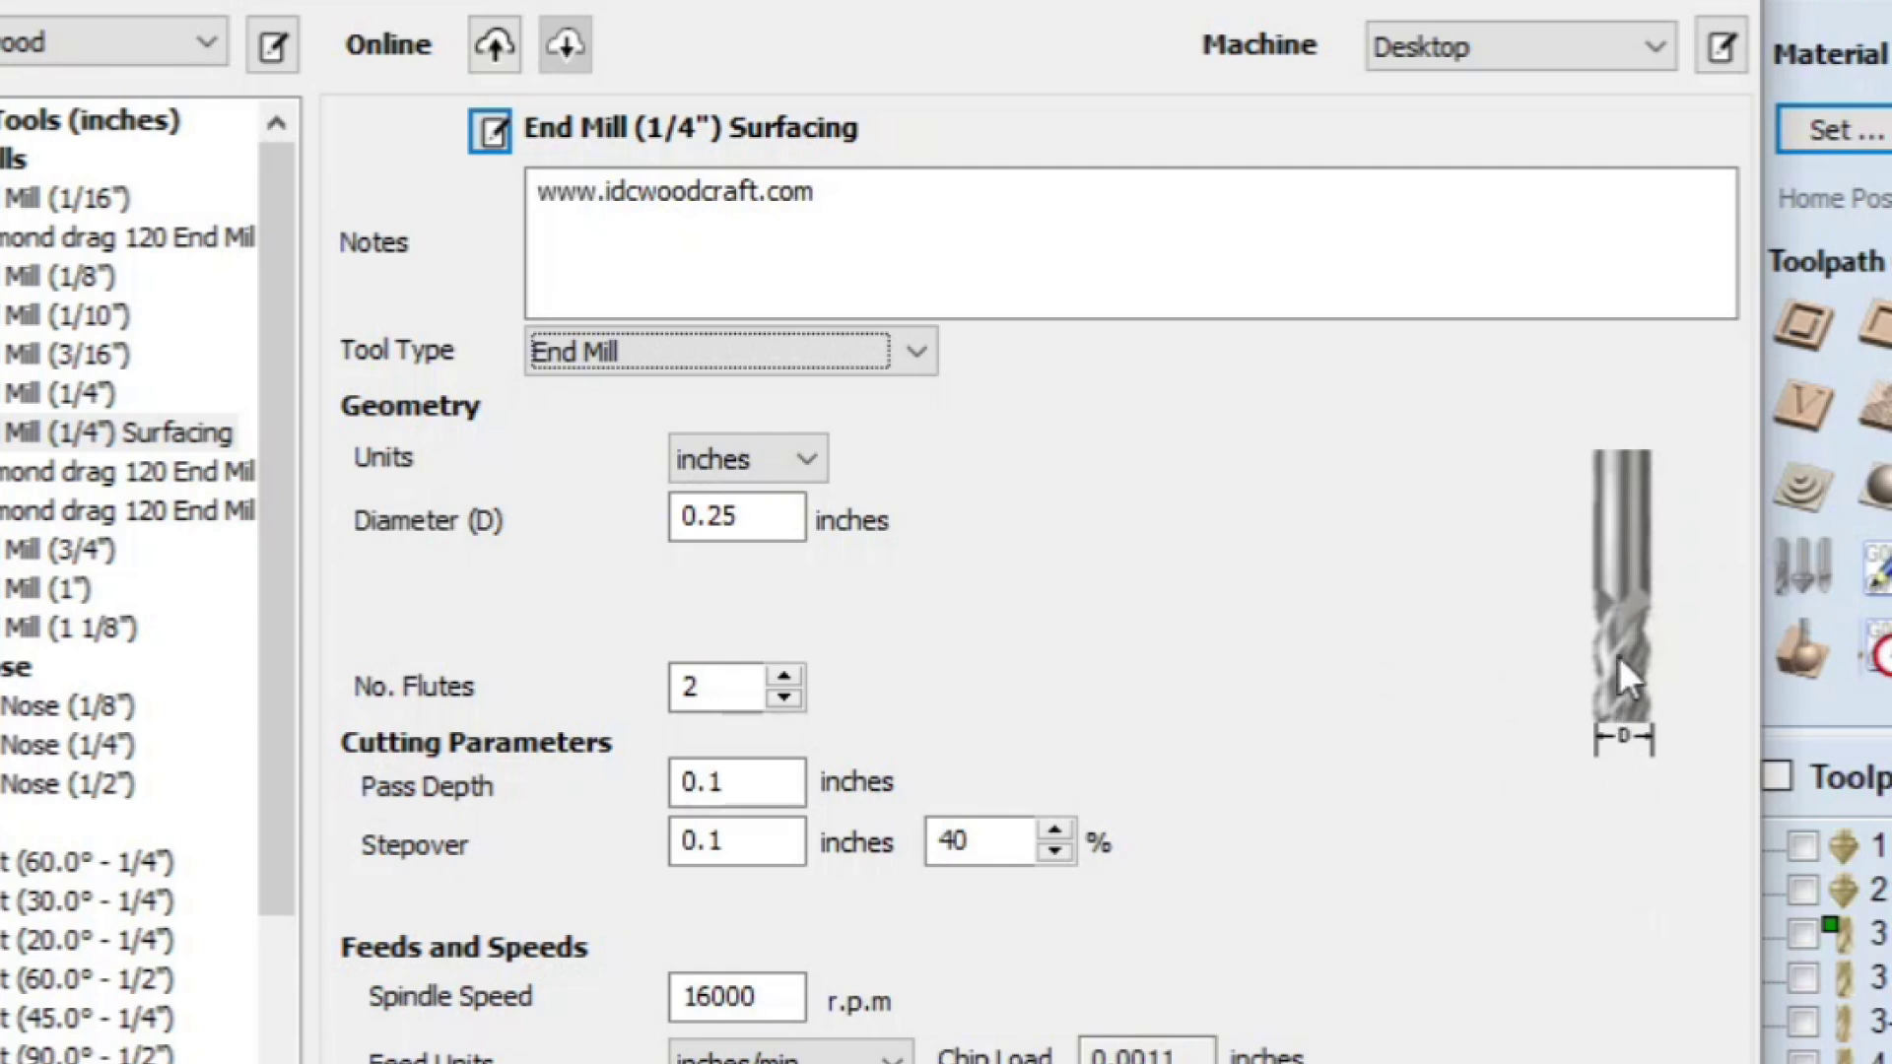
{"action": "left_click", "coordinate": [1608, 759]}
{"action": "left_click", "coordinate": [501, 532]}
{"action": "left_click", "coordinate": [510, 534]}
{"action": "left_click", "coordinate": [510, 535]}
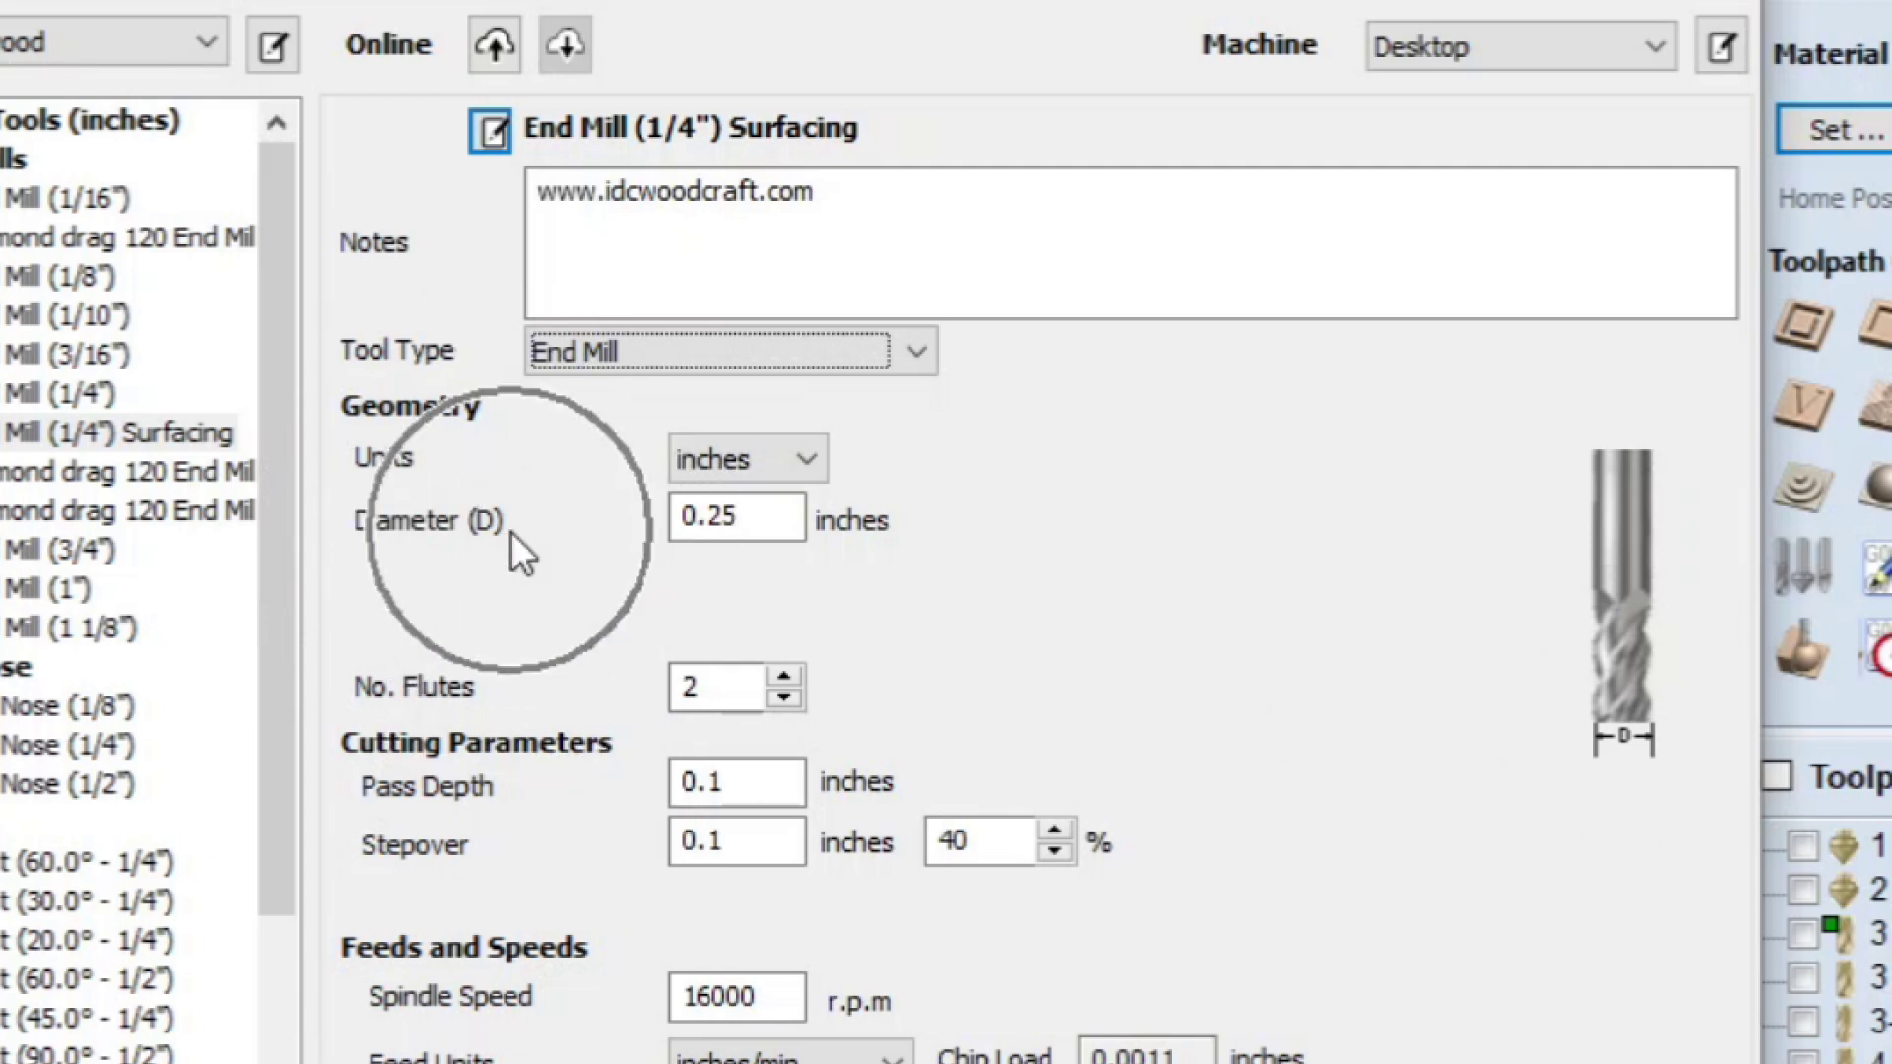
Step: Change the tool type to V-Bit and compare its diameter and included angle fields with the tool diagram
{"action": "left_click", "coordinate": [745, 361]}
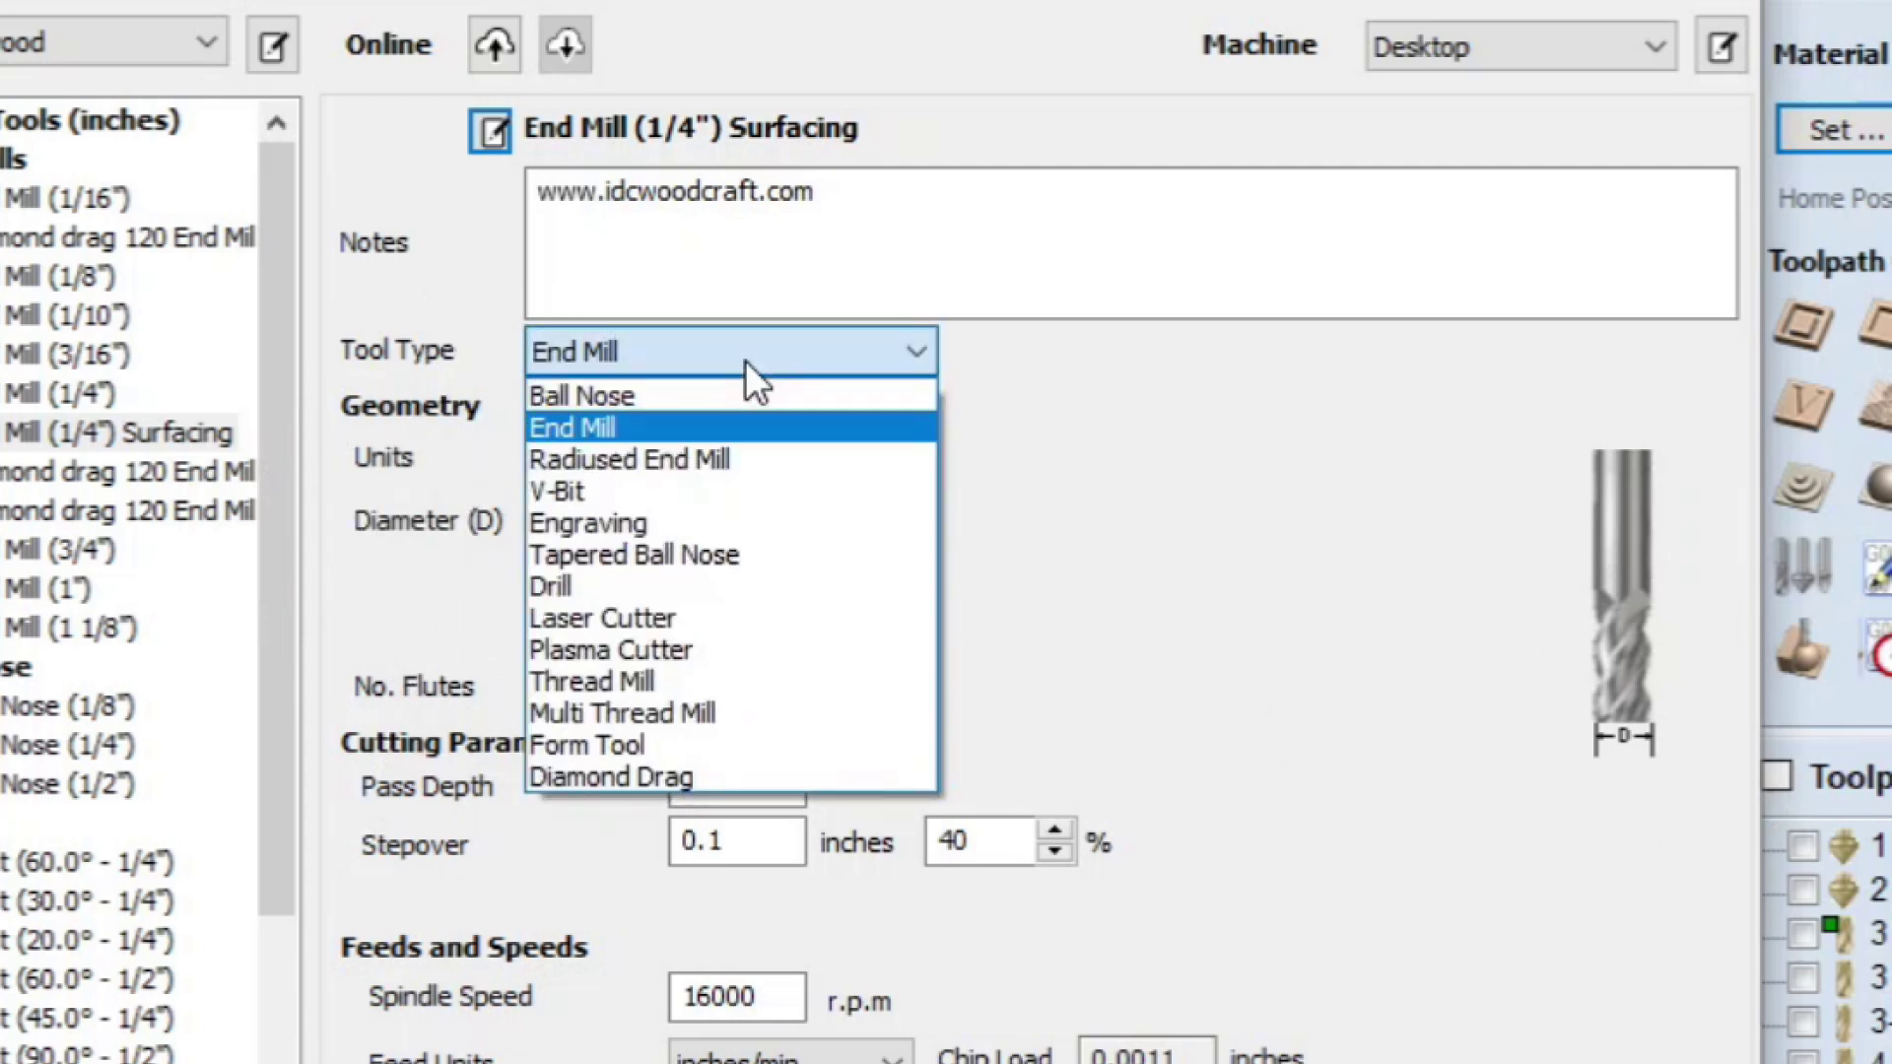
{"action": "left_click", "coordinate": [665, 483]}
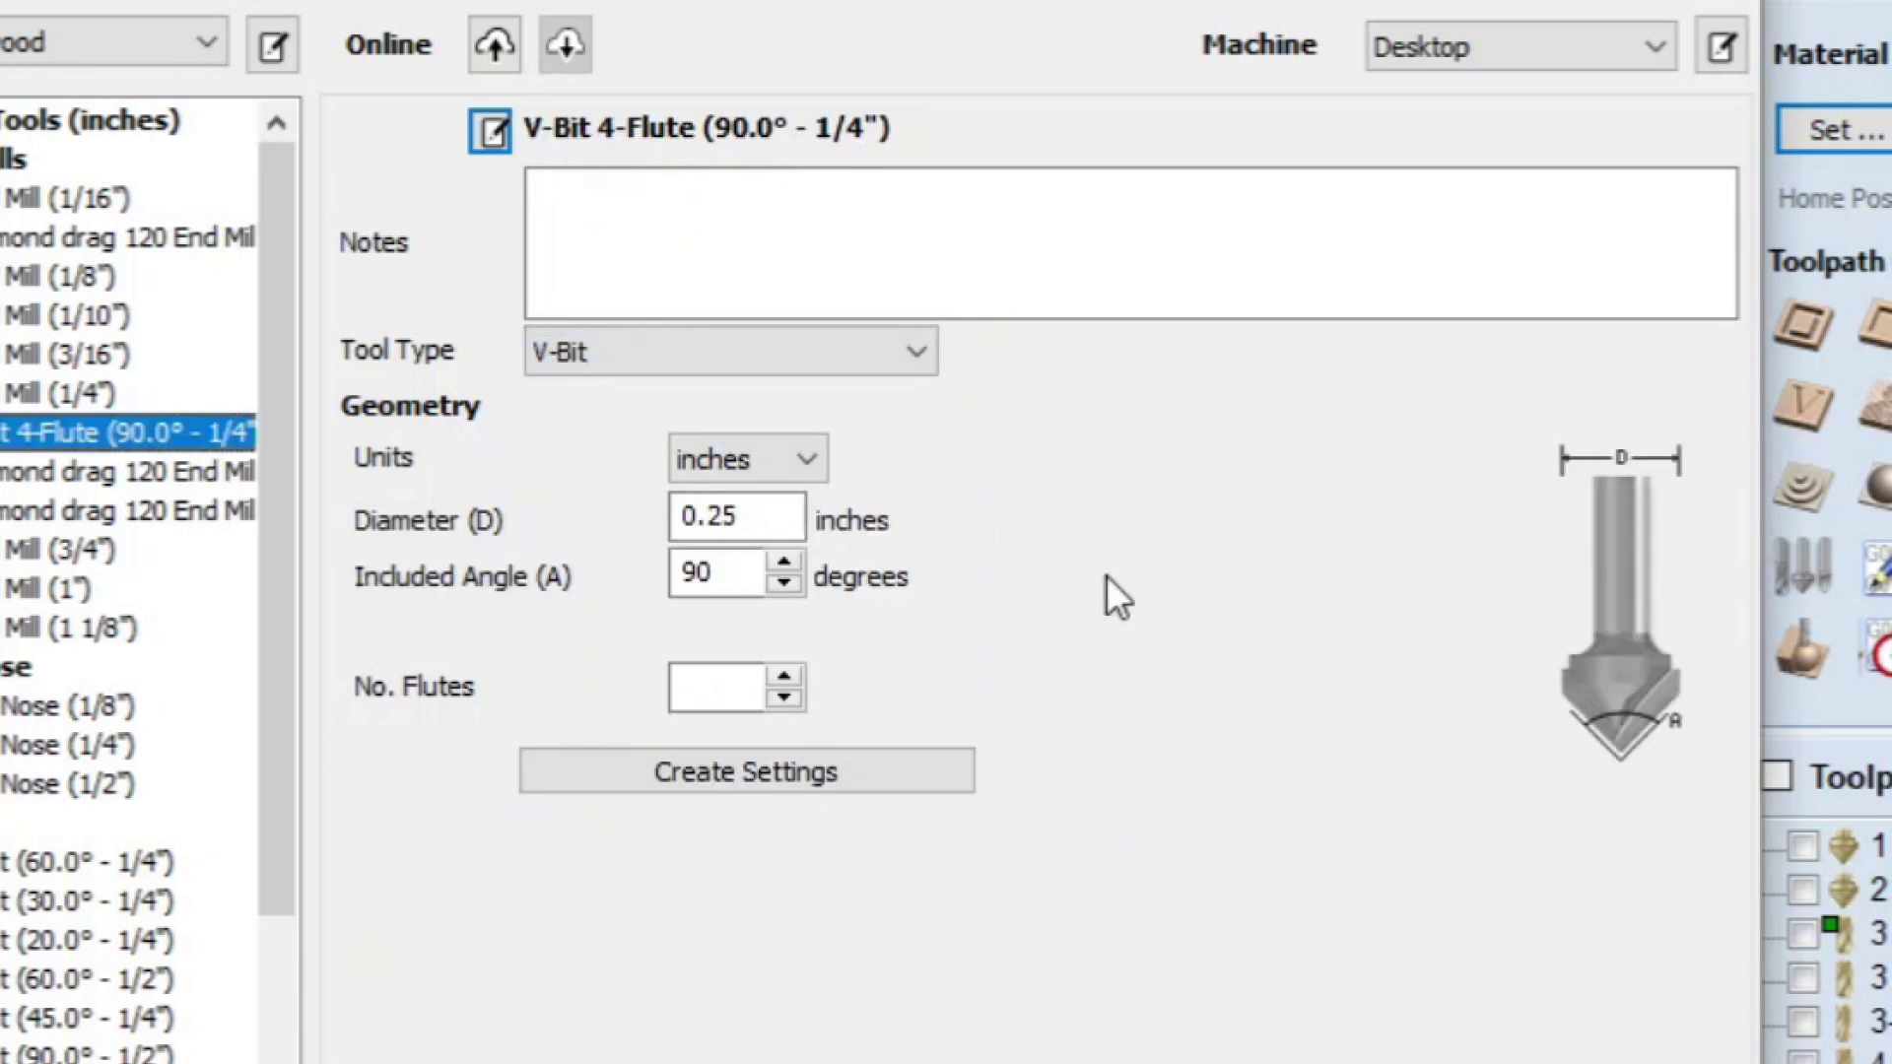
{"action": "left_click", "coordinate": [698, 558]}
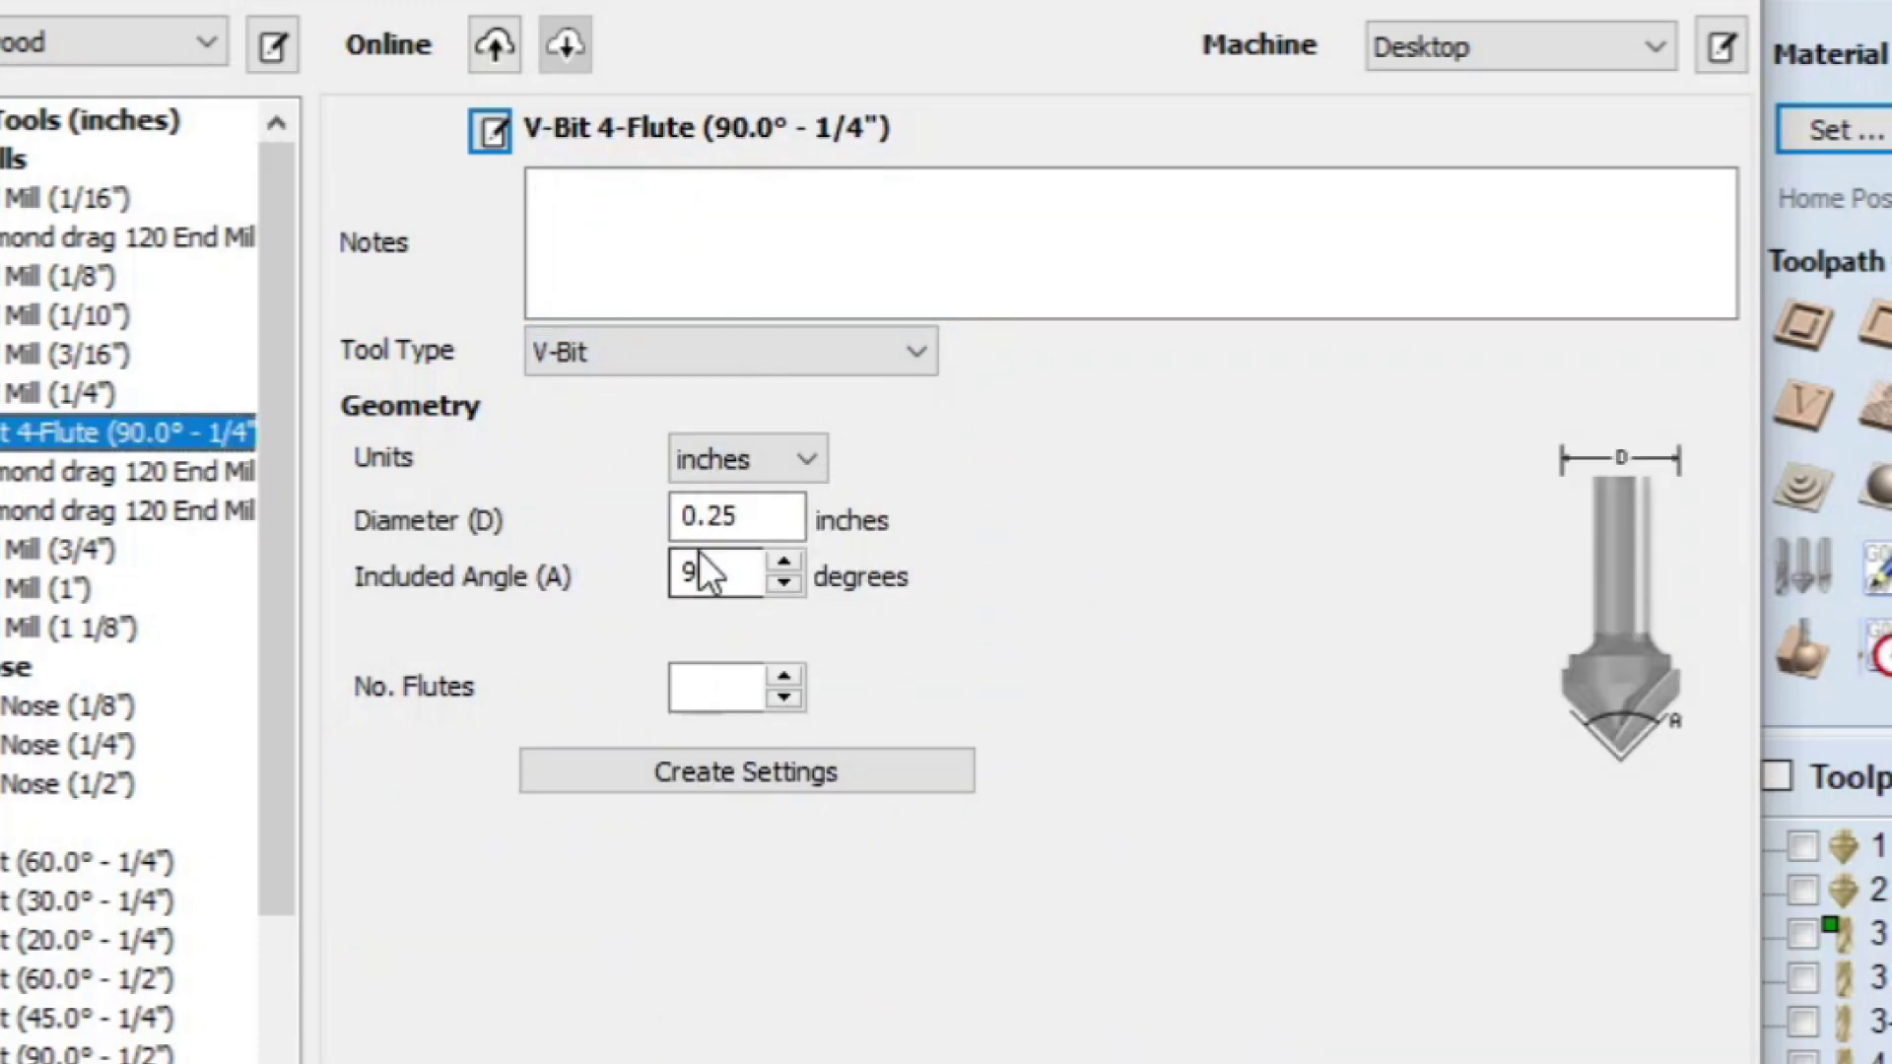
{"action": "left_click", "coordinate": [700, 554]}
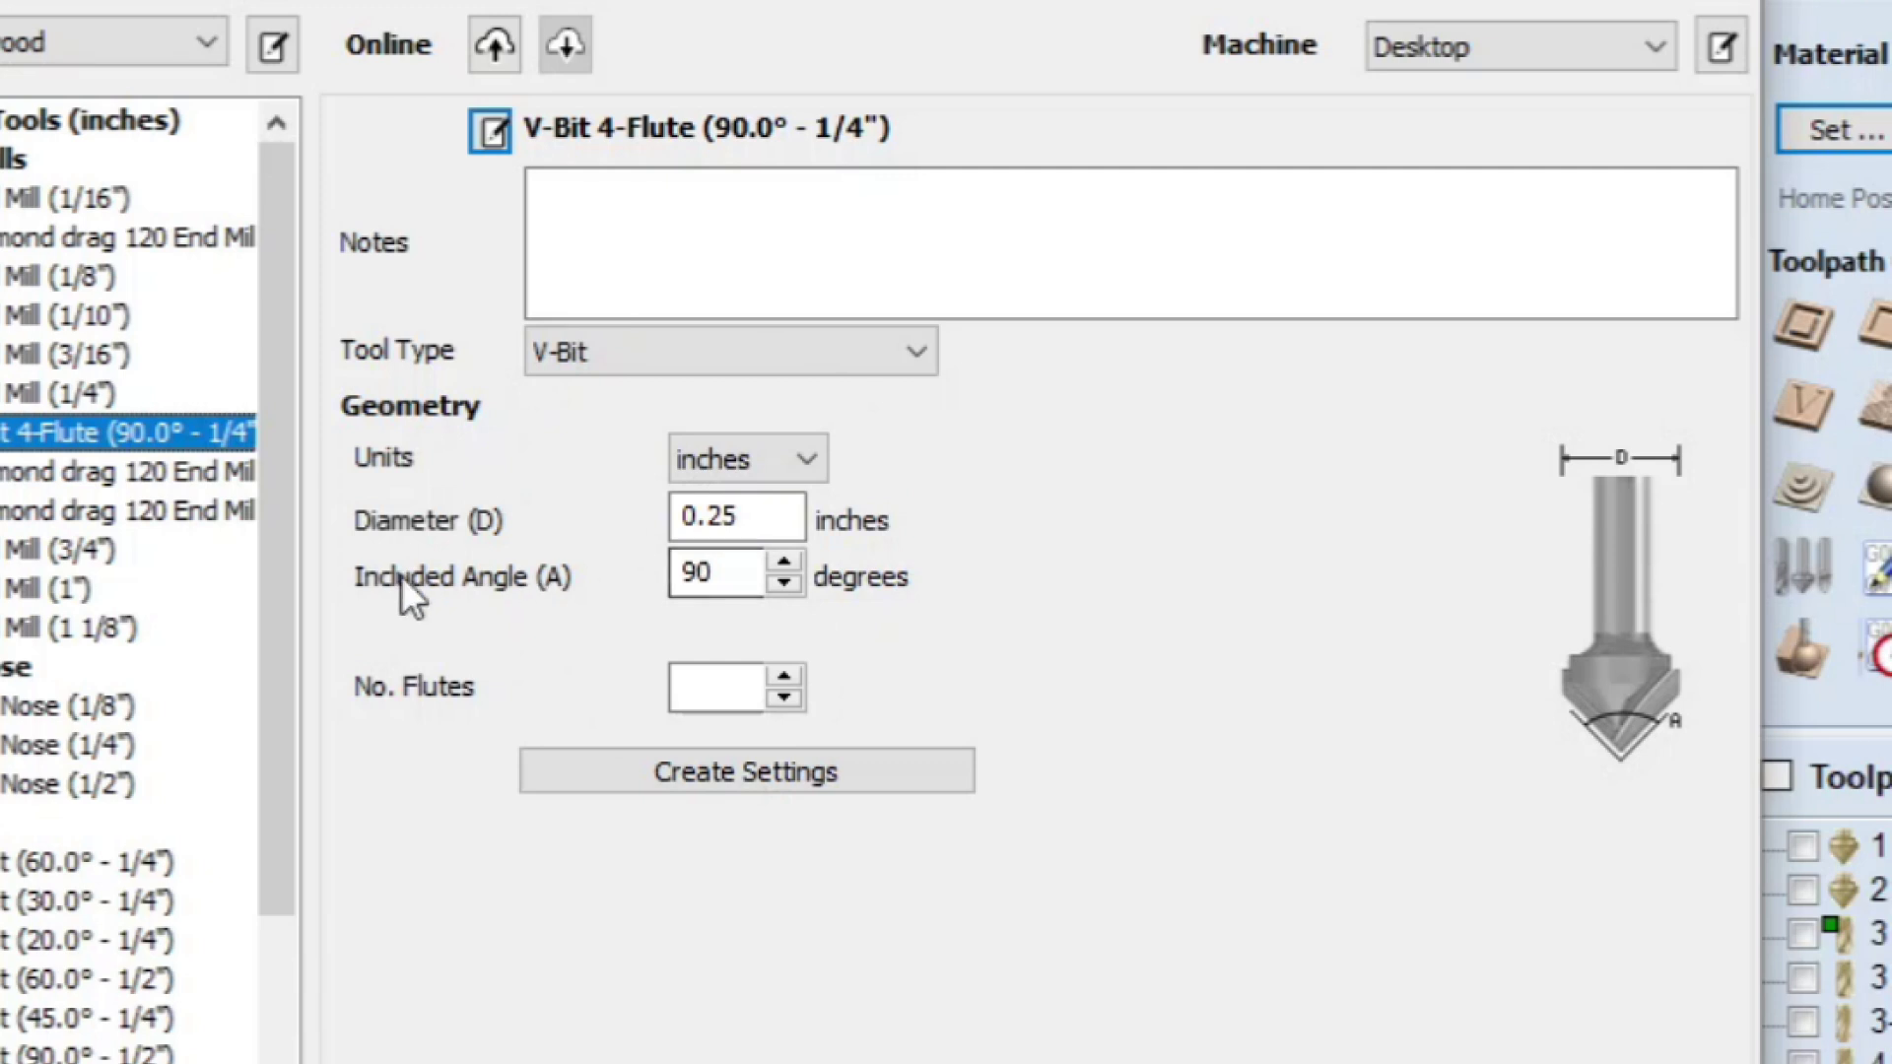
{"action": "left_click", "coordinate": [499, 525]}
{"action": "left_click", "coordinate": [535, 568]}
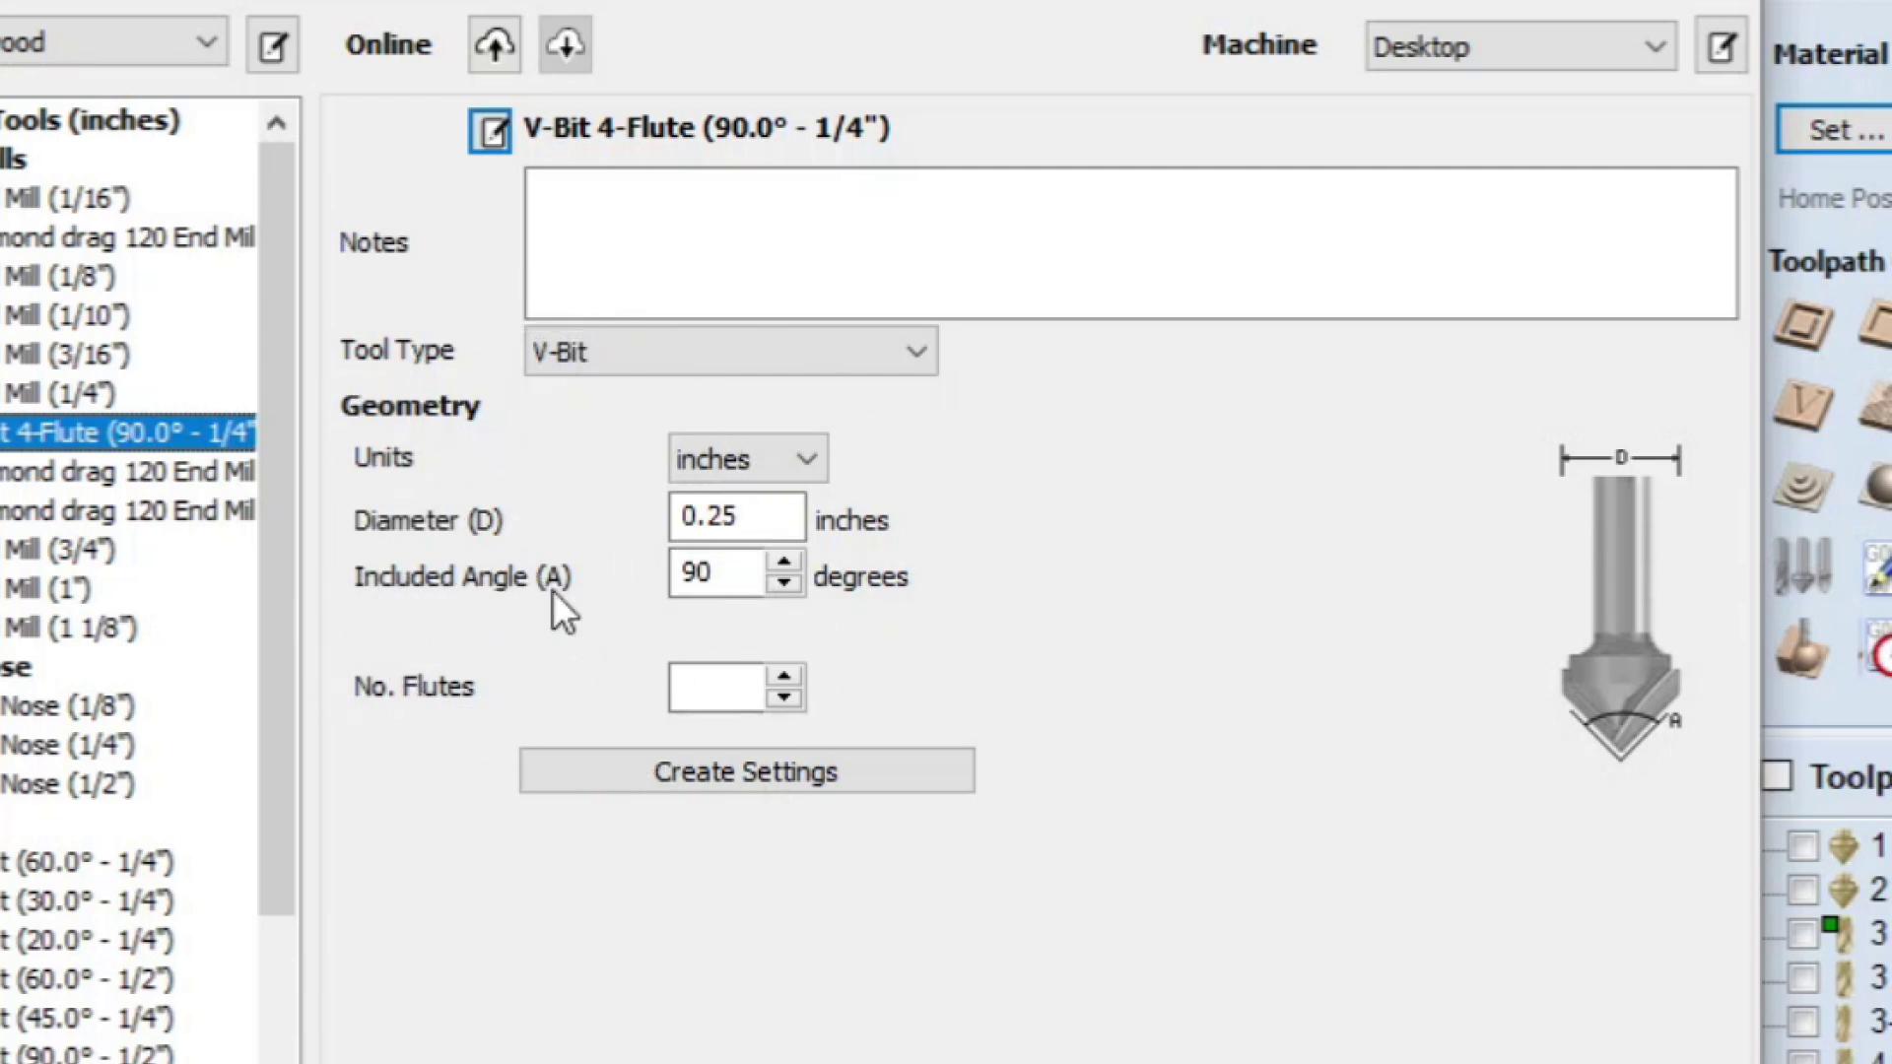
{"action": "left_click", "coordinate": [1634, 712]}
{"action": "left_click", "coordinate": [1636, 749]}
{"action": "left_click", "coordinate": [1636, 749]}
{"action": "left_click", "coordinate": [1630, 483]}
{"action": "left_click", "coordinate": [1630, 482]}
Step: Switch the tool type to Drill to view its geometry, and return it to End Mill
{"action": "left_click", "coordinate": [648, 351]}
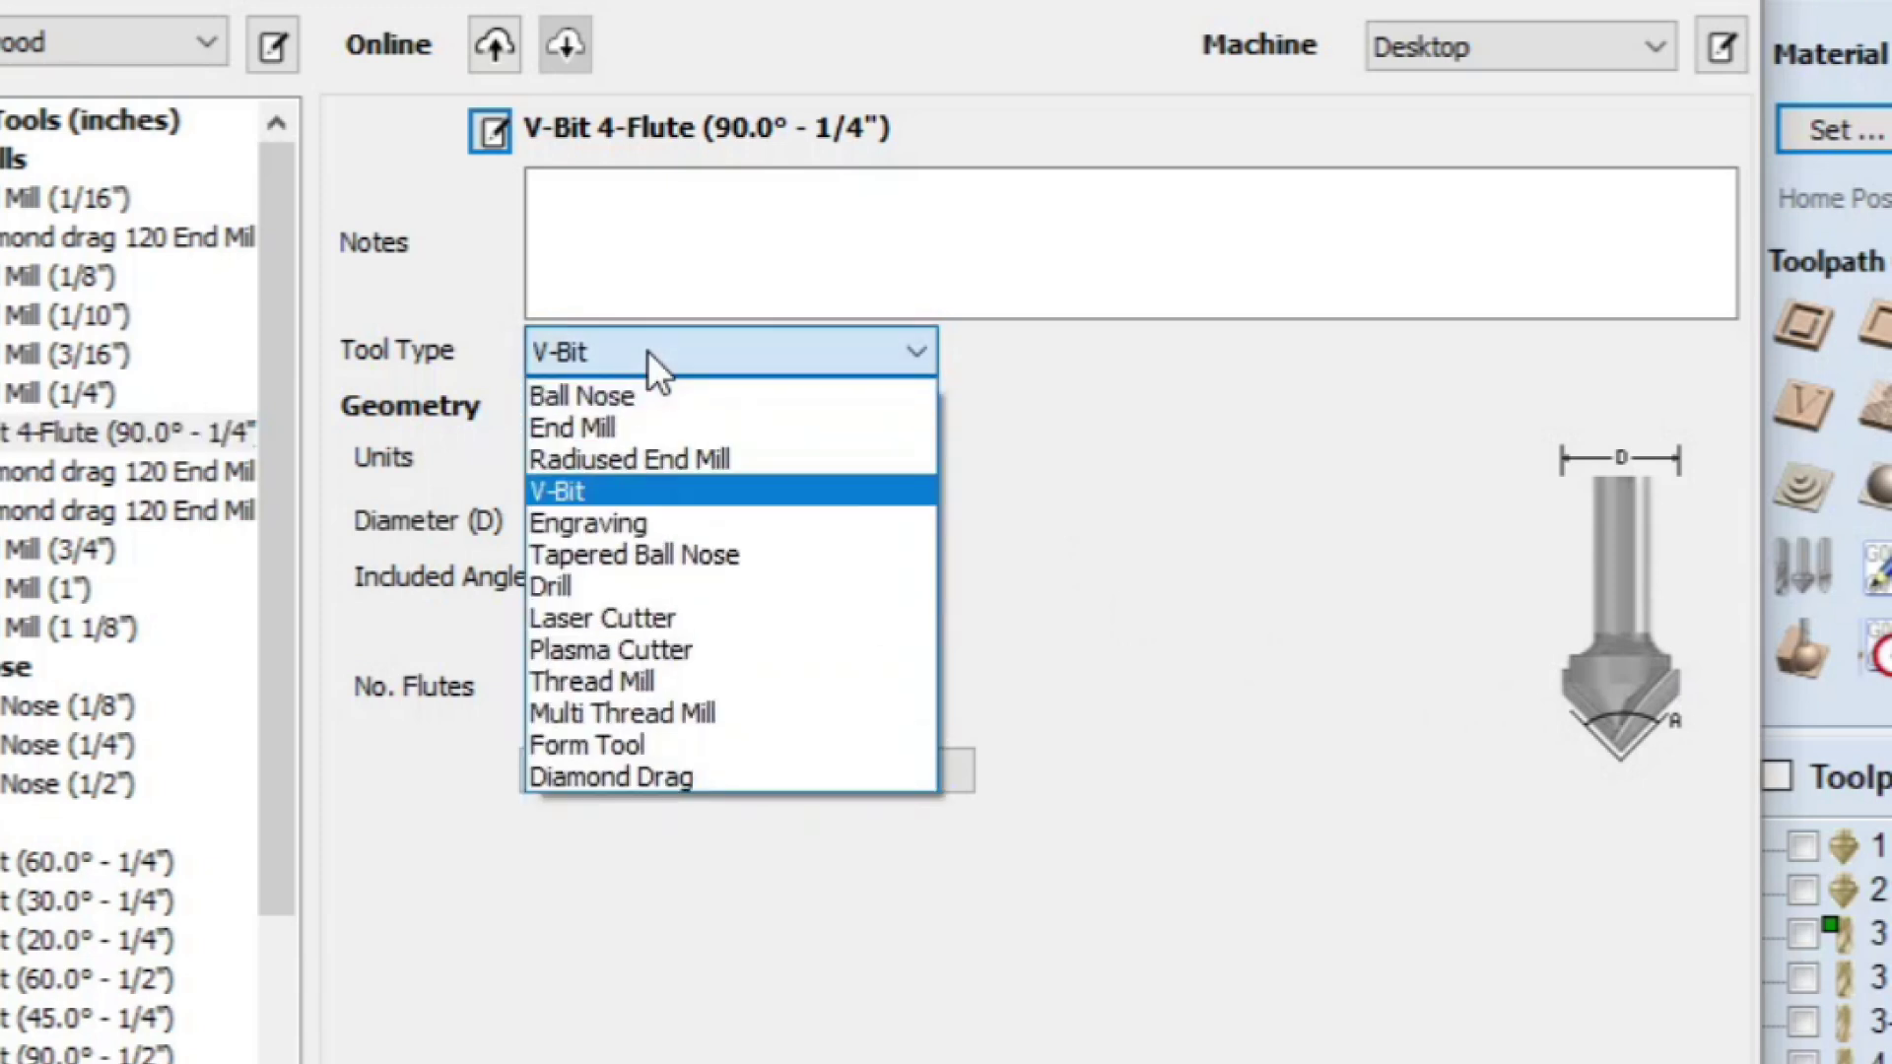
{"action": "left_click", "coordinate": [707, 581]}
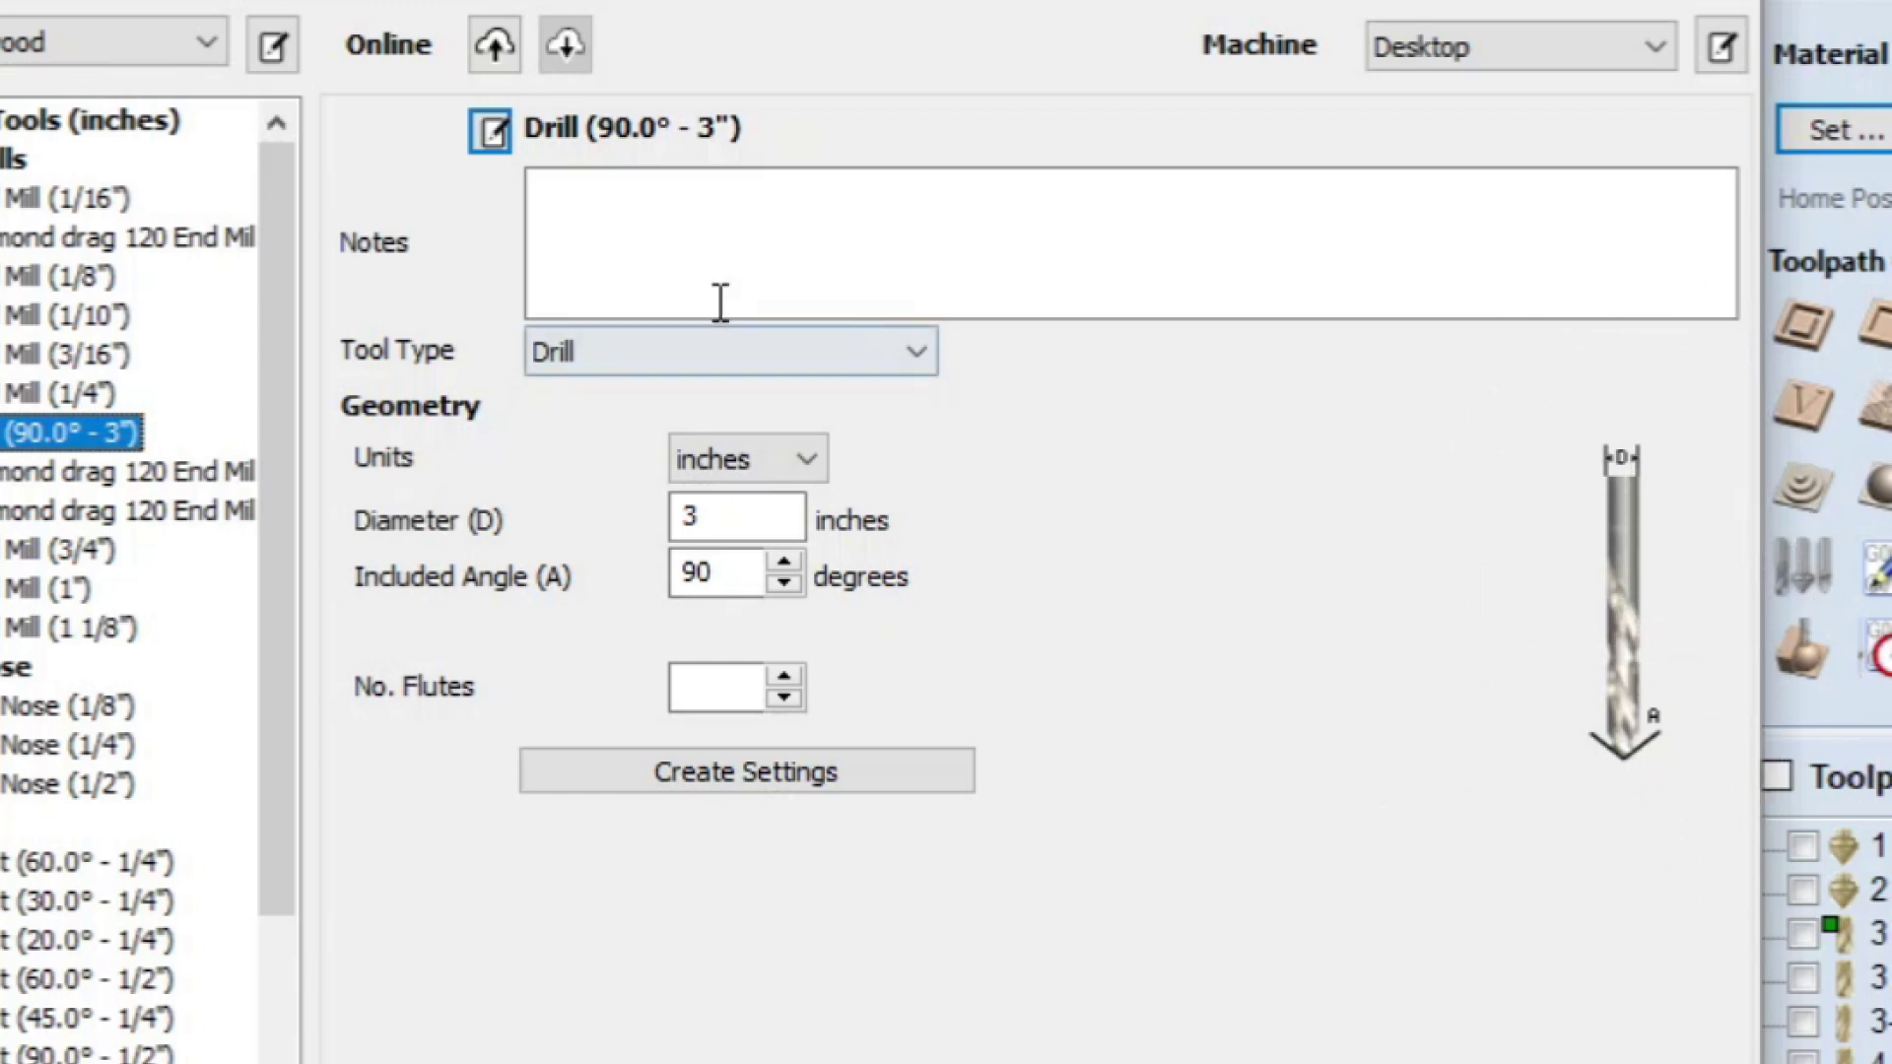
{"action": "left_click", "coordinate": [828, 367]}
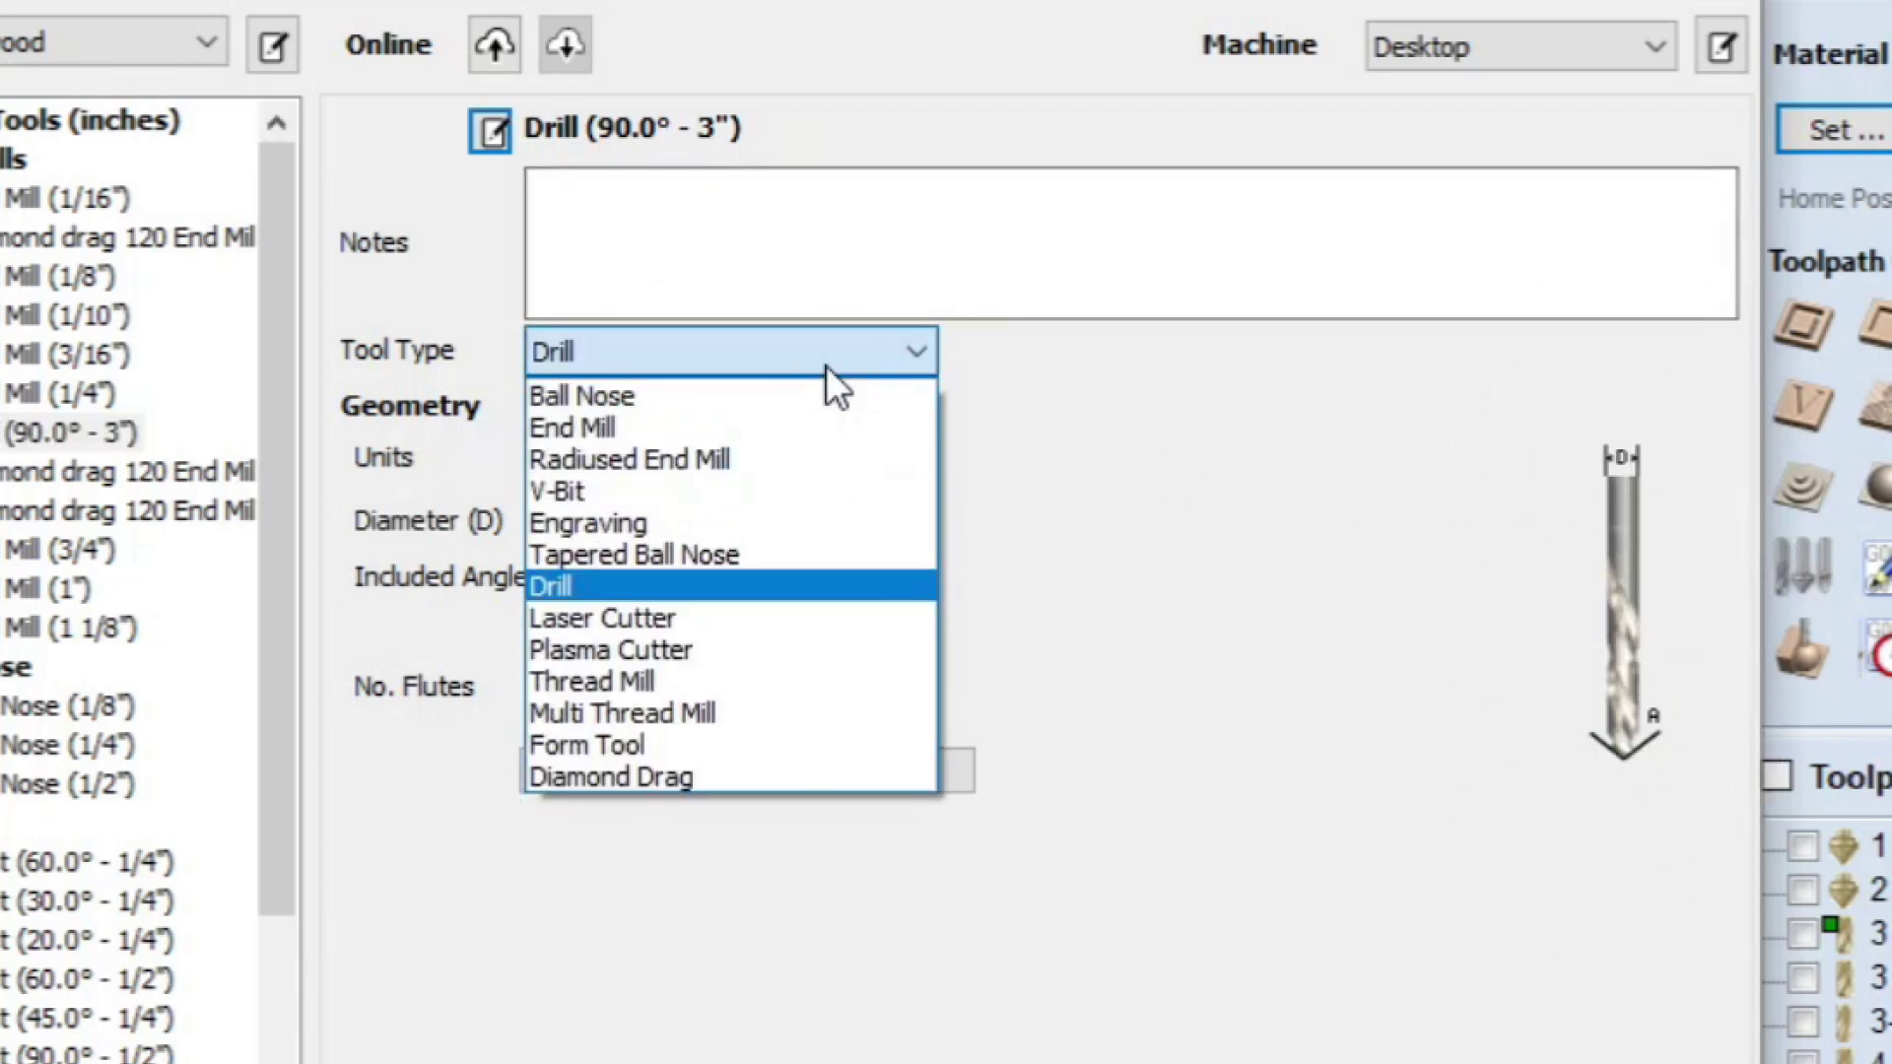
{"action": "left_click", "coordinate": [674, 427]}
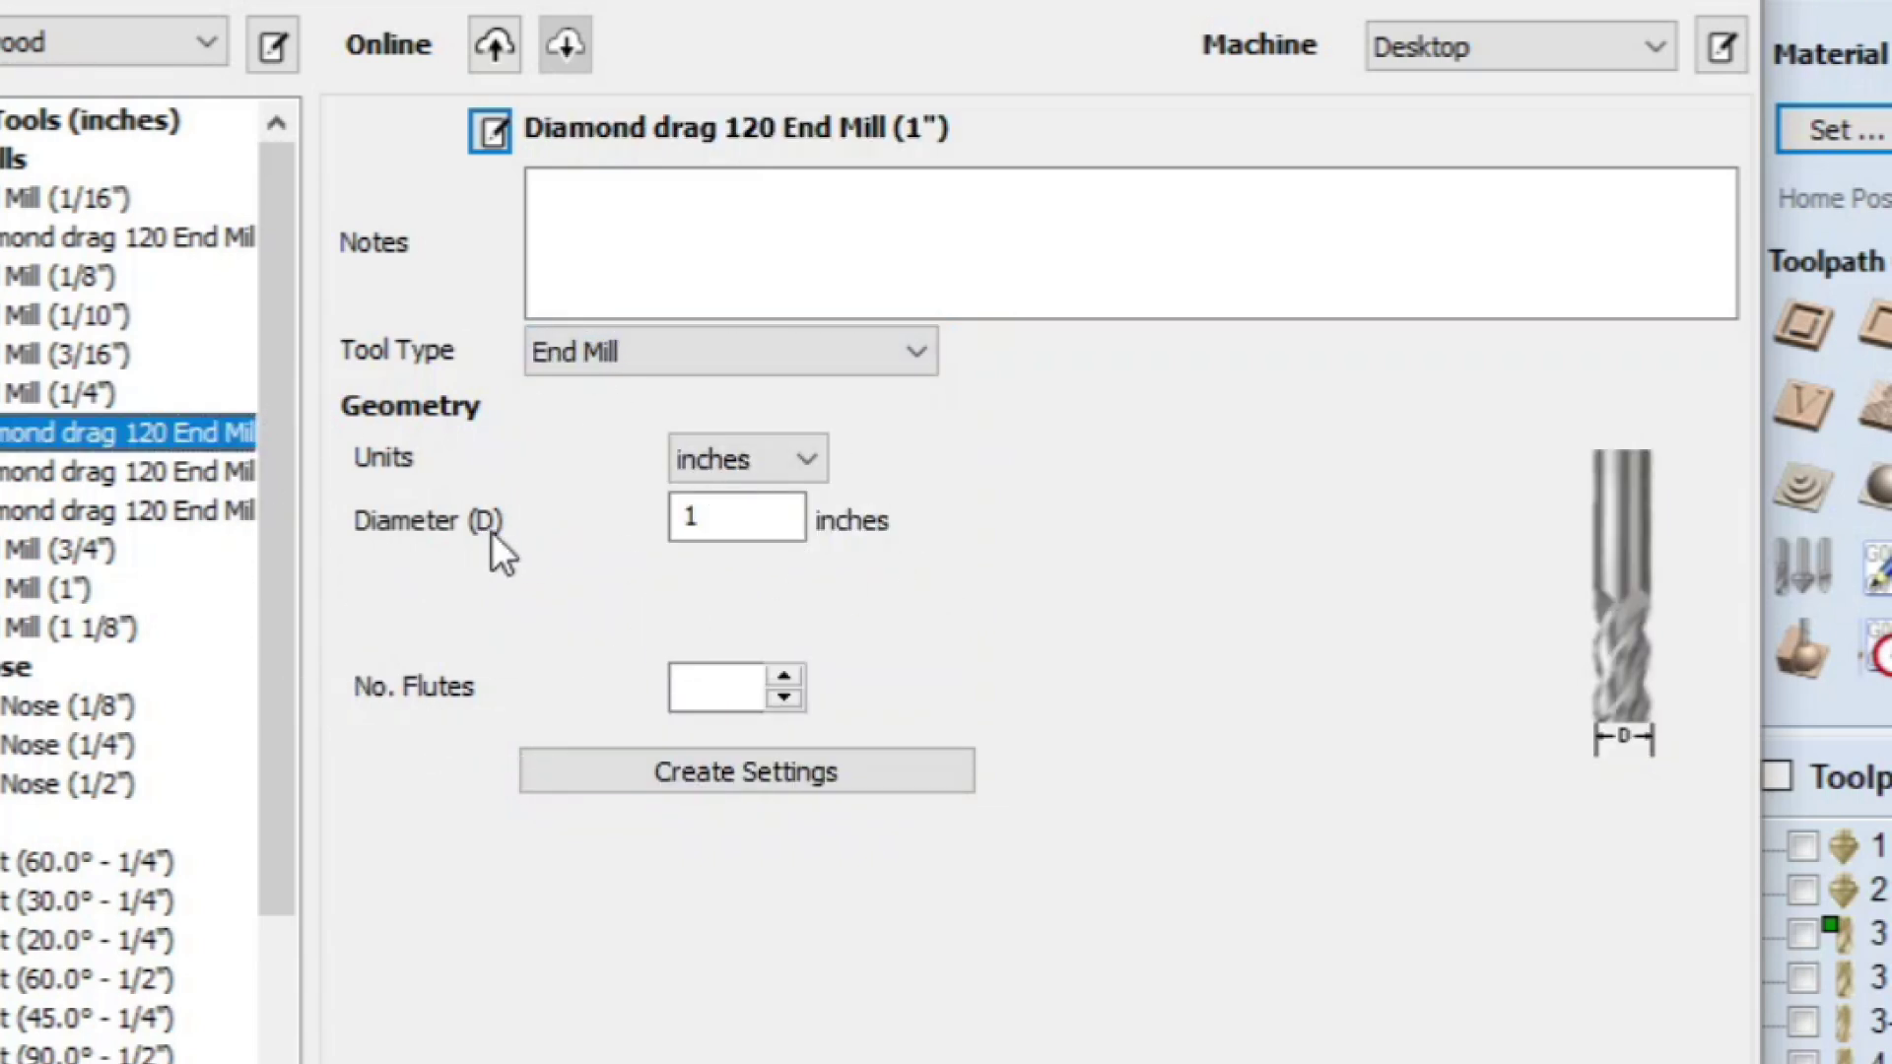
Step: Set the end mill's diameter to 1.0 with inches as its units
{"action": "left_click", "coordinate": [759, 530]}
{"action": "double_click", "coordinate": [754, 525]}
{"action": "type", "text": "1.0"}
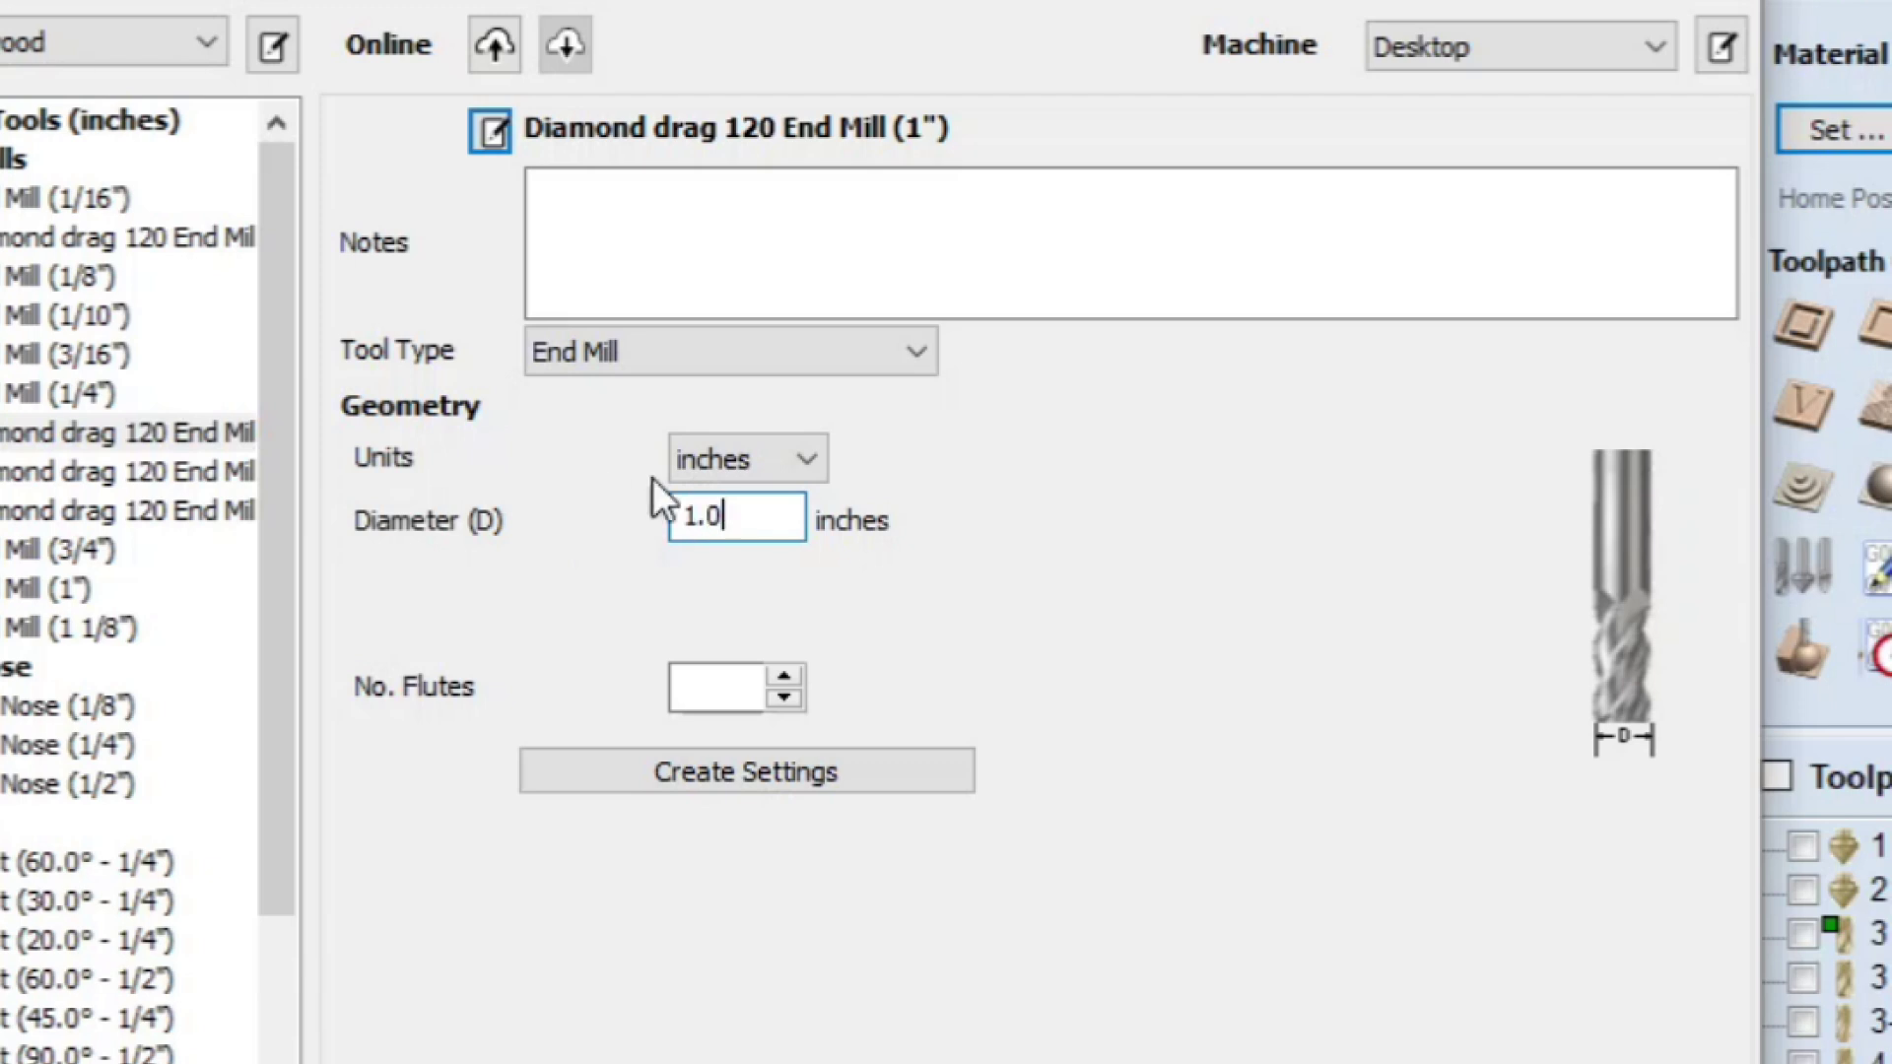
{"action": "left_click", "coordinate": [808, 457]}
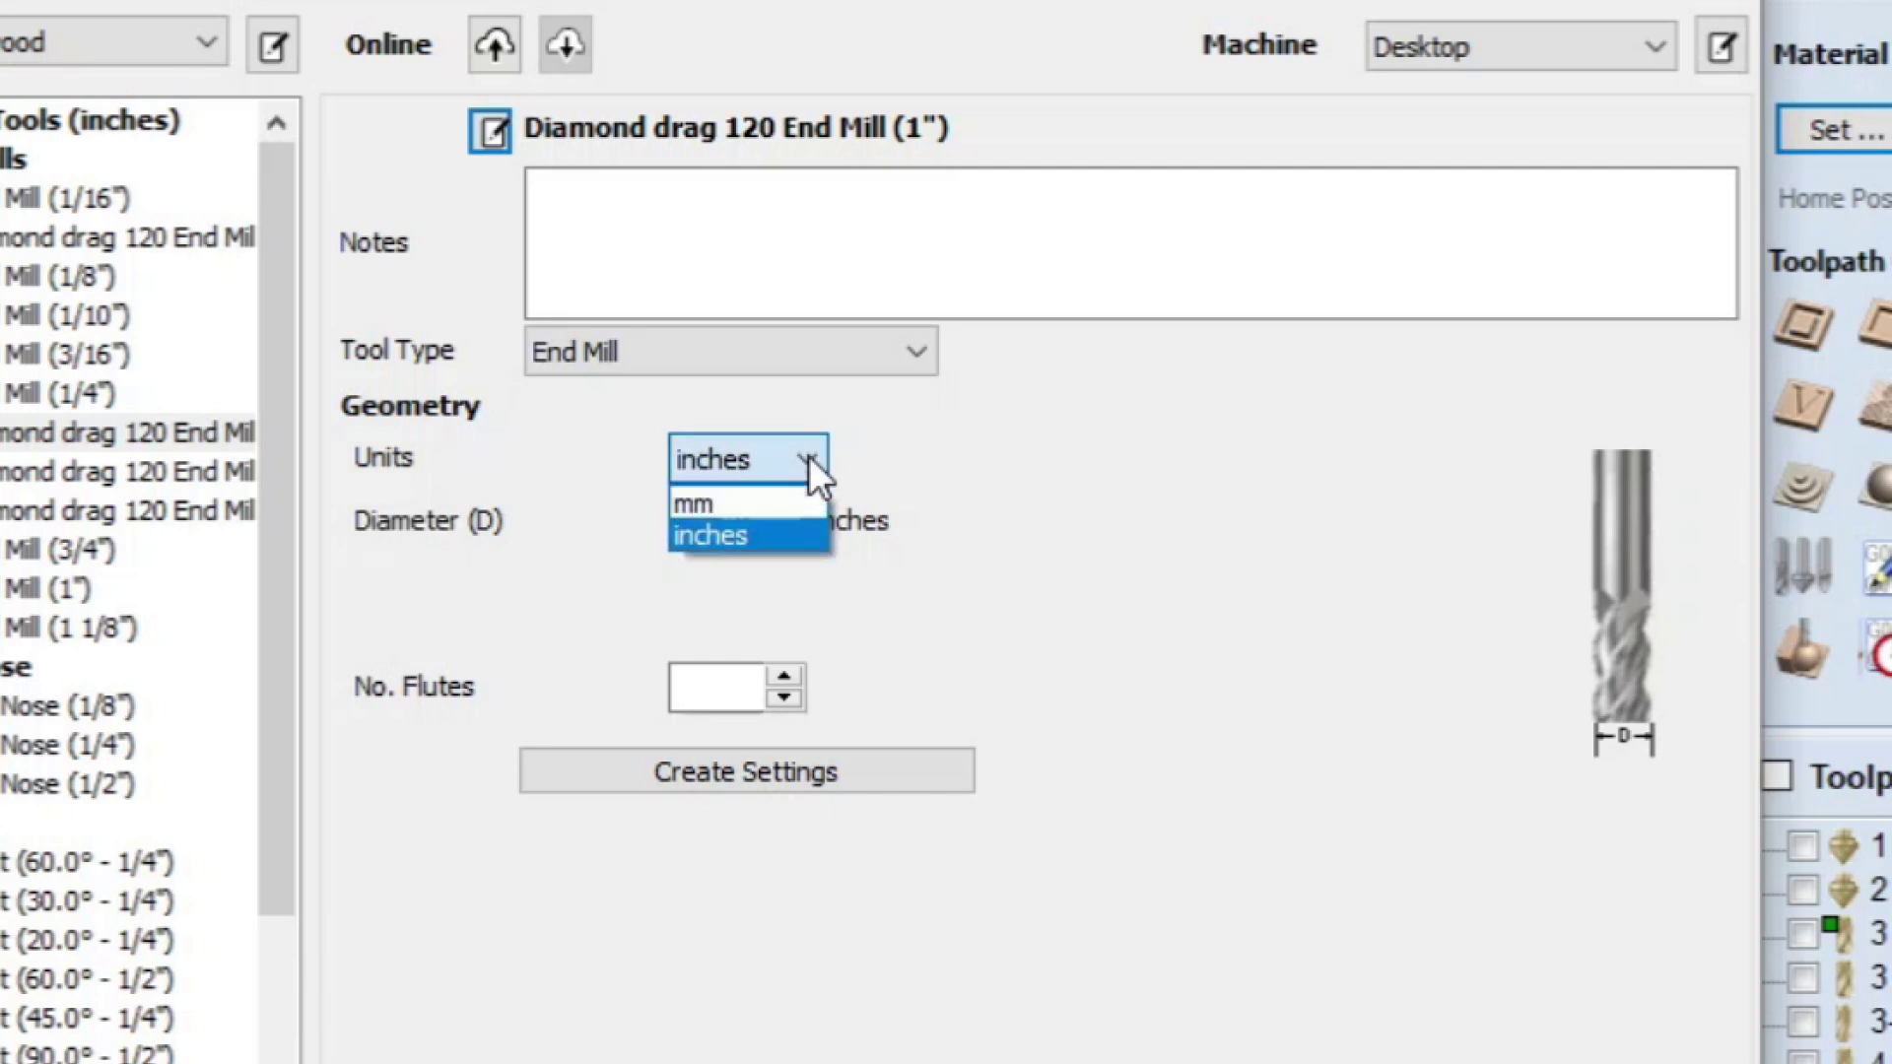
{"action": "left_click", "coordinate": [779, 538]}
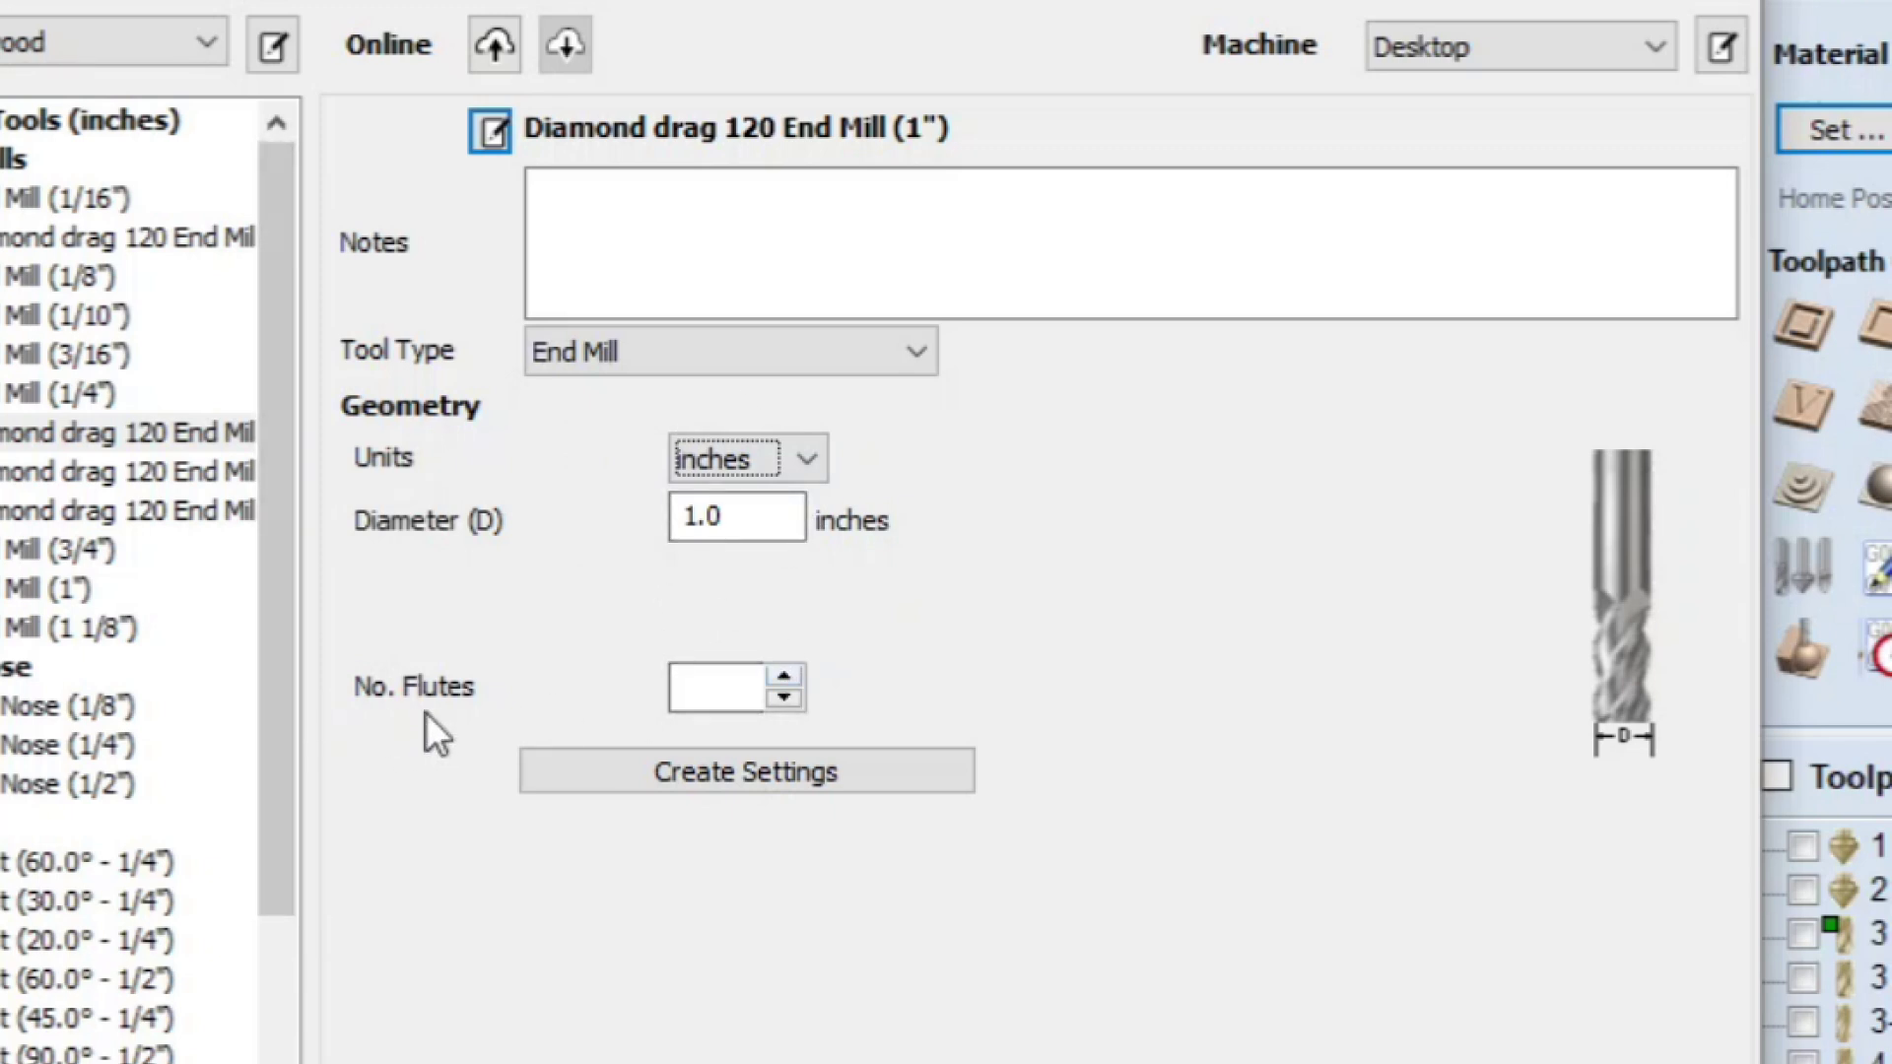
Step: Set the end mill's number of flutes to 3 and create its cutting settings for Hardwood
{"action": "left_click", "coordinate": [760, 684]}
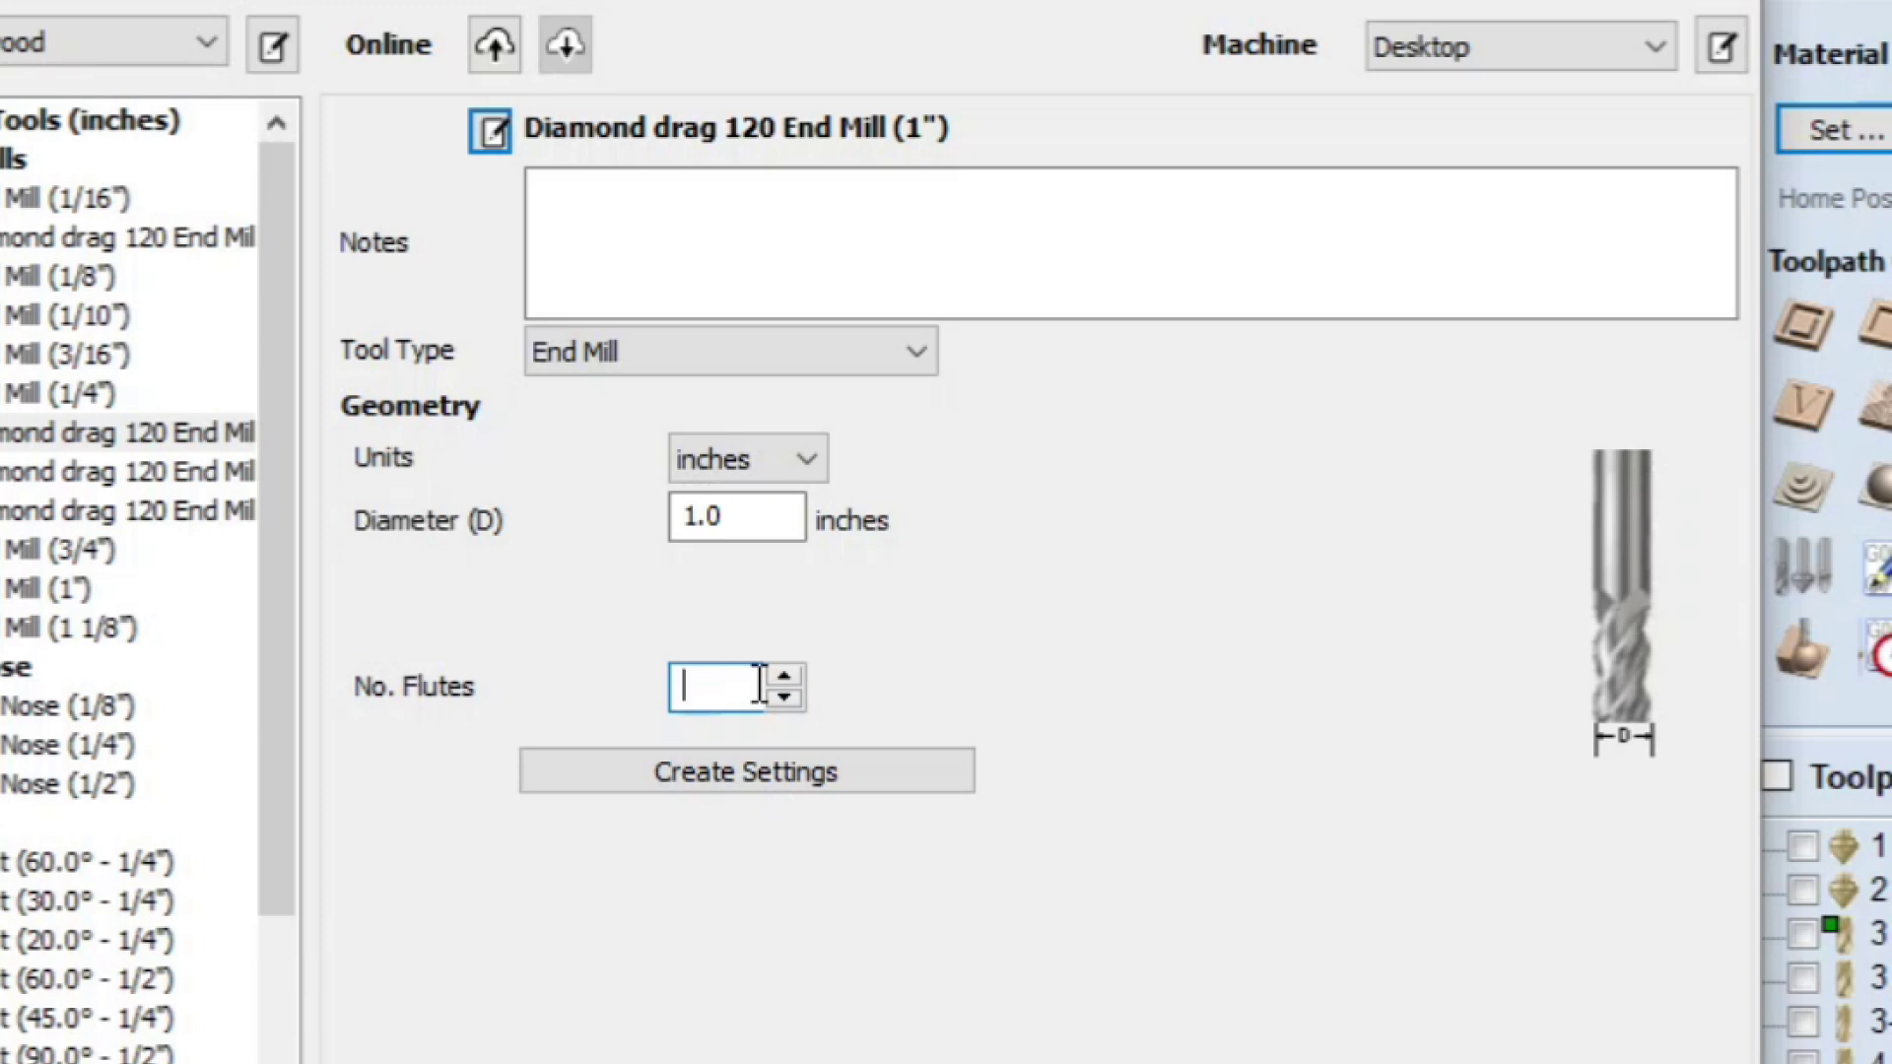
{"action": "type", "text": "3"}
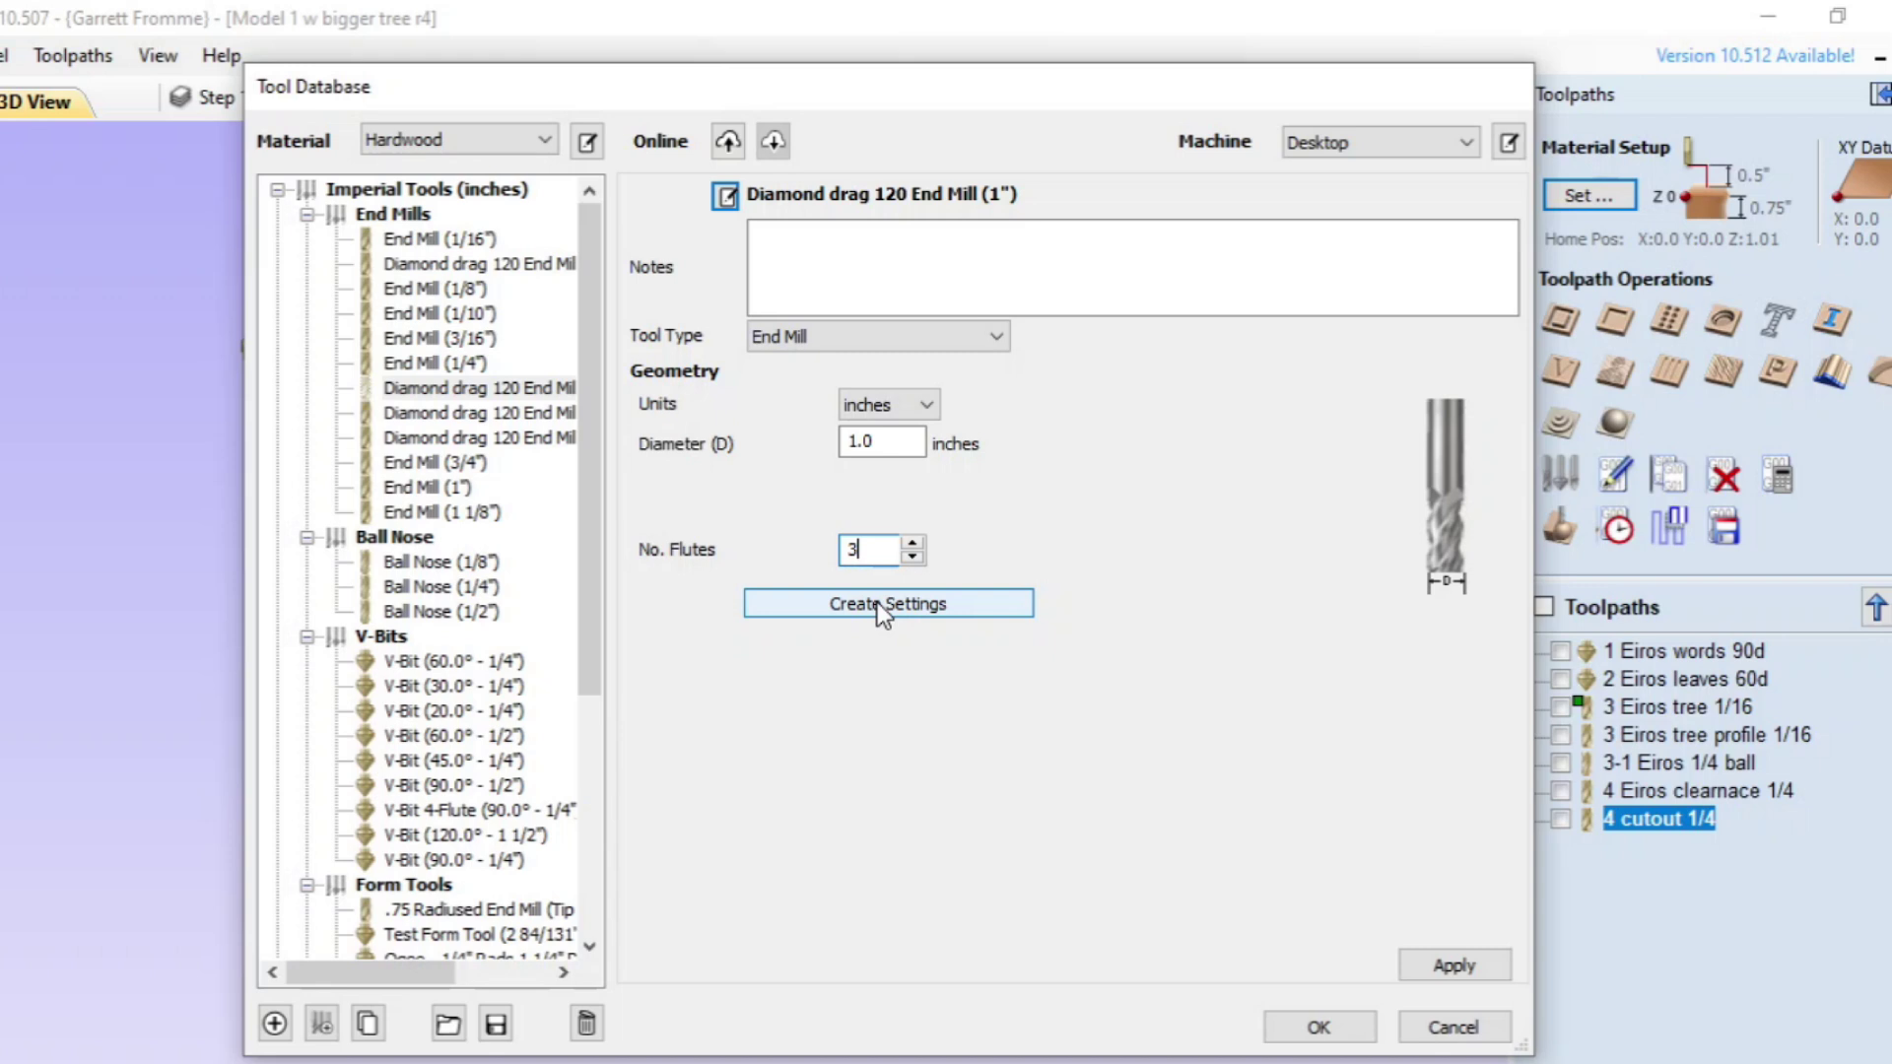
{"action": "left_click", "coordinate": [877, 601]}
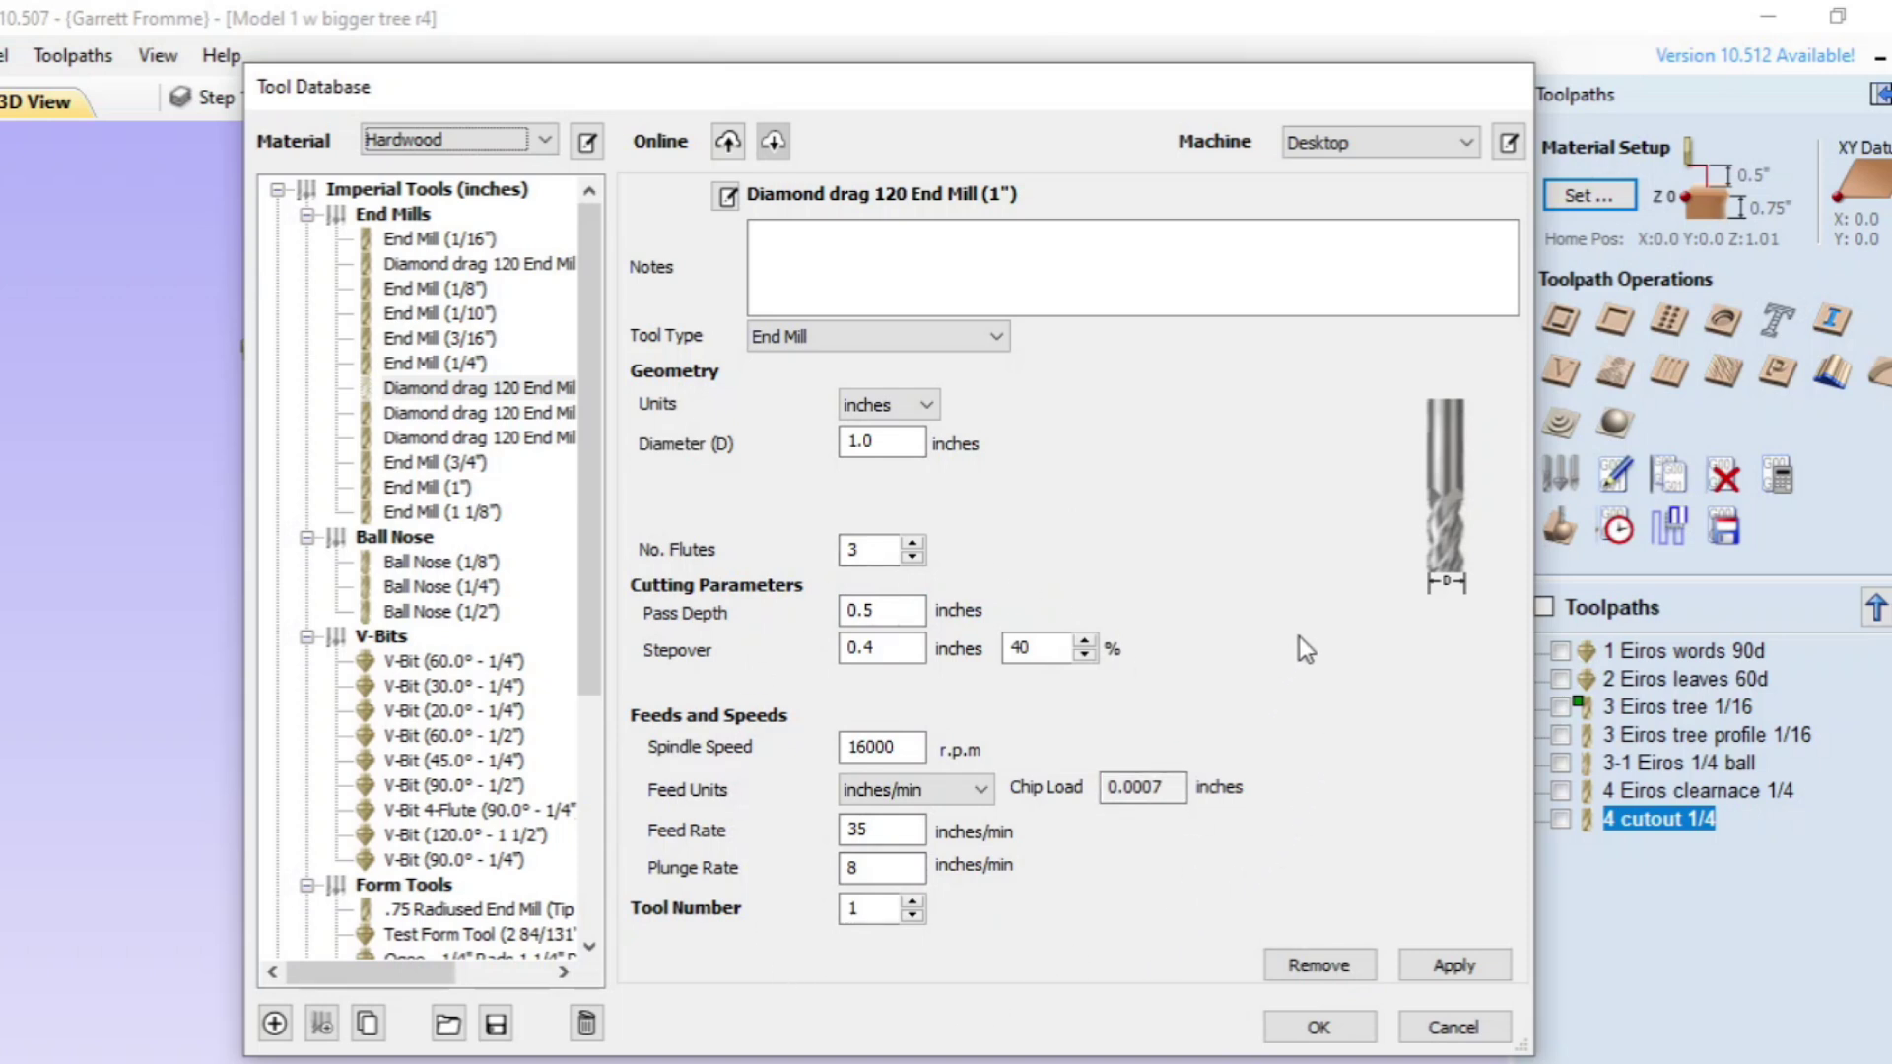
{"action": "left_click", "coordinate": [901, 870]}
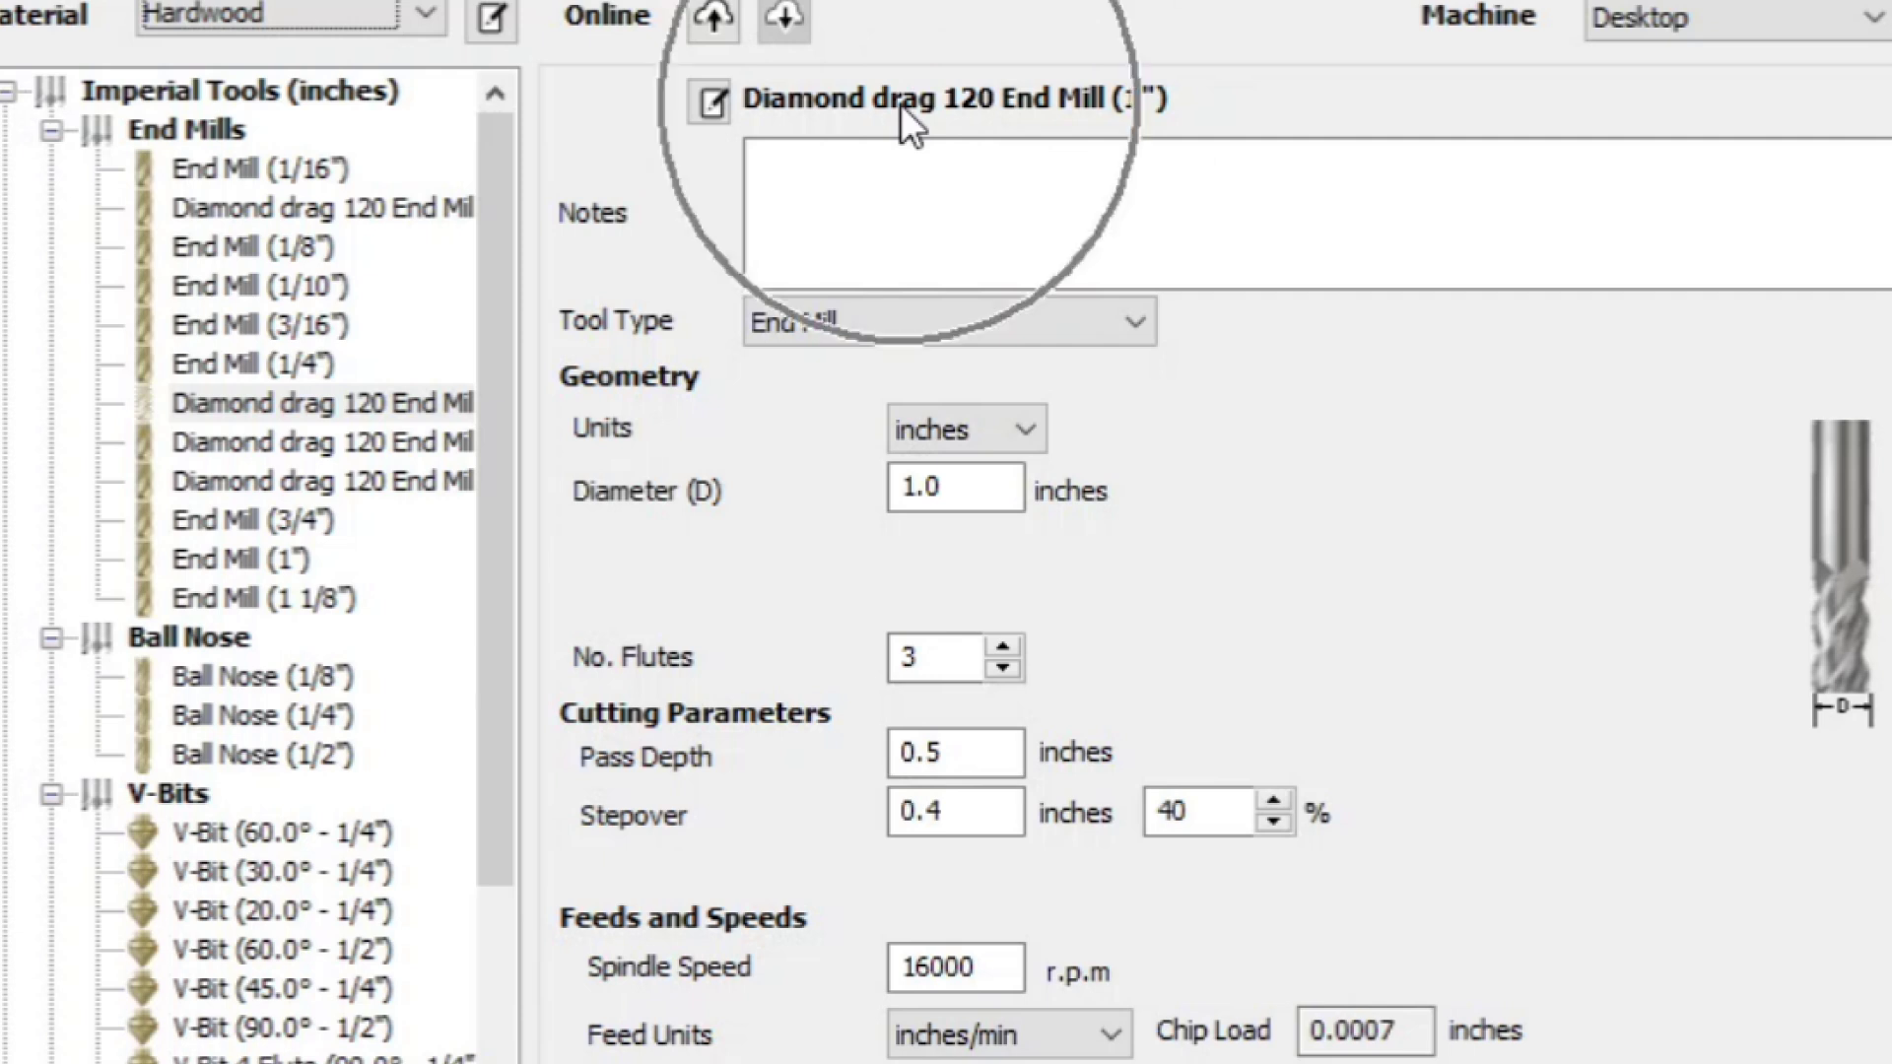
Step: Remove the "Diamond drag 120" prefix from the 1-inch end mill's name format and select the renamed tool in the tool list
{"action": "left_click", "coordinate": [710, 101]}
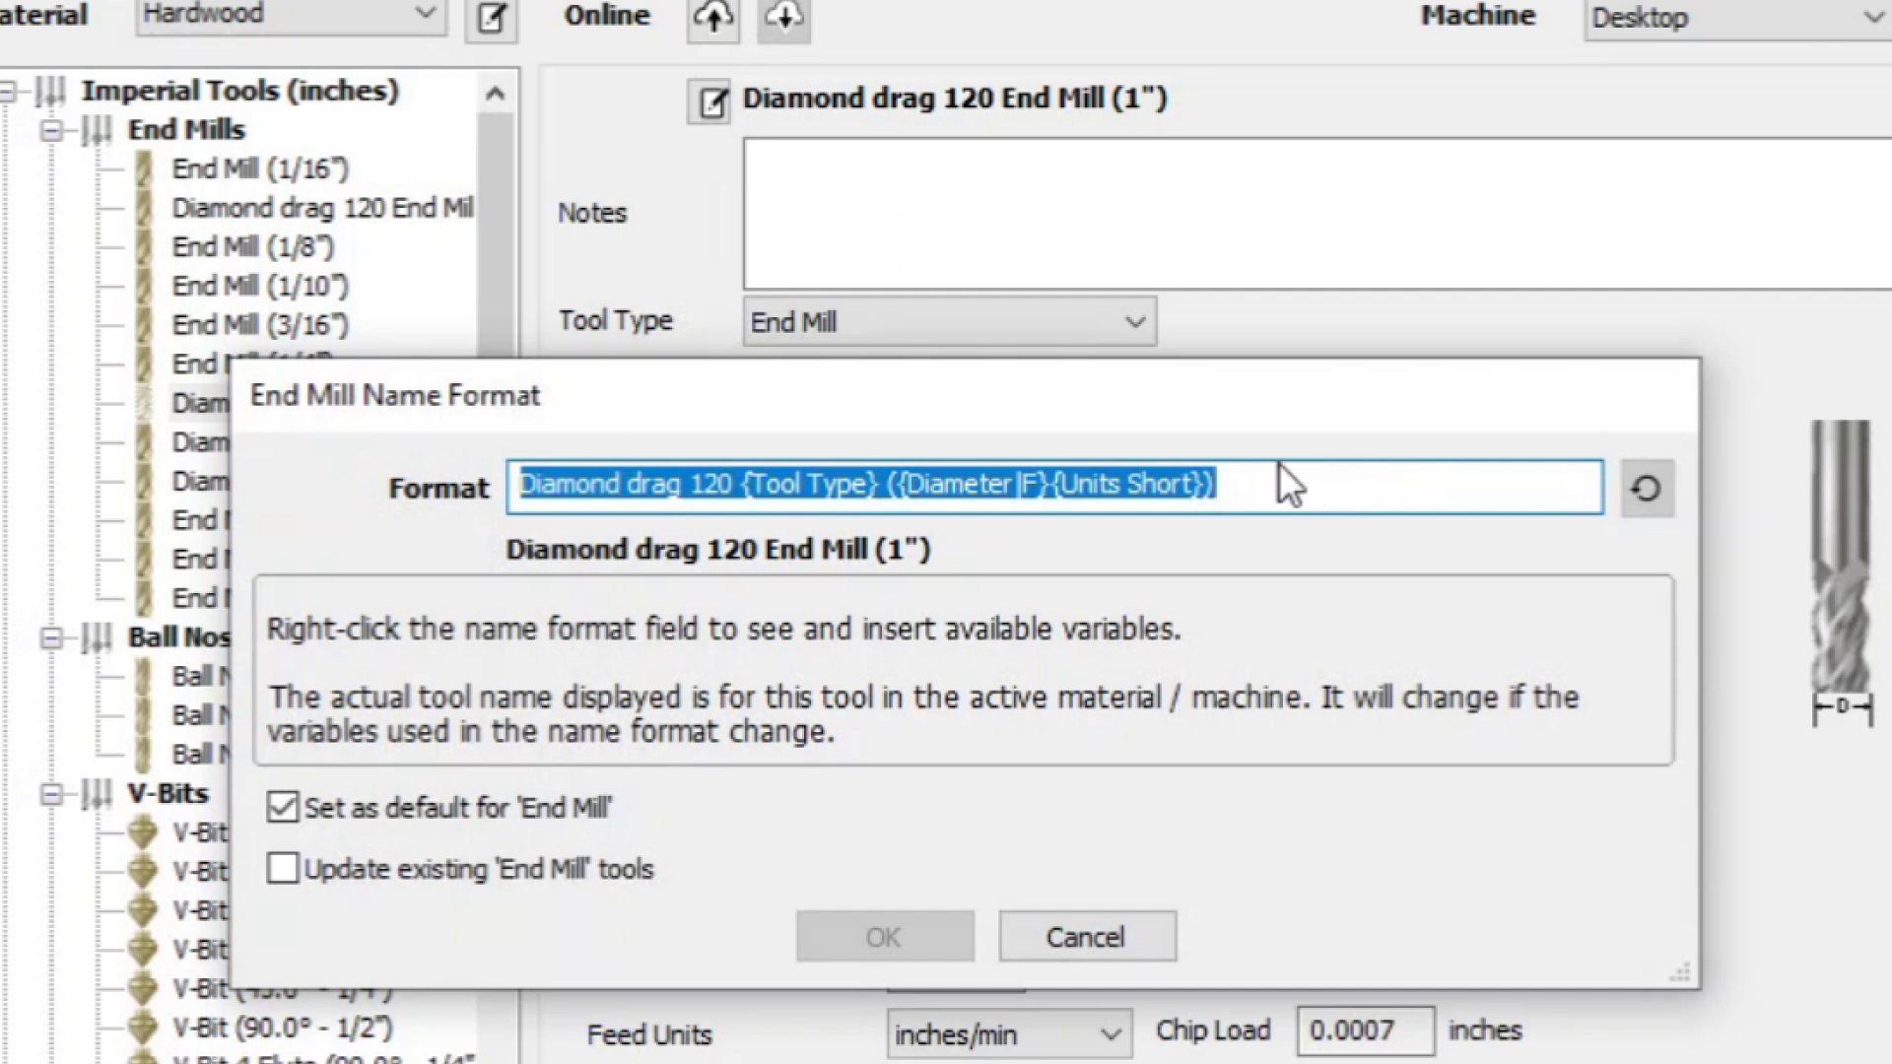
{"action": "left_click", "coordinate": [738, 487]}
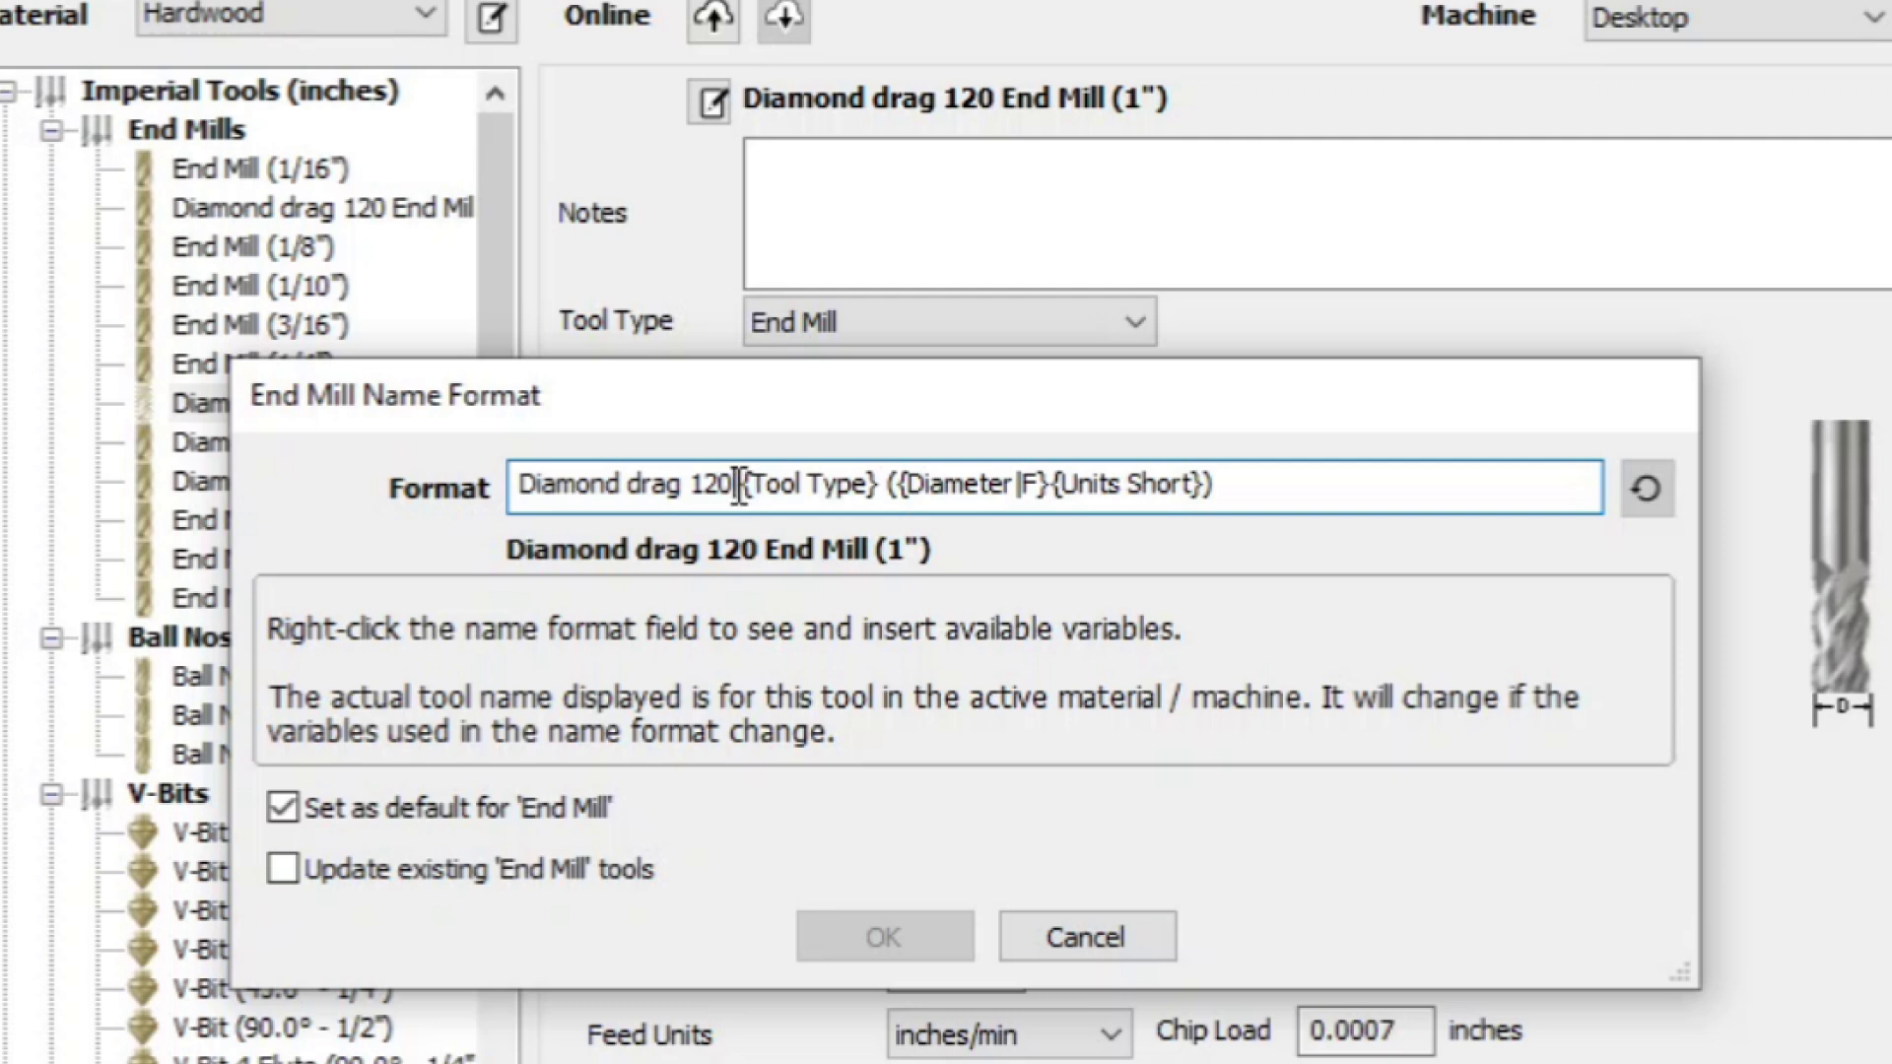
{"action": "left_click_drag", "start_coordinate": [741, 488], "coordinate": [405, 494]}
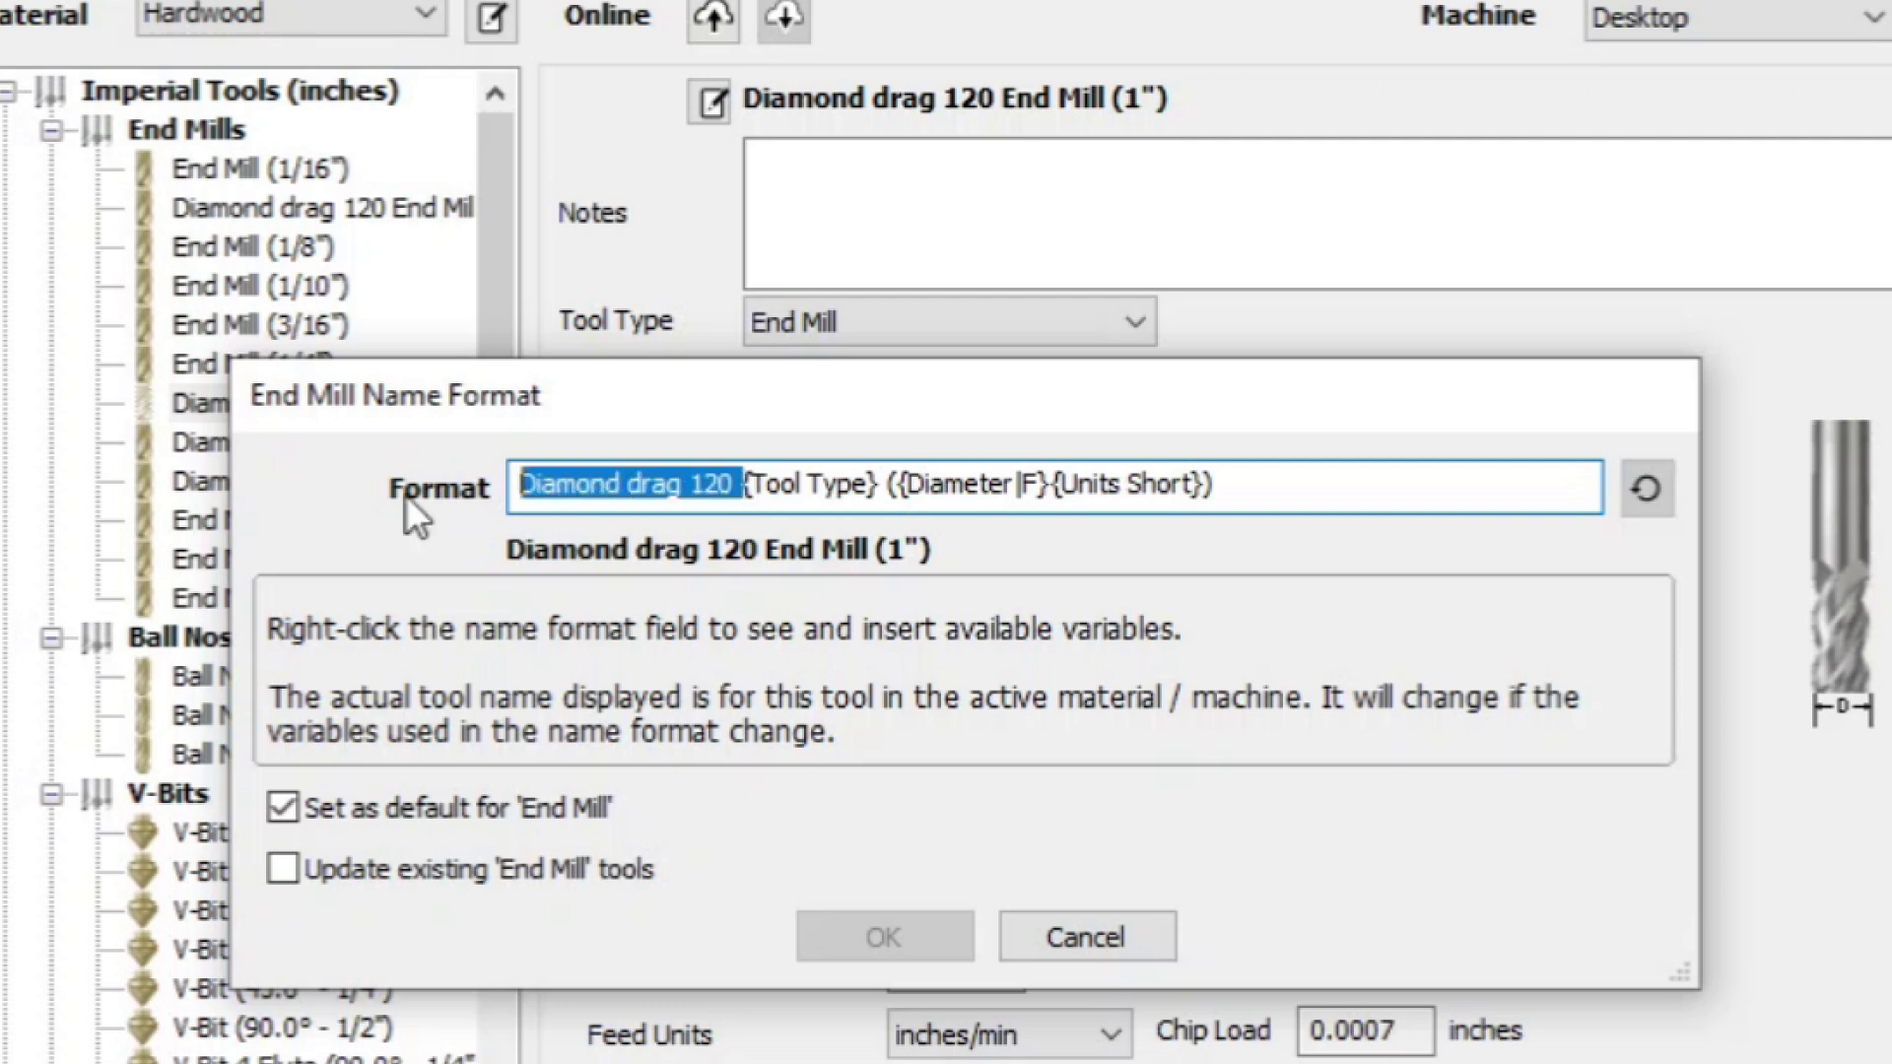
{"action": "key", "text": "BackSpace"}
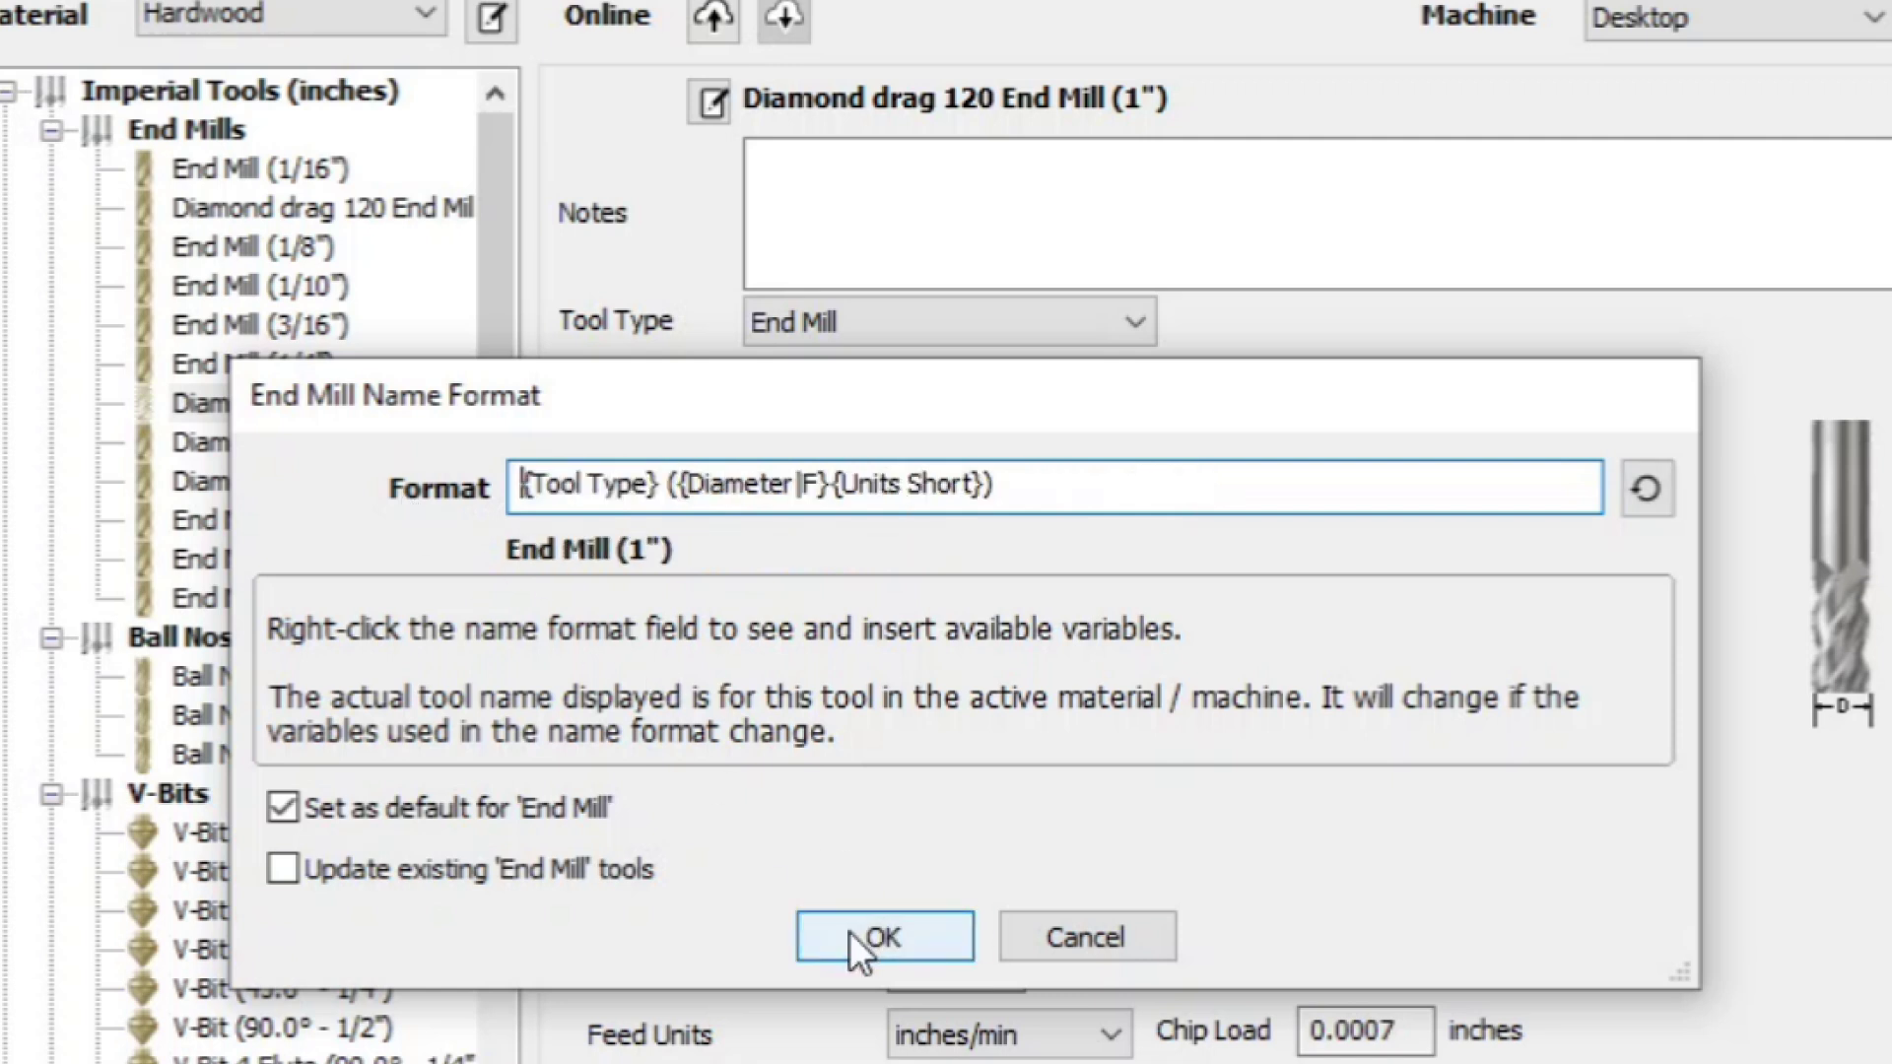
{"action": "left_click", "coordinate": [856, 116]}
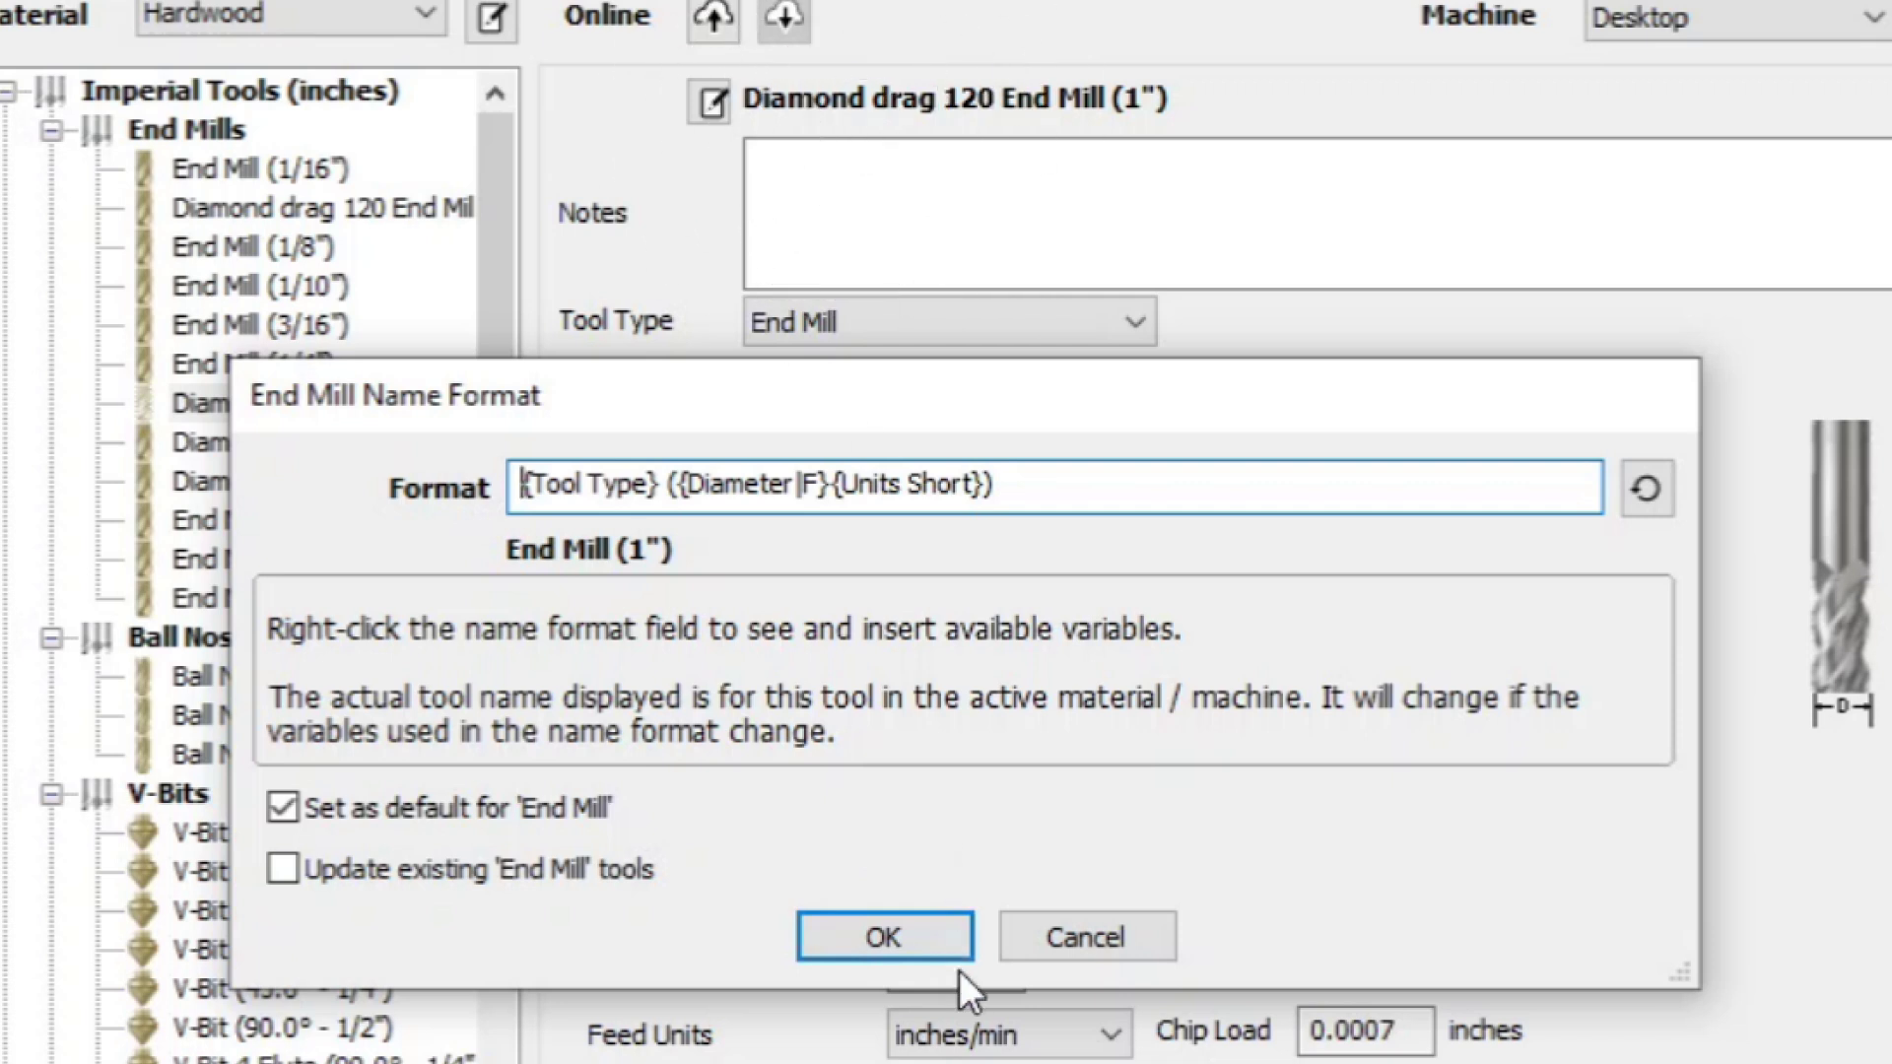
{"action": "left_click", "coordinate": [925, 952]}
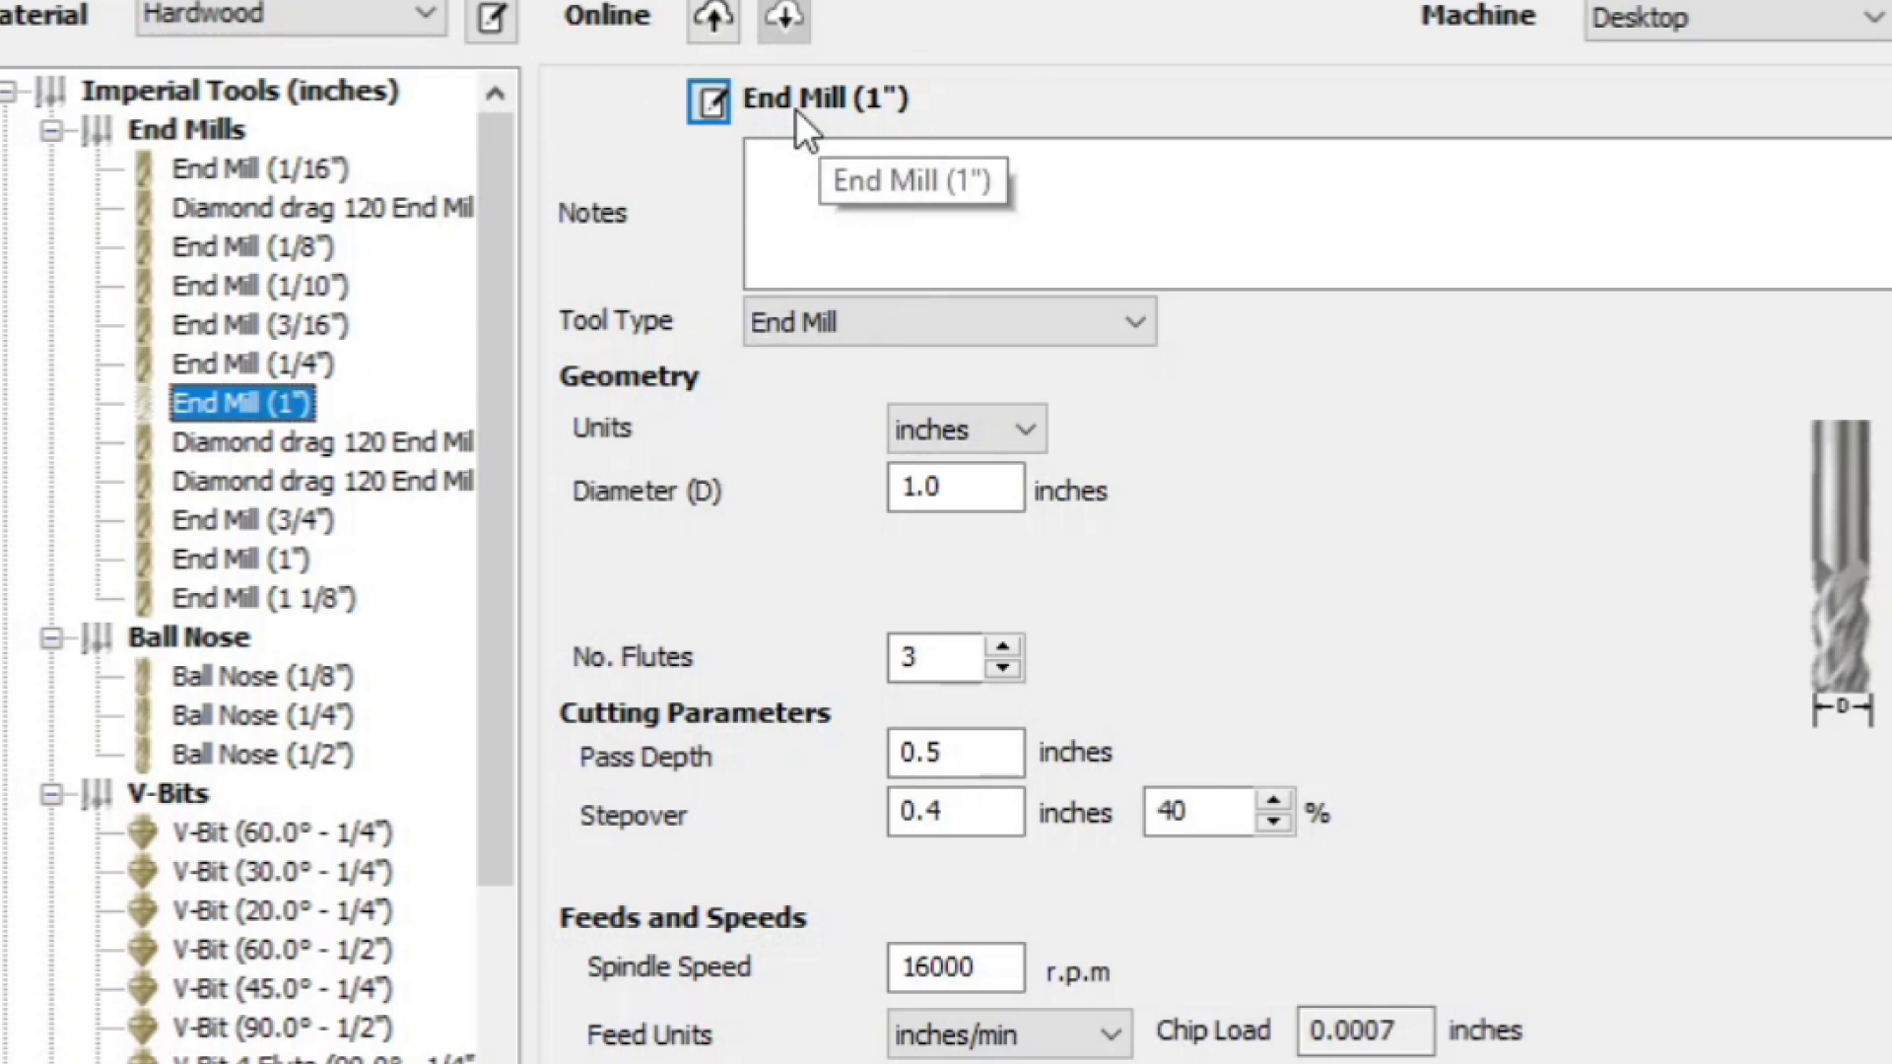
{"action": "left_click", "coordinate": [869, 104]}
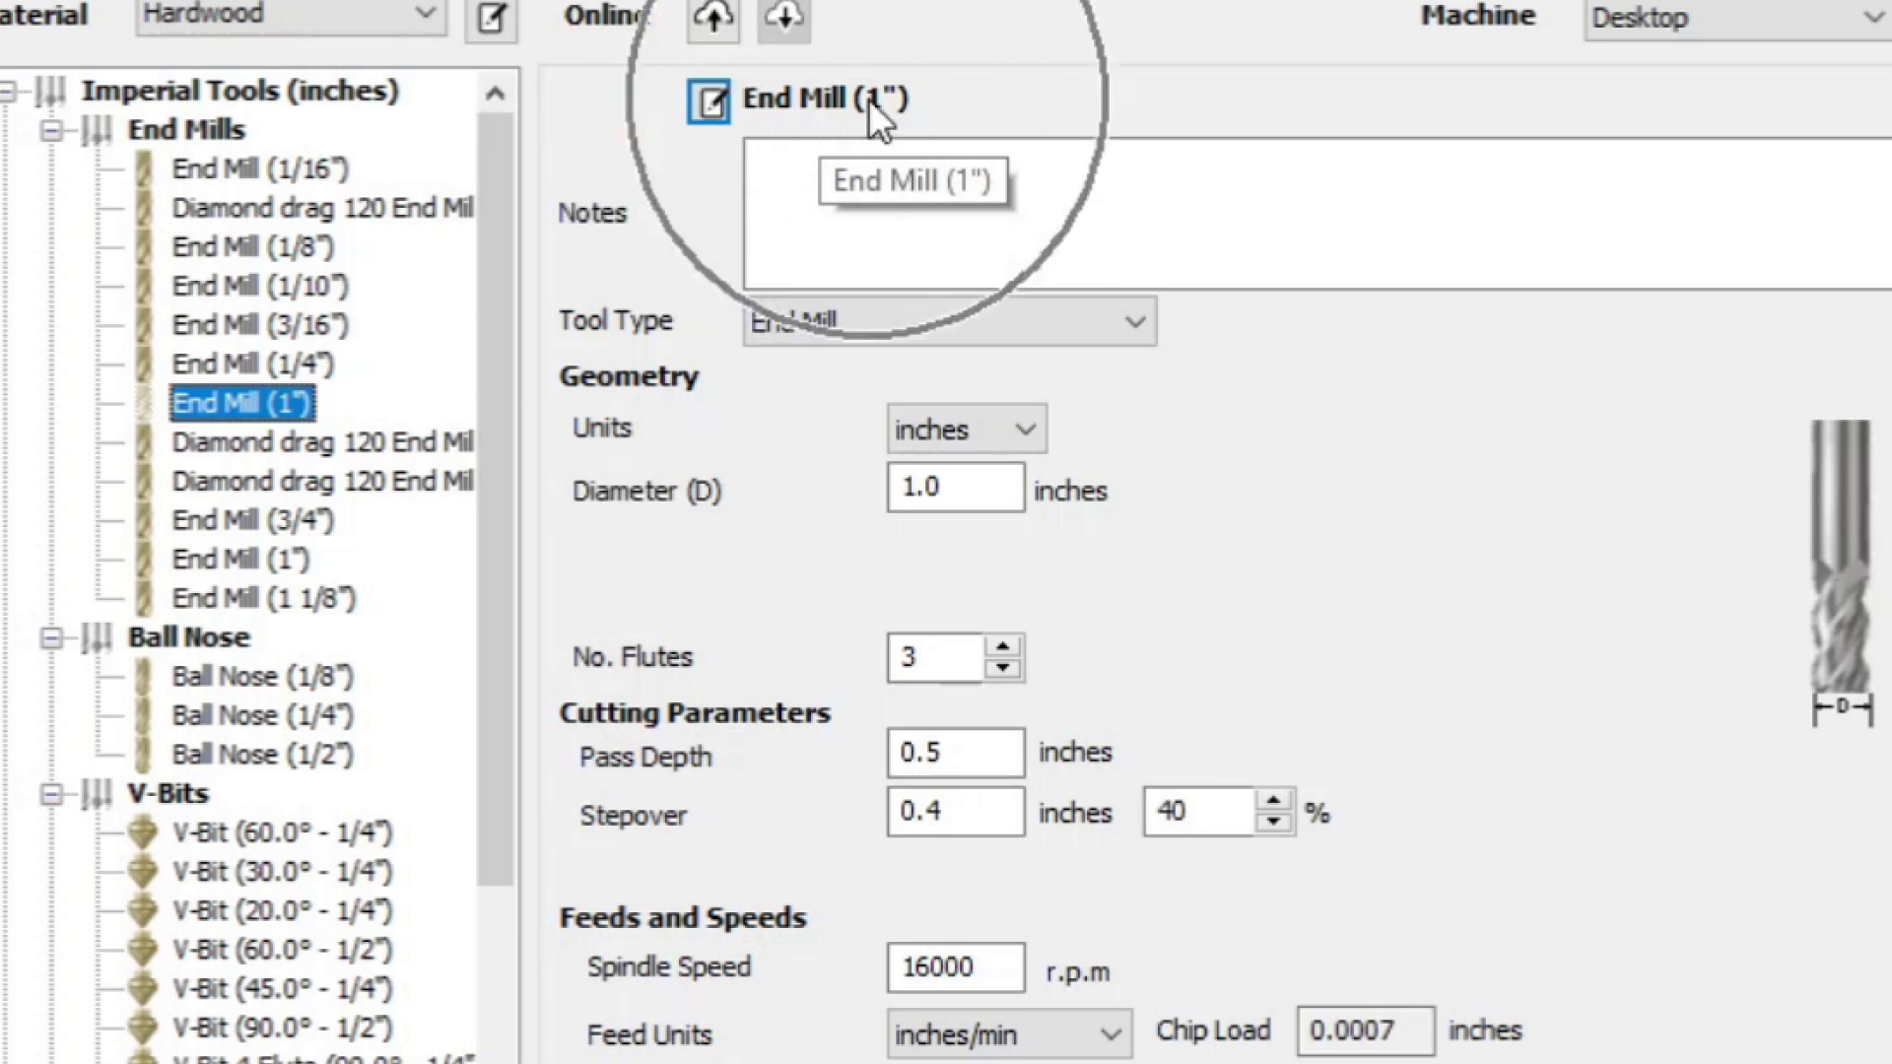
{"action": "left_click", "coordinate": [240, 414]}
{"action": "left_click", "coordinate": [239, 403]}
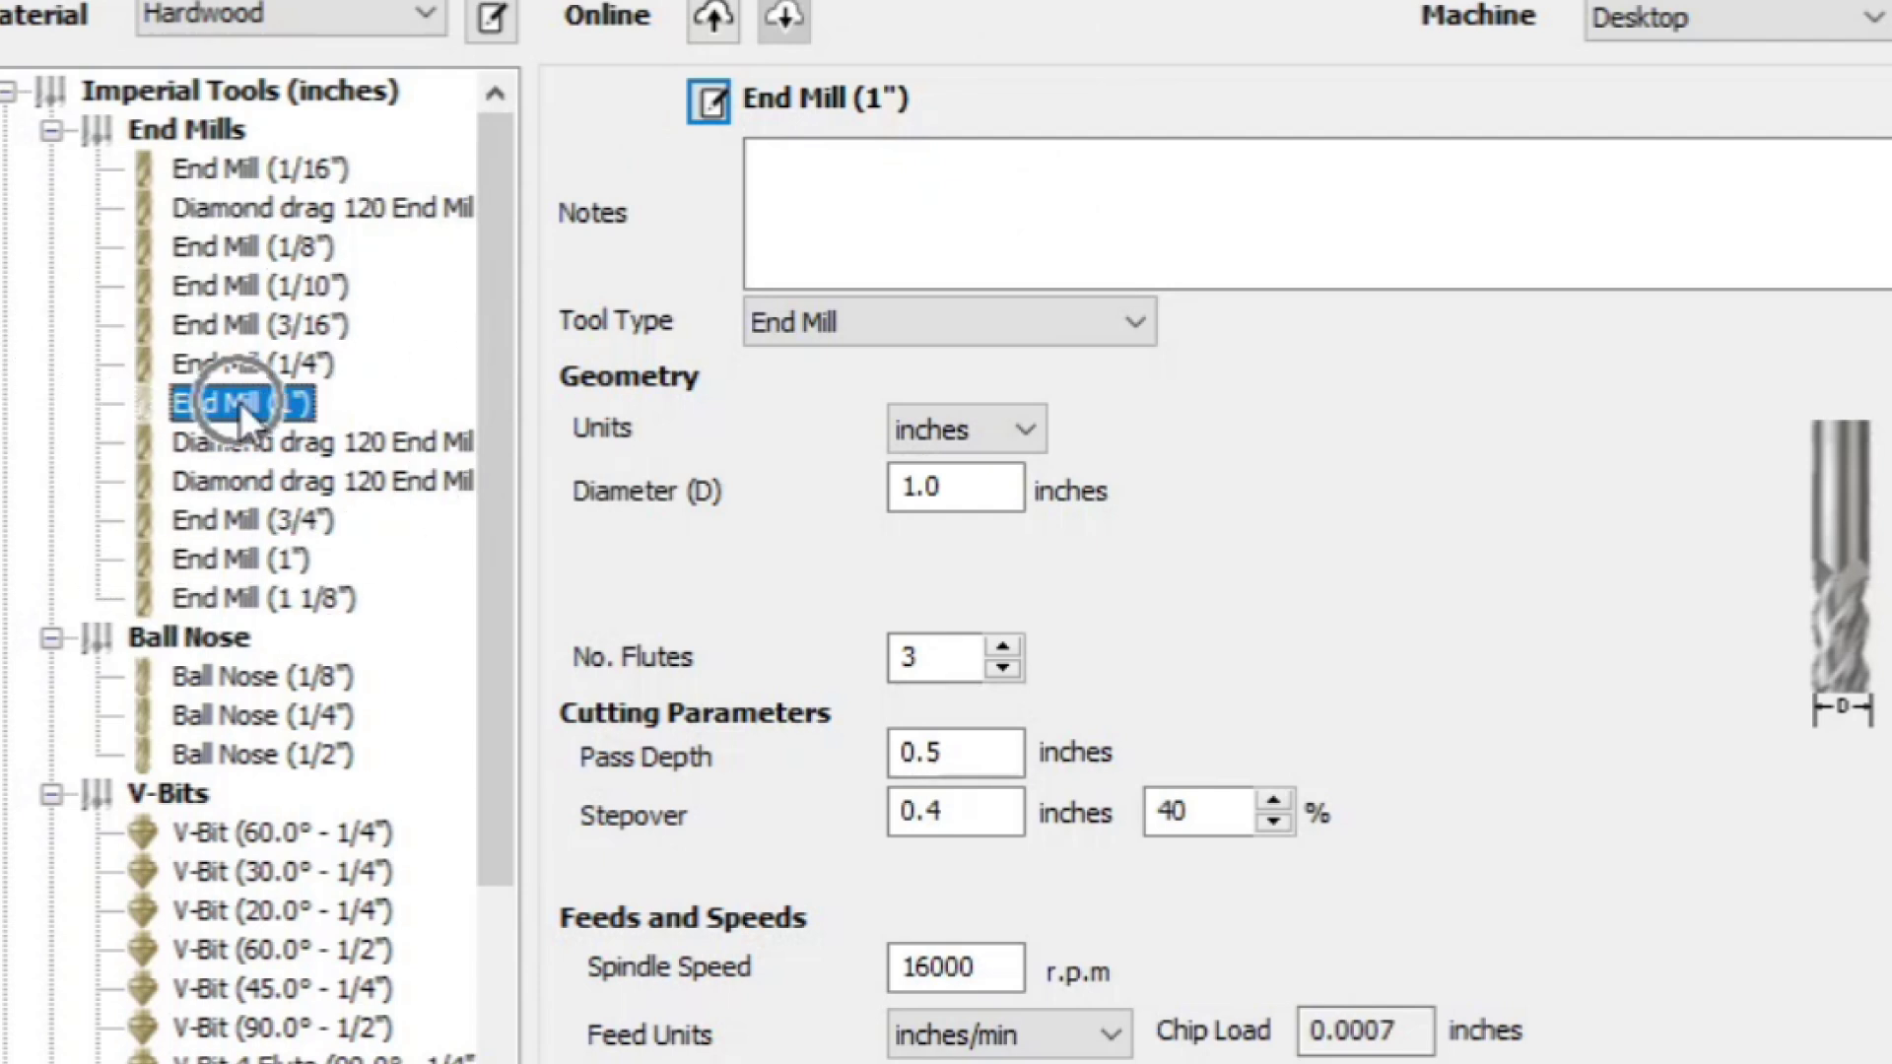
{"action": "left_click", "coordinate": [240, 403]}
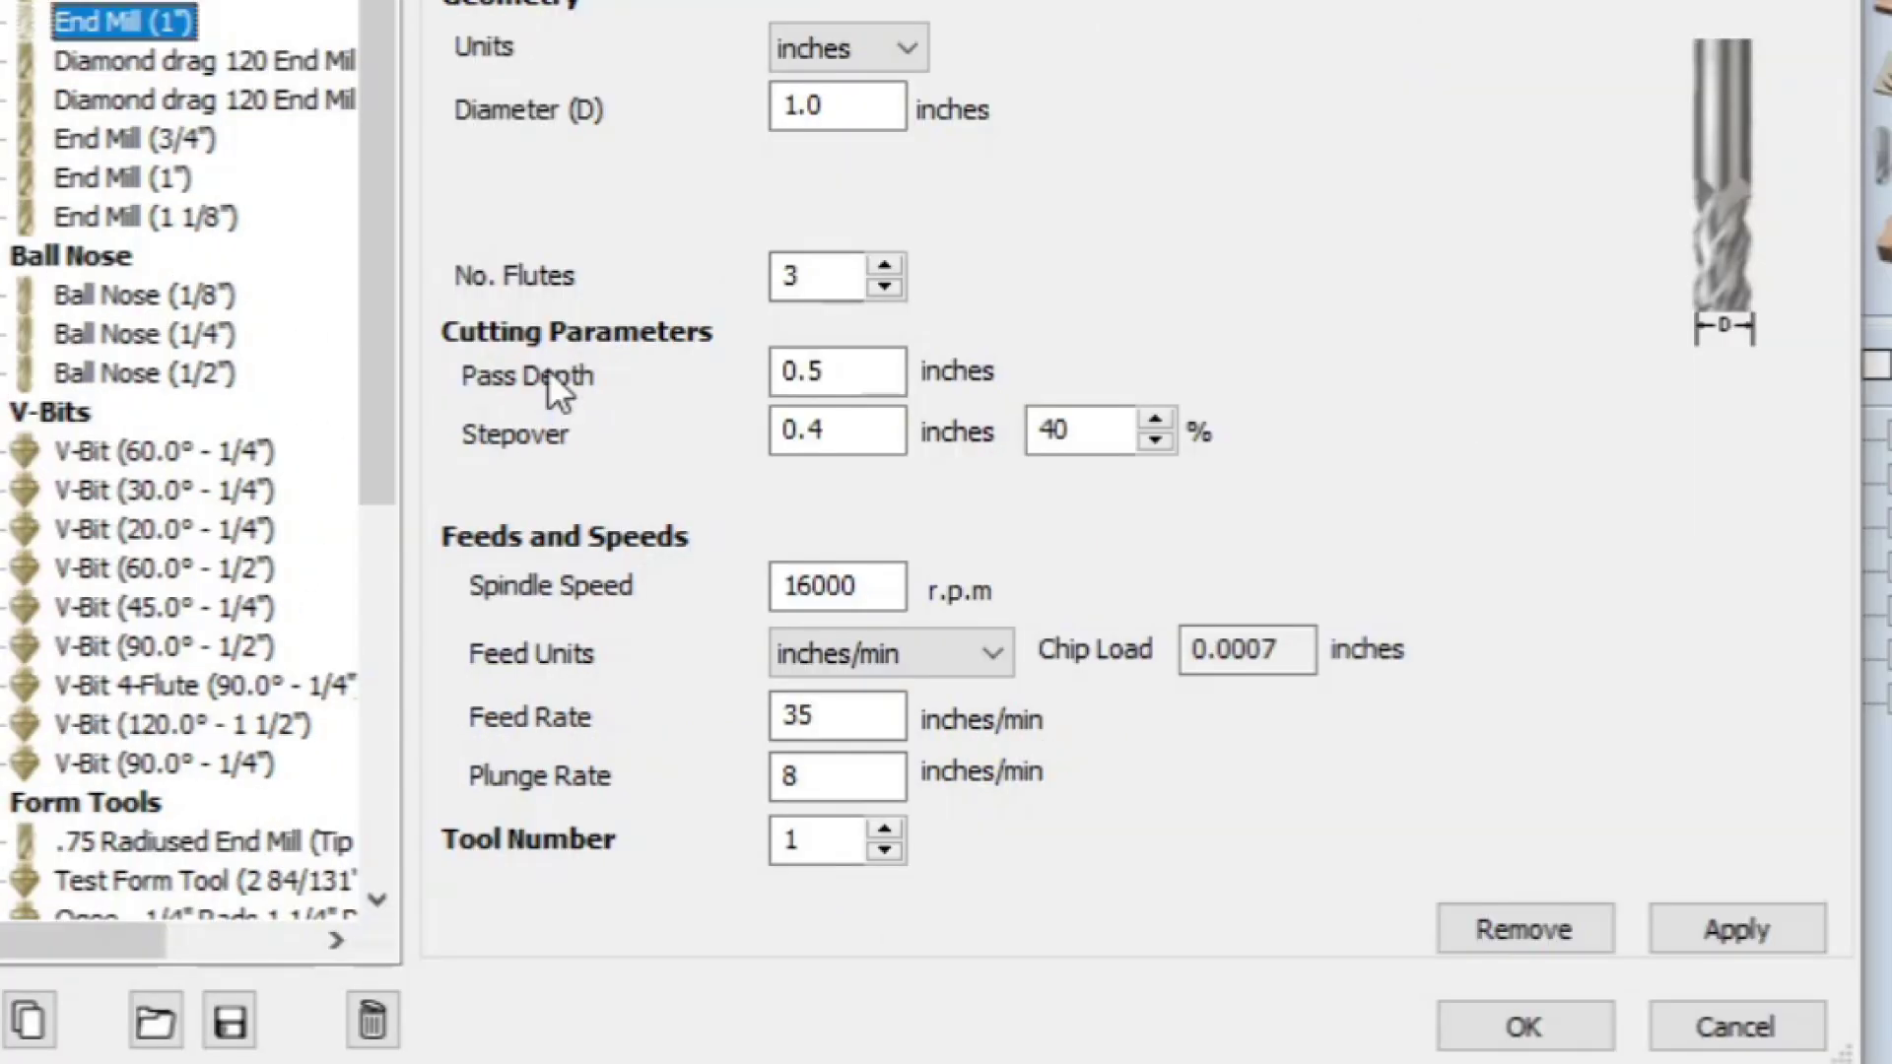
Step: Set the end mill's pass depth to 0.1 inches
{"action": "left_click", "coordinate": [657, 706]}
{"action": "left_click", "coordinate": [849, 386]}
{"action": "double_click", "coordinate": [840, 372]}
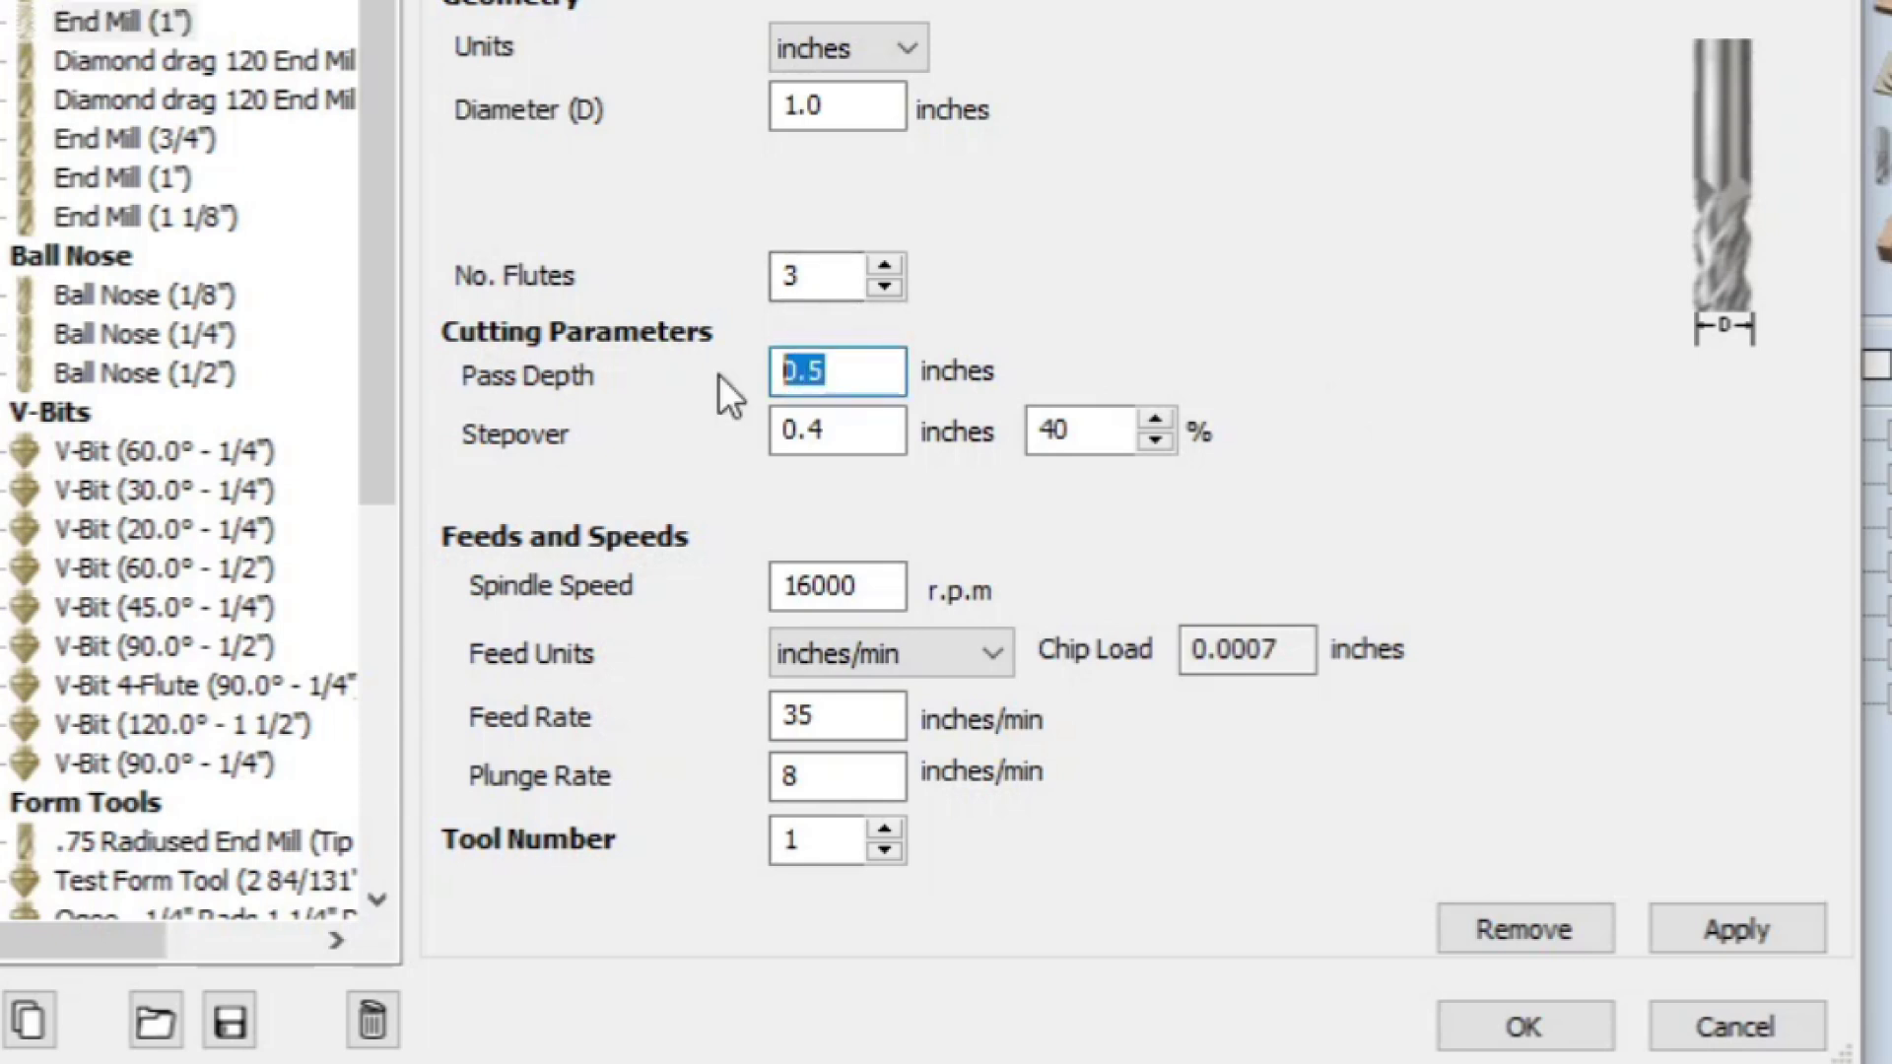
{"action": "type", "text": ".1"}
{"action": "key", "text": "BackSpace"}
{"action": "key", "text": "BackSpace"}
{"action": "type", "text": "0.1"}
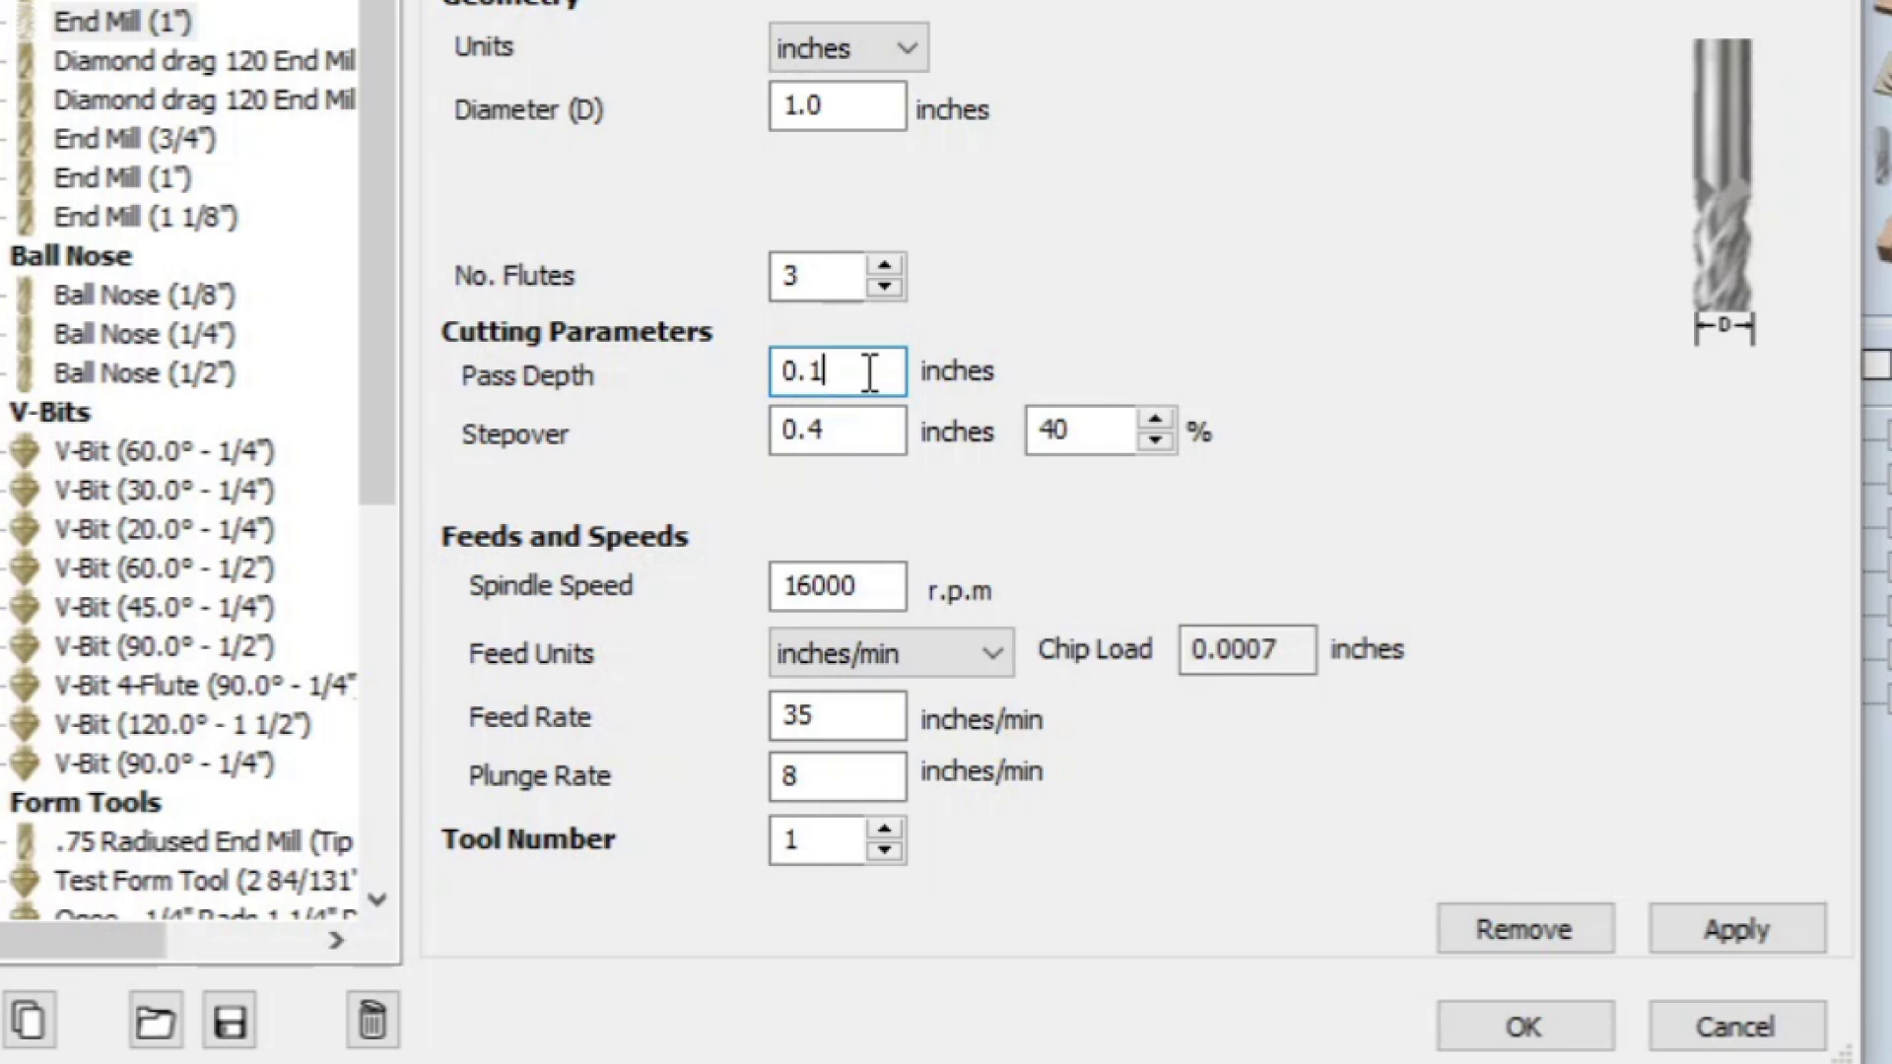
Step: Set the end mill's pass depth to 0.125 inches, apply the change and close the tool database
{"action": "left_click_drag", "start_coordinate": [869, 373], "coordinate": [737, 399]}
{"action": "type", "text": "0.125"}
{"action": "left_click", "coordinate": [831, 440]}
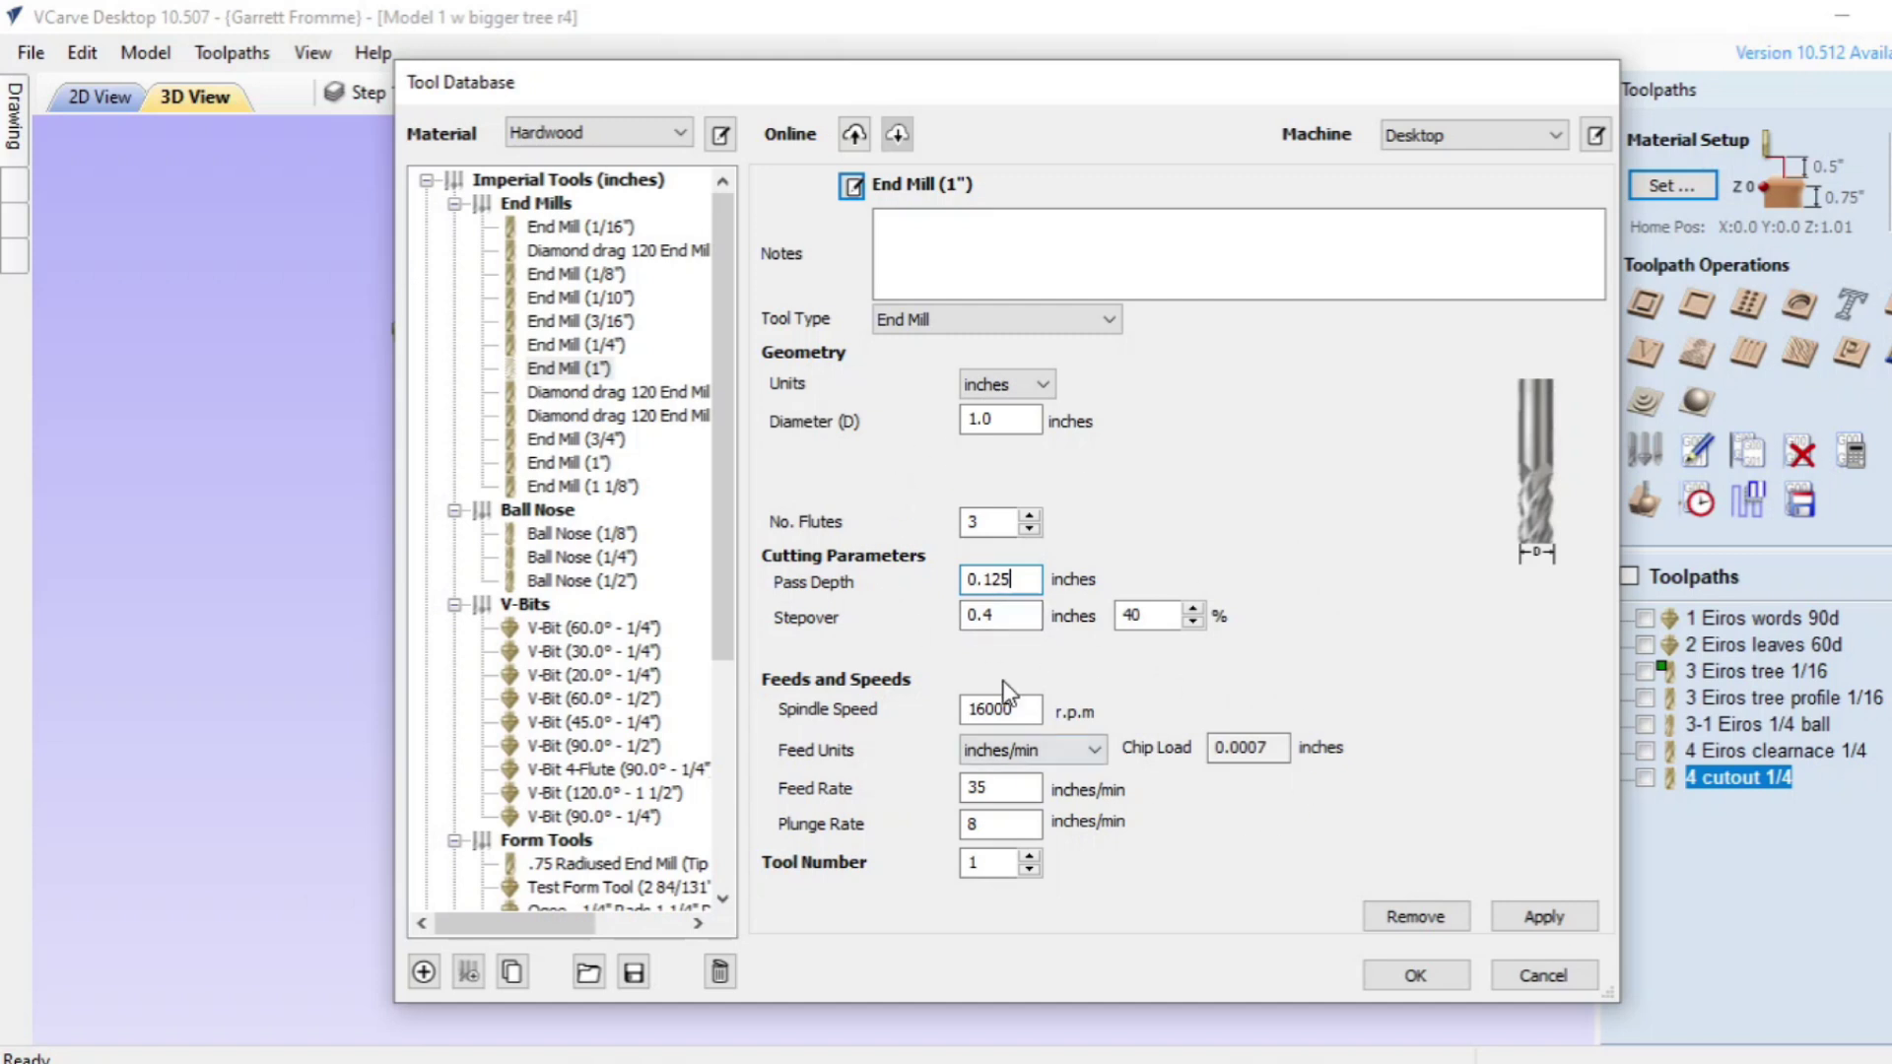
{"action": "left_click", "coordinate": [1540, 918]}
{"action": "left_click", "coordinate": [1415, 976]}
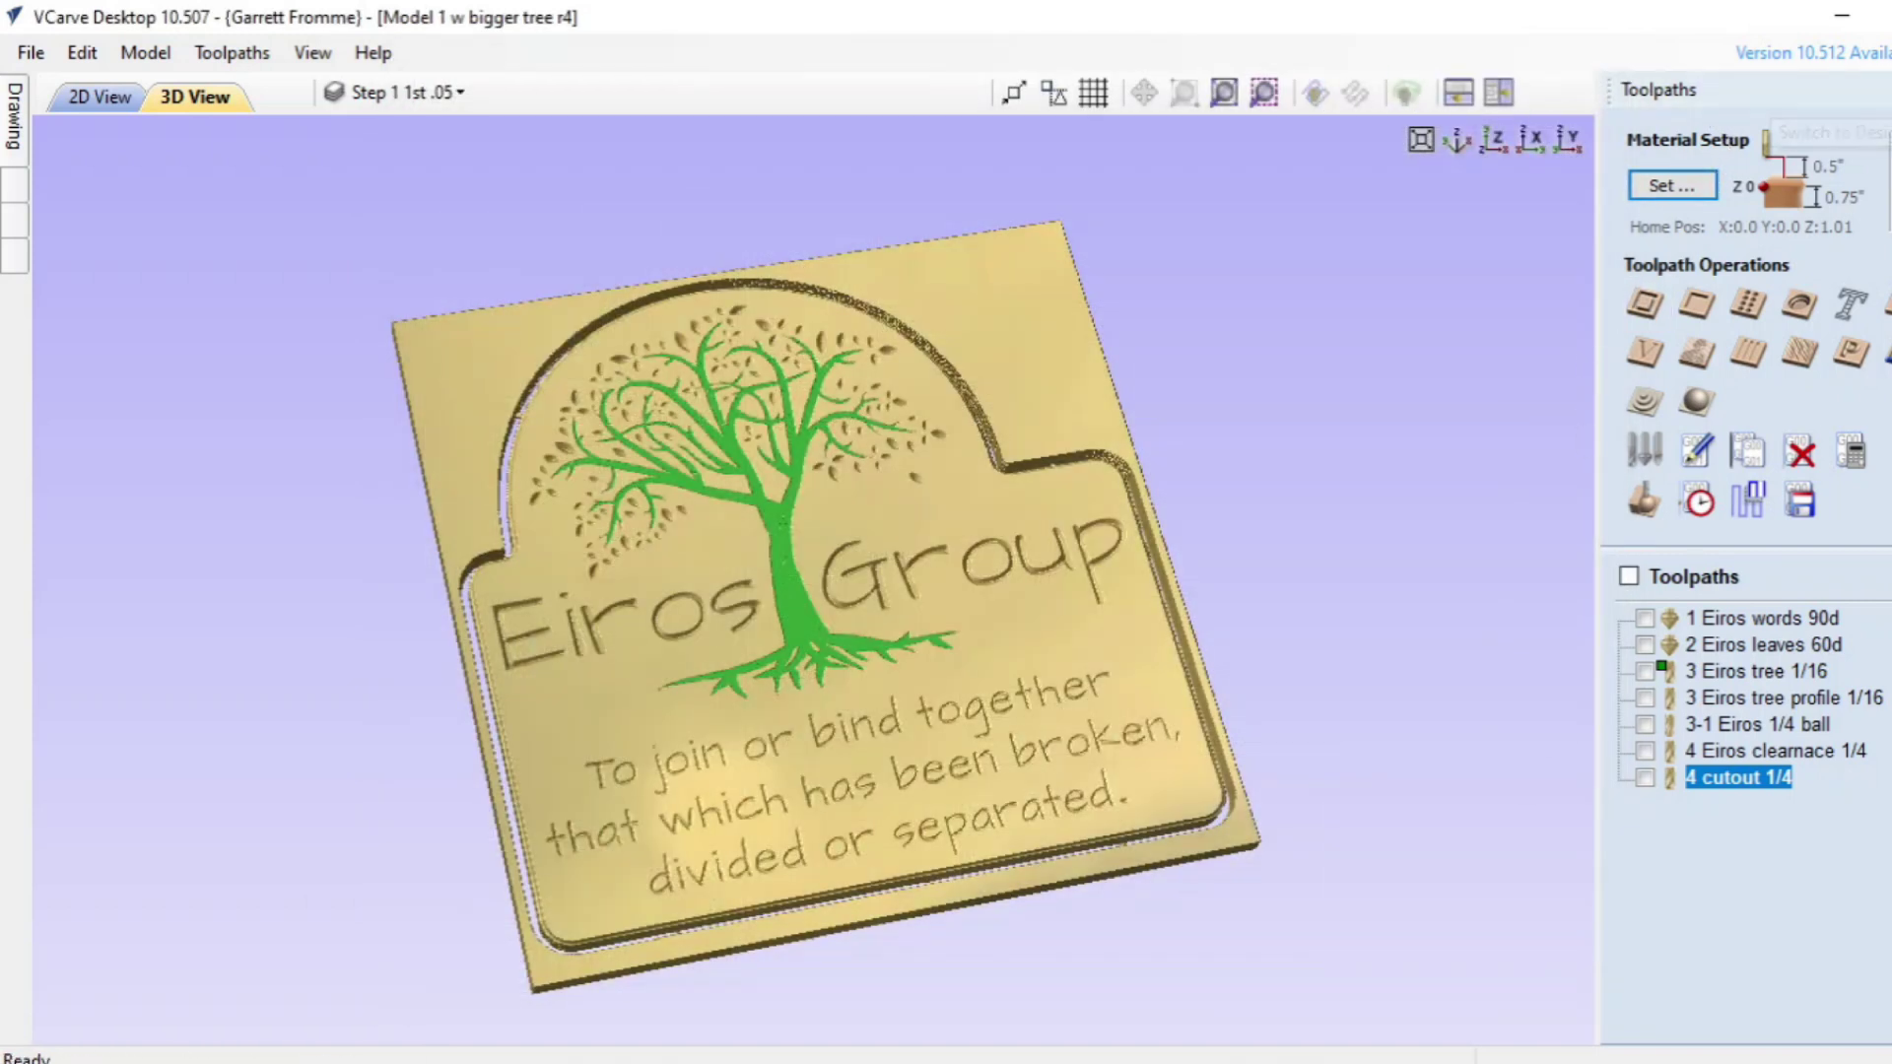
Step: Draw a 1.0-inch diameter circle in the 2D view, beside the material's origin corner at about X -0.75, Y 1.57
{"action": "left_click", "coordinate": [15, 116]}
{"action": "left_click", "coordinate": [434, 96]}
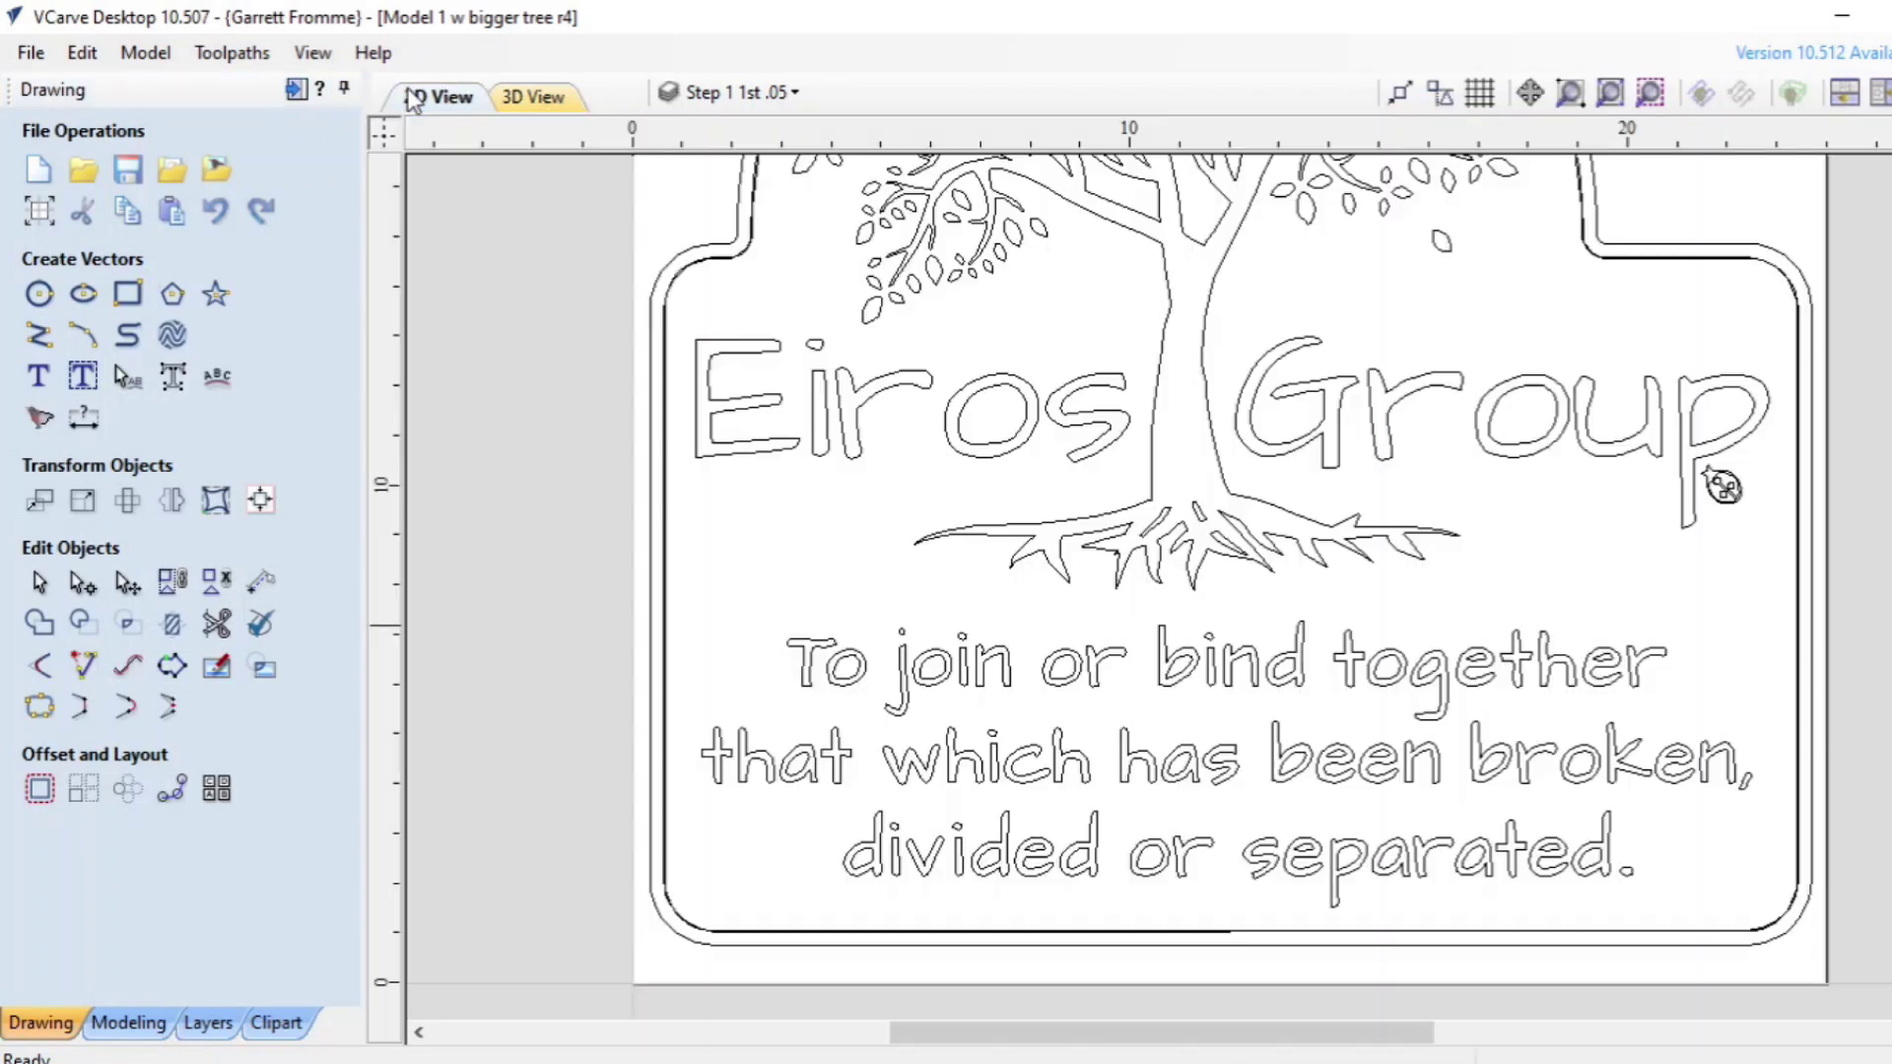
{"action": "scroll", "coordinate": [823, 645], "scroll_direction": "up", "scroll_amount": 3}
{"action": "scroll", "coordinate": [823, 645], "scroll_direction": "down", "scroll_amount": 2}
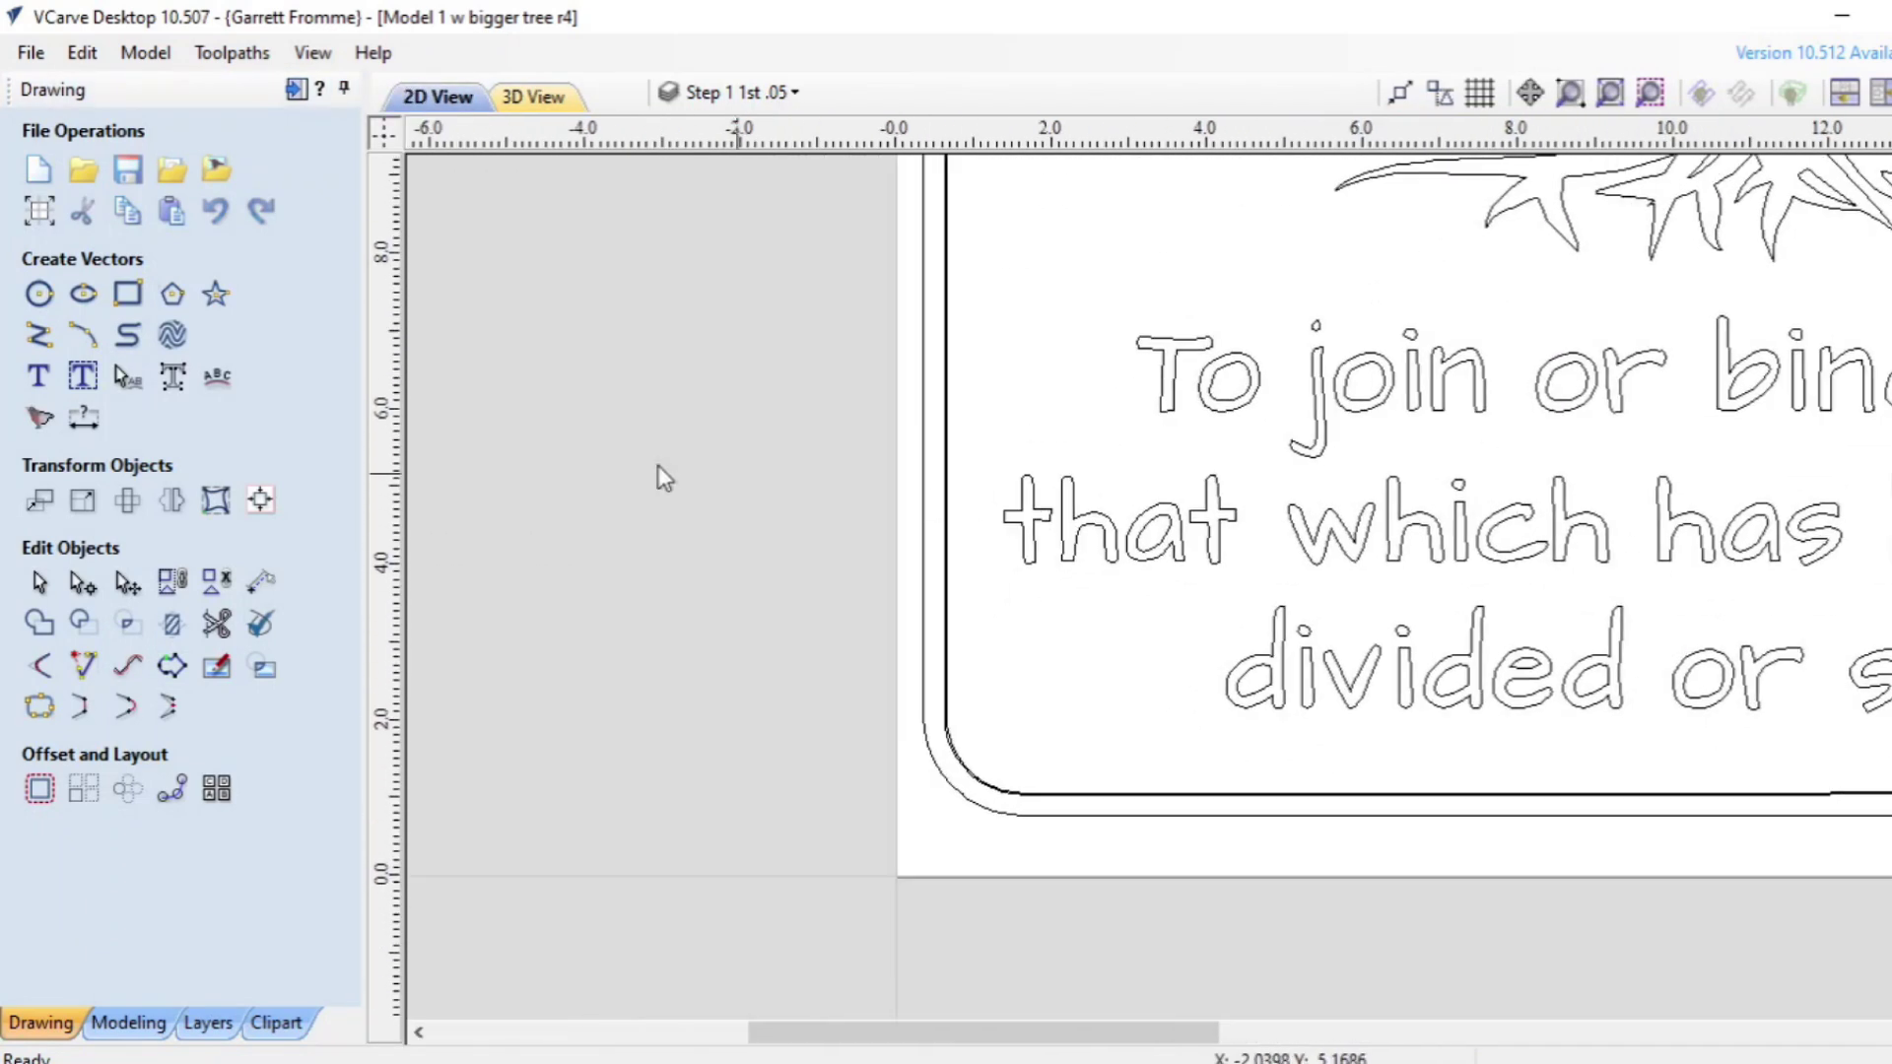
{"action": "left_click", "coordinate": [37, 295]}
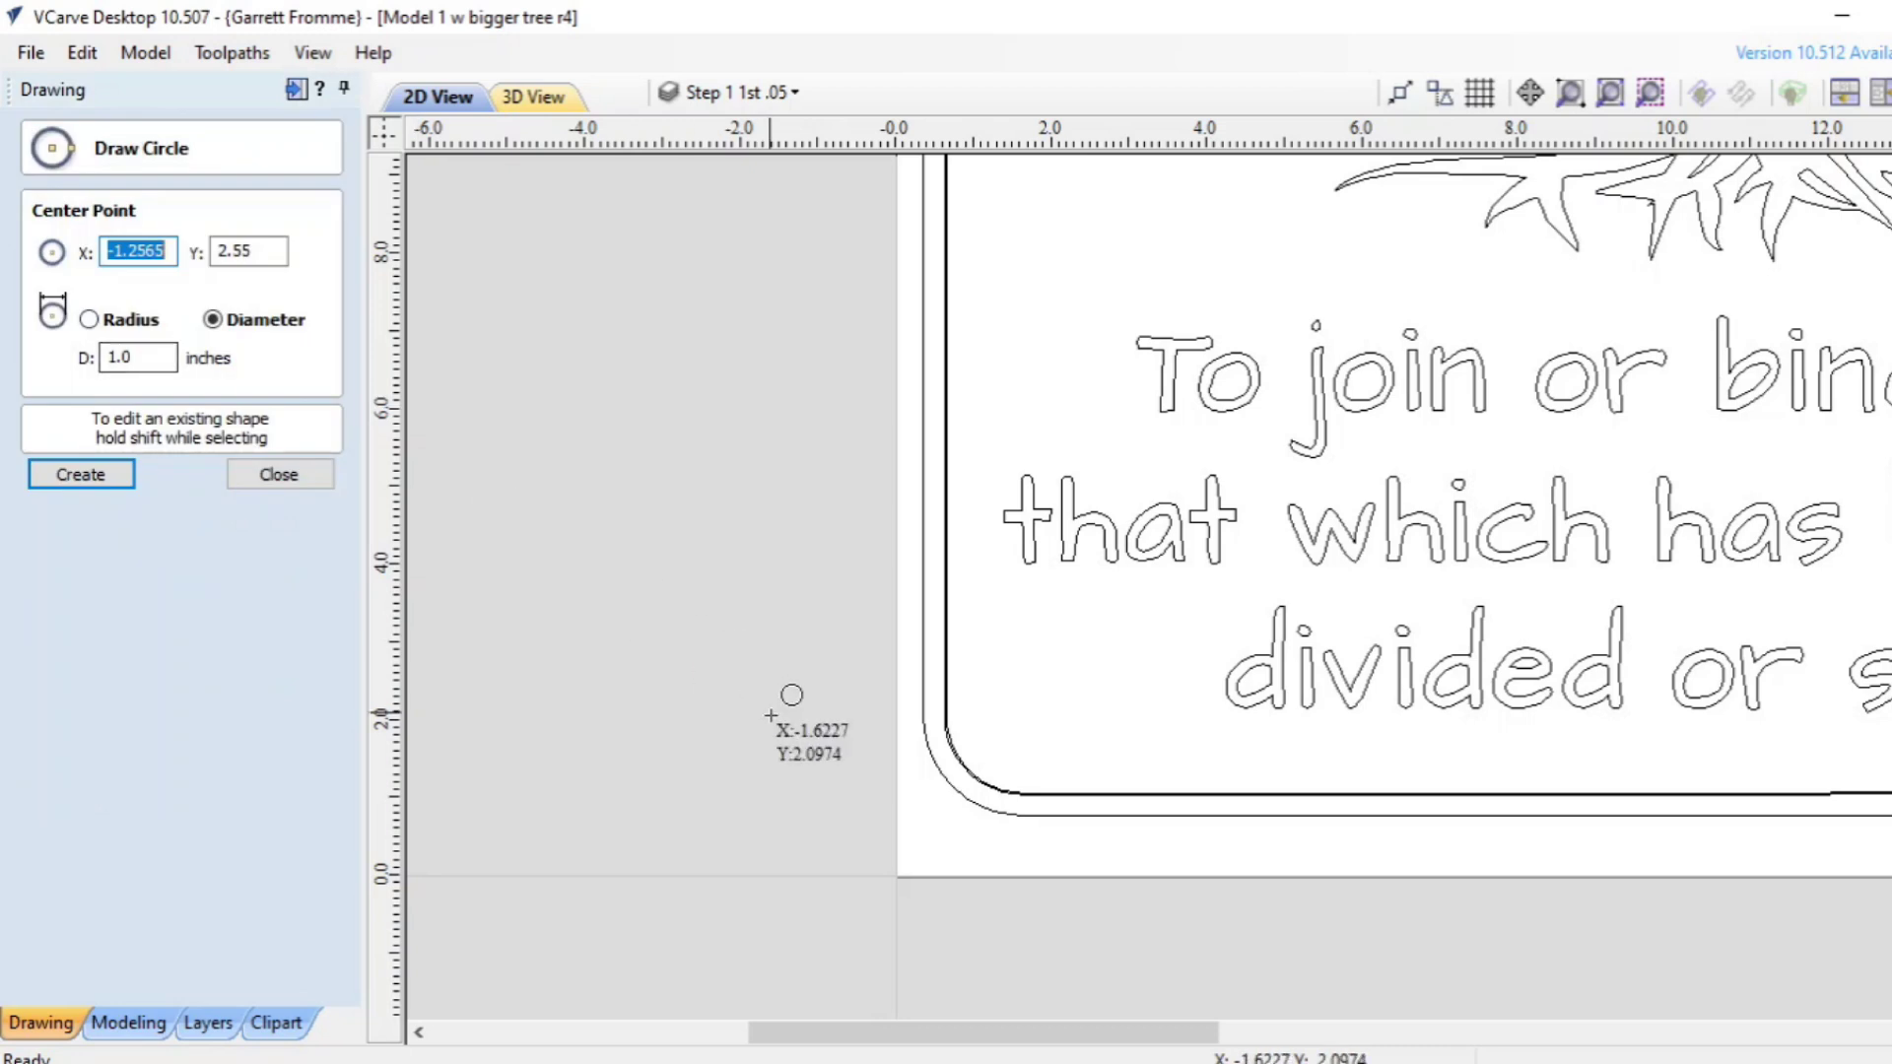
{"action": "left_click", "coordinate": [836, 753]}
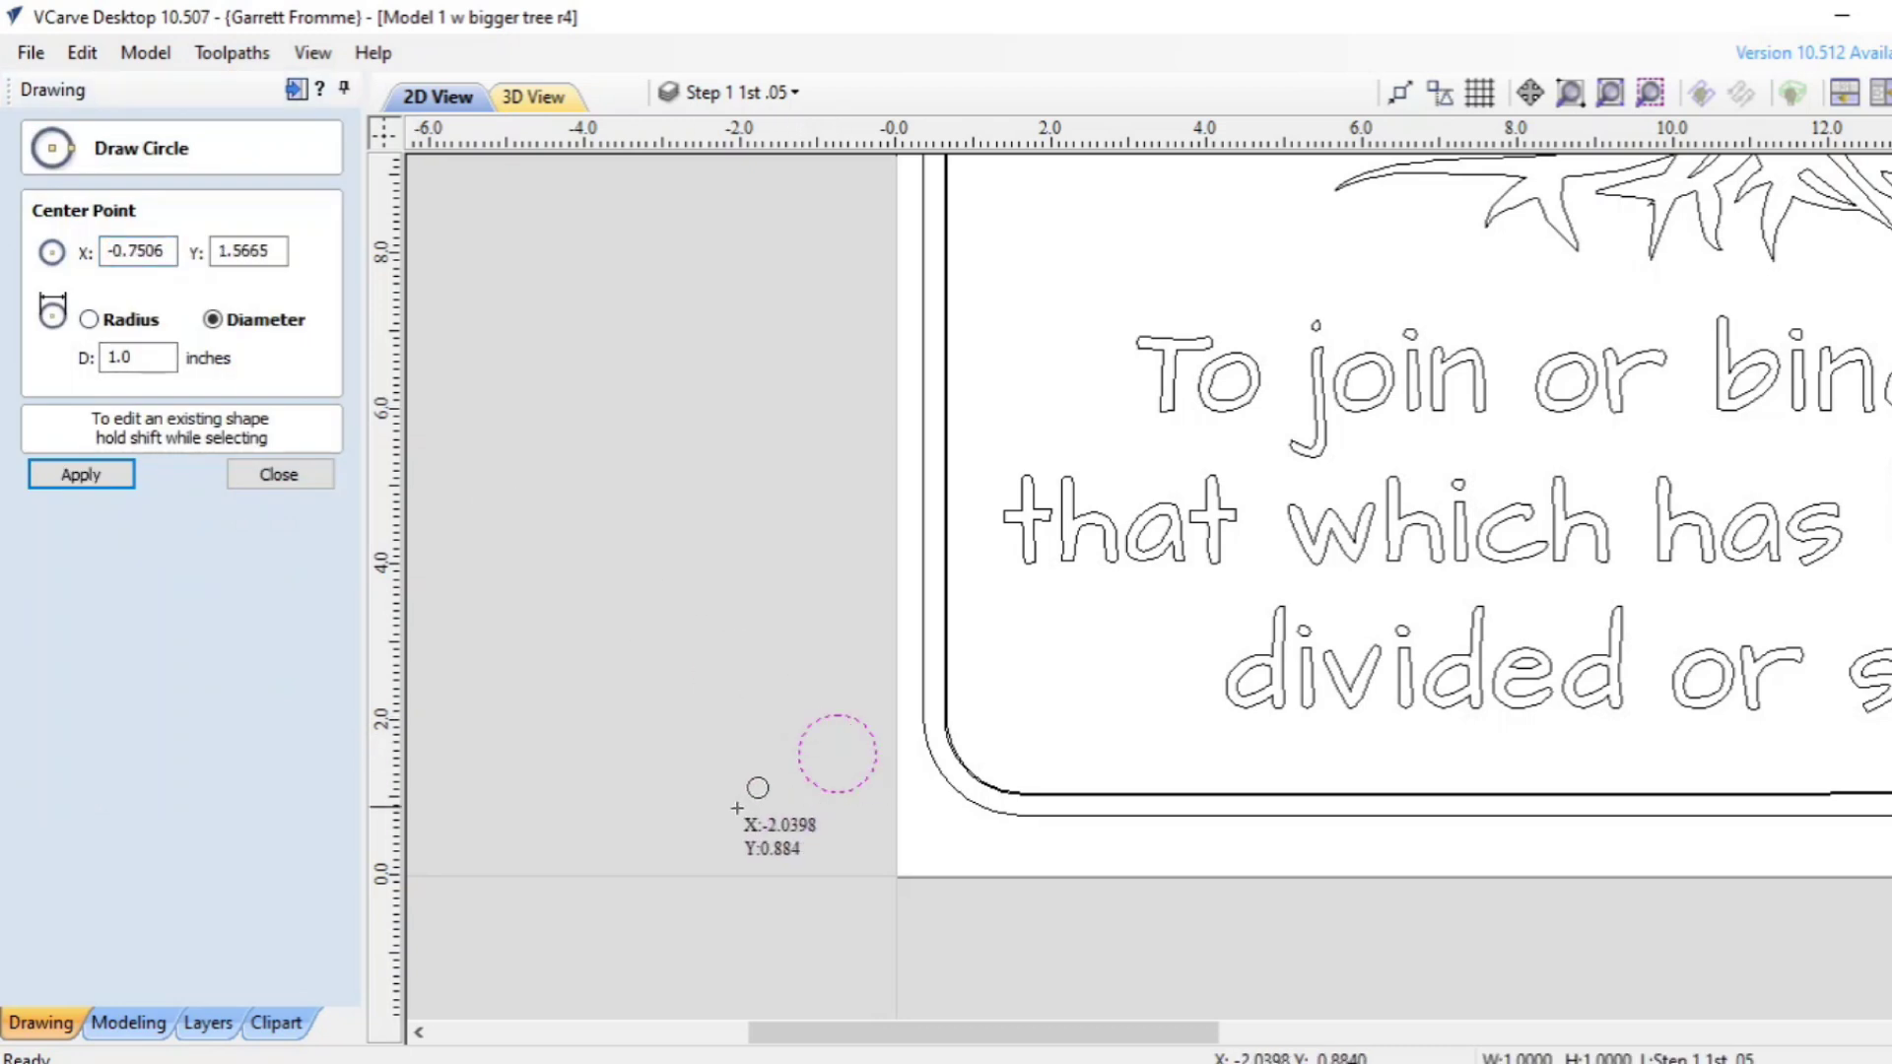
{"action": "left_click", "coordinate": [307, 477]}
Step: Move the circle over the material's origin corner and along its edge to illustrate different stepover positions of a 1-inch cutter
{"action": "left_click", "coordinate": [841, 789]}
{"action": "scroll", "coordinate": [842, 830], "scroll_direction": "up", "scroll_amount": 4}
{"action": "scroll", "coordinate": [832, 828], "scroll_direction": "up", "scroll_amount": 1}
{"action": "middle_click_drag", "start_coordinate": [831, 828], "coordinate": [689, 579]}
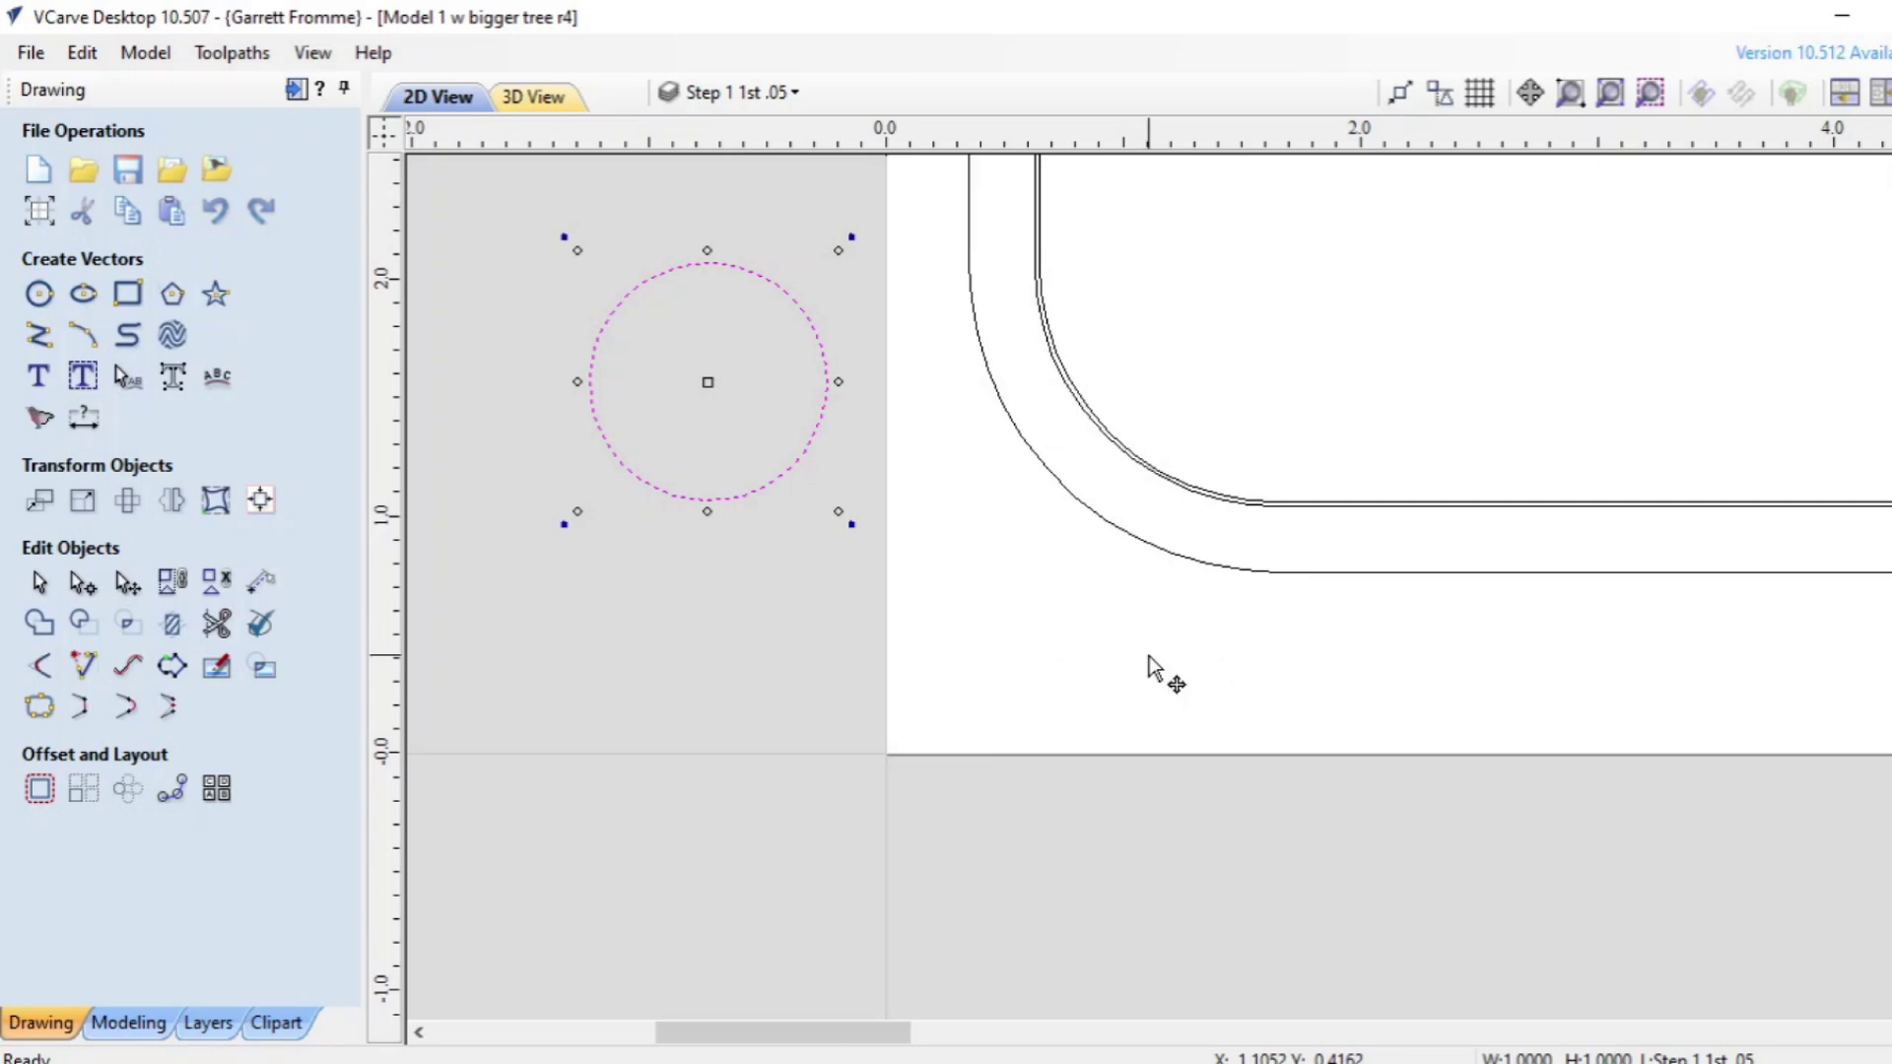
{"action": "middle_click_drag", "start_coordinate": [1153, 667], "coordinate": [1203, 712]}
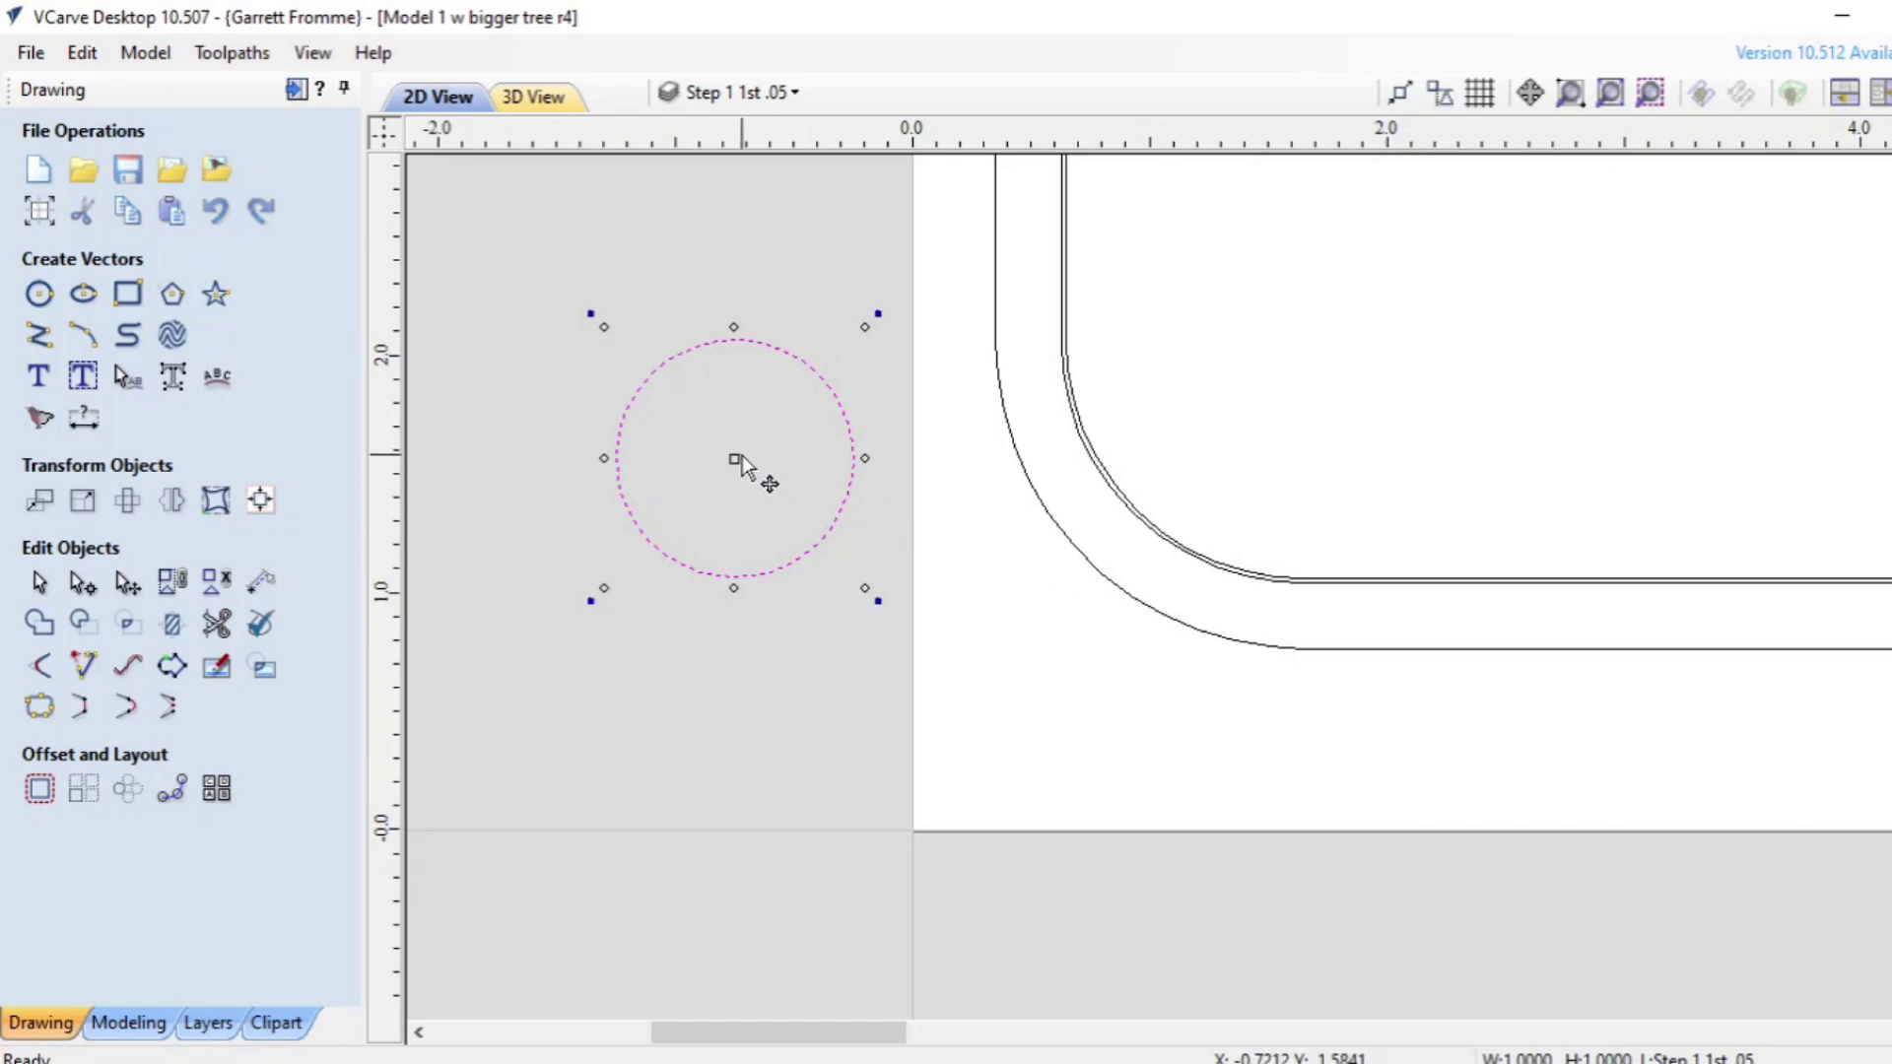
{"action": "left_click_drag", "start_coordinate": [739, 459], "coordinate": [777, 704]}
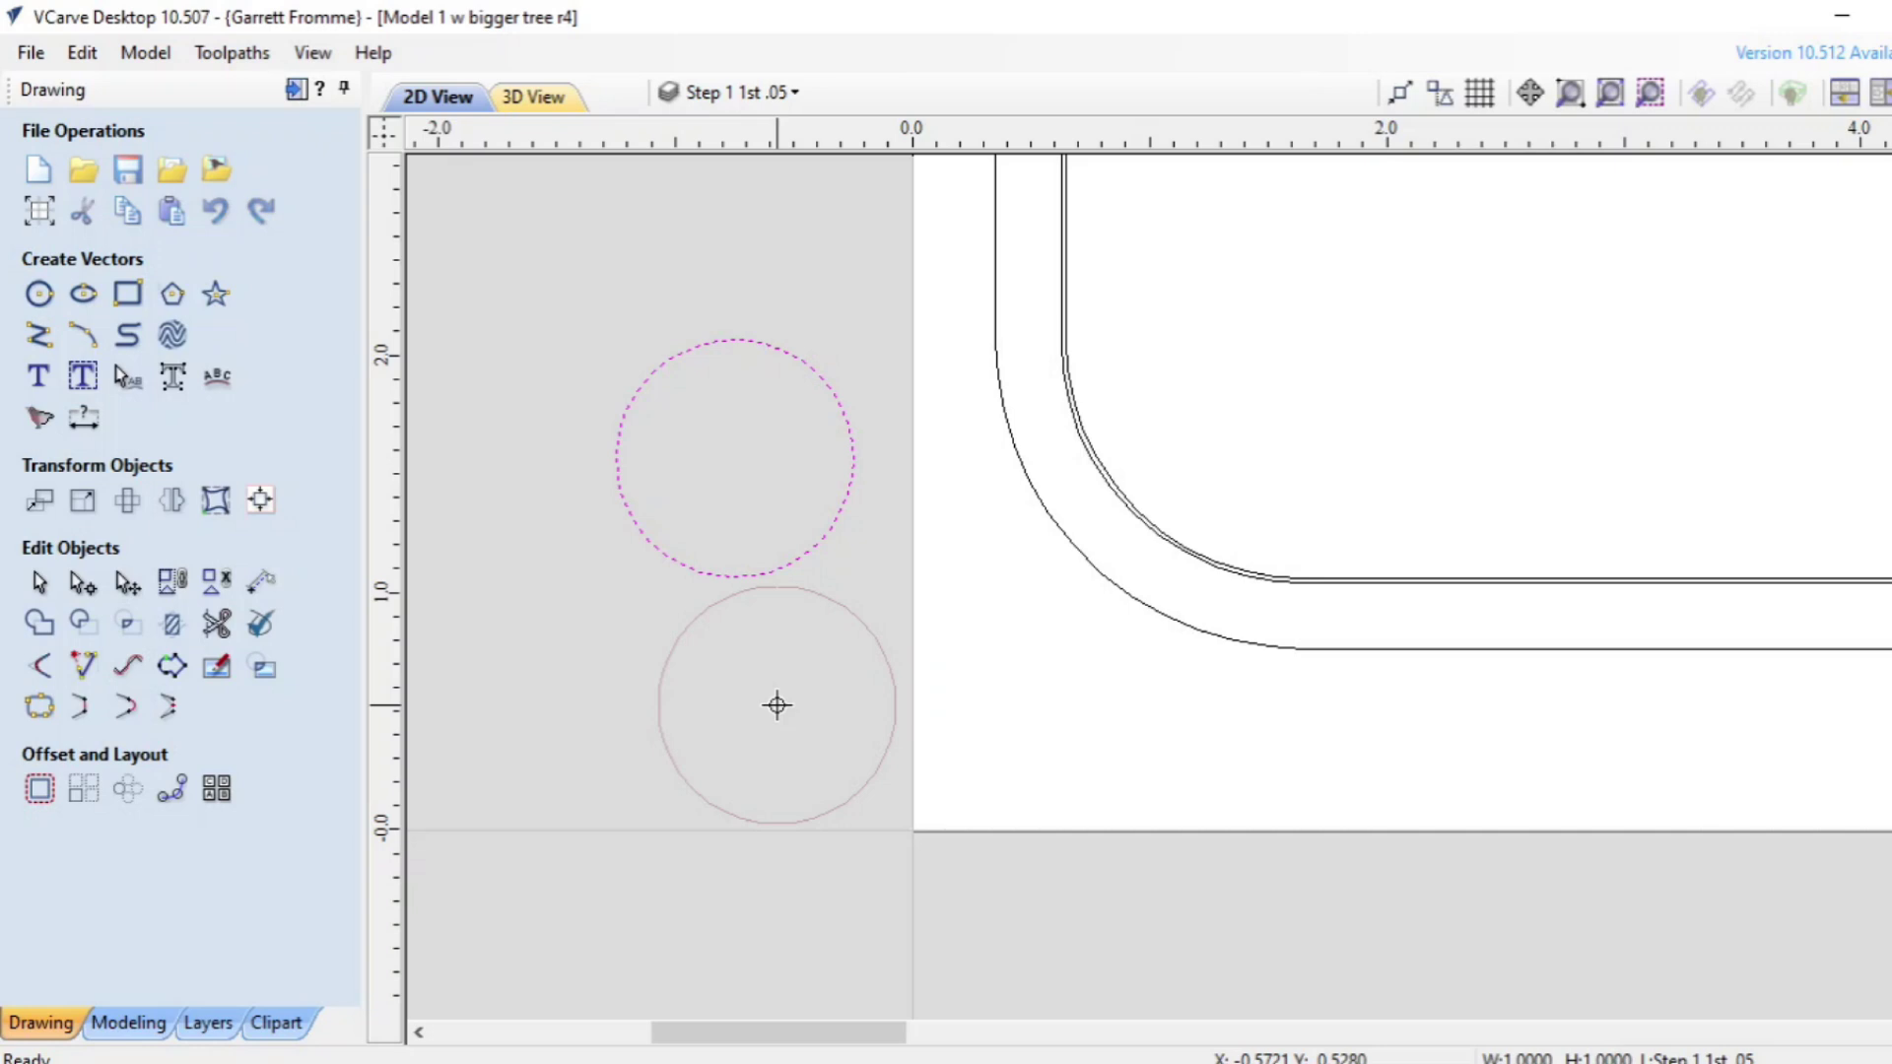
{"action": "left_click_drag", "start_coordinate": [777, 704], "coordinate": [907, 880]}
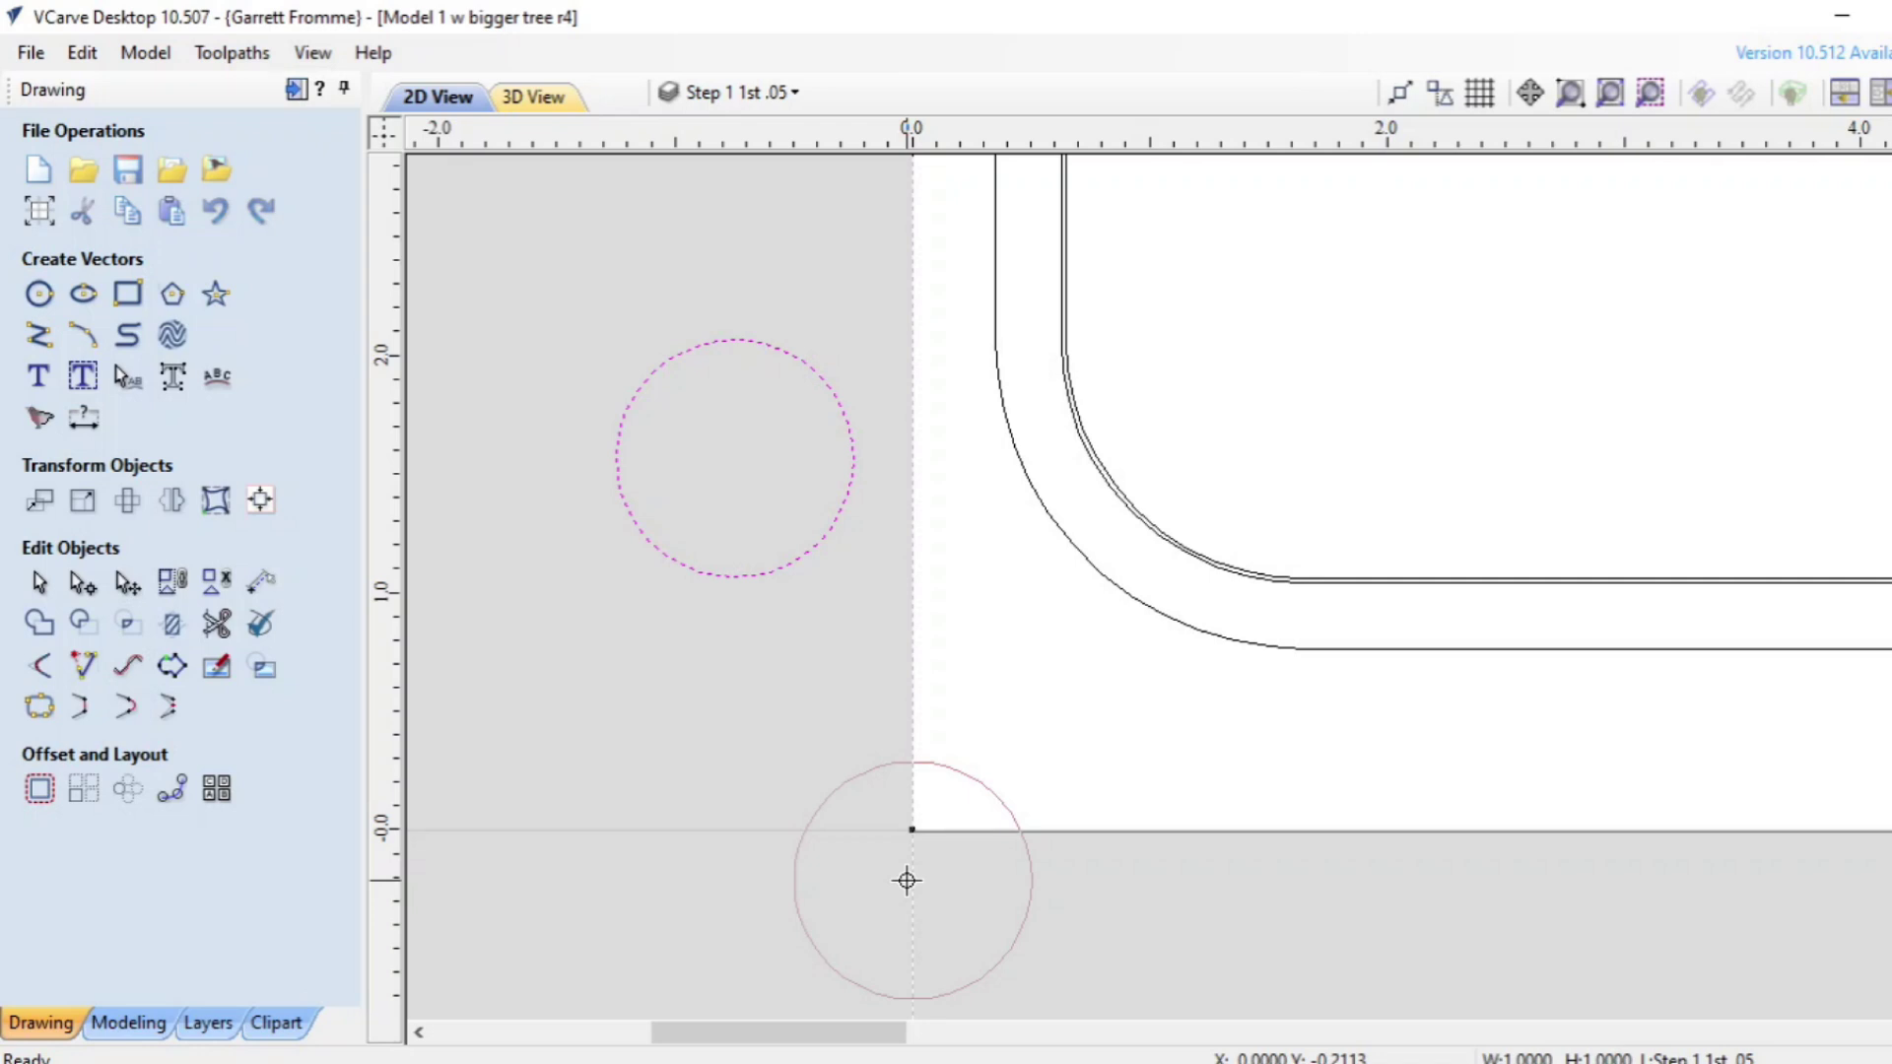
{"action": "left_click_drag", "start_coordinate": [907, 880], "coordinate": [912, 828]}
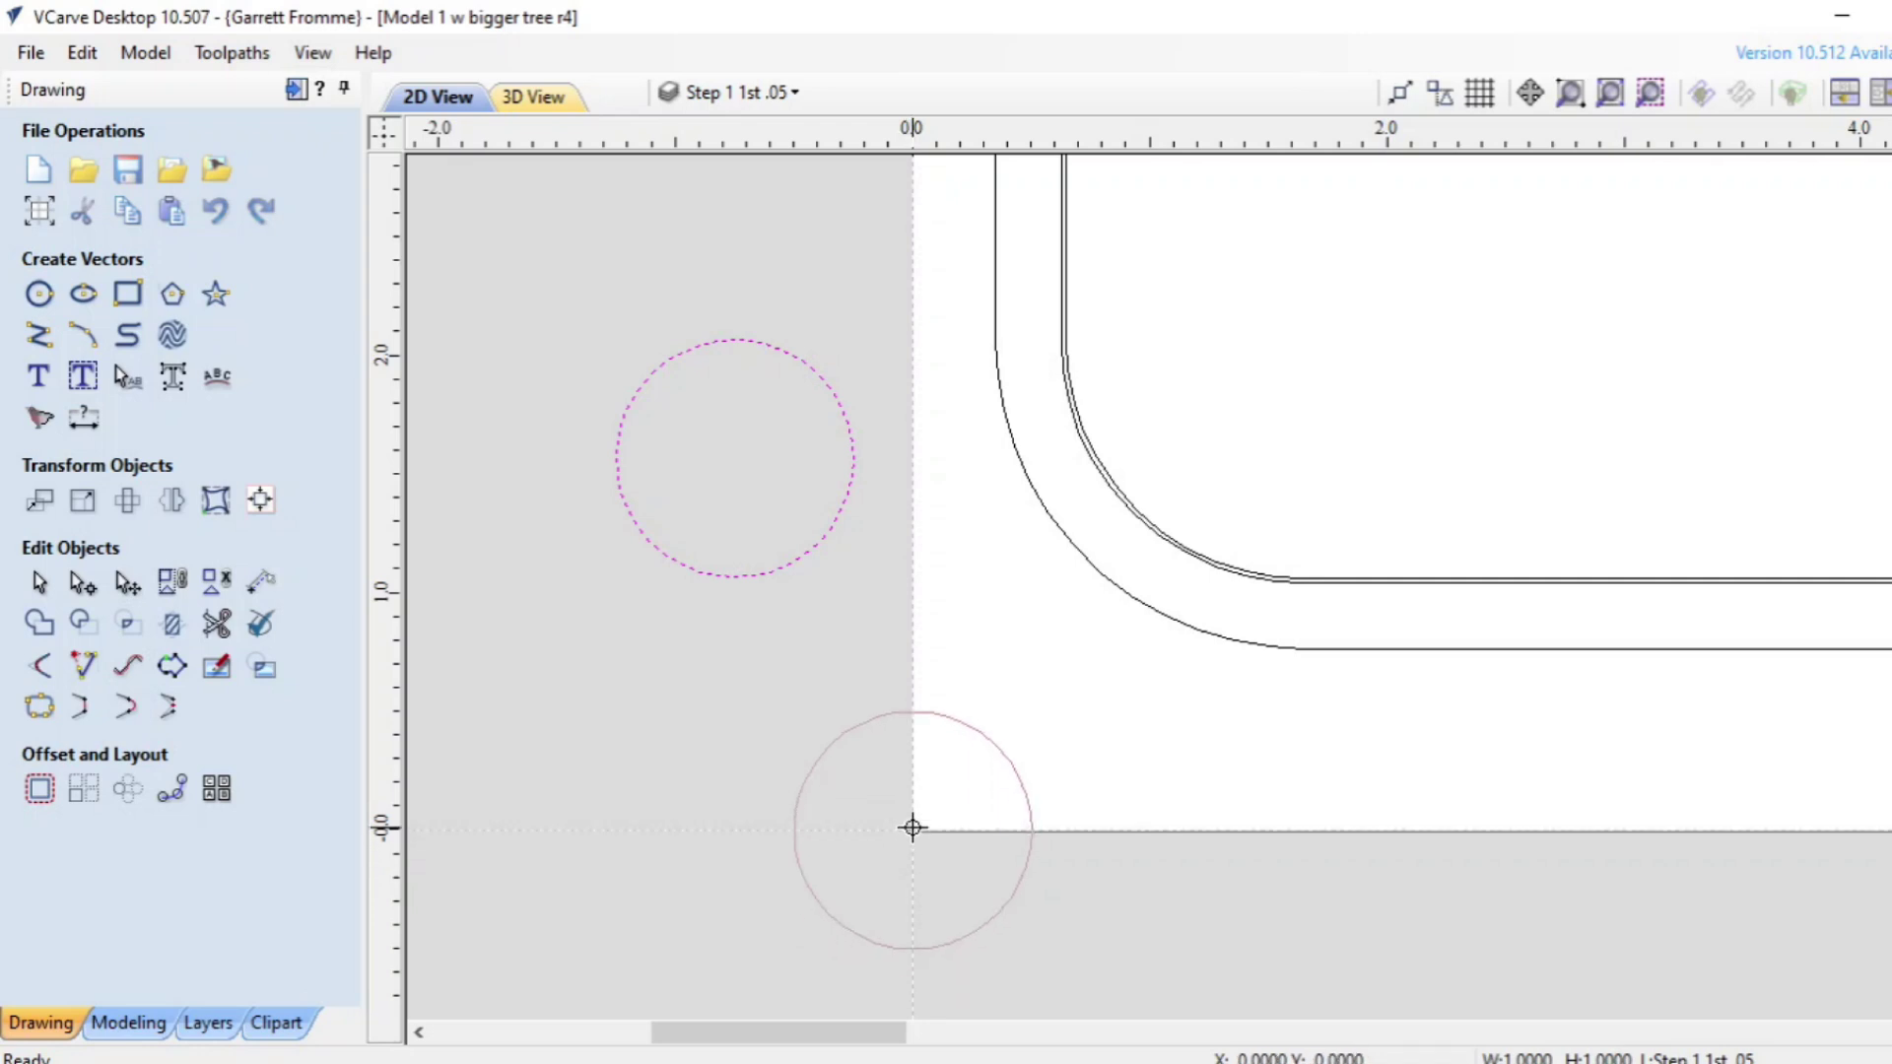
{"action": "left_click_drag", "start_coordinate": [912, 828], "coordinate": [1029, 835]}
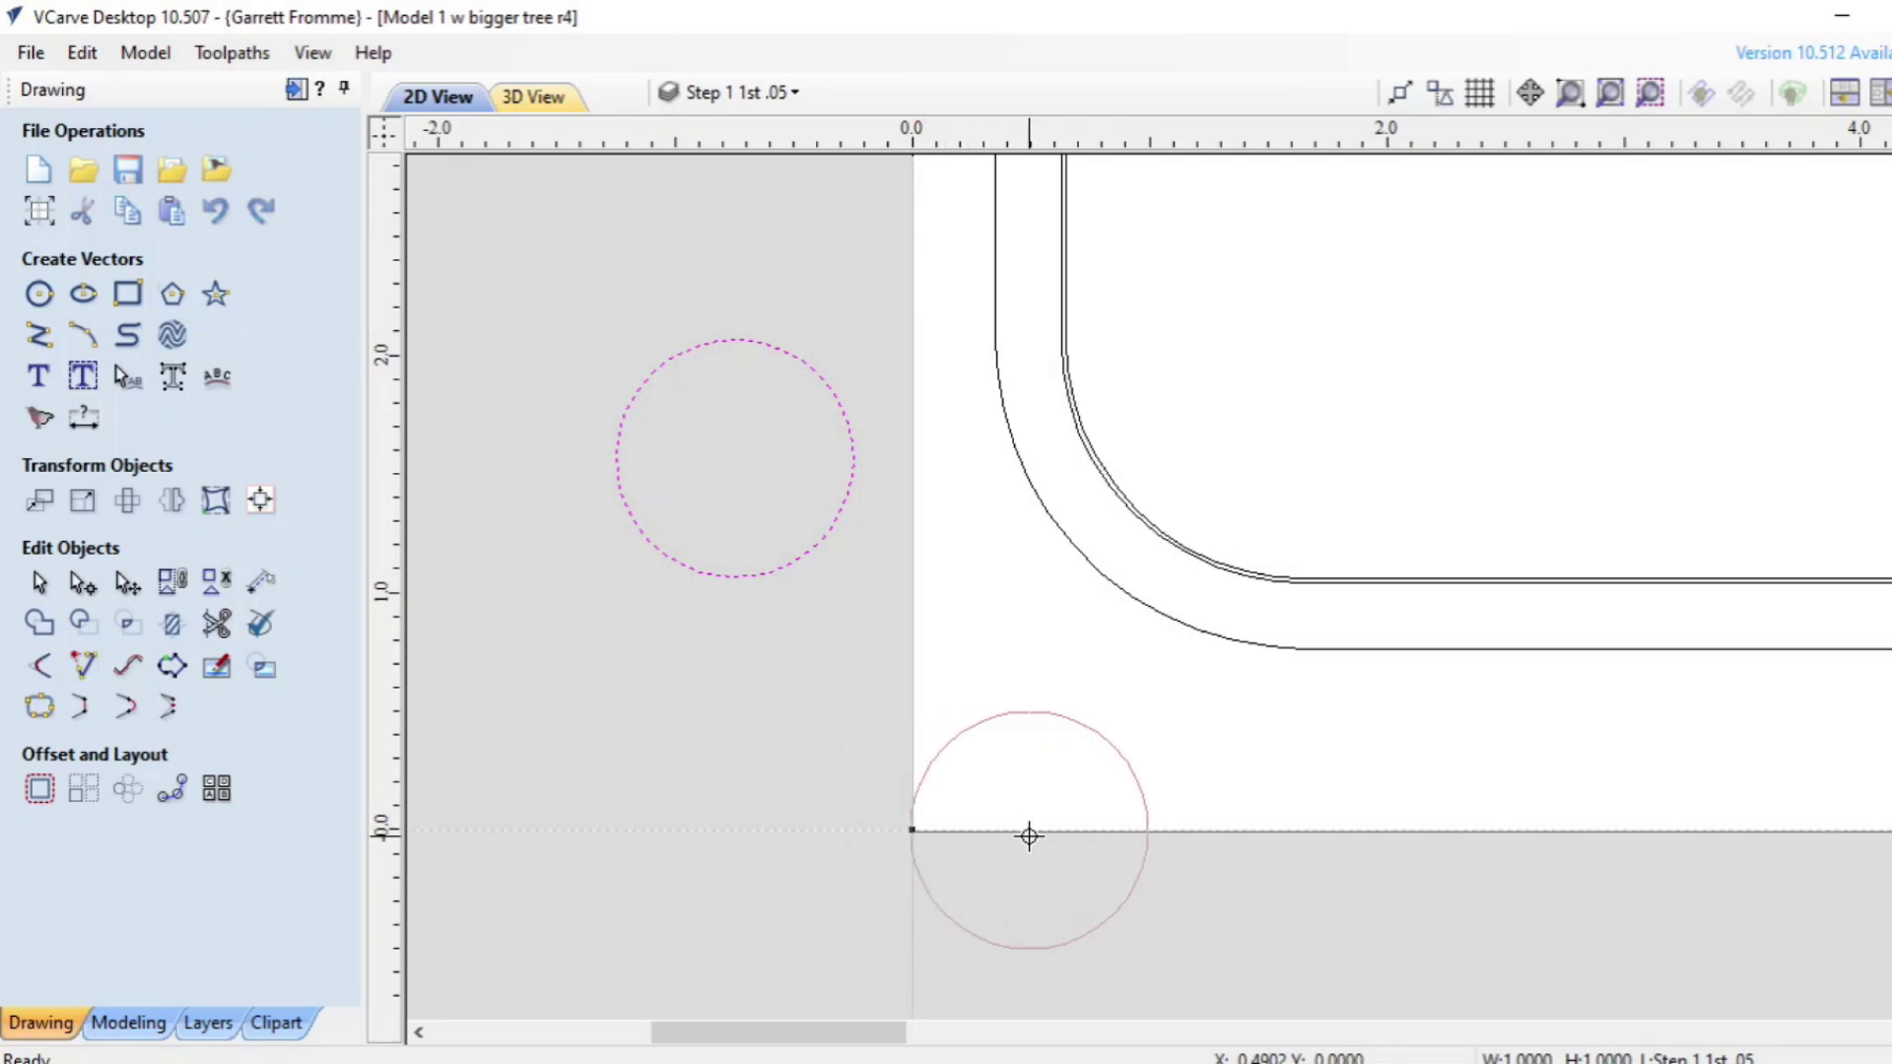
{"action": "left_click_drag", "start_coordinate": [1029, 836], "coordinate": [1032, 245]}
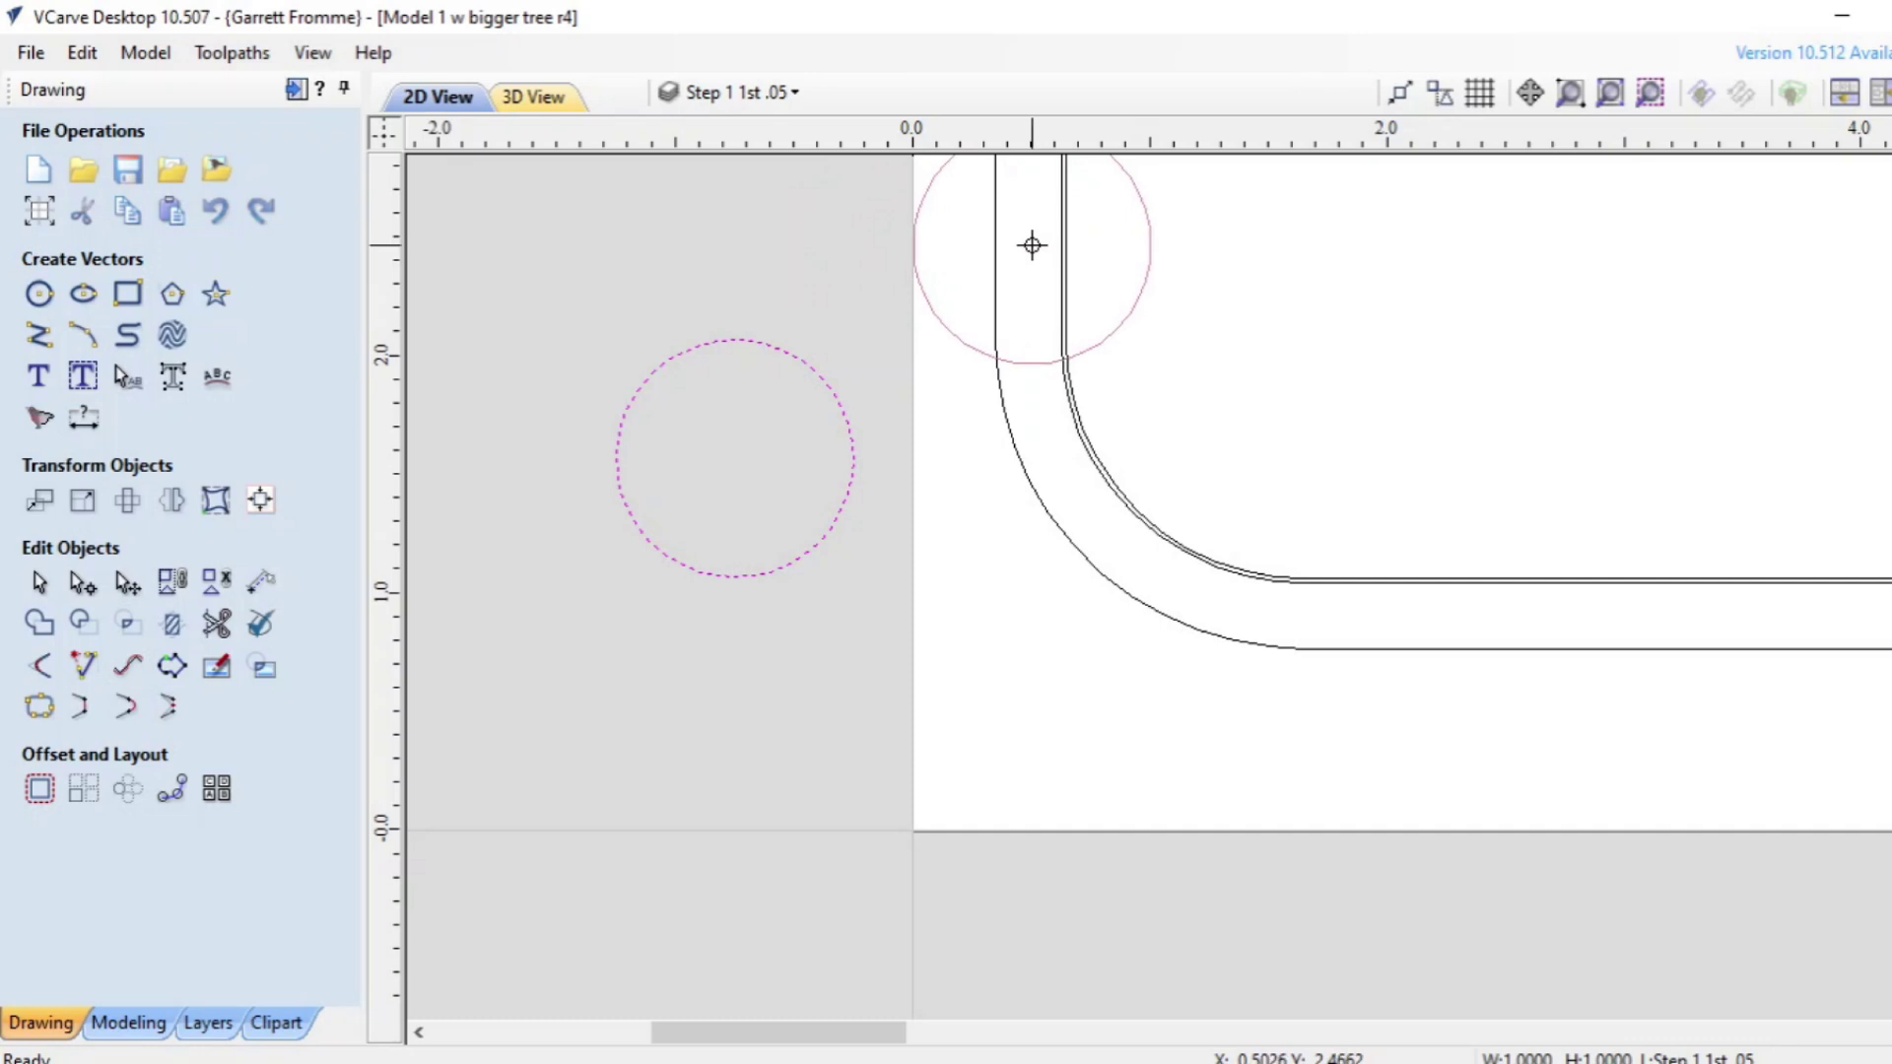
{"action": "left_click_drag", "start_coordinate": [1032, 245], "coordinate": [1167, 288]}
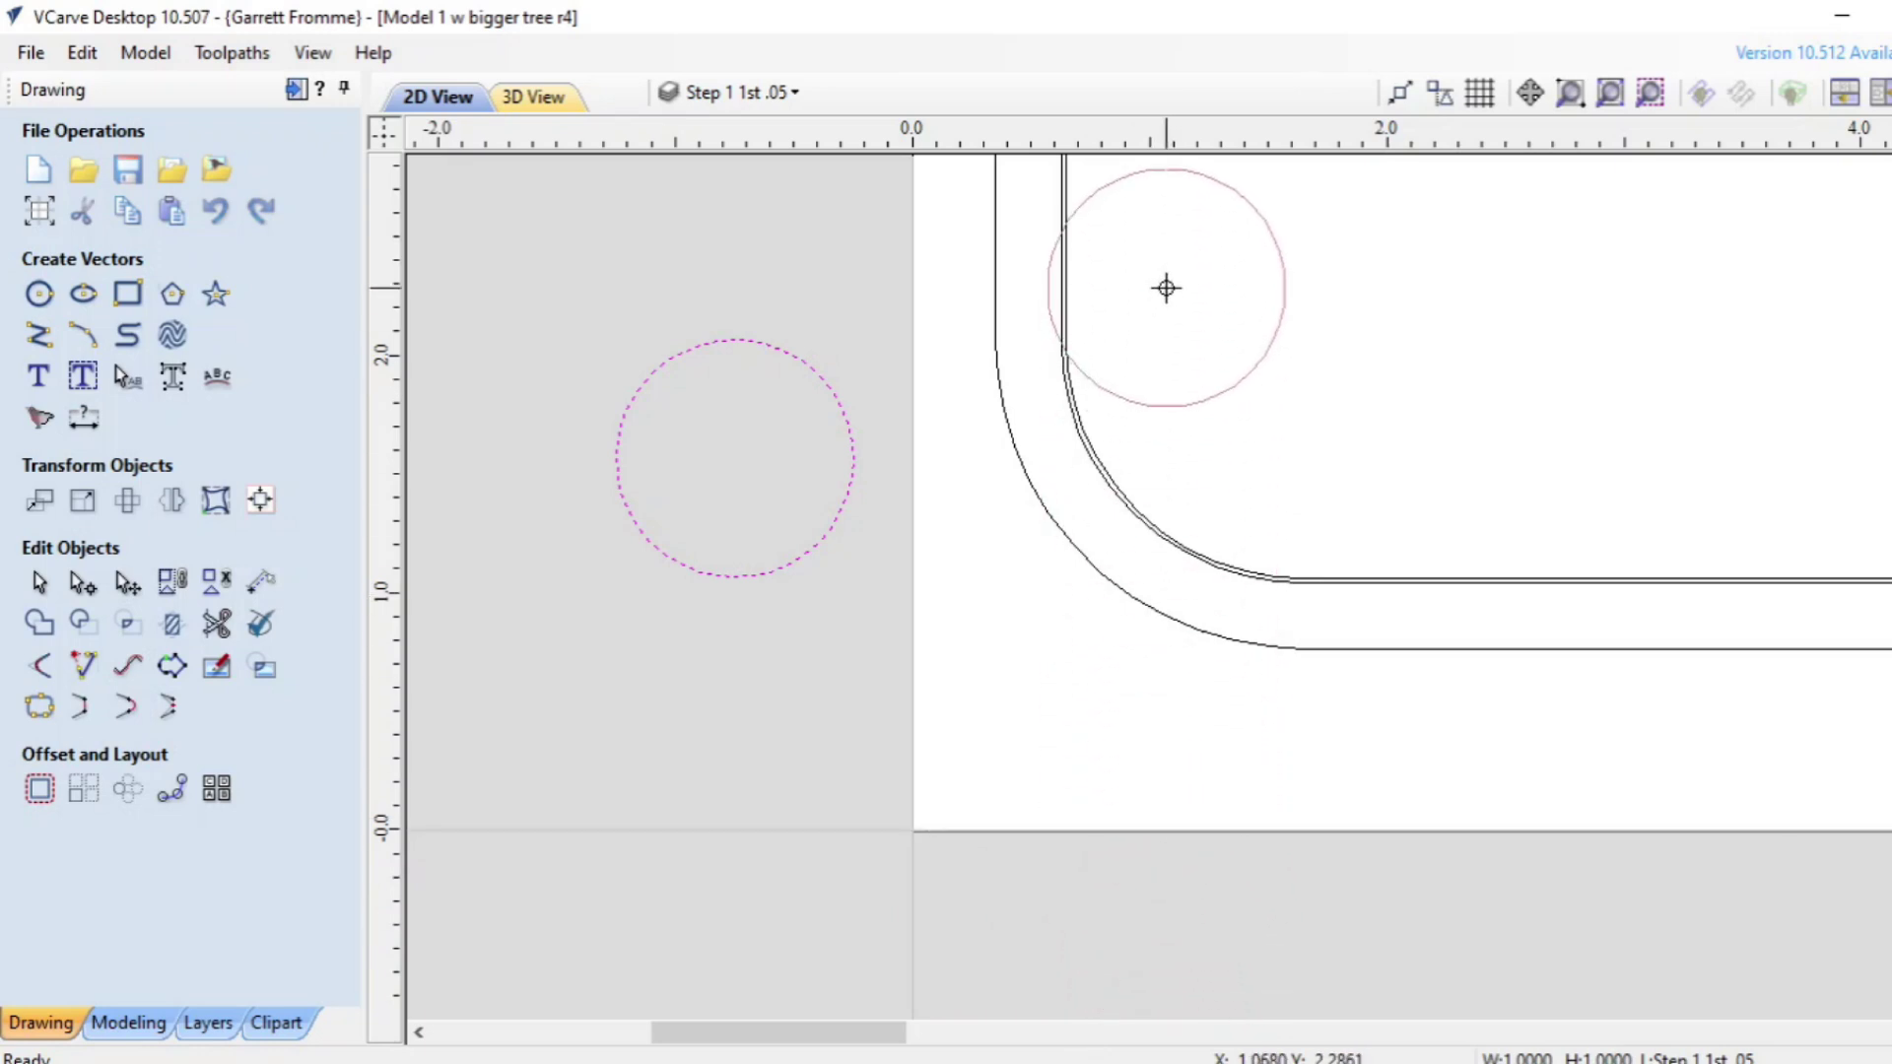
{"action": "left_click_drag", "start_coordinate": [1166, 287], "coordinate": [909, 838]}
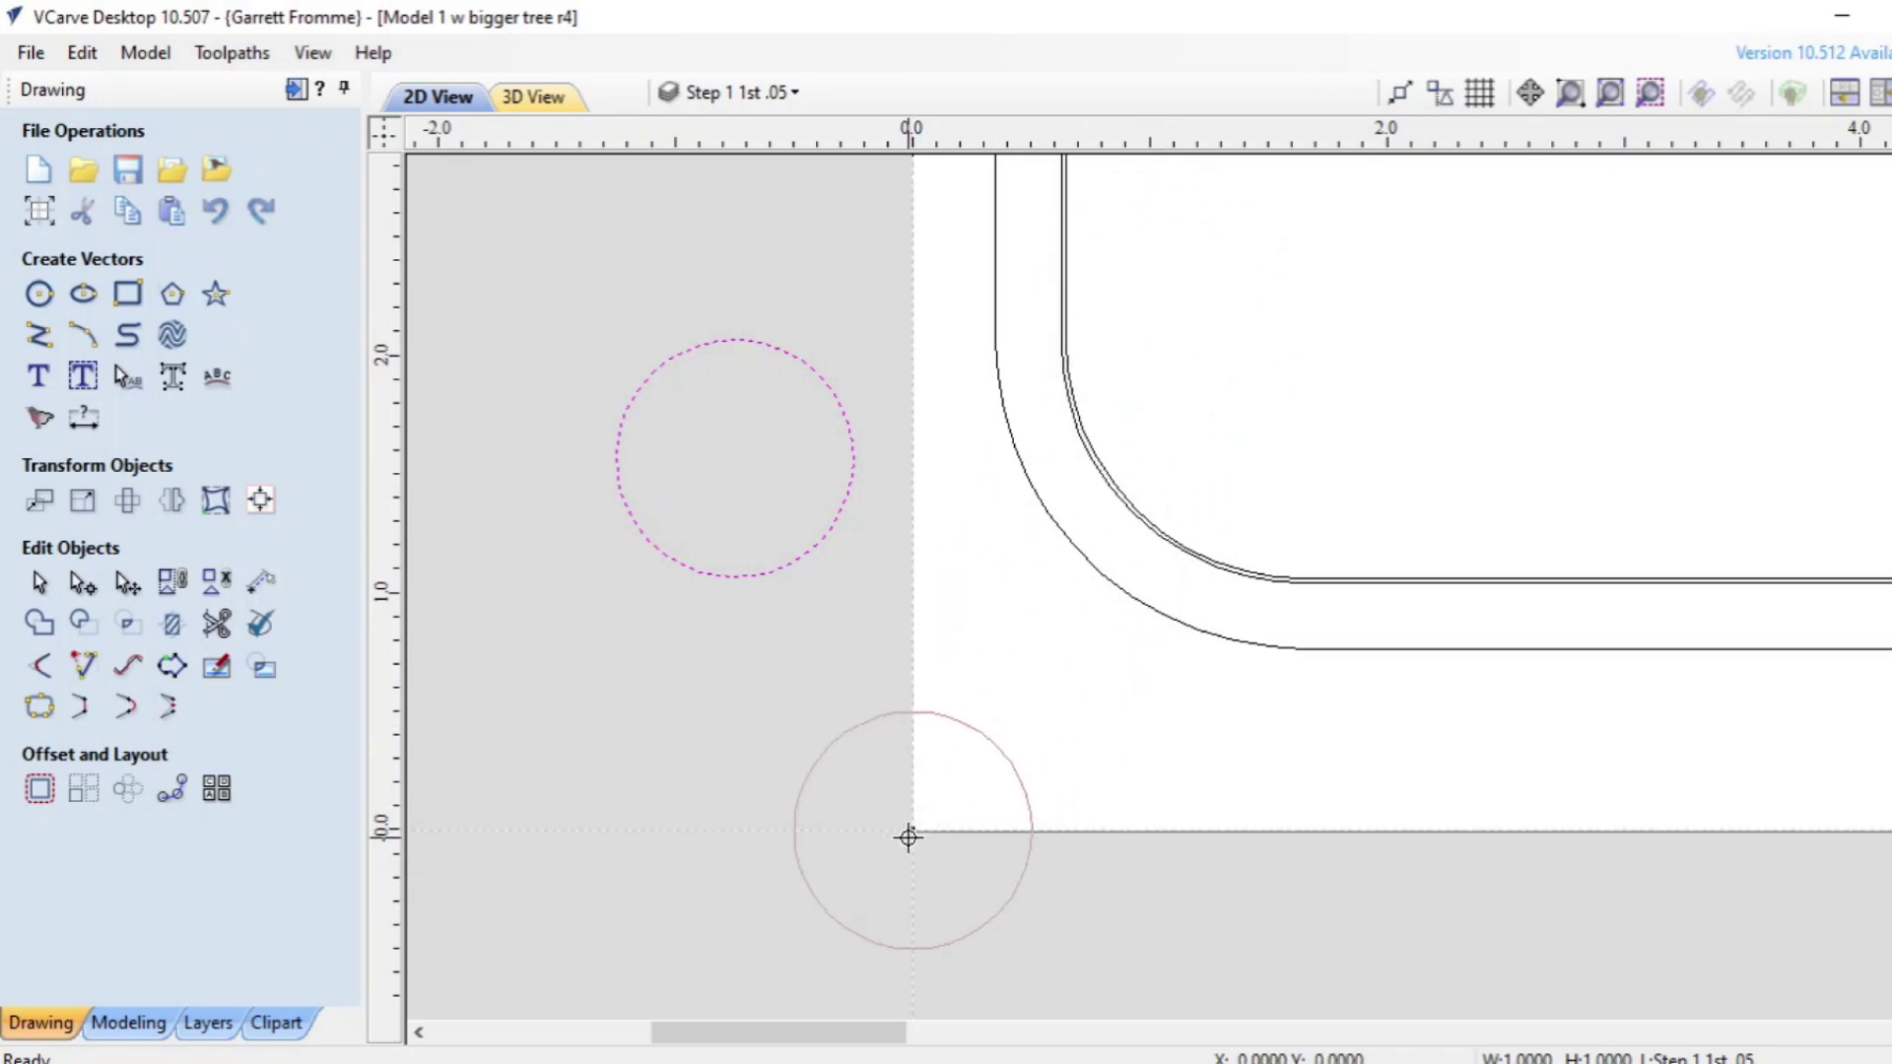
Step: Place the circle back outside the material, delete it and return to the toolpath layout
{"action": "left_click_drag", "start_coordinate": [908, 838], "coordinate": [988, 791]}
{"action": "left_click_drag", "start_coordinate": [999, 654], "coordinate": [808, 484]}
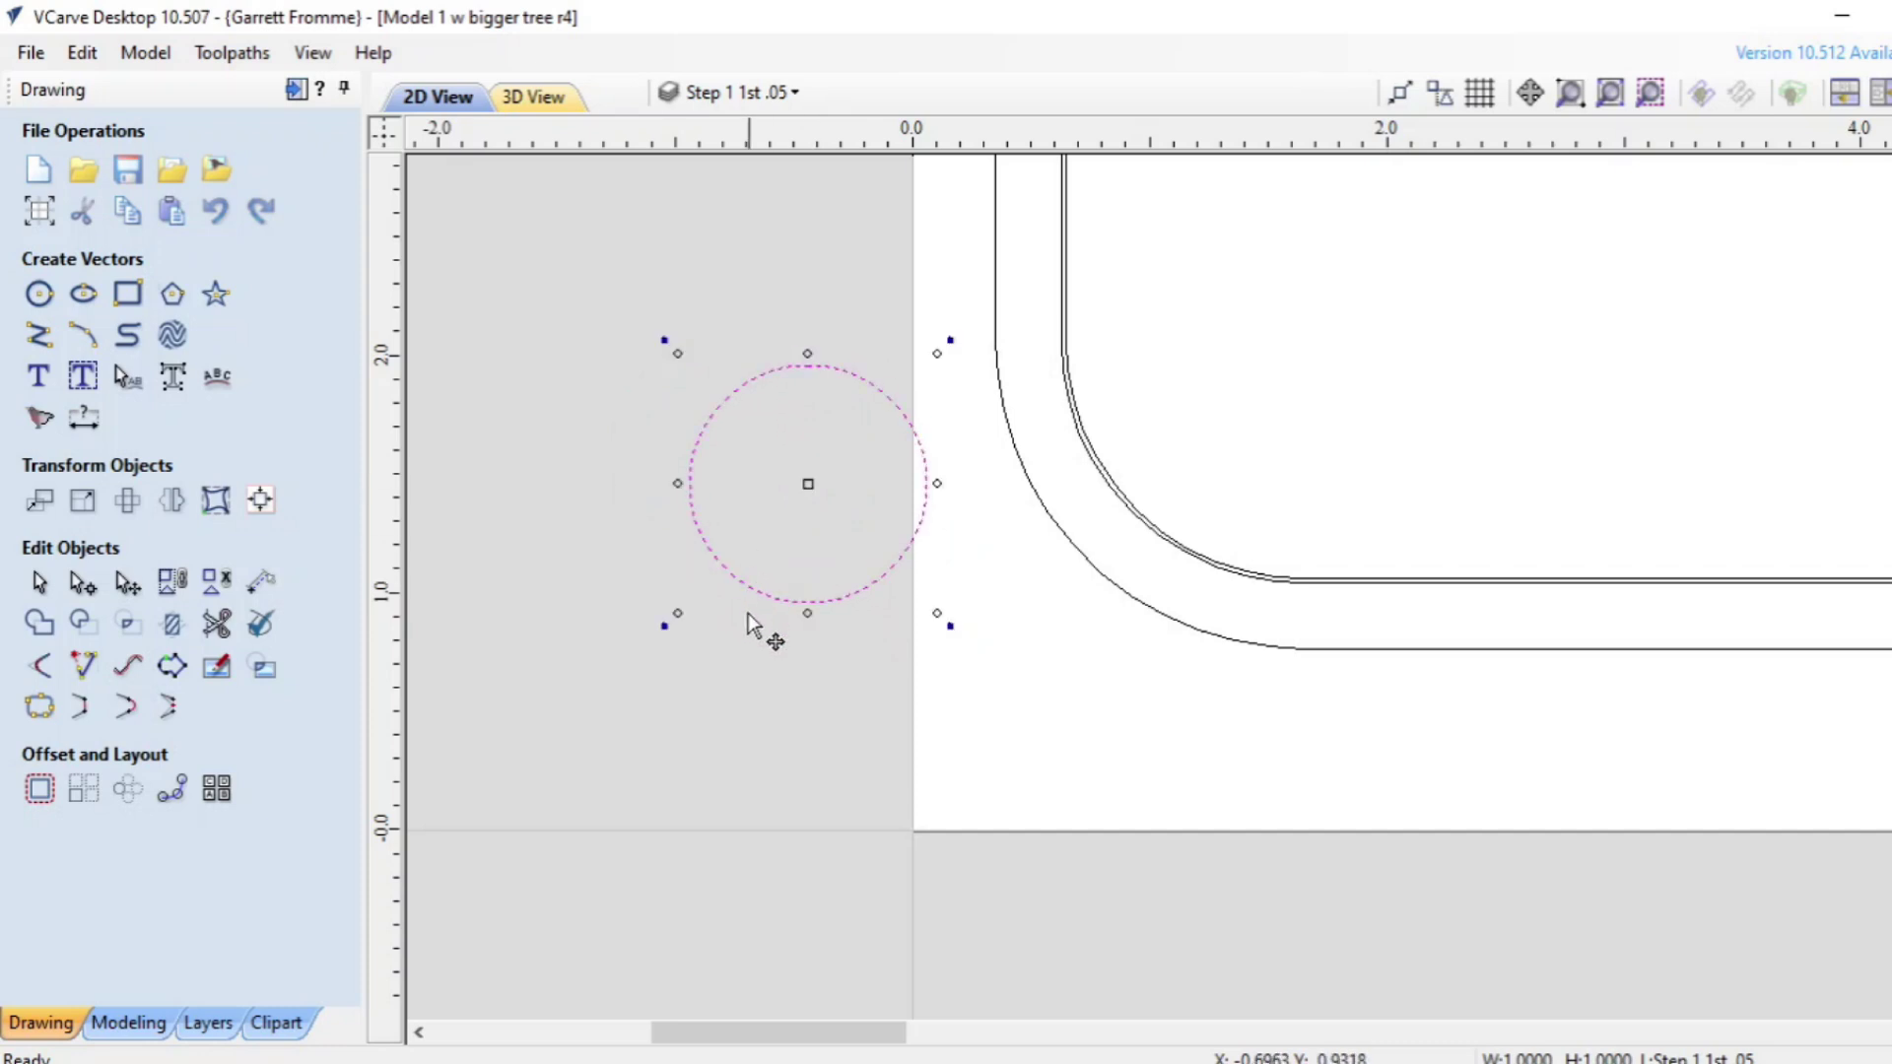
{"action": "key", "text": "Delete"}
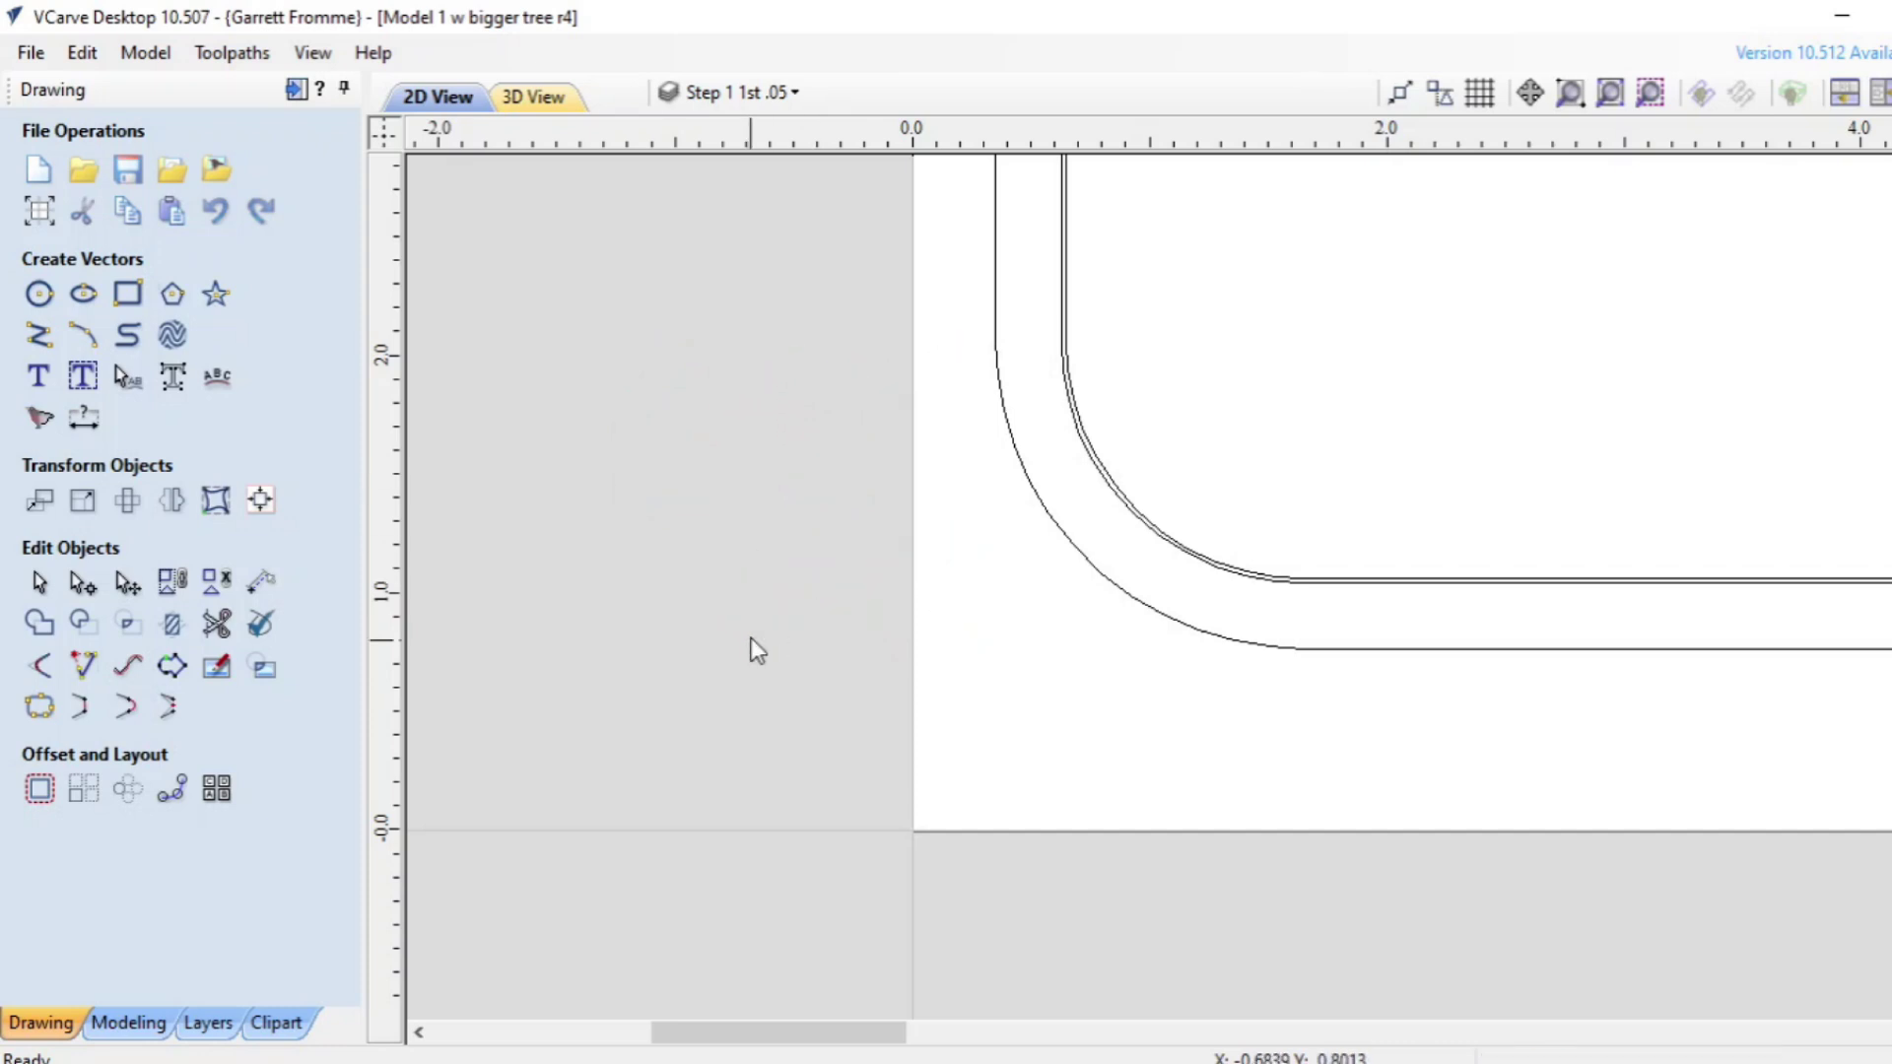
{"action": "left_click", "coordinate": [296, 92]}
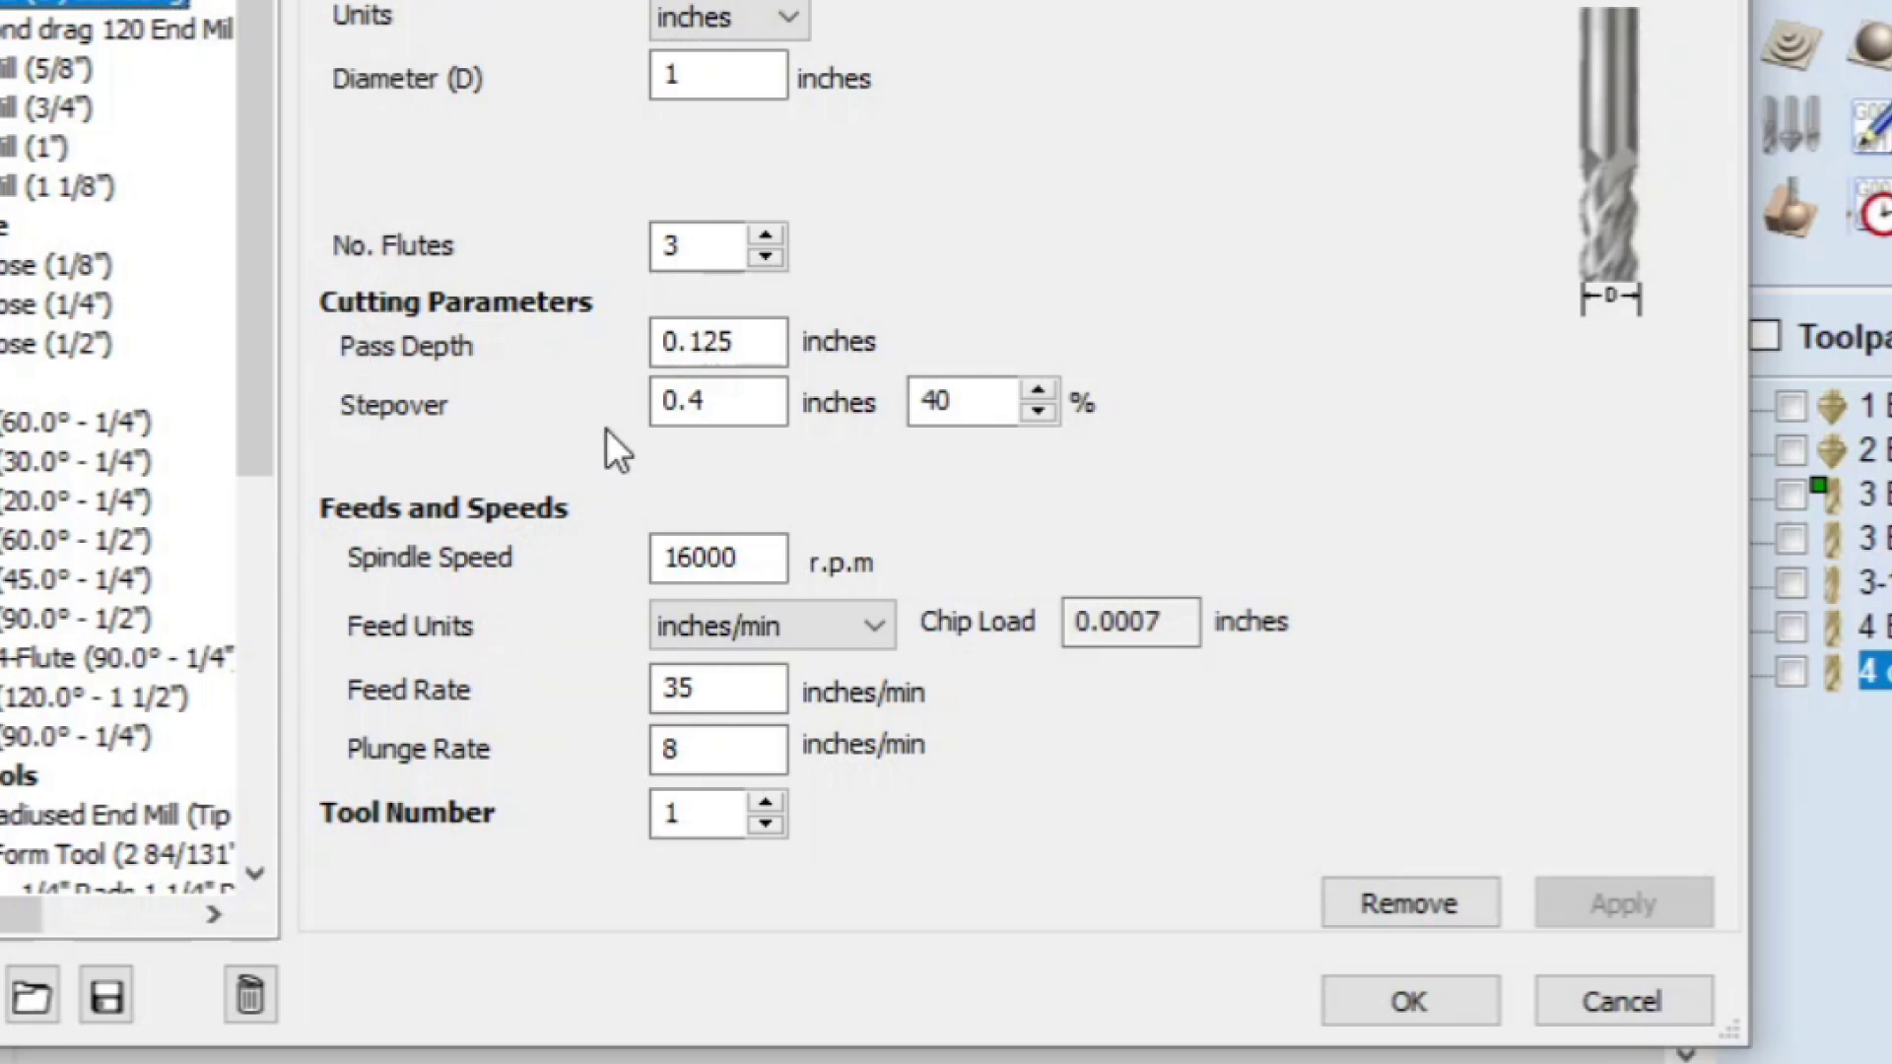
Step: Set the 1-inch end mill's stepover to 70 percent in the tool database
{"action": "left_click", "coordinate": [957, 411]}
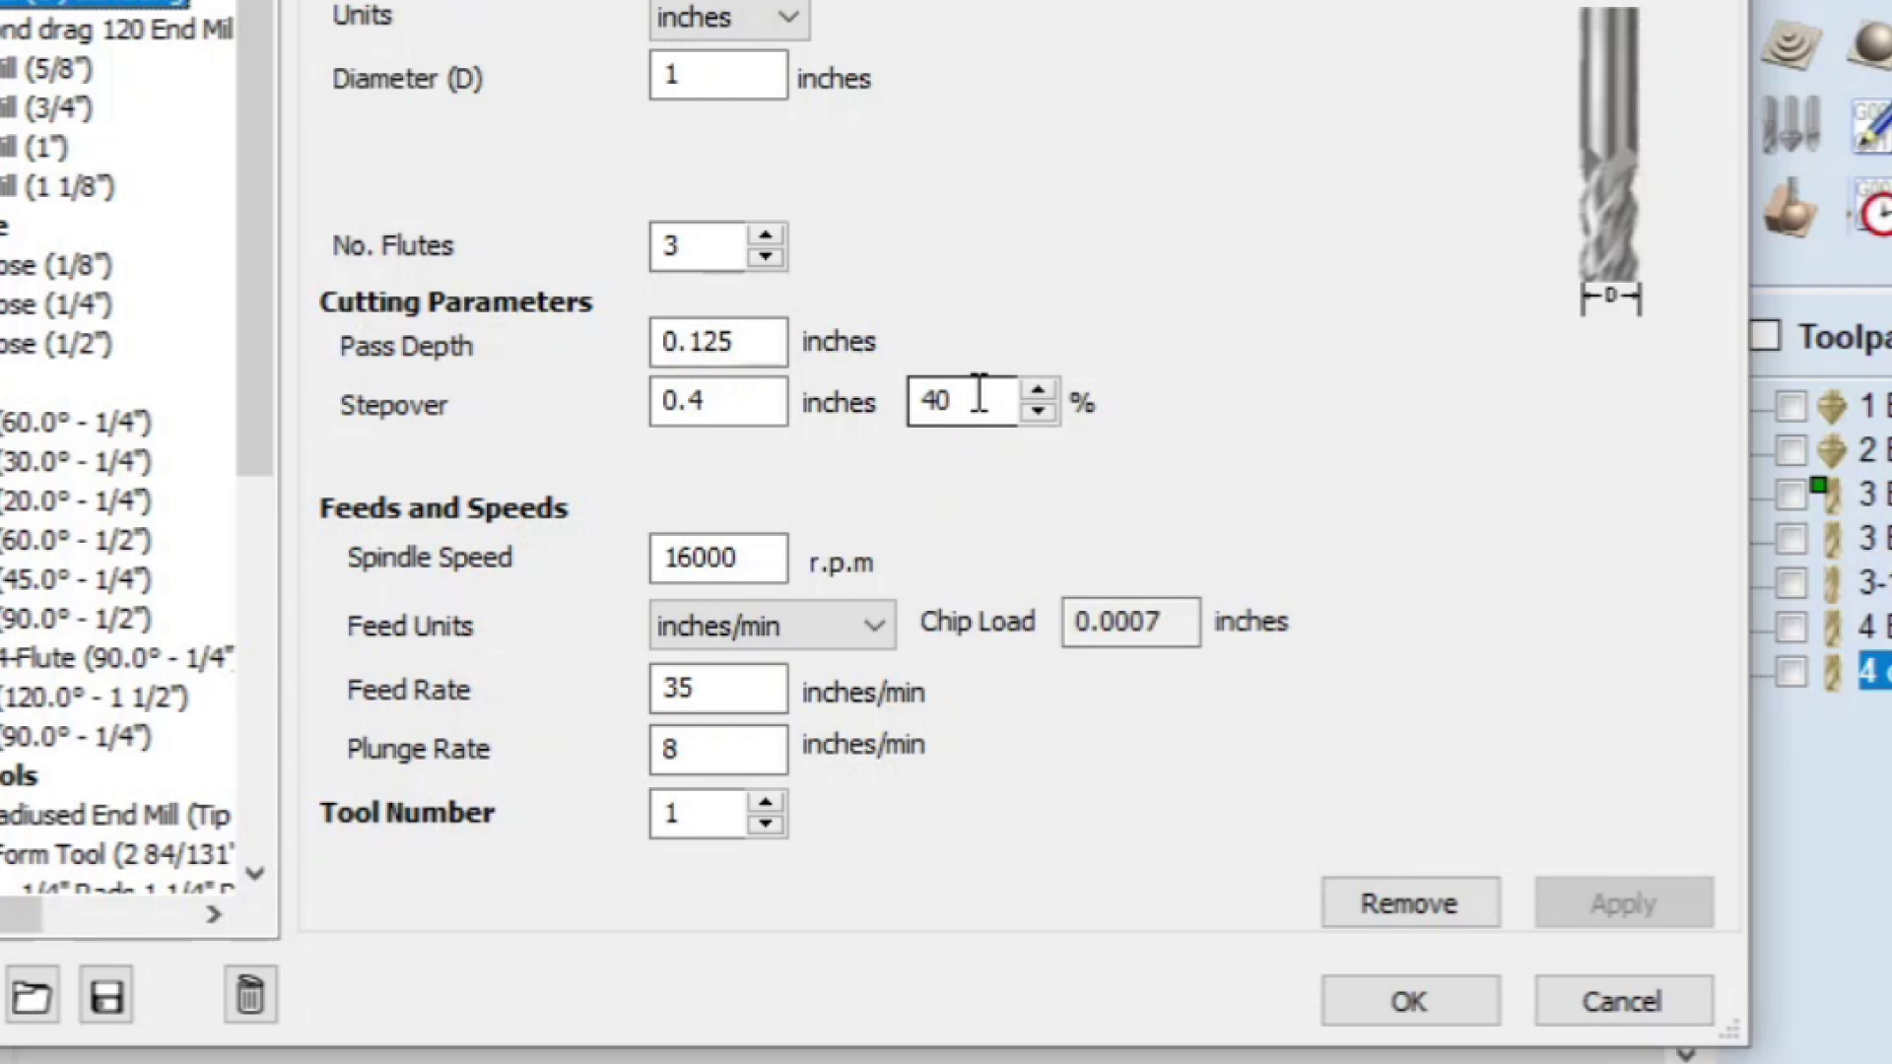
{"action": "left_click_drag", "start_coordinate": [971, 394], "coordinate": [873, 404]}
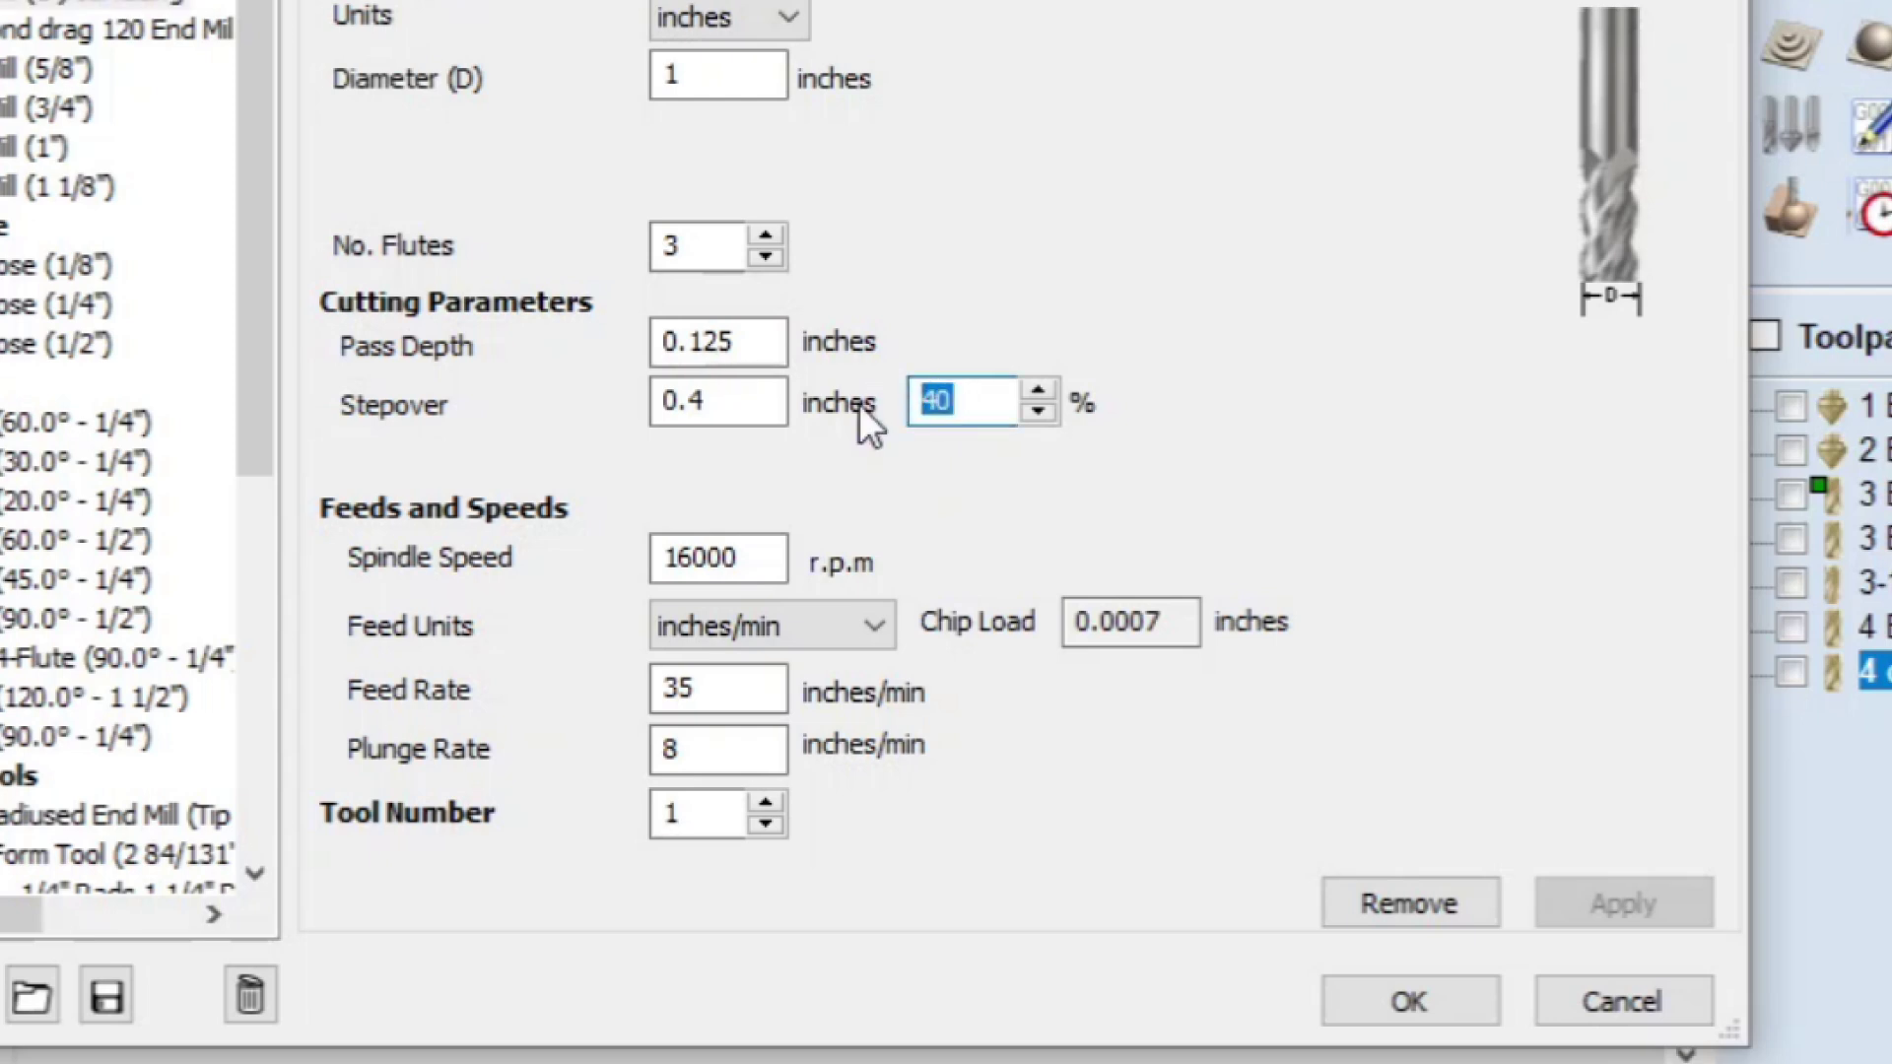
{"action": "type", "text": "70"}
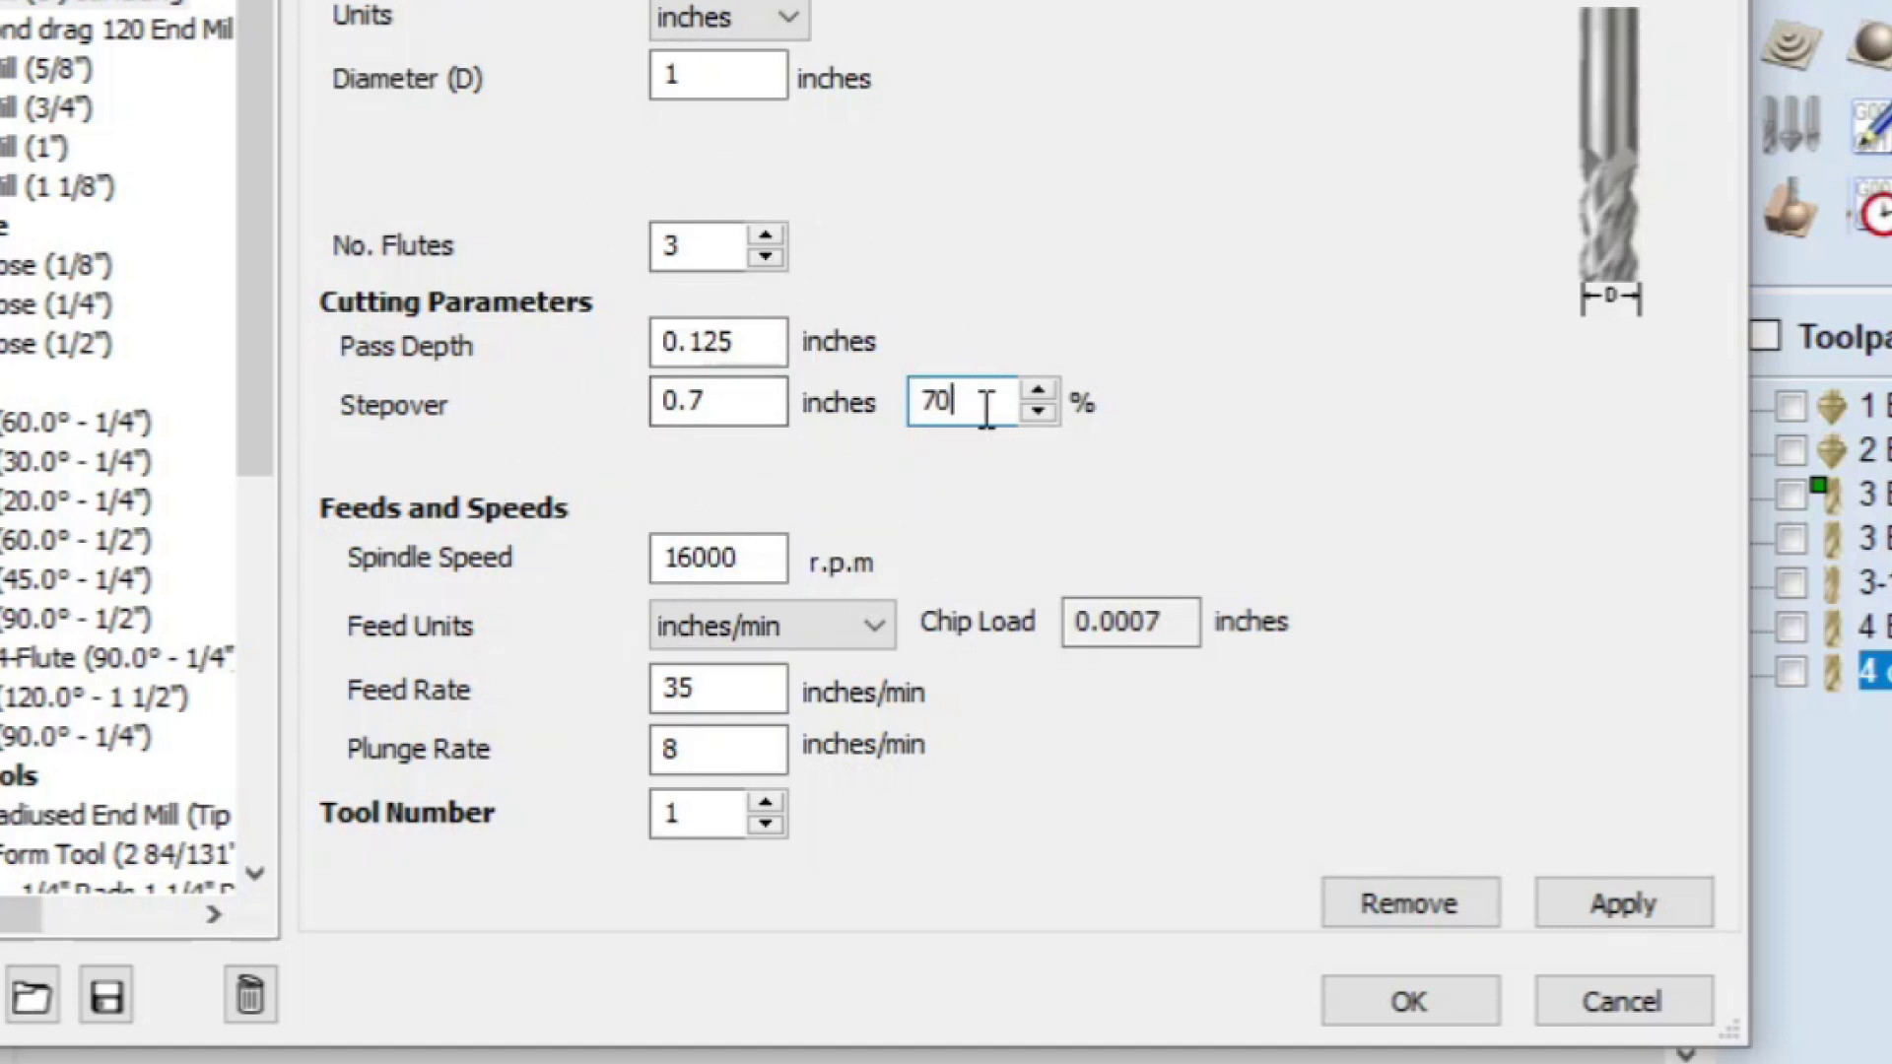
Step: Return the end mill's stepover to 40 percent and compare the inch and percentage fields
{"action": "left_click_drag", "start_coordinate": [946, 412], "coordinate": [901, 394]}
{"action": "type", "text": "40"}
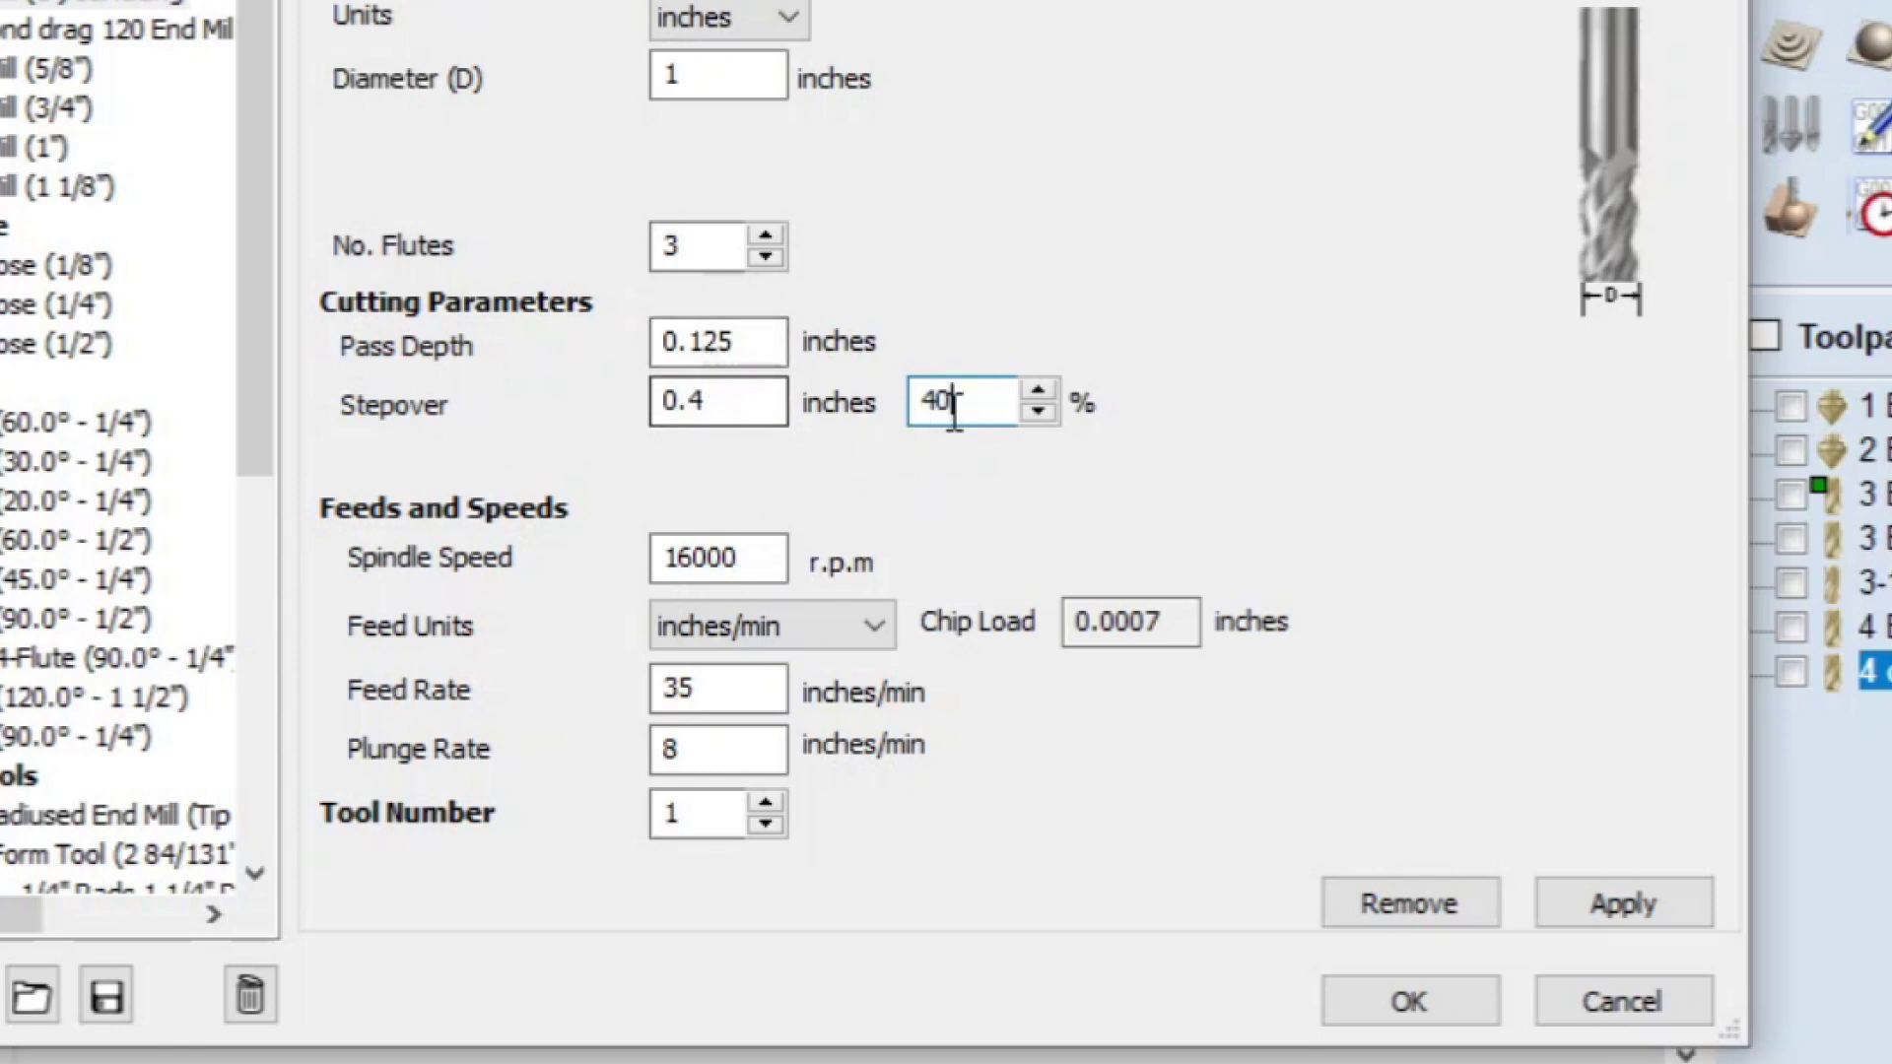
{"action": "left_click_drag", "start_coordinate": [728, 401], "coordinate": [617, 396]}
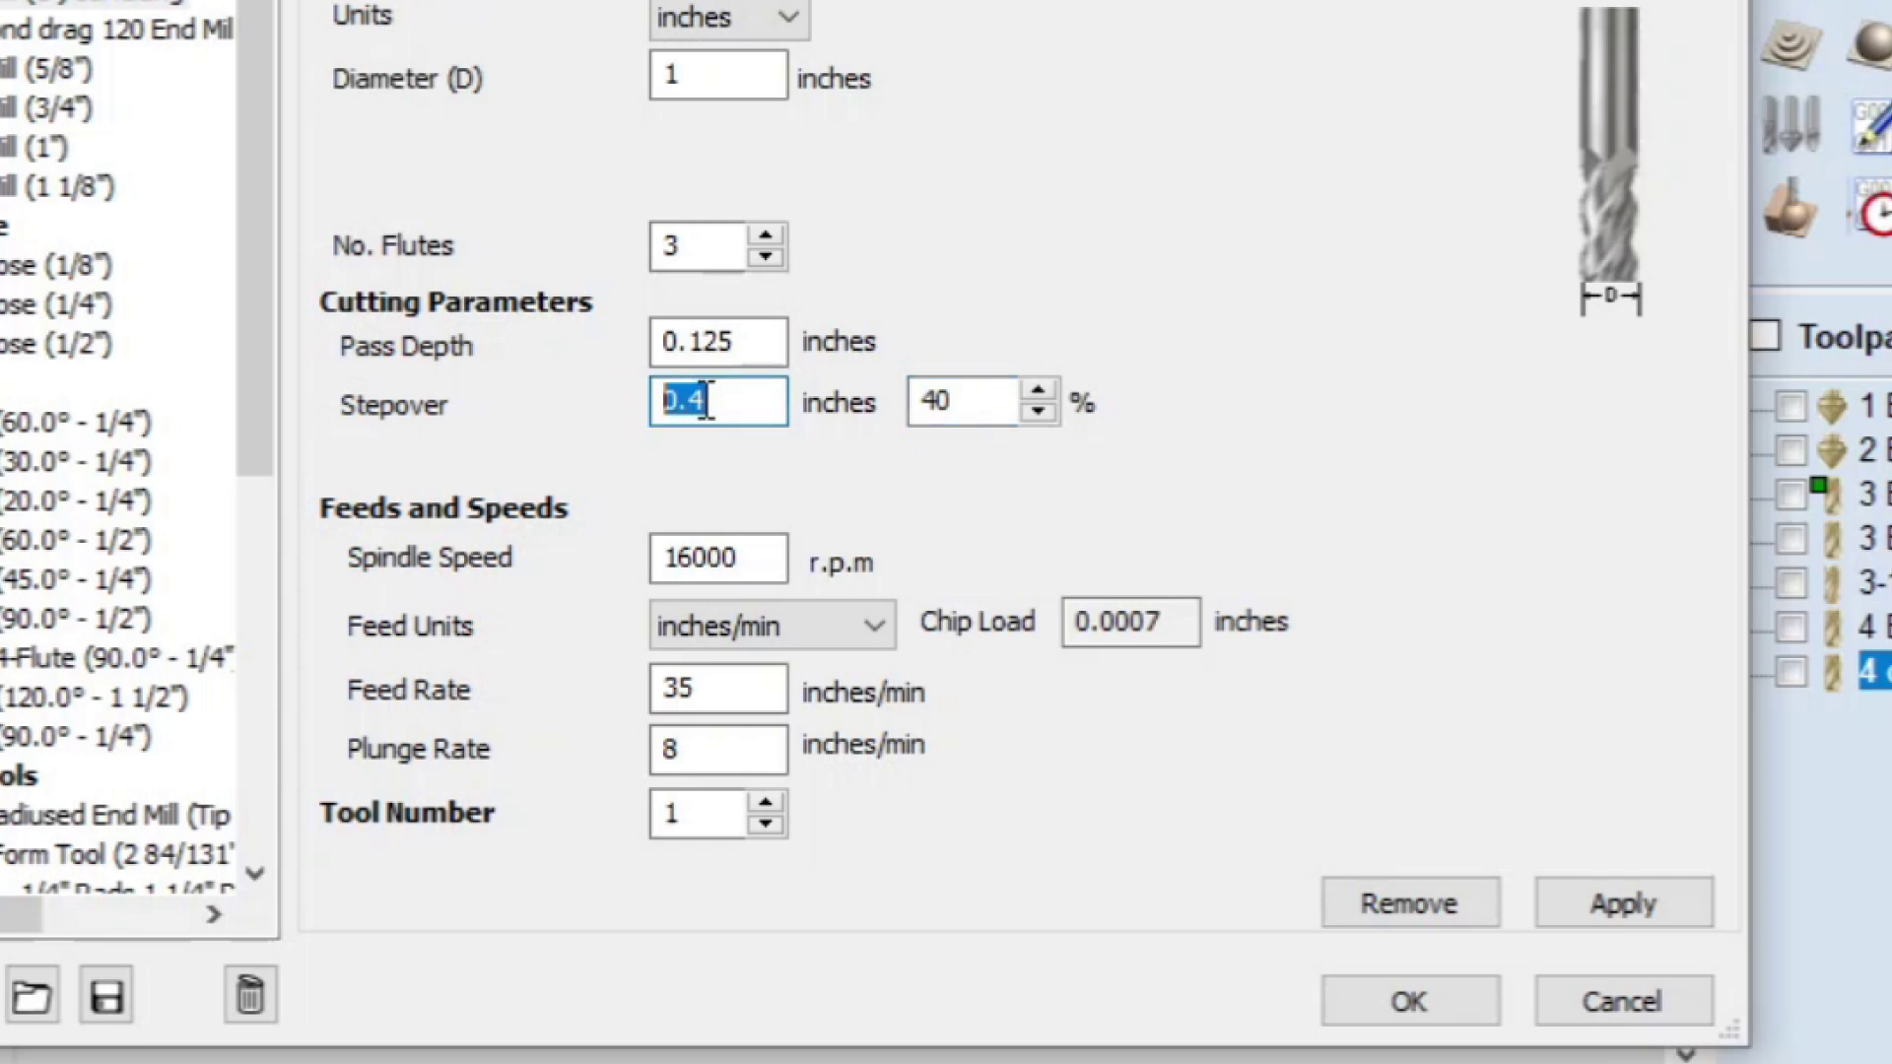
{"action": "left_click", "coordinate": [980, 405]}
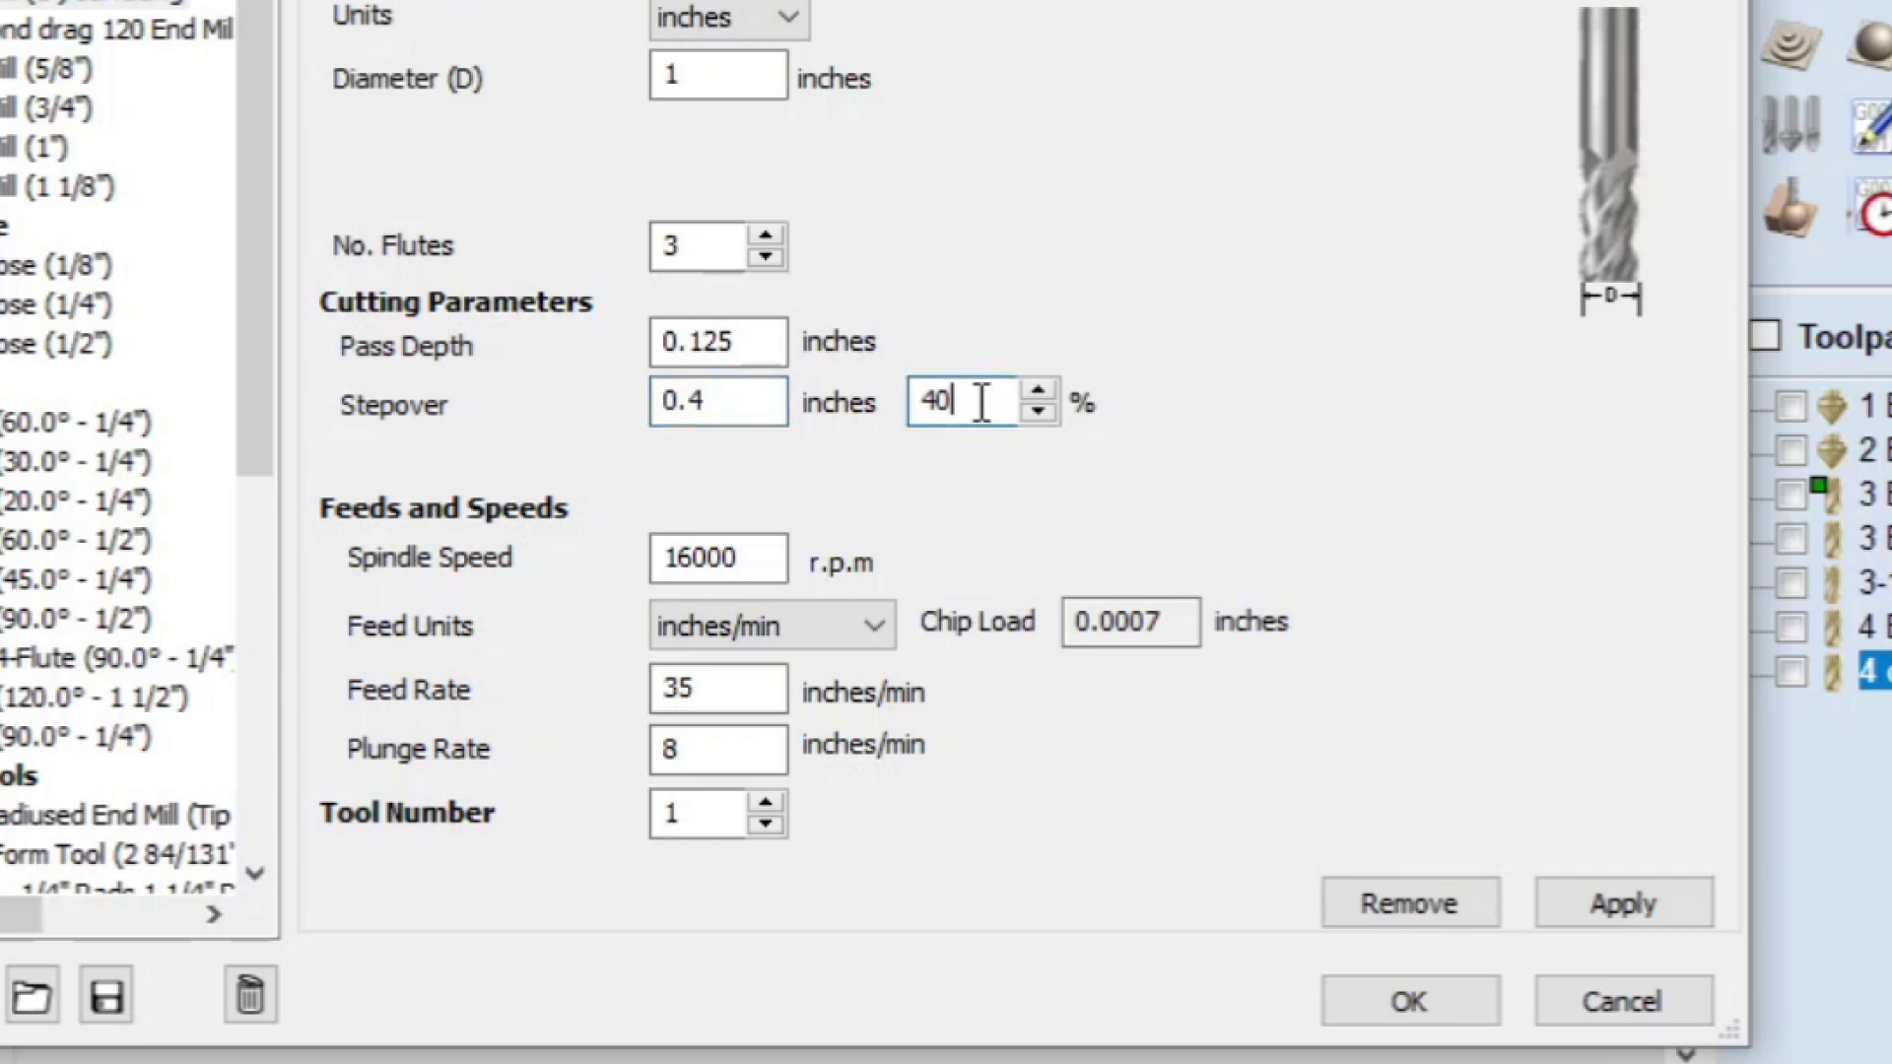
Step: Set the 1-inch surfacing end mill's stepover to 70 percent
{"action": "left_click_drag", "start_coordinate": [980, 405], "coordinate": [881, 404]}
{"action": "type", "text": "70"}
{"action": "left_click", "coordinate": [746, 564]}
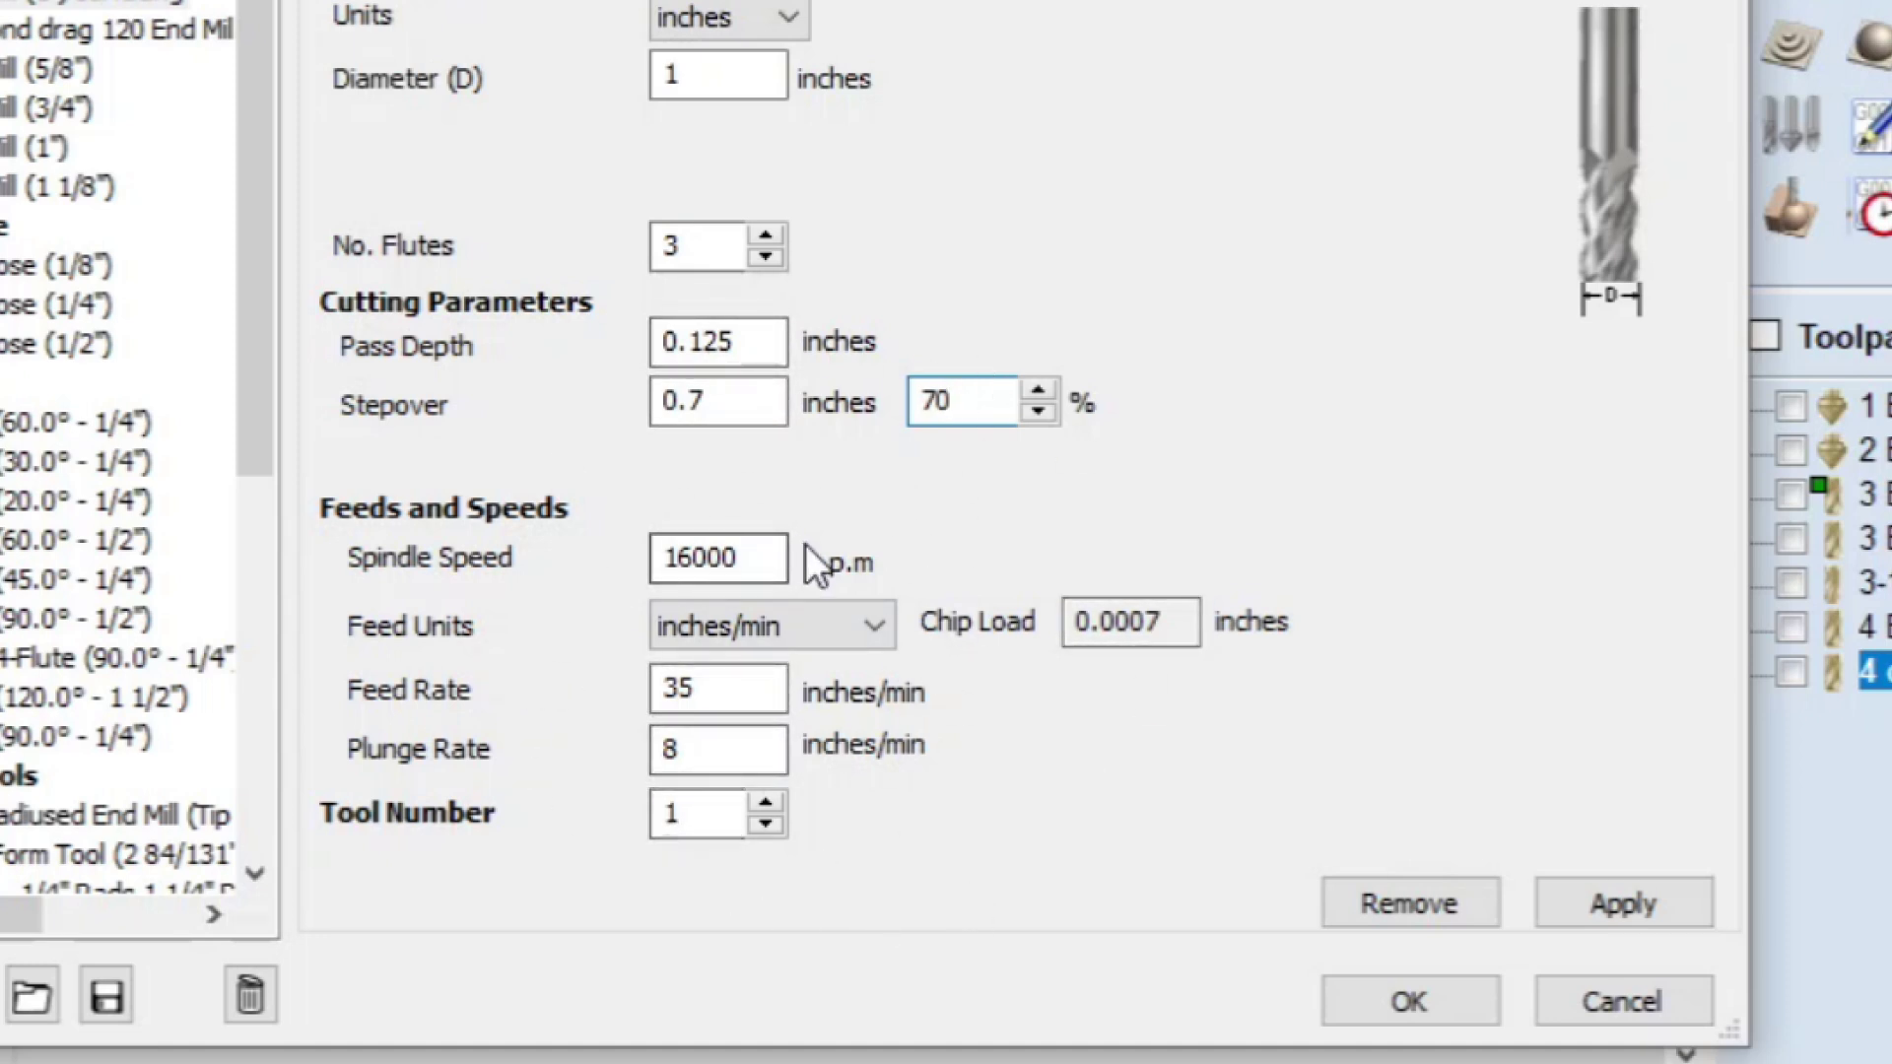
{"action": "left_click", "coordinate": [759, 550]}
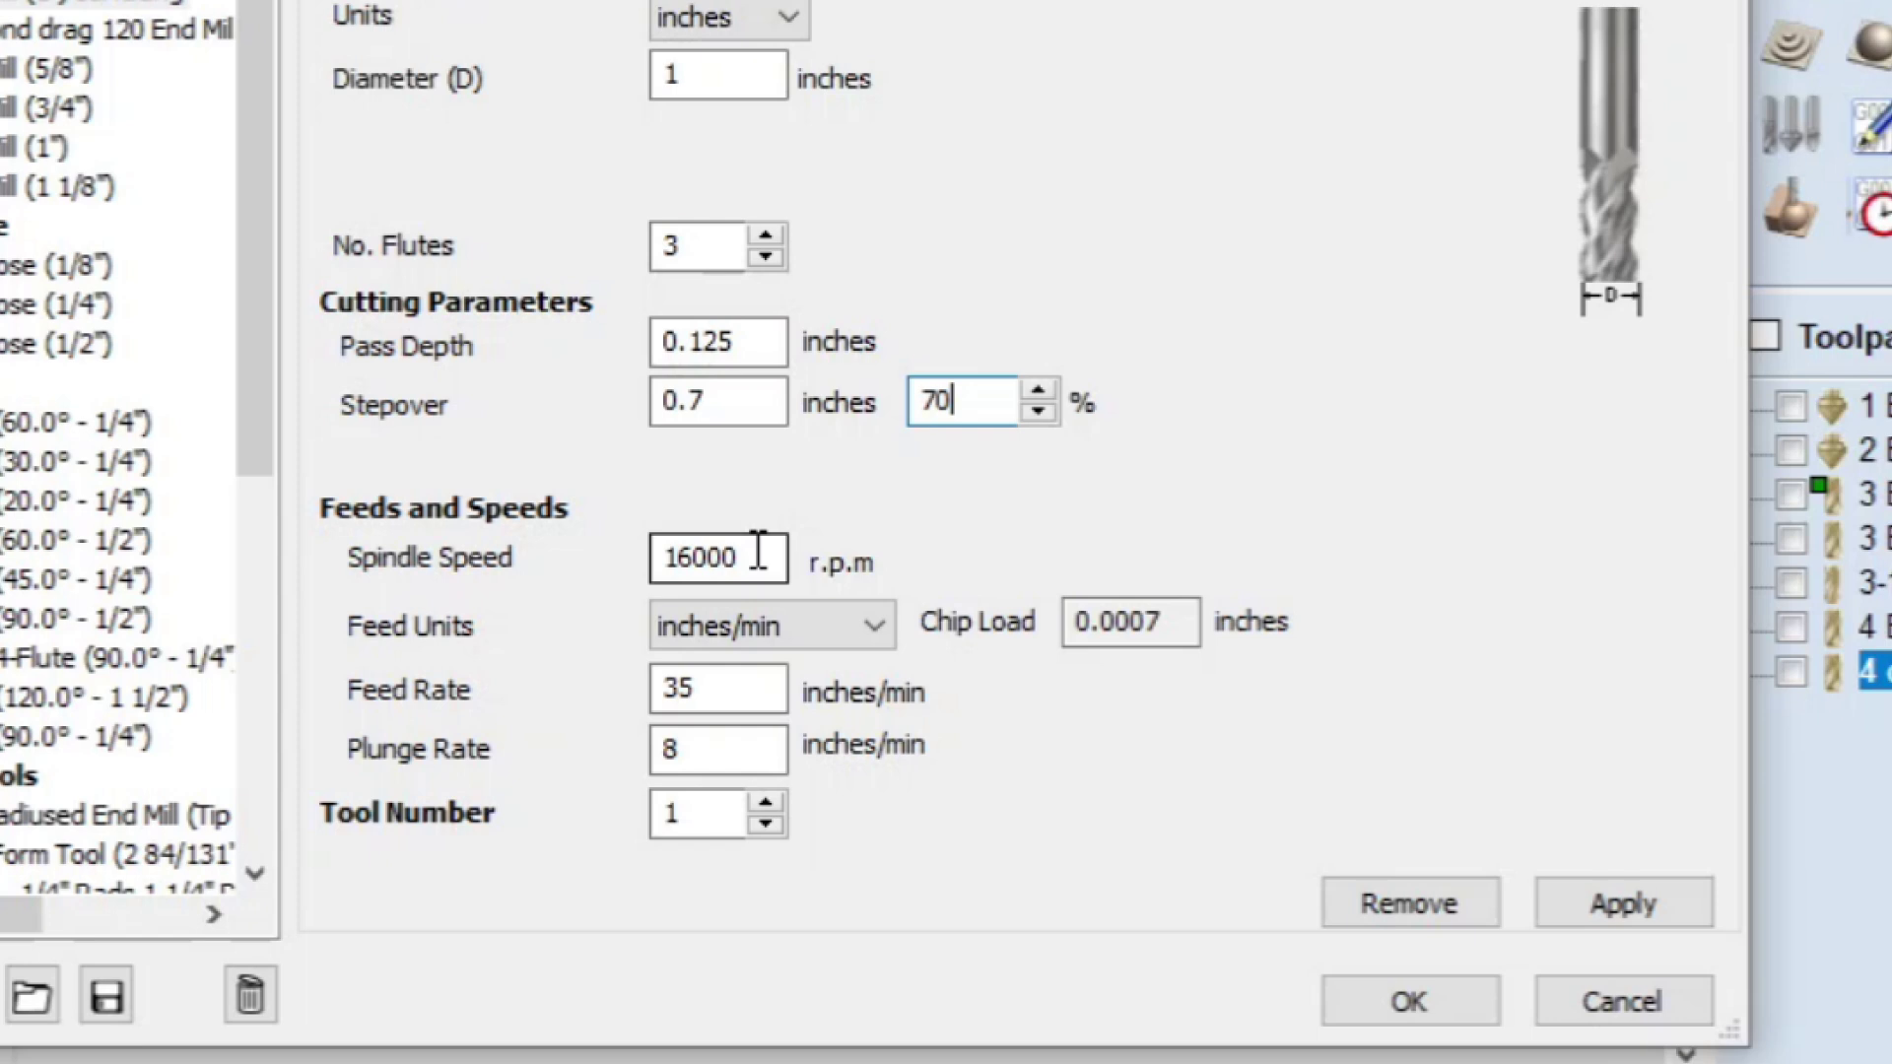
Step: Review the available feed units for the end mill and choose inches/min
{"action": "left_click", "coordinate": [459, 617]}
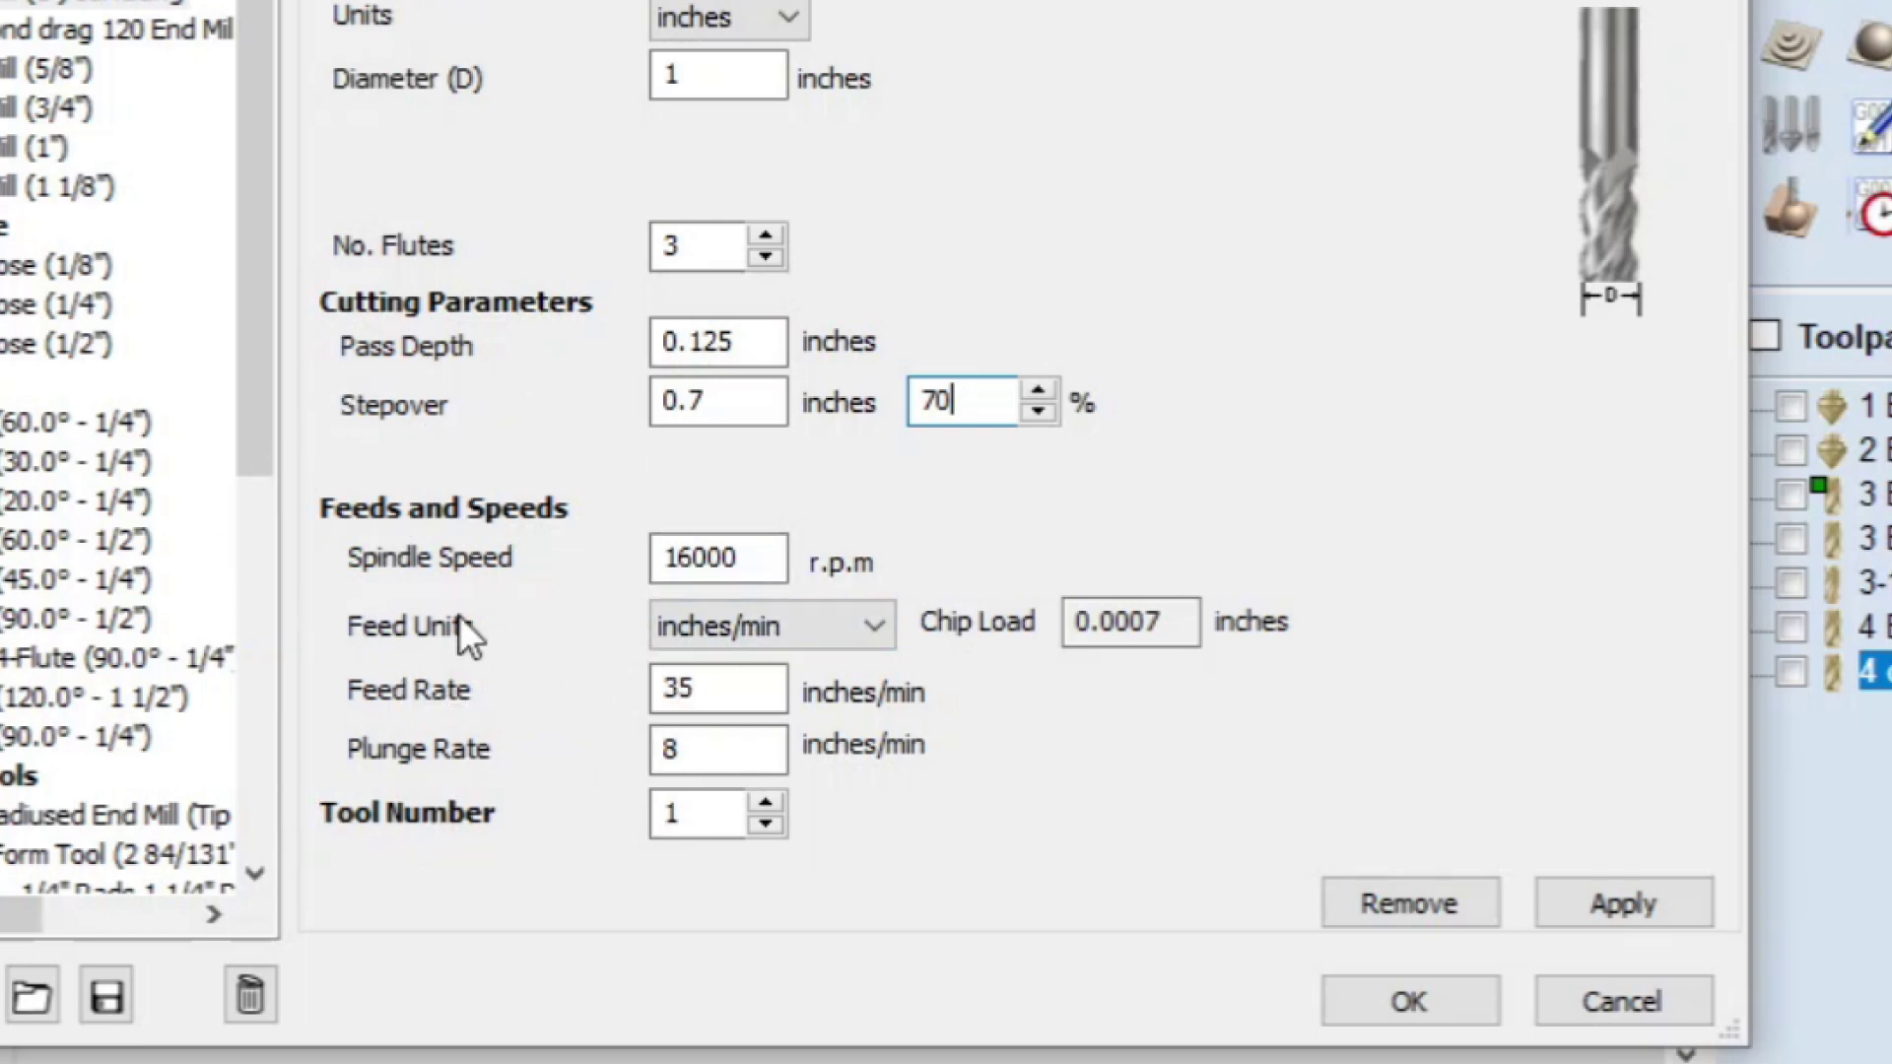
{"action": "left_click", "coordinate": [812, 623]}
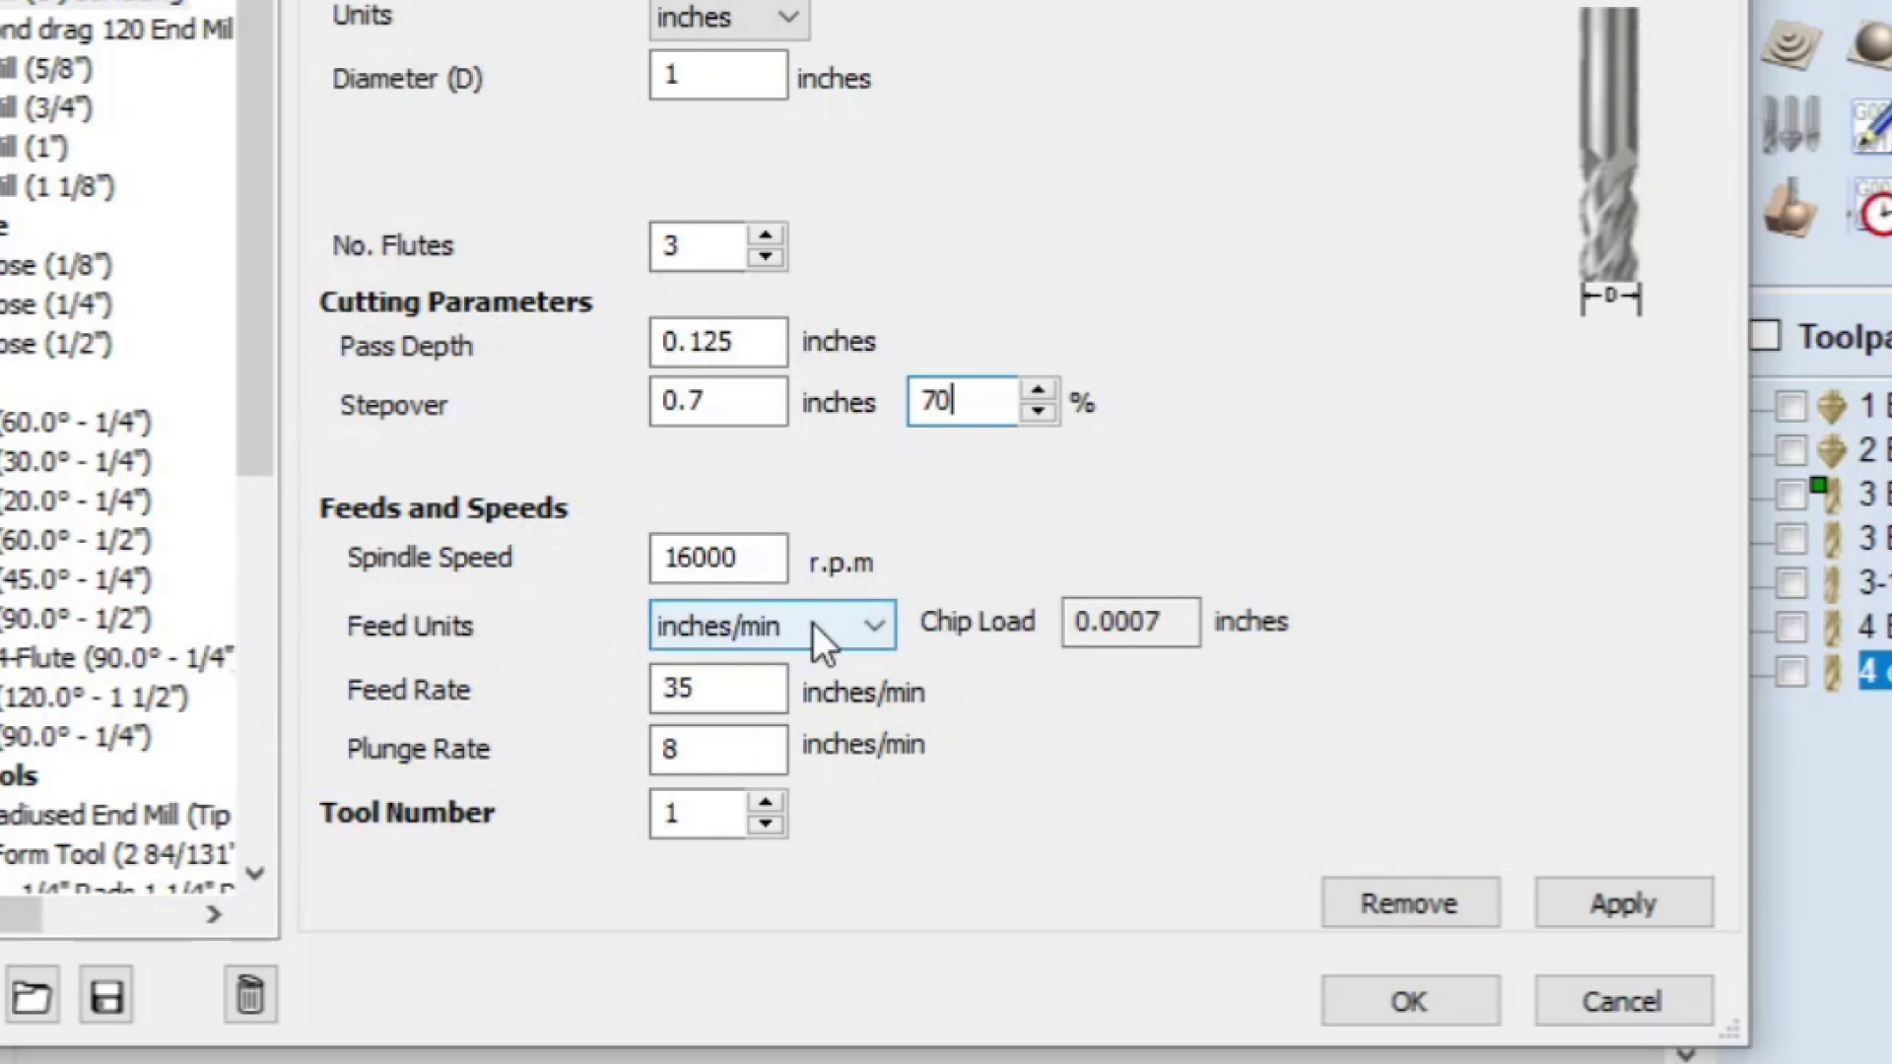
{"action": "left_click", "coordinate": [871, 625]}
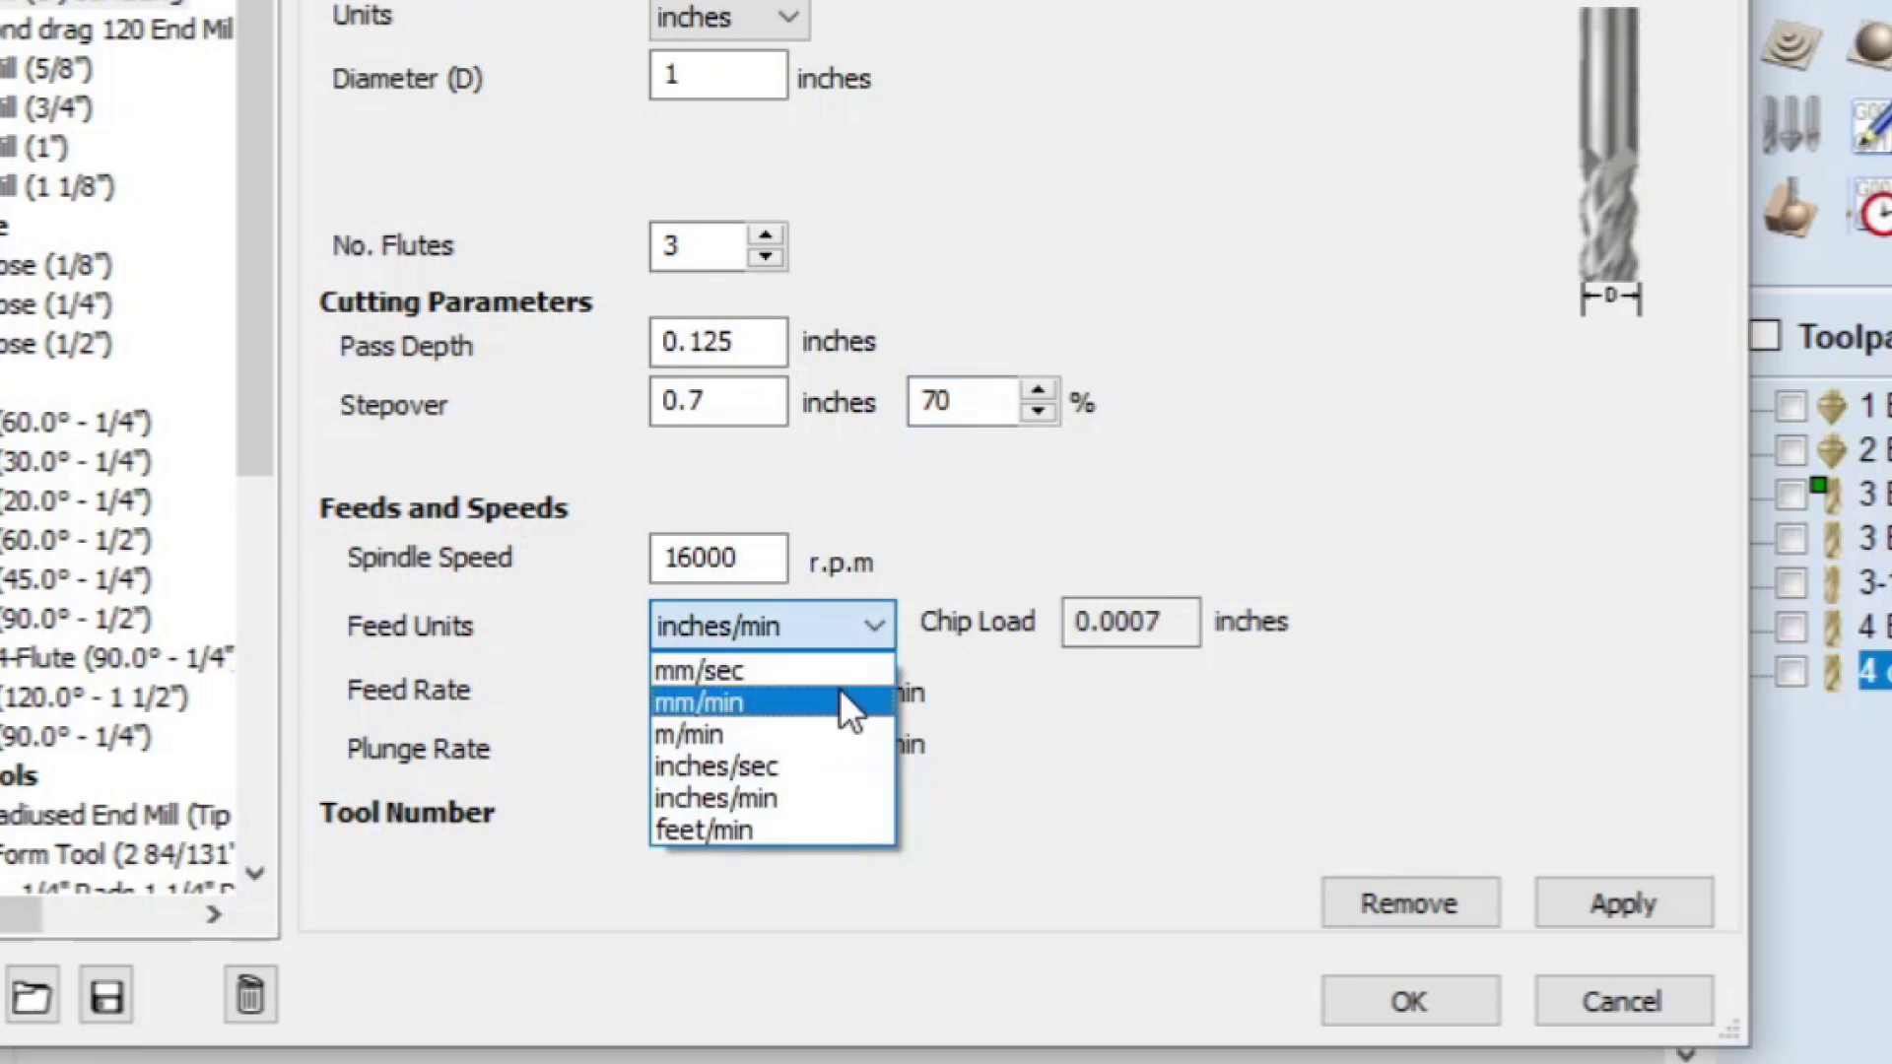
{"action": "left_click", "coordinate": [843, 796]}
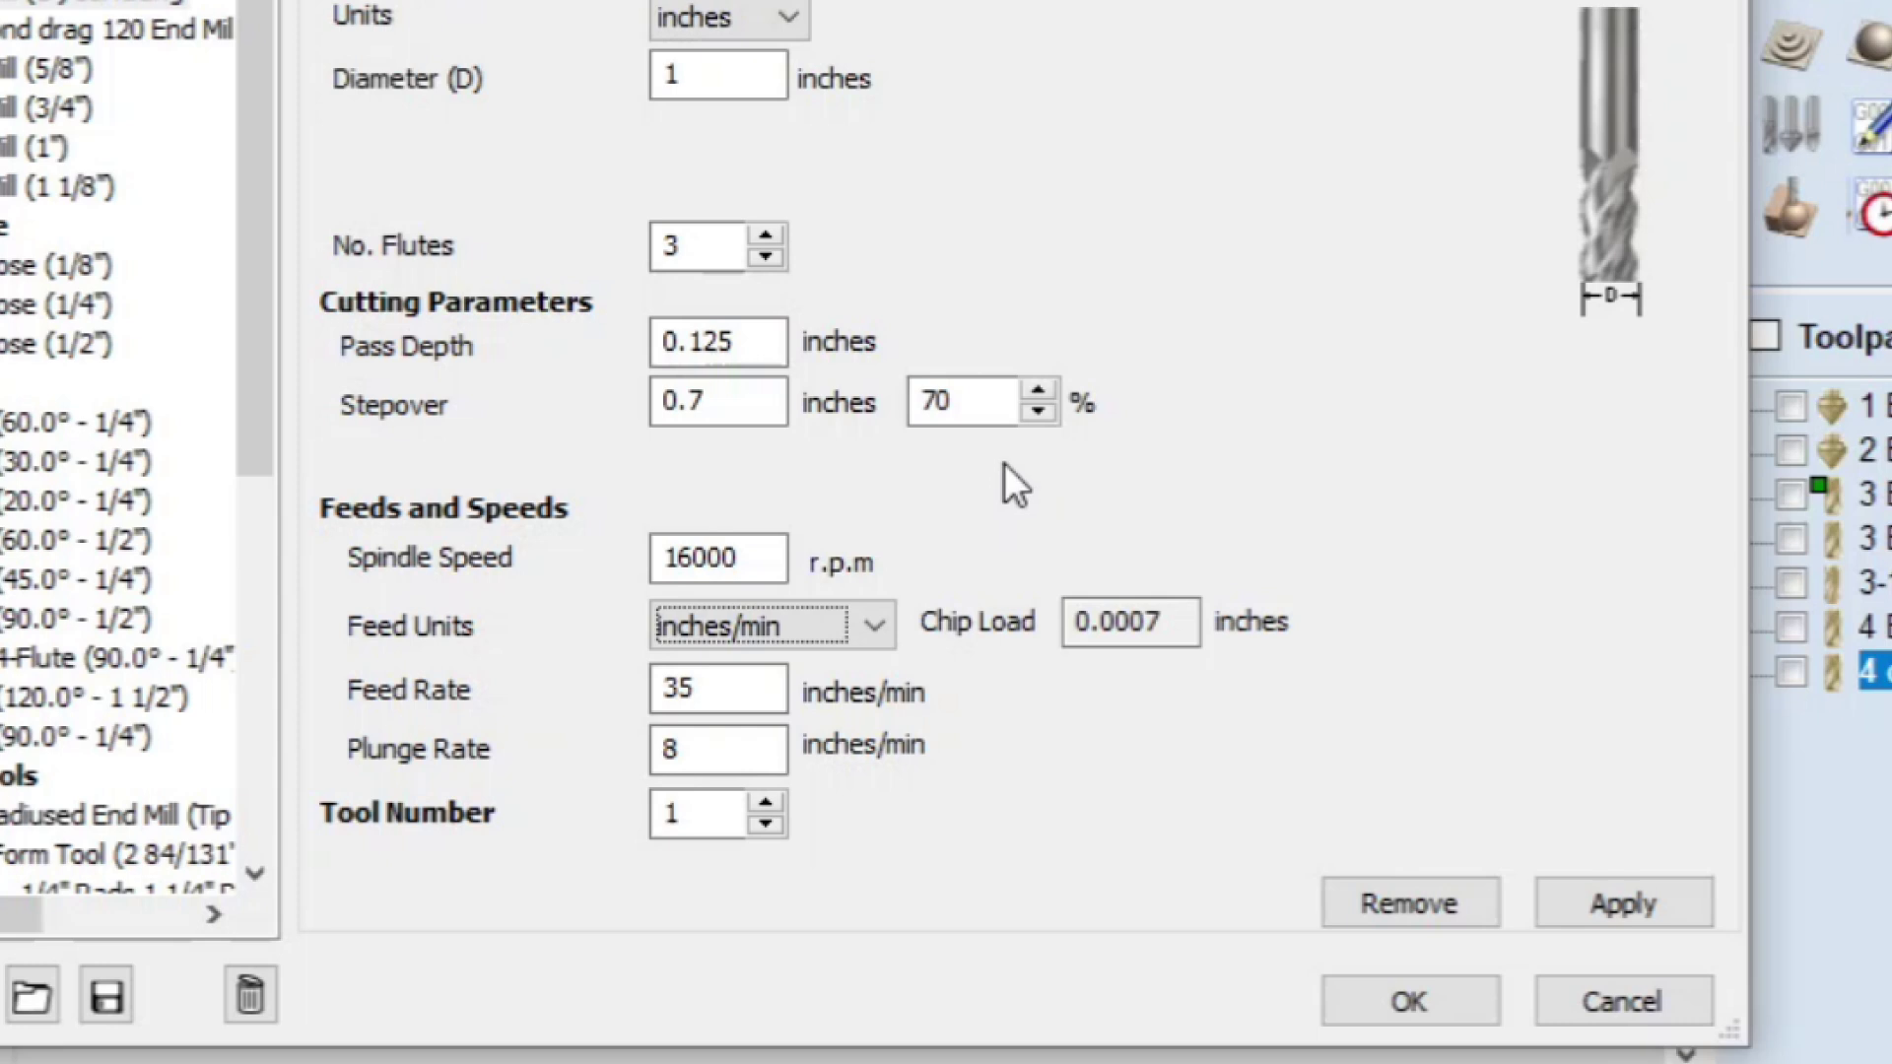
Step: Examine the chip load value calculated for the 1-inch surfacing end mill
{"action": "left_click", "coordinate": [1085, 634]}
{"action": "left_click", "coordinate": [1155, 631]}
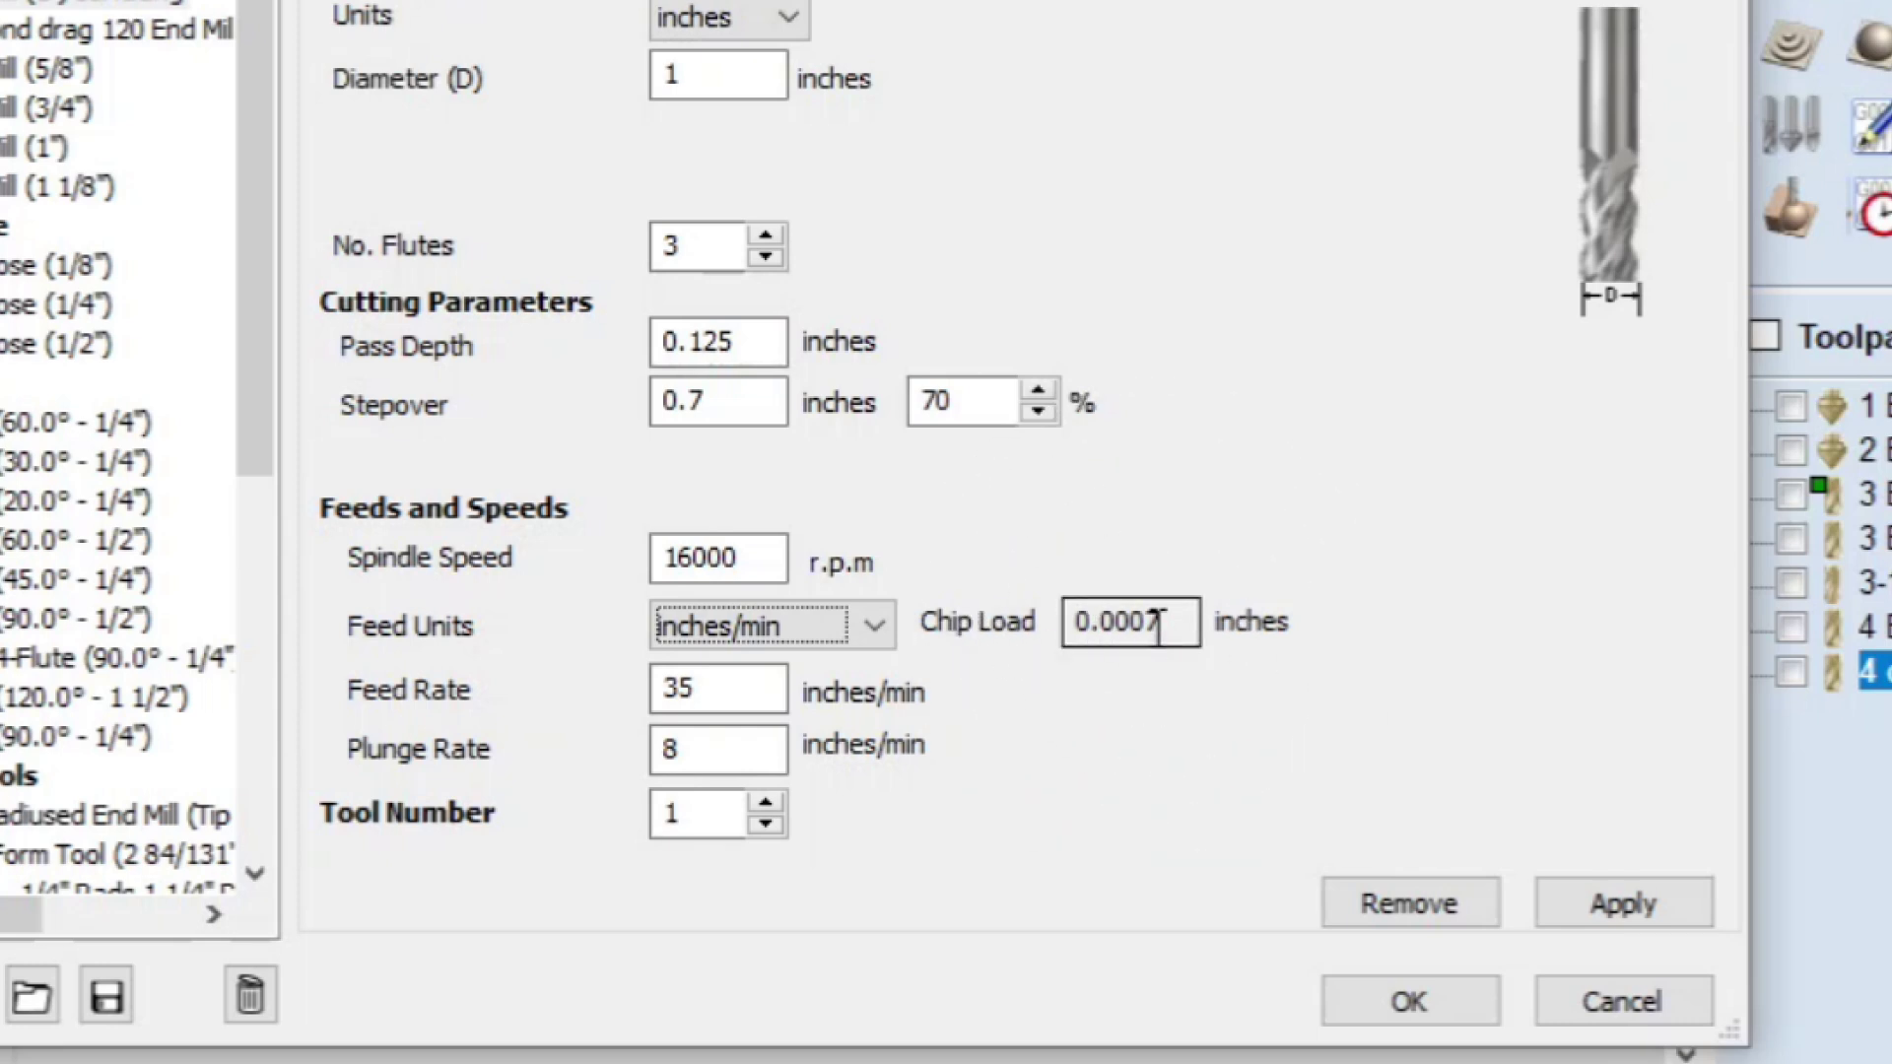
{"action": "left_click", "coordinate": [1132, 638]}
{"action": "left_click", "coordinate": [1152, 674]}
{"action": "left_click", "coordinate": [1152, 674]}
{"action": "left_click", "coordinate": [1151, 674]}
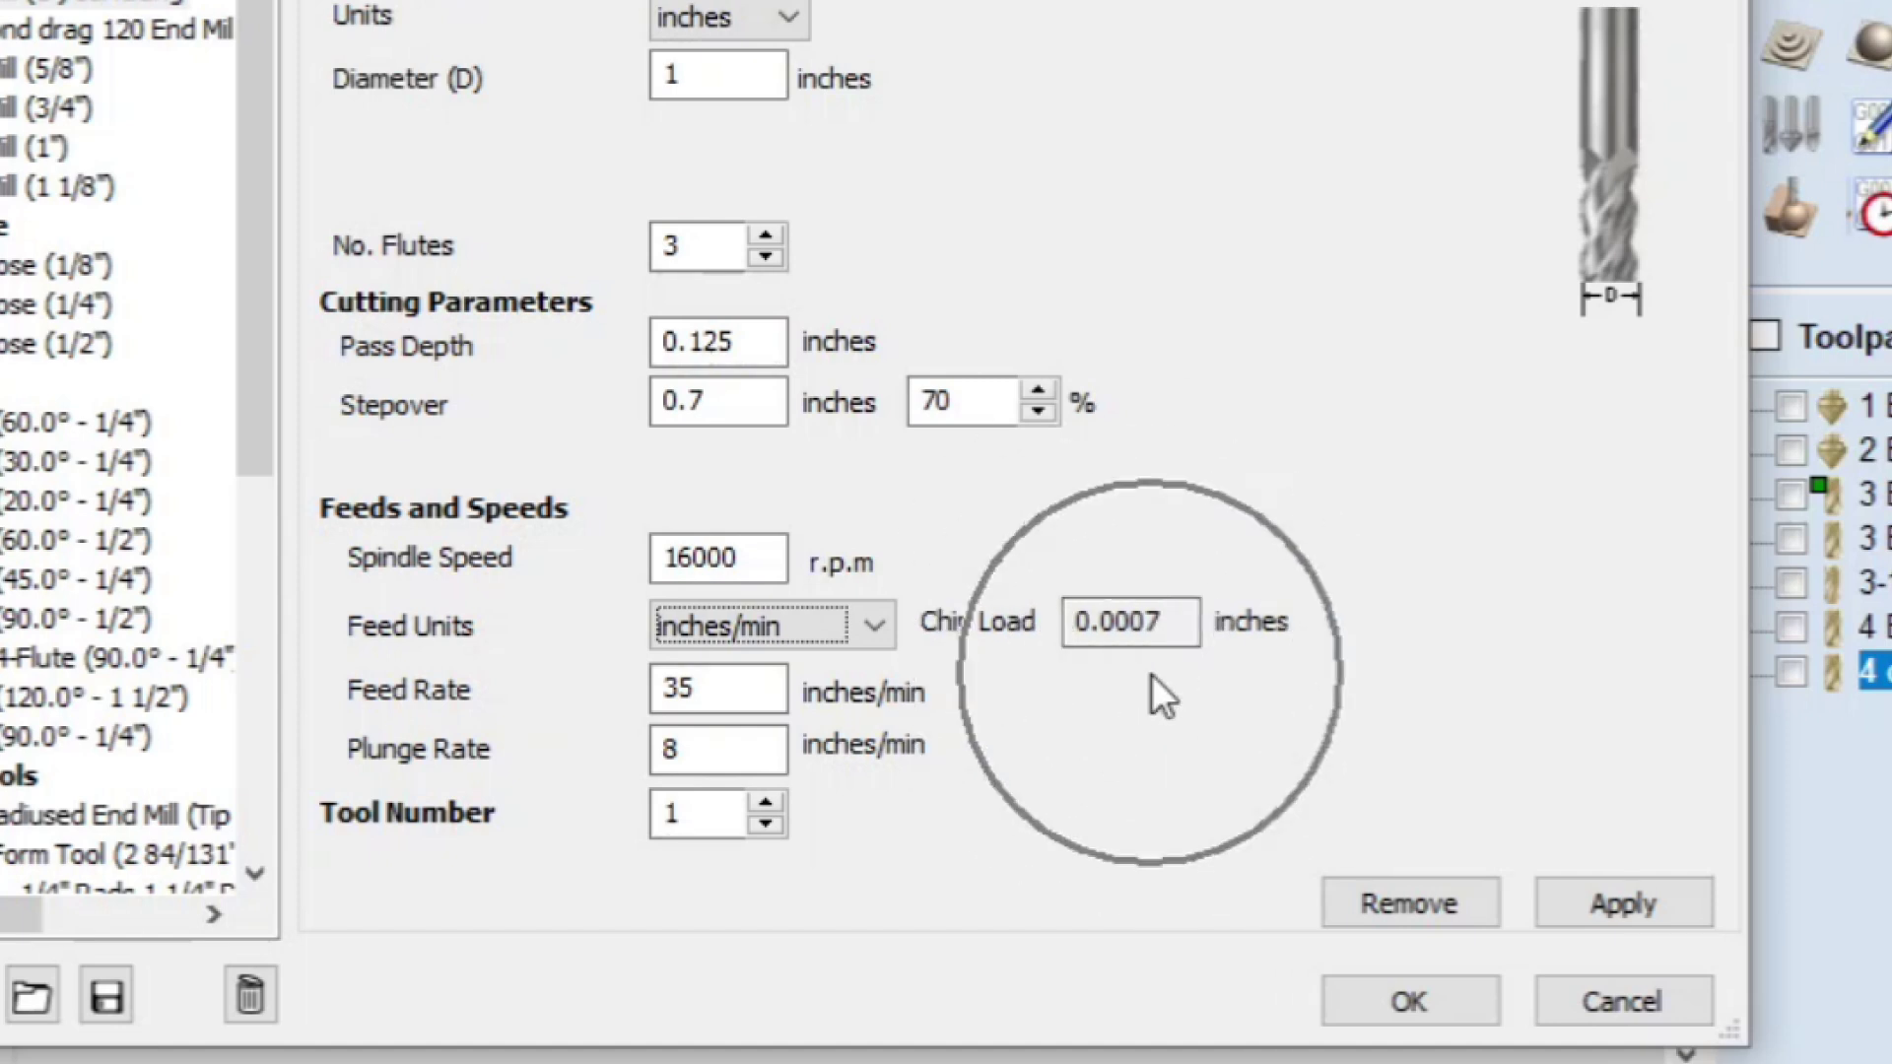
{"action": "left_click", "coordinate": [1151, 674]}
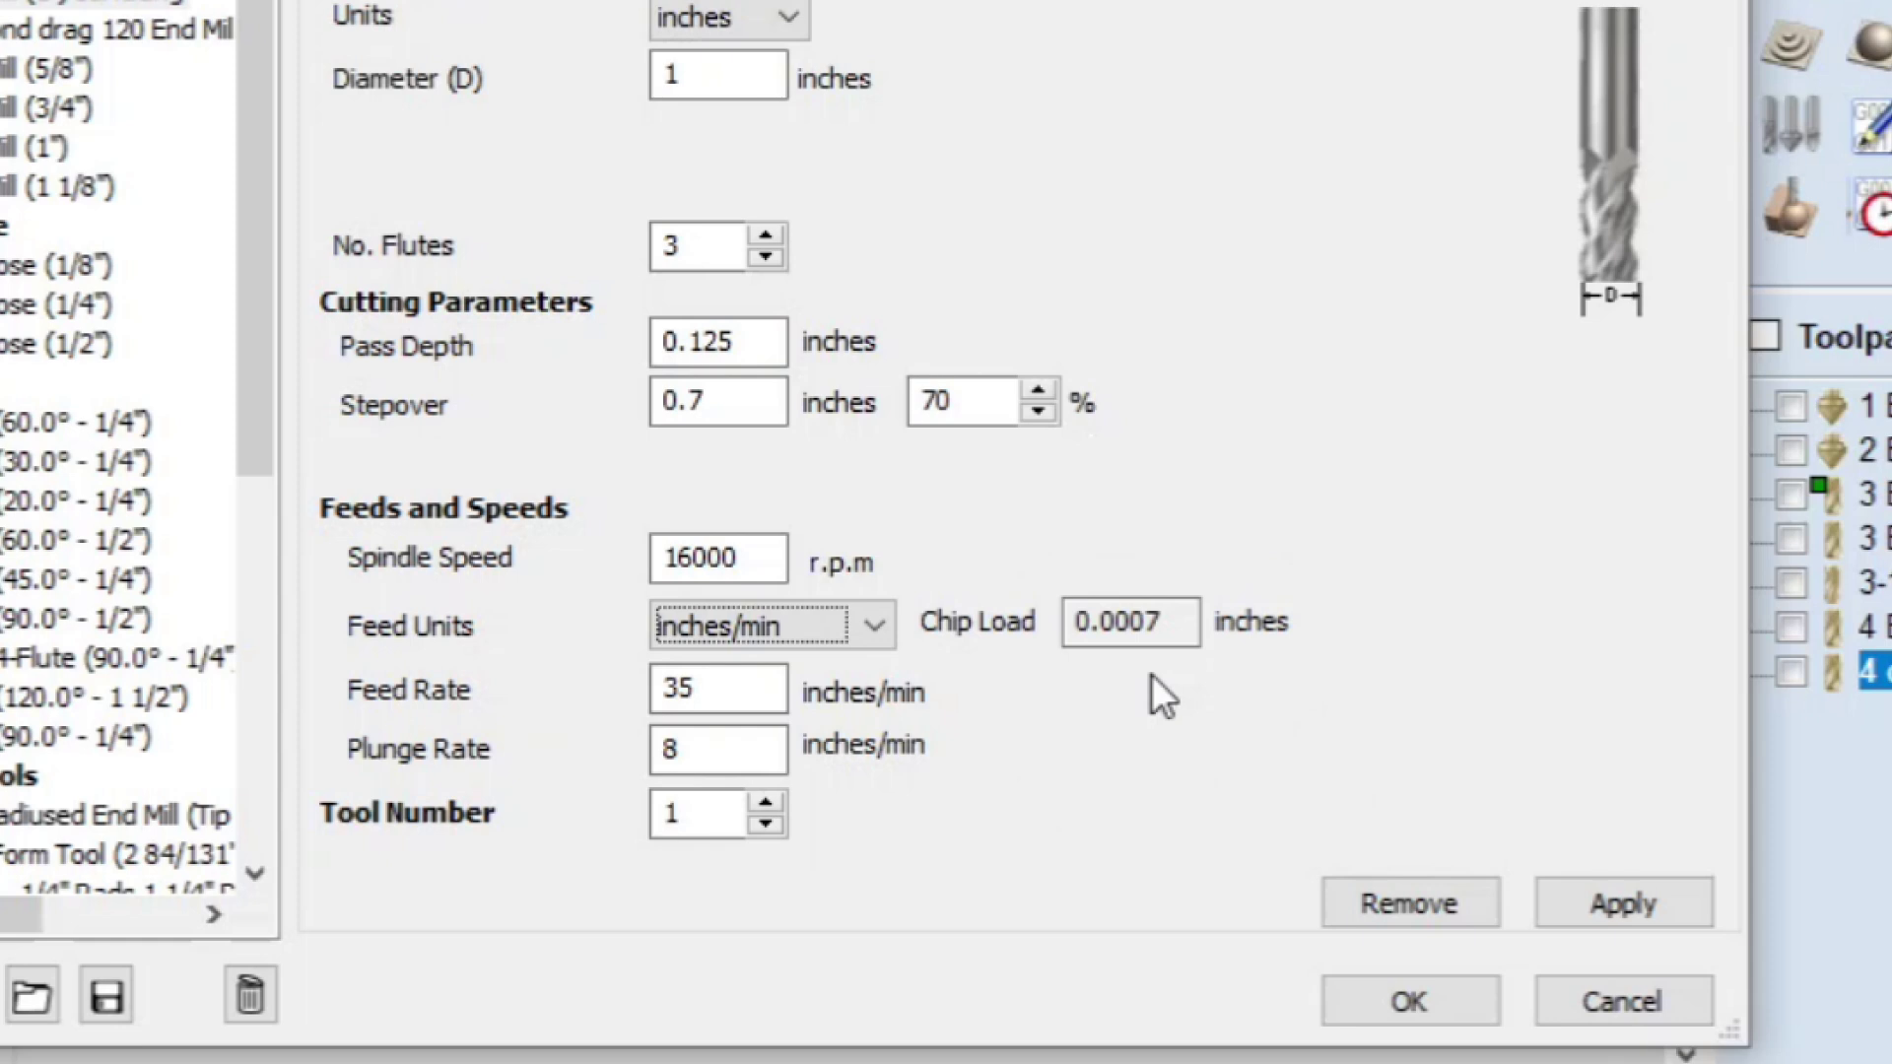
Step: Set the end mill's feed rate to 70 inches/min
{"action": "left_click", "coordinate": [711, 688]}
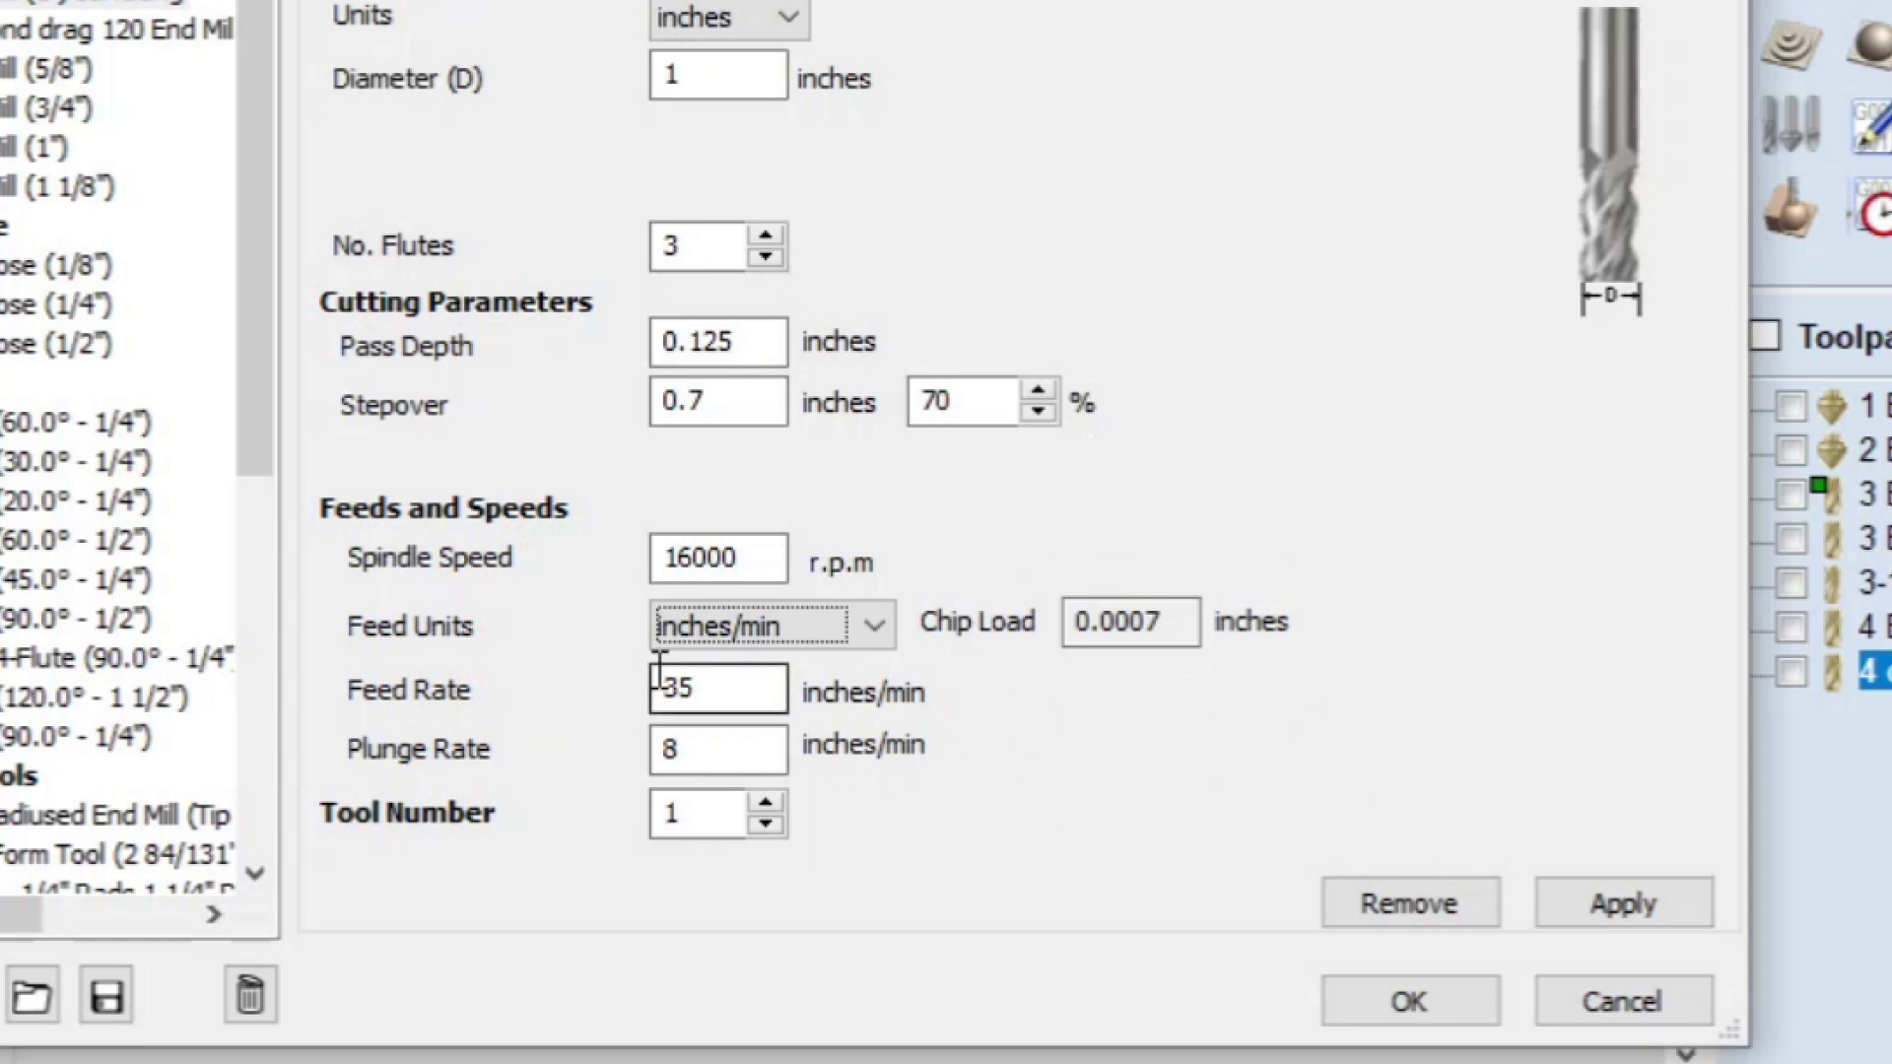
{"action": "left_click", "coordinate": [711, 689]}
{"action": "left_click", "coordinate": [711, 689]}
{"action": "left_click", "coordinate": [724, 687]}
{"action": "left_click_drag", "start_coordinate": [713, 684], "coordinate": [641, 688]}
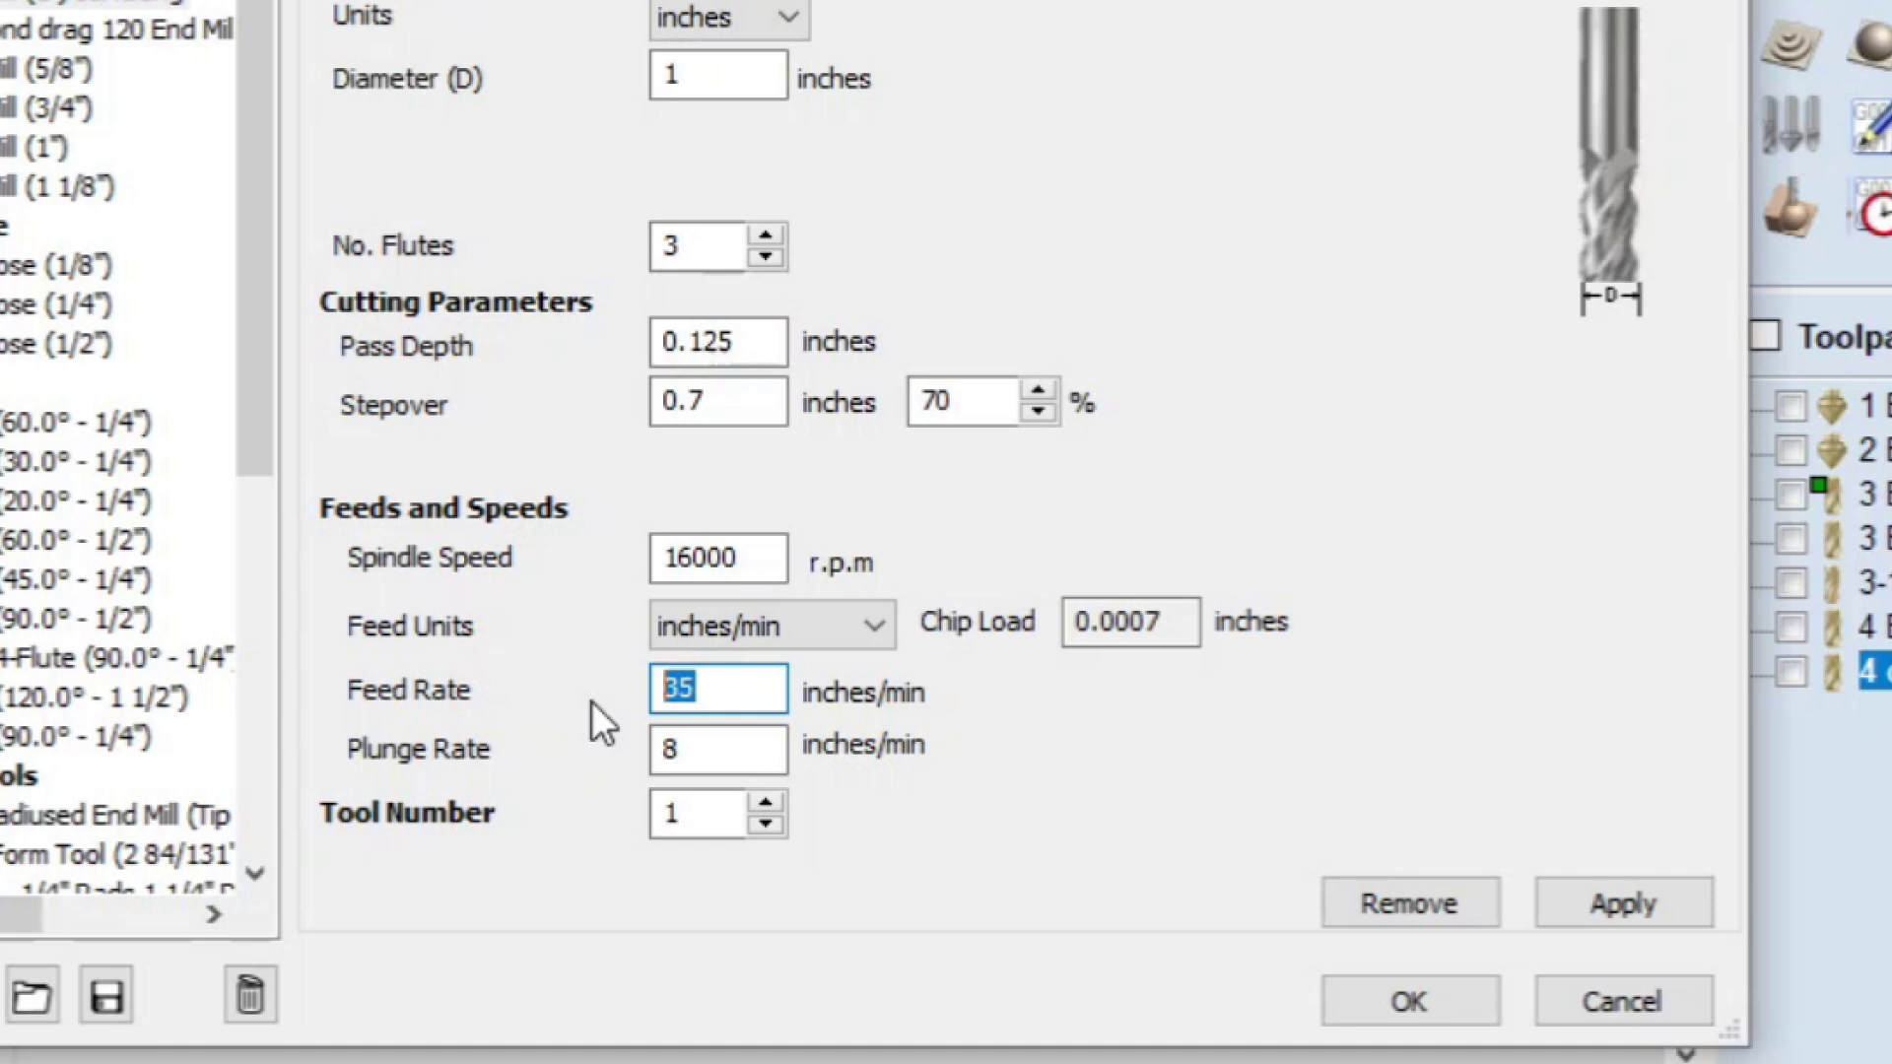
{"action": "type", "text": "70"}
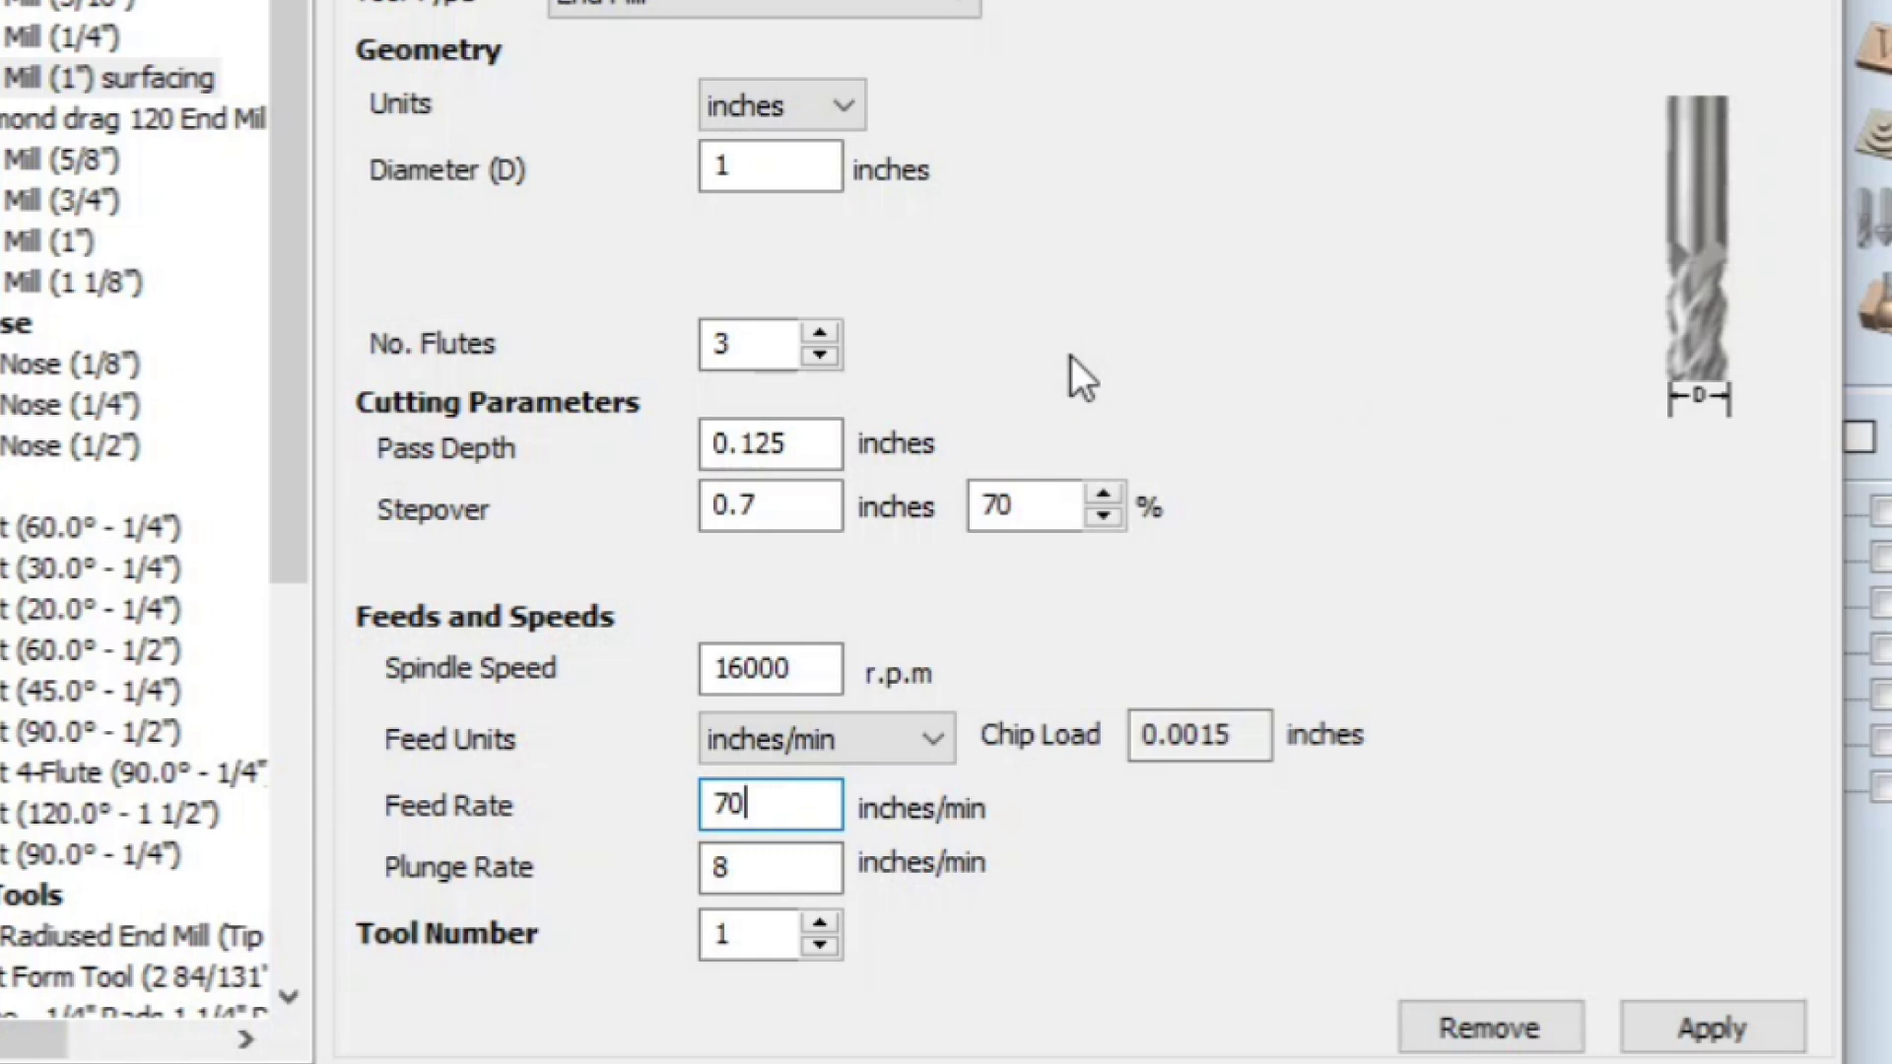
Step: Check the plunge rate and tool number fields, and apply the changes to the 1-inch surfacing end mill
{"action": "left_click", "coordinate": [805, 863]}
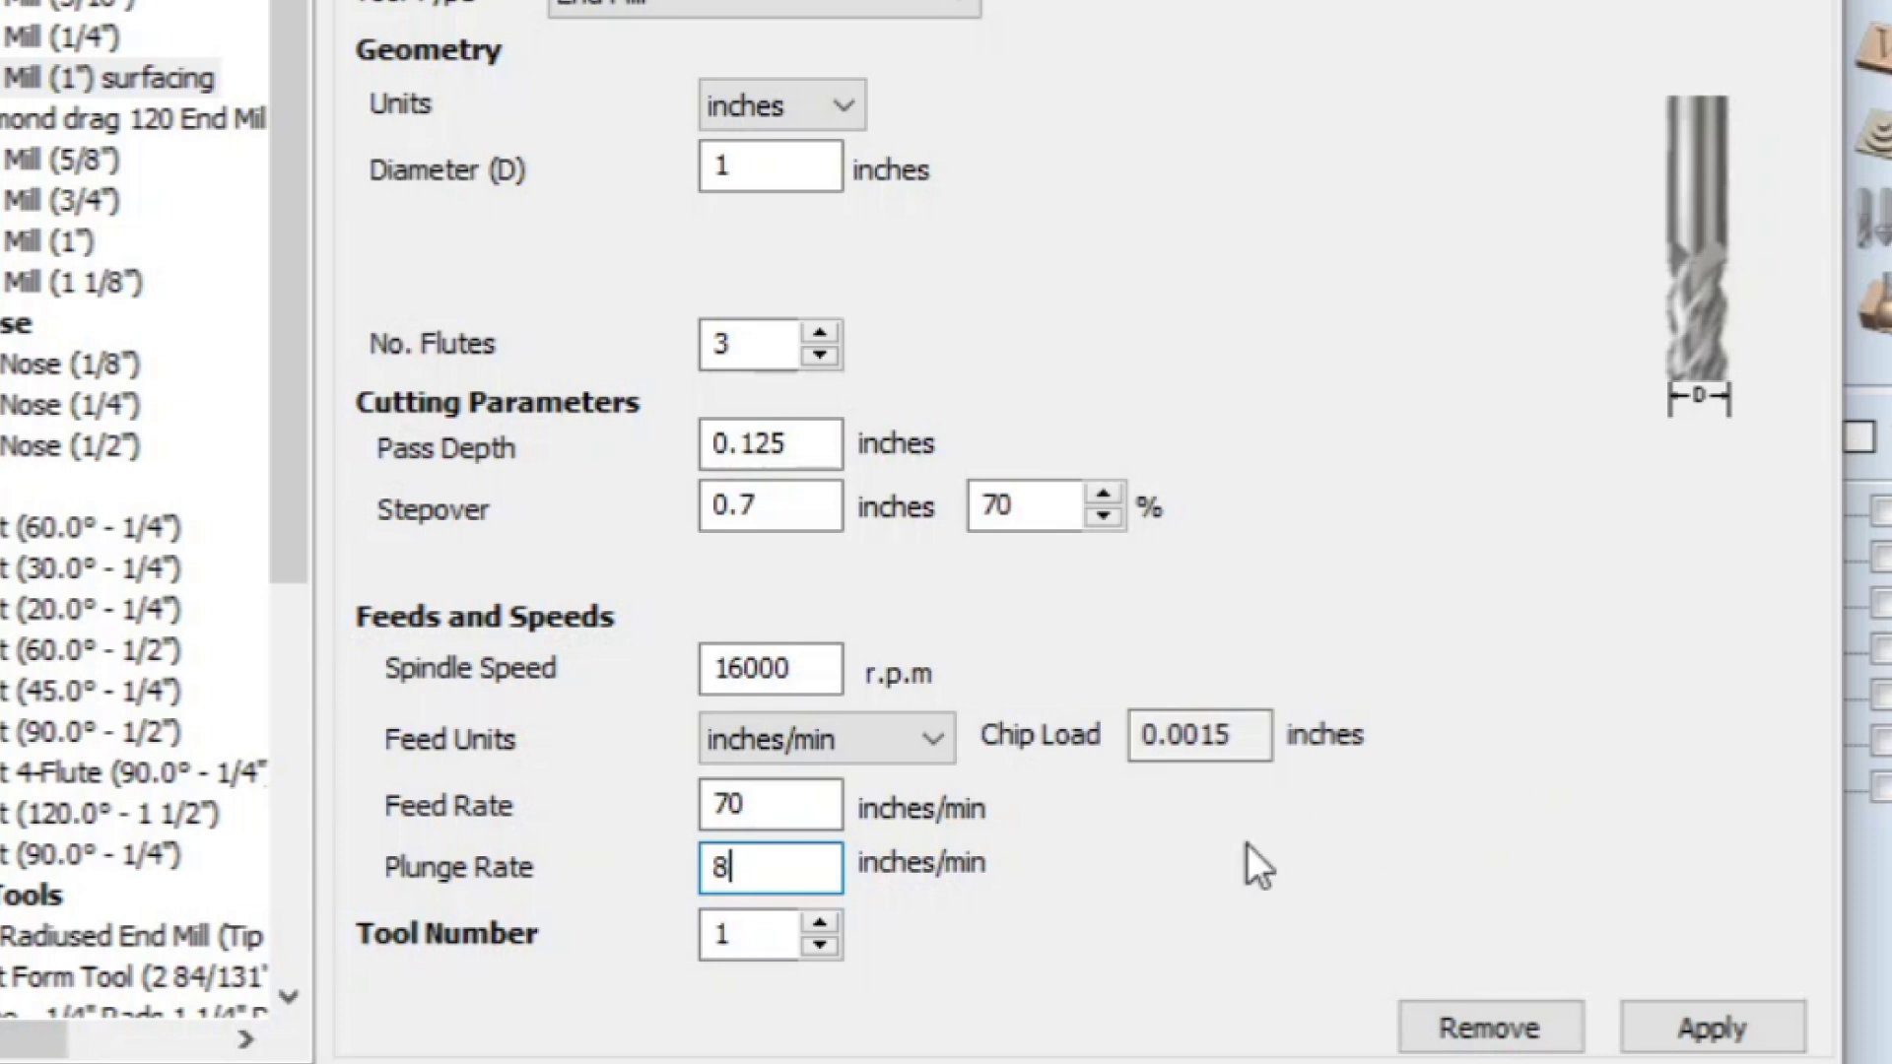
{"action": "left_click", "coordinate": [768, 951]}
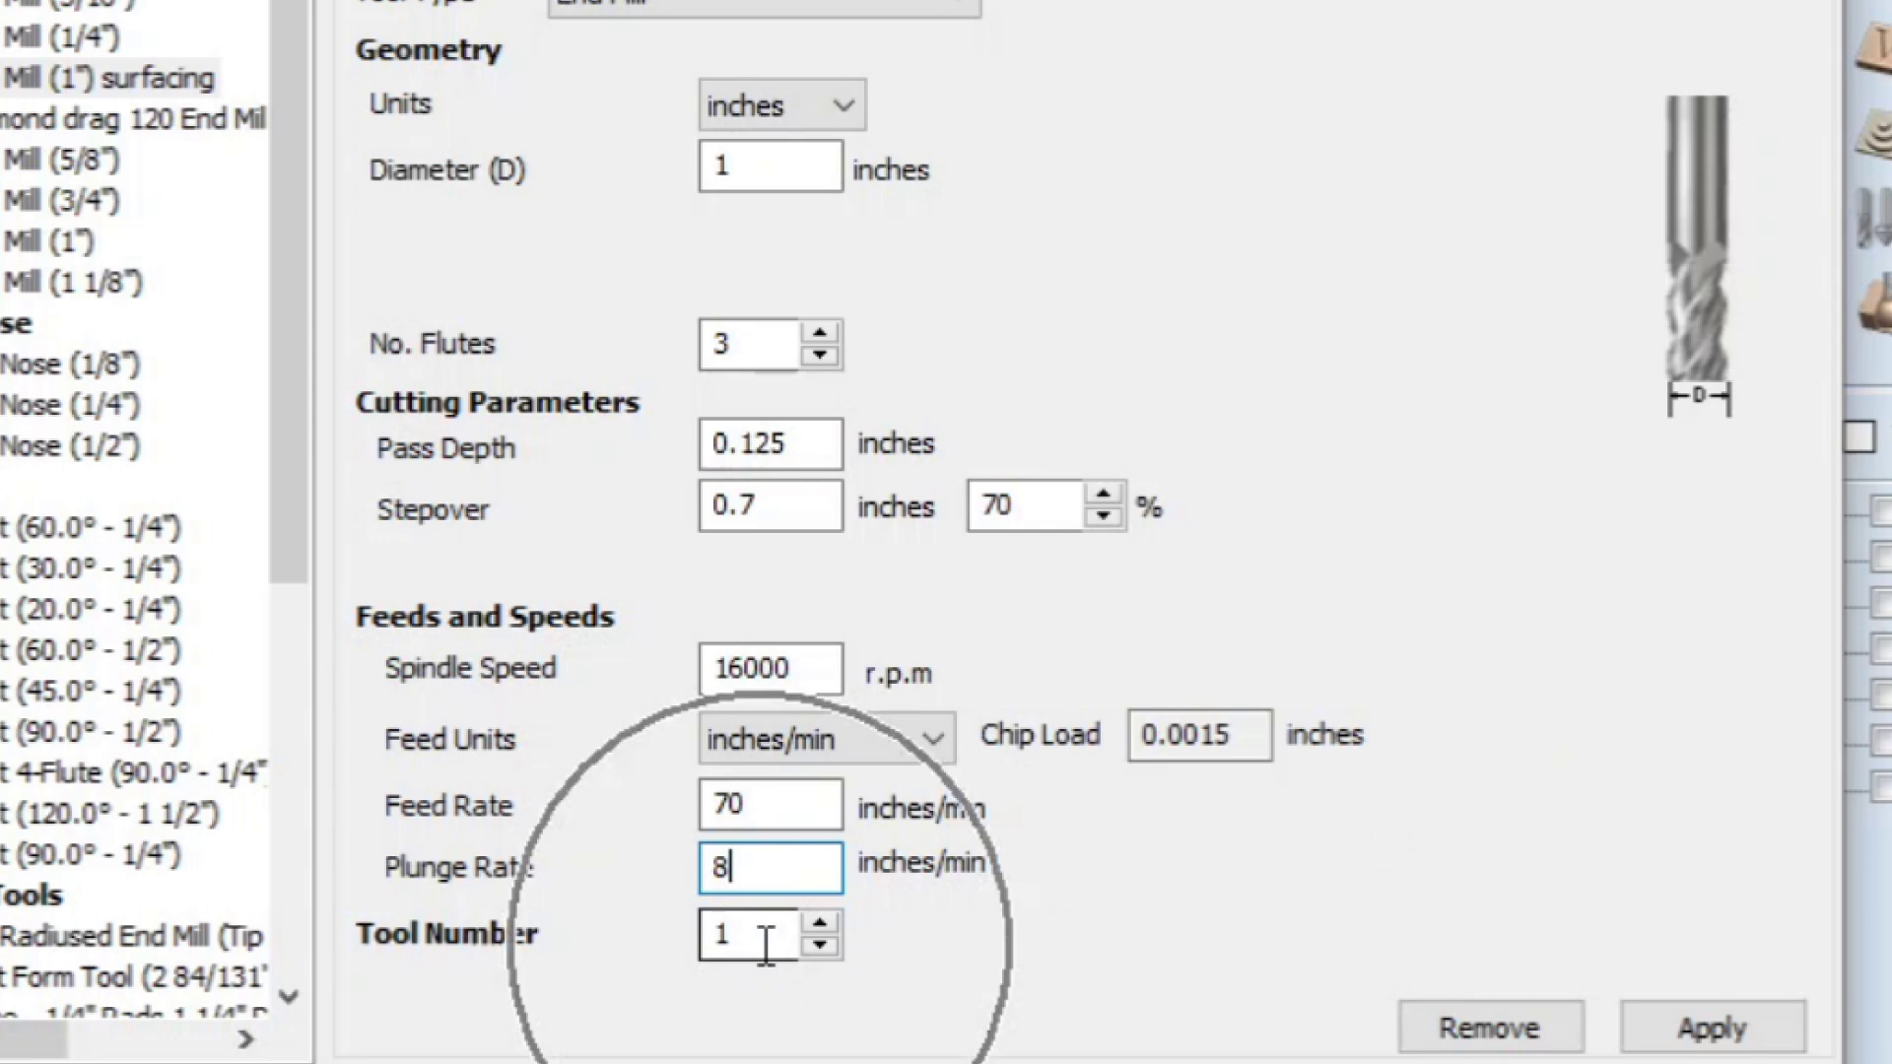
{"action": "left_click", "coordinate": [766, 944]}
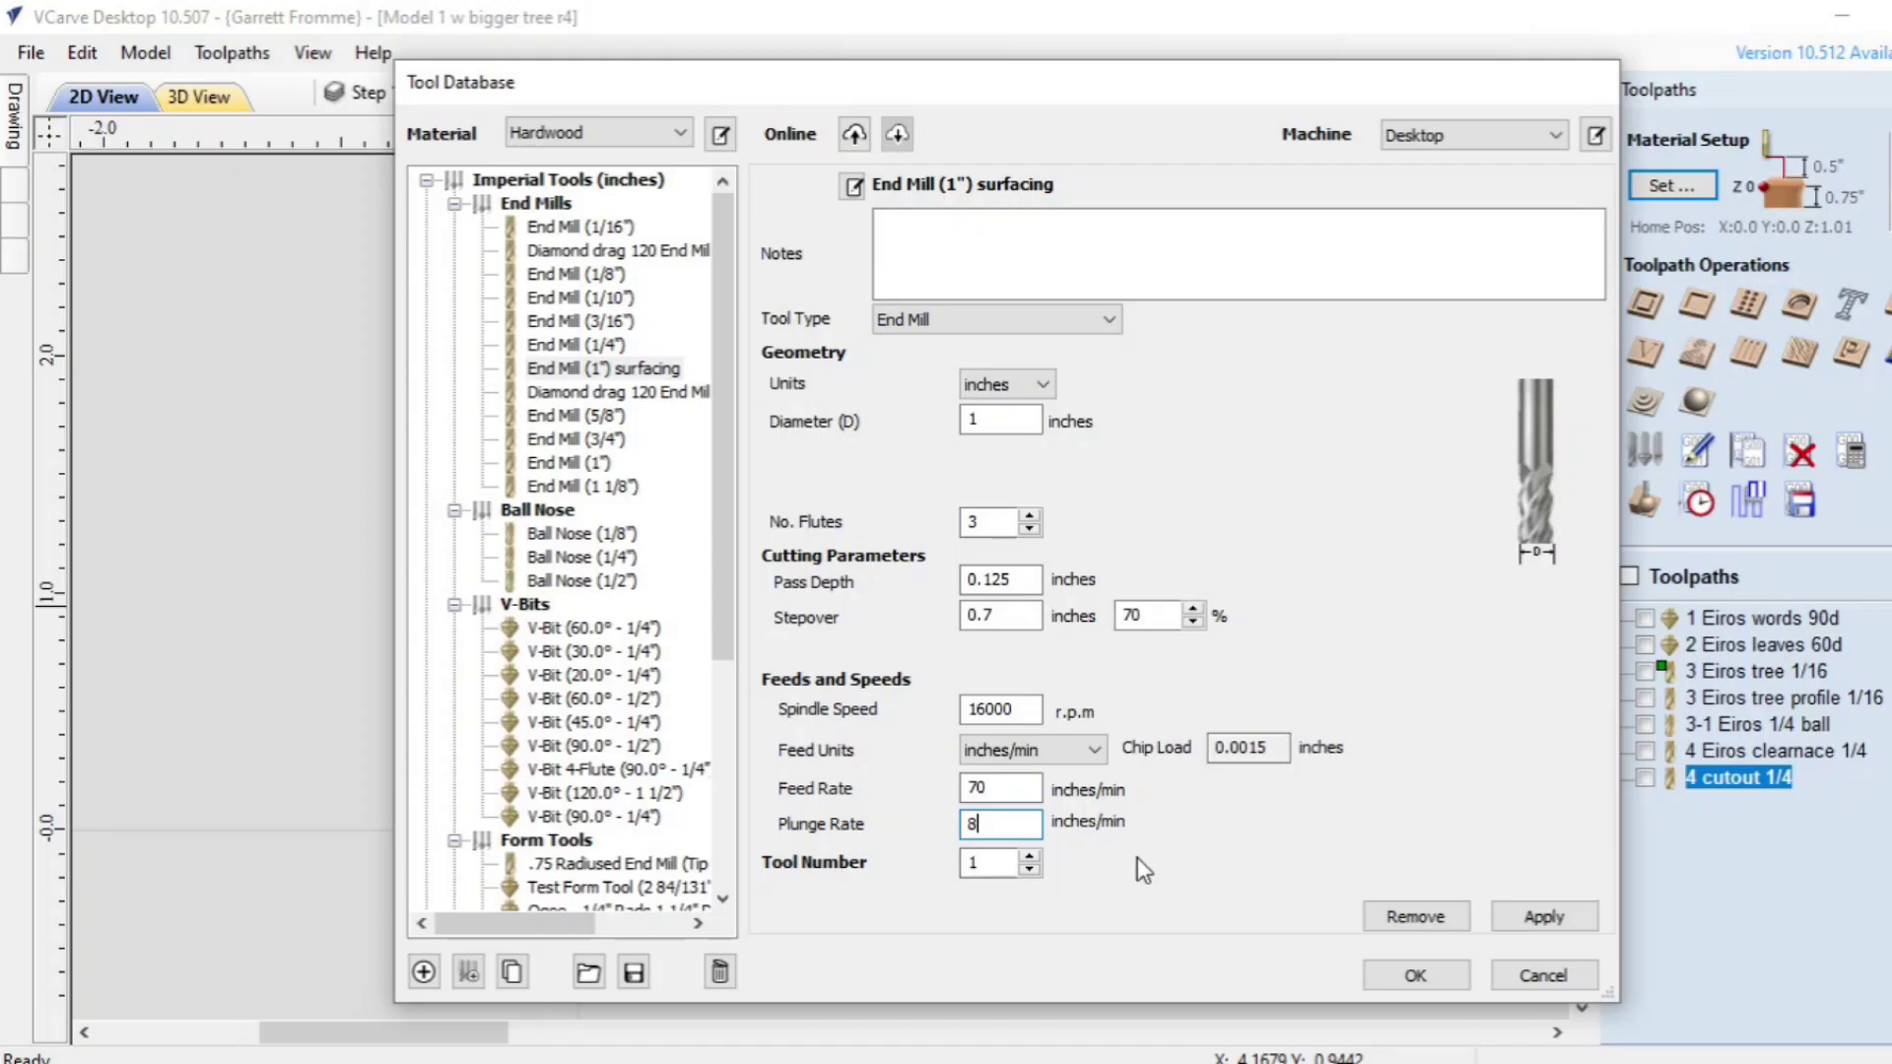
{"action": "left_click", "coordinate": [978, 868]}
{"action": "left_click", "coordinate": [1543, 916]}
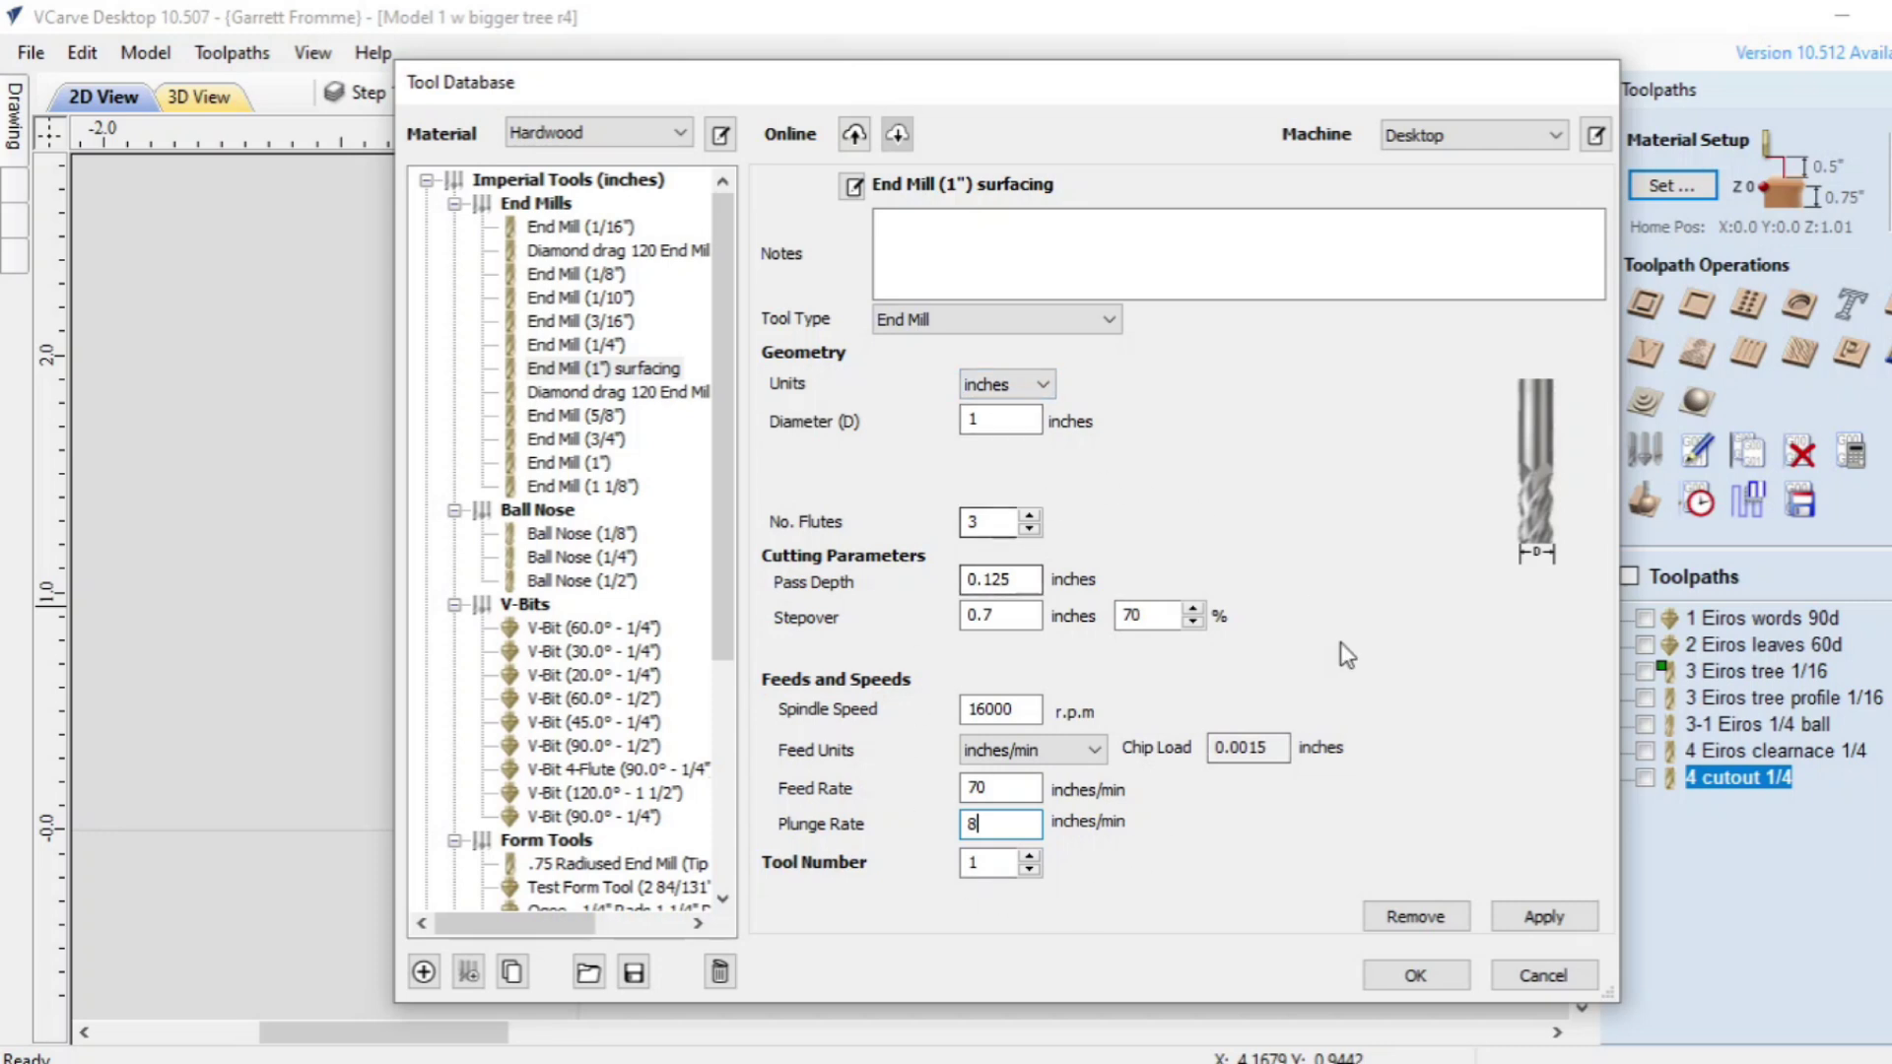
{"action": "left_click", "coordinate": [1533, 920]}
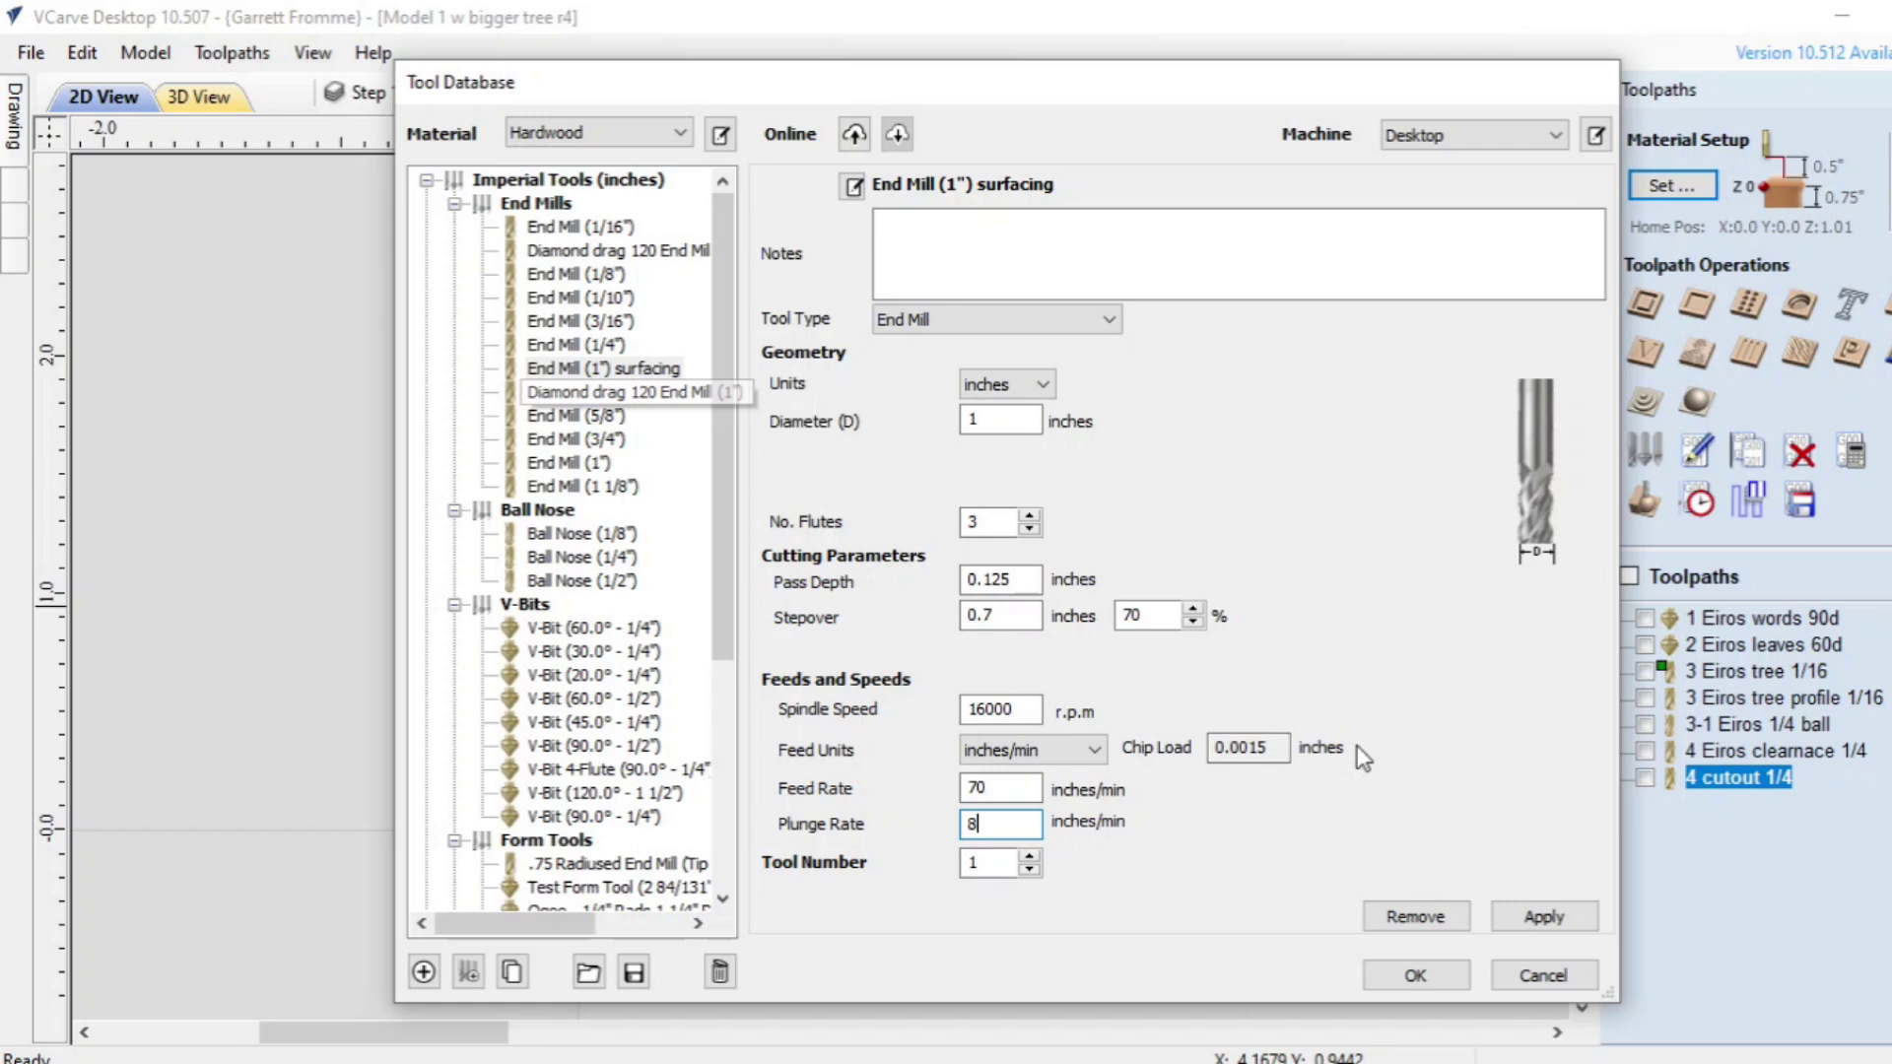
{"action": "left_click", "coordinate": [1527, 918]}
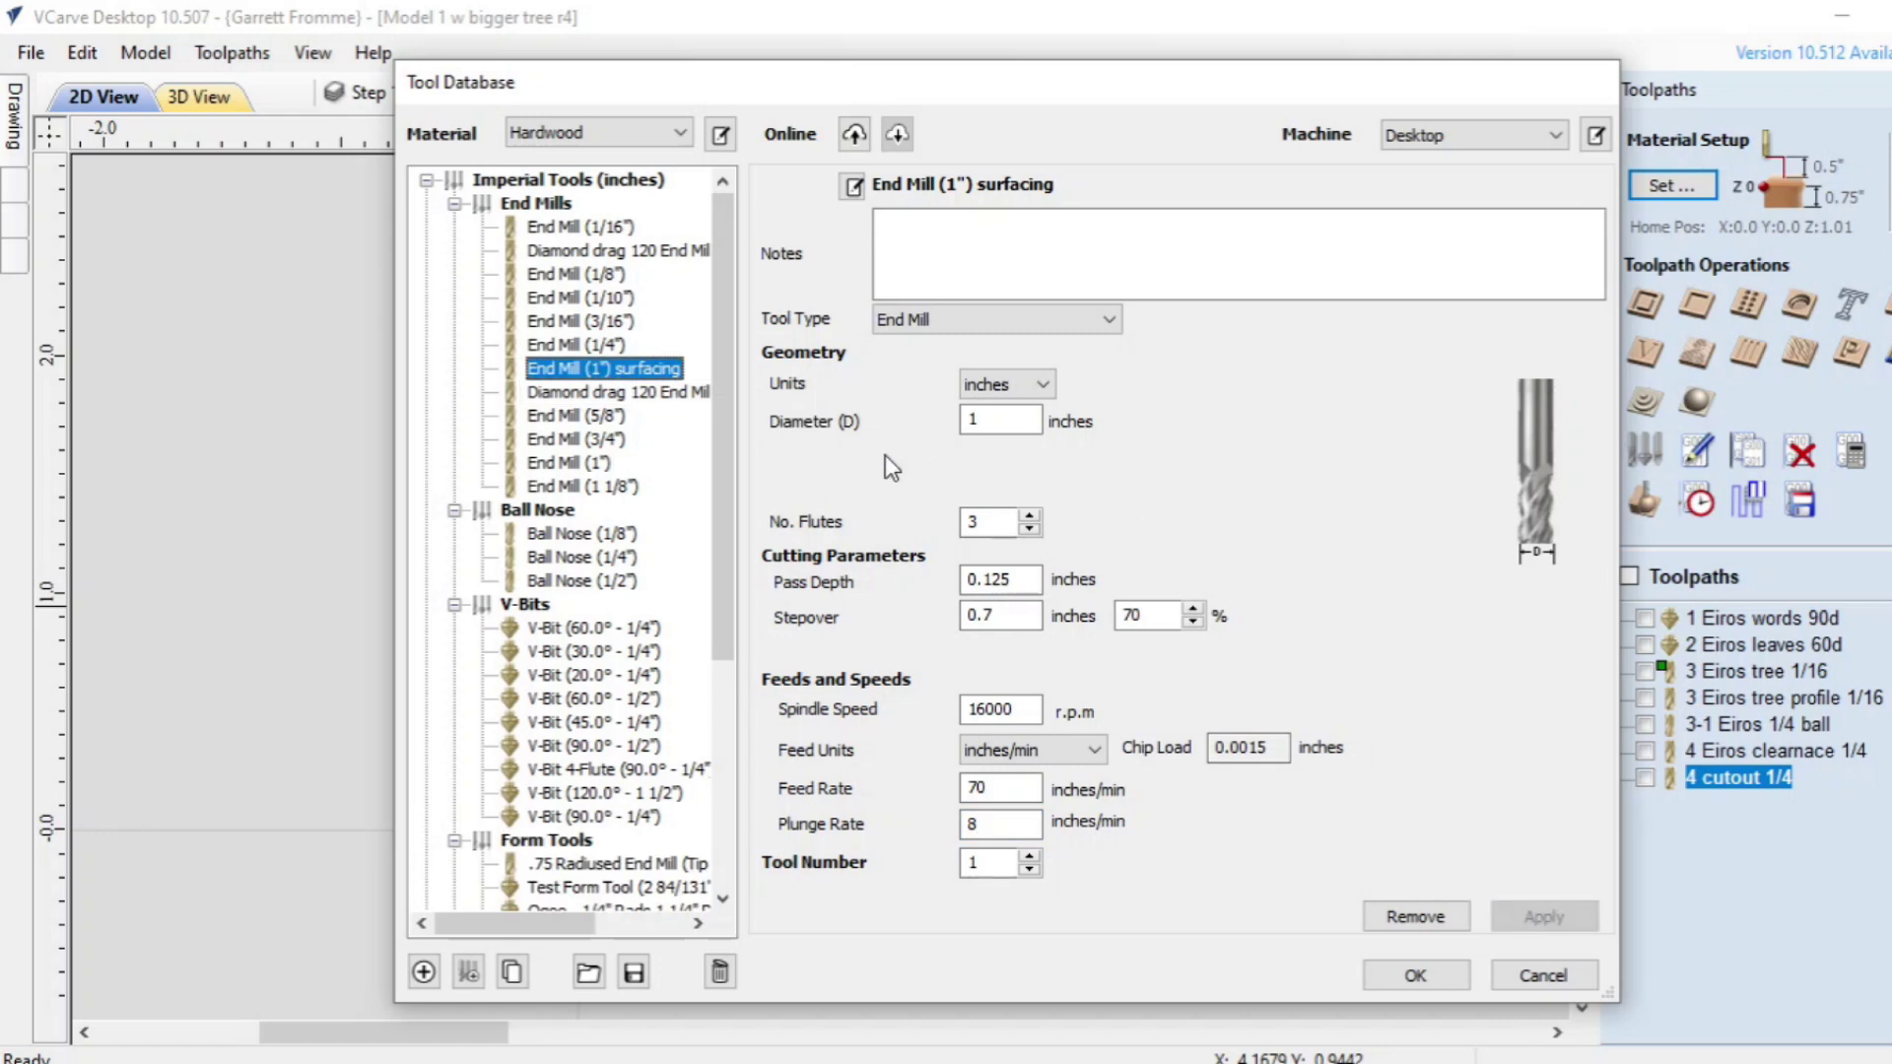
Step: Locate the surfacing end mill in the tool list and close the tool database, accepting its changes
{"action": "left_click", "coordinate": [505, 372]}
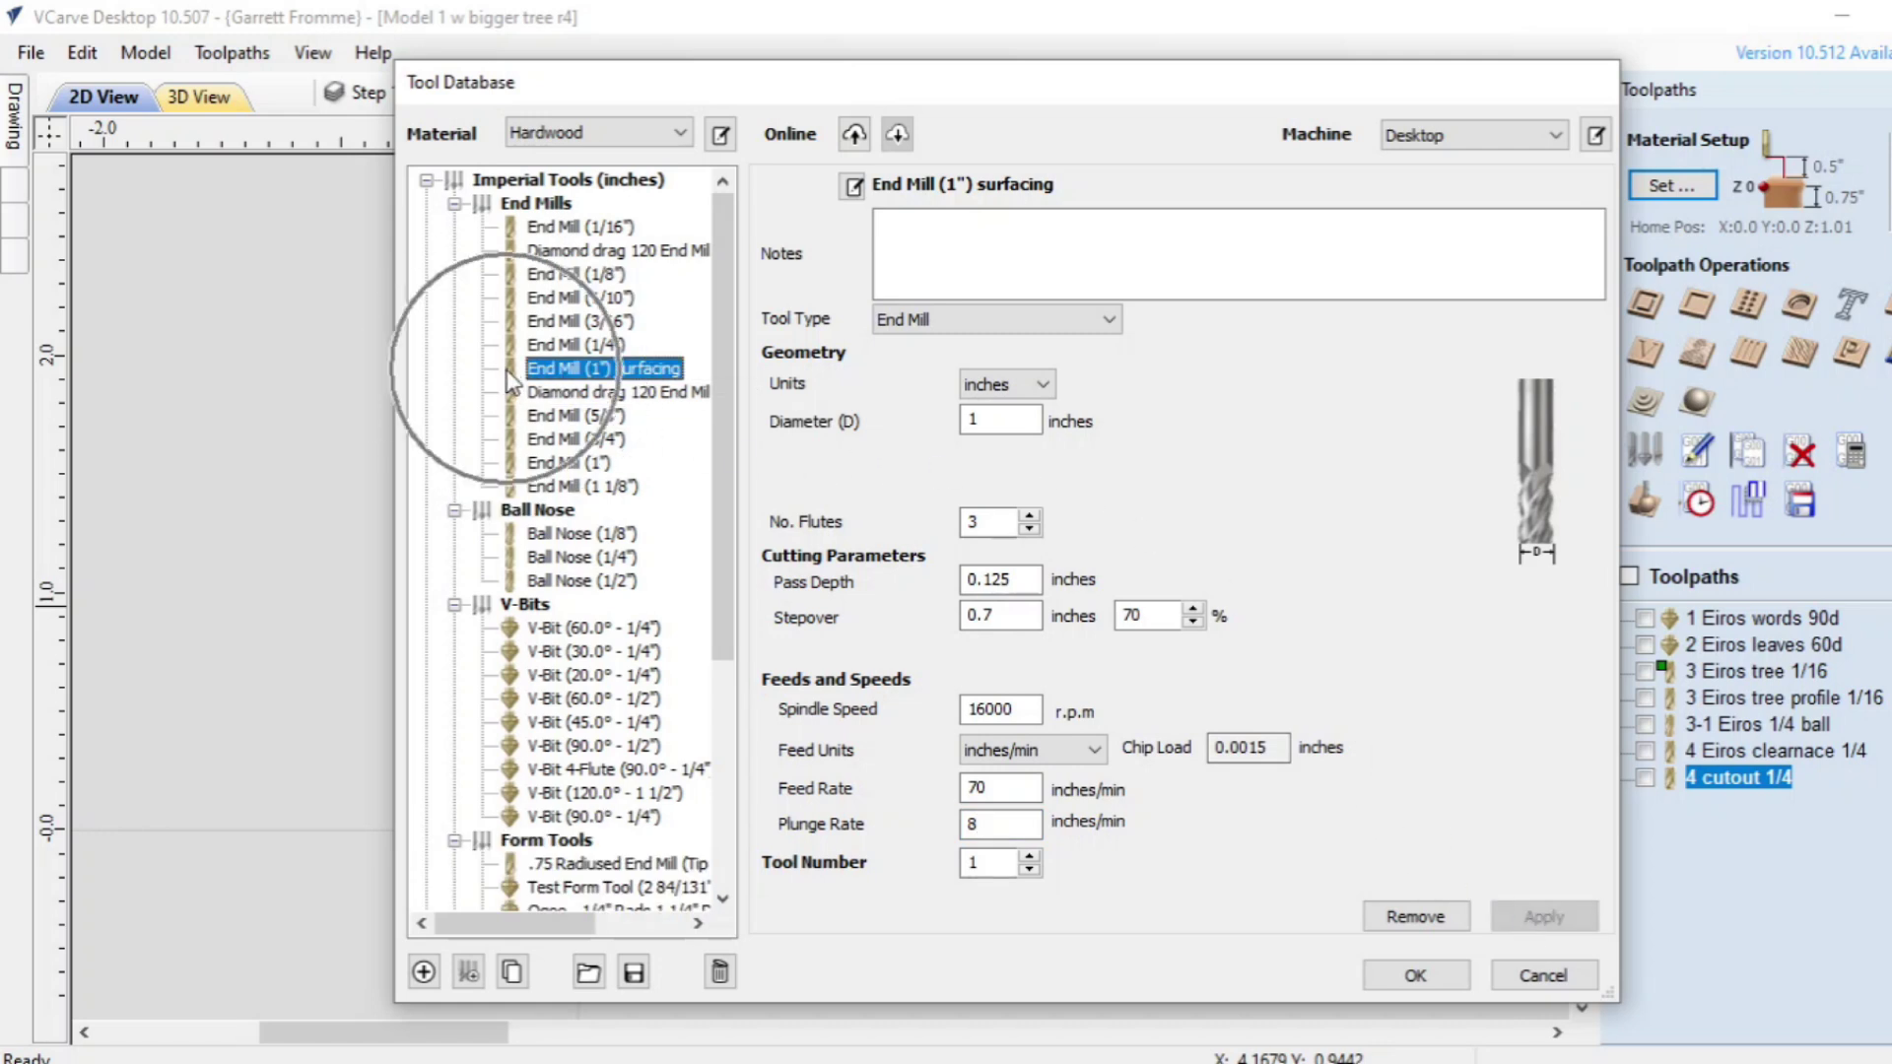
{"action": "key", "text": "ctrl"}
{"action": "key", "text": "ctrl"}
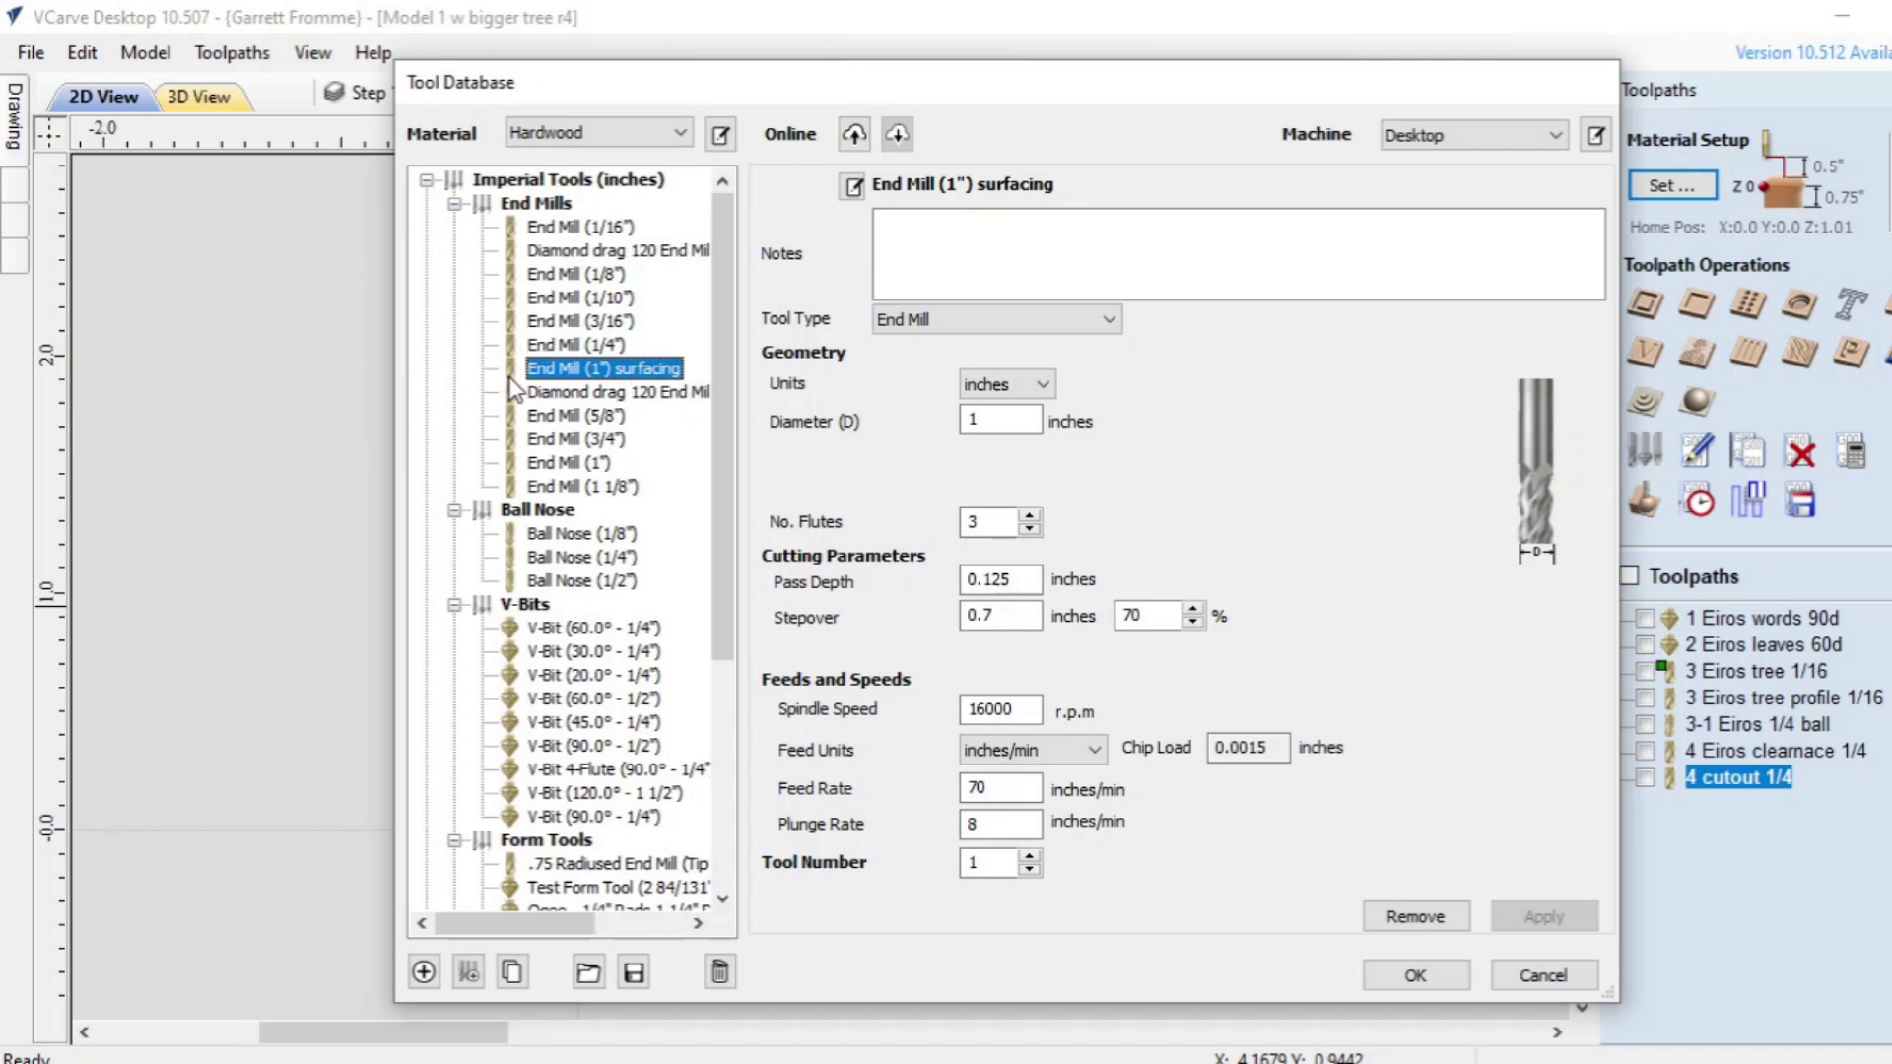
{"action": "key", "text": "ctrl"}
{"action": "key", "text": "ctrl"}
{"action": "left_click", "coordinate": [1416, 971]}
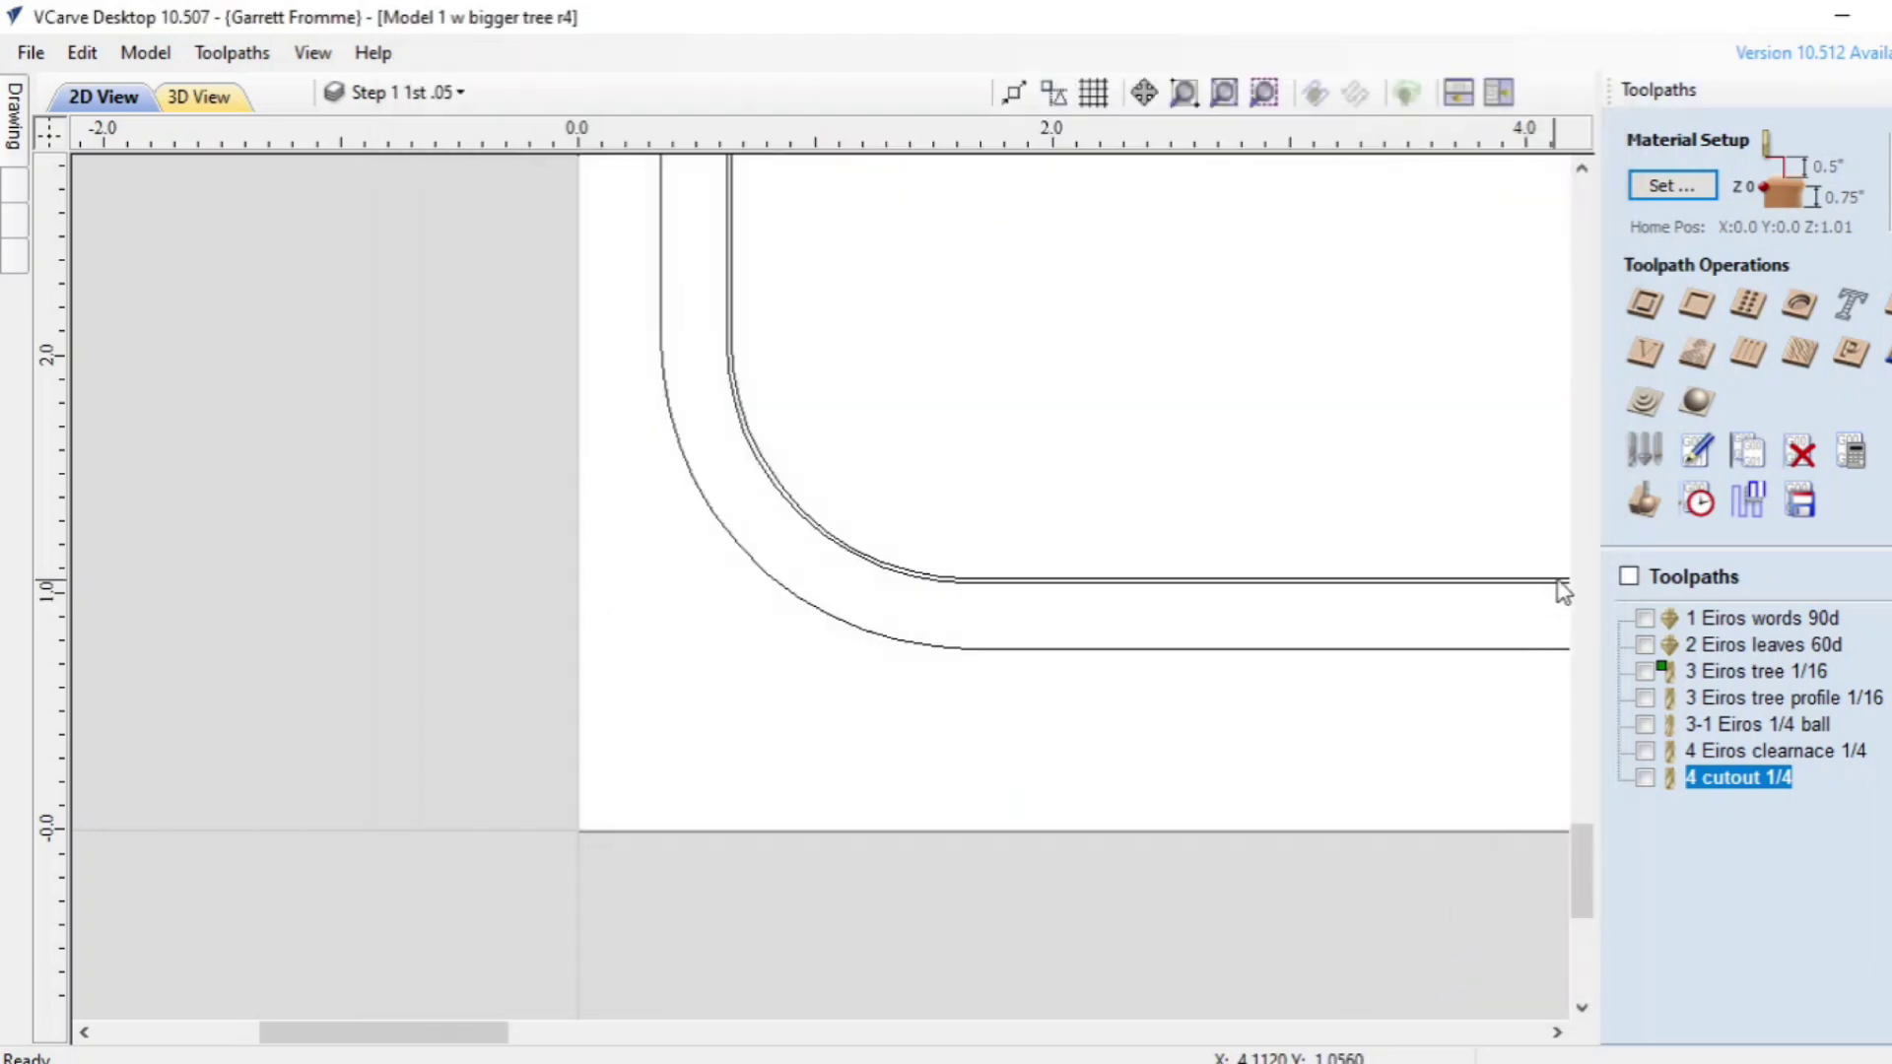
Step: Reopen the tool database, check the saved settings of End Mill (1") surfacing, and cancel out
{"action": "left_click", "coordinate": [1642, 451]}
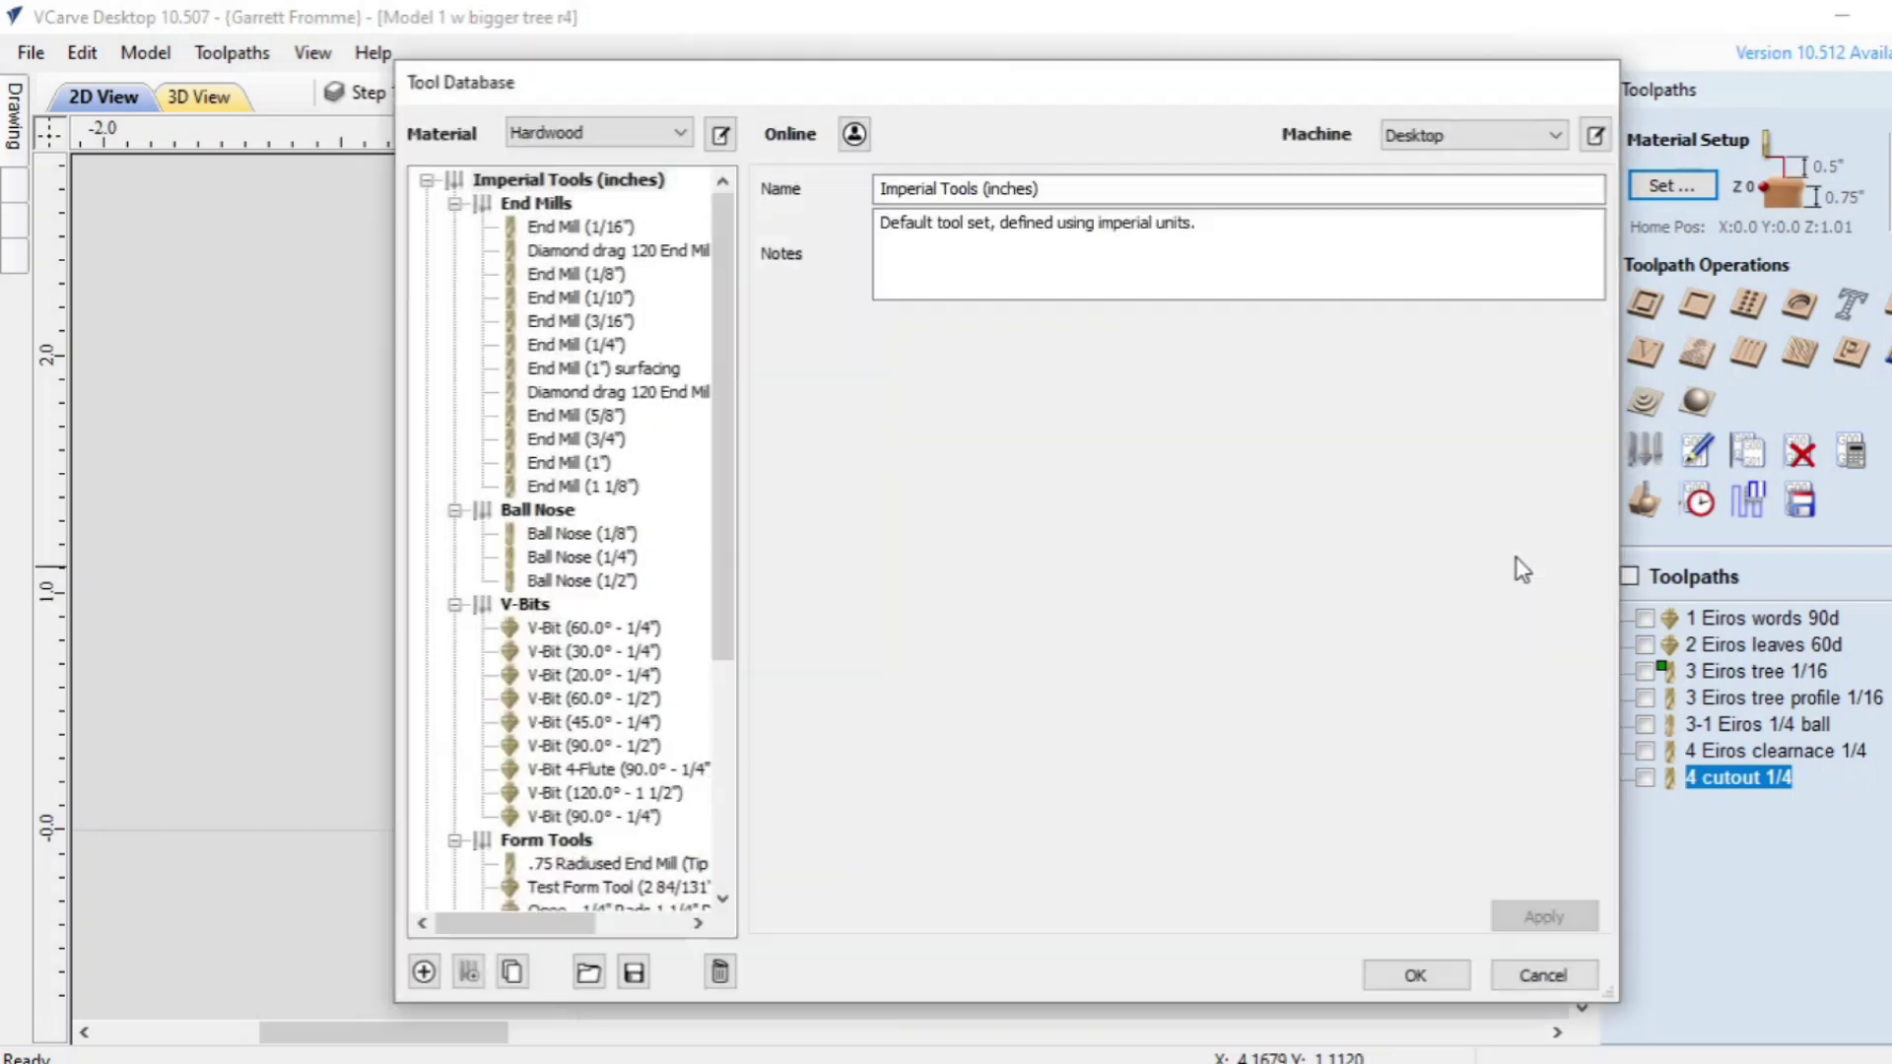
{"action": "left_click", "coordinate": [558, 373]}
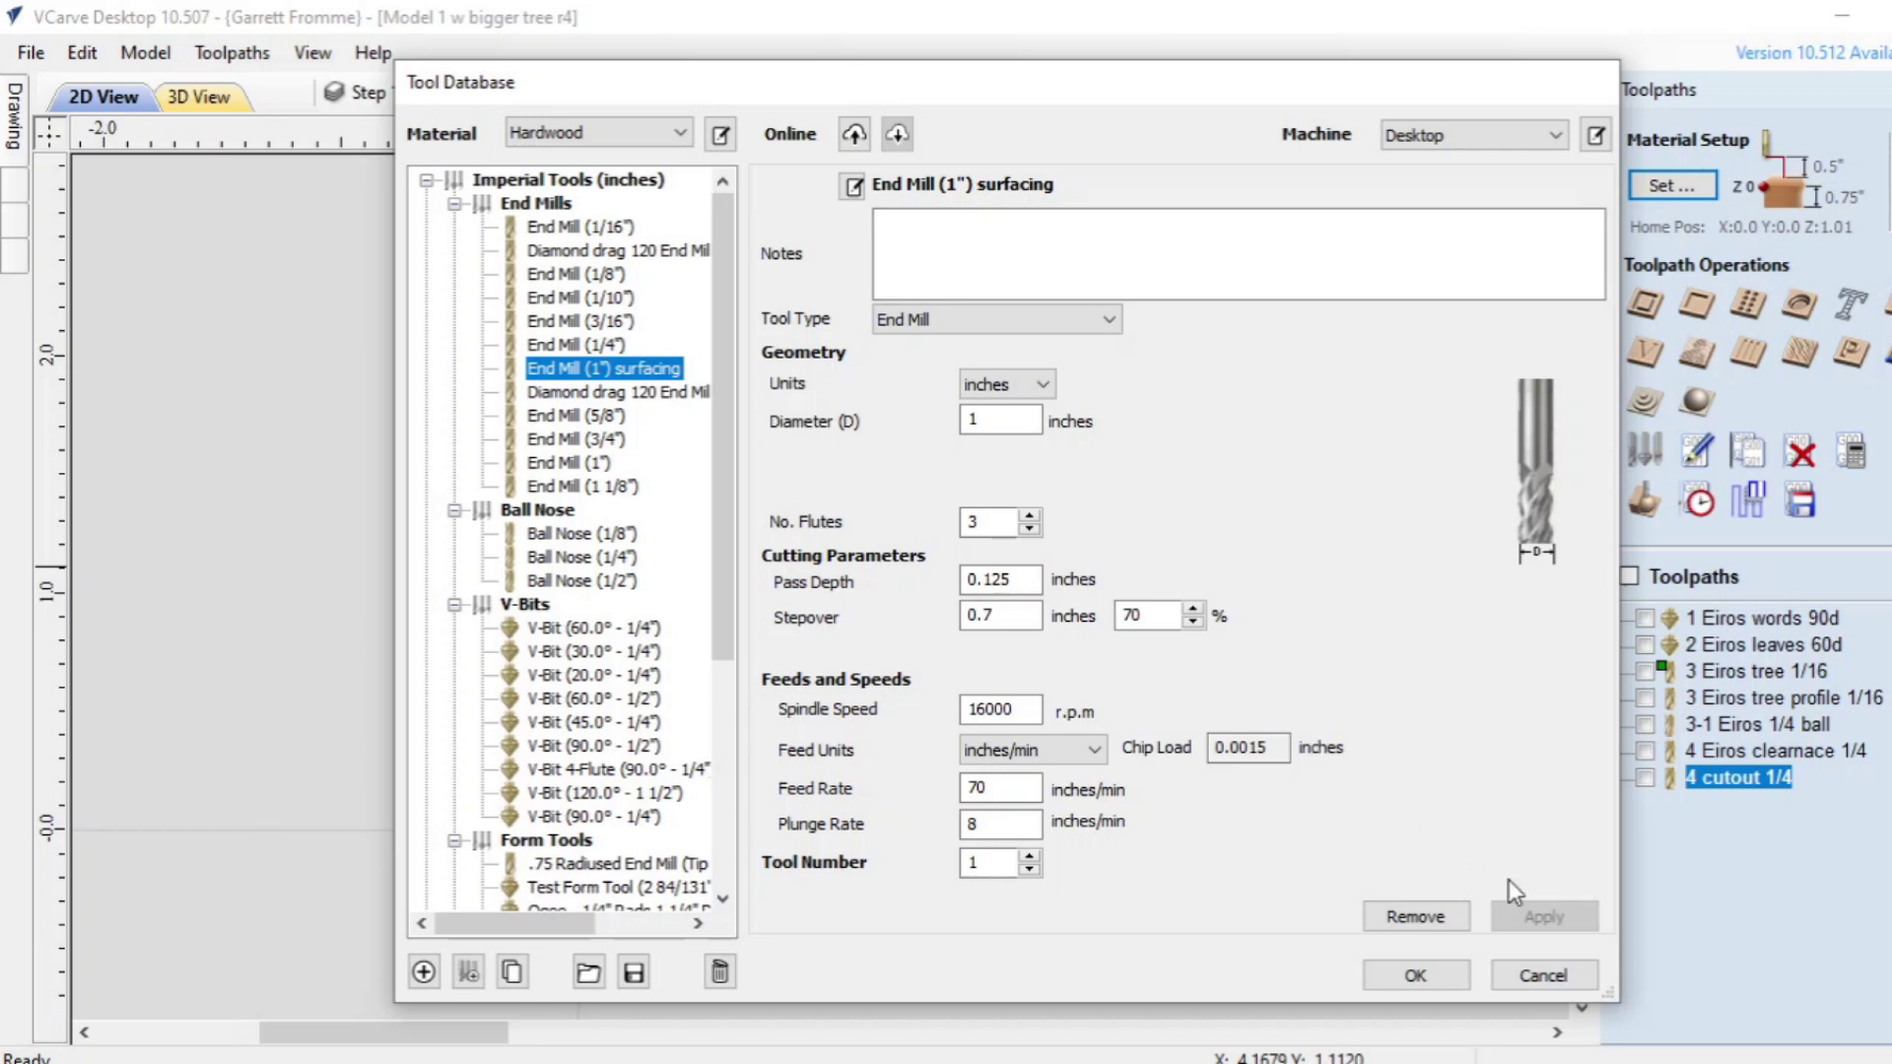
{"action": "left_click", "coordinate": [1541, 977]}
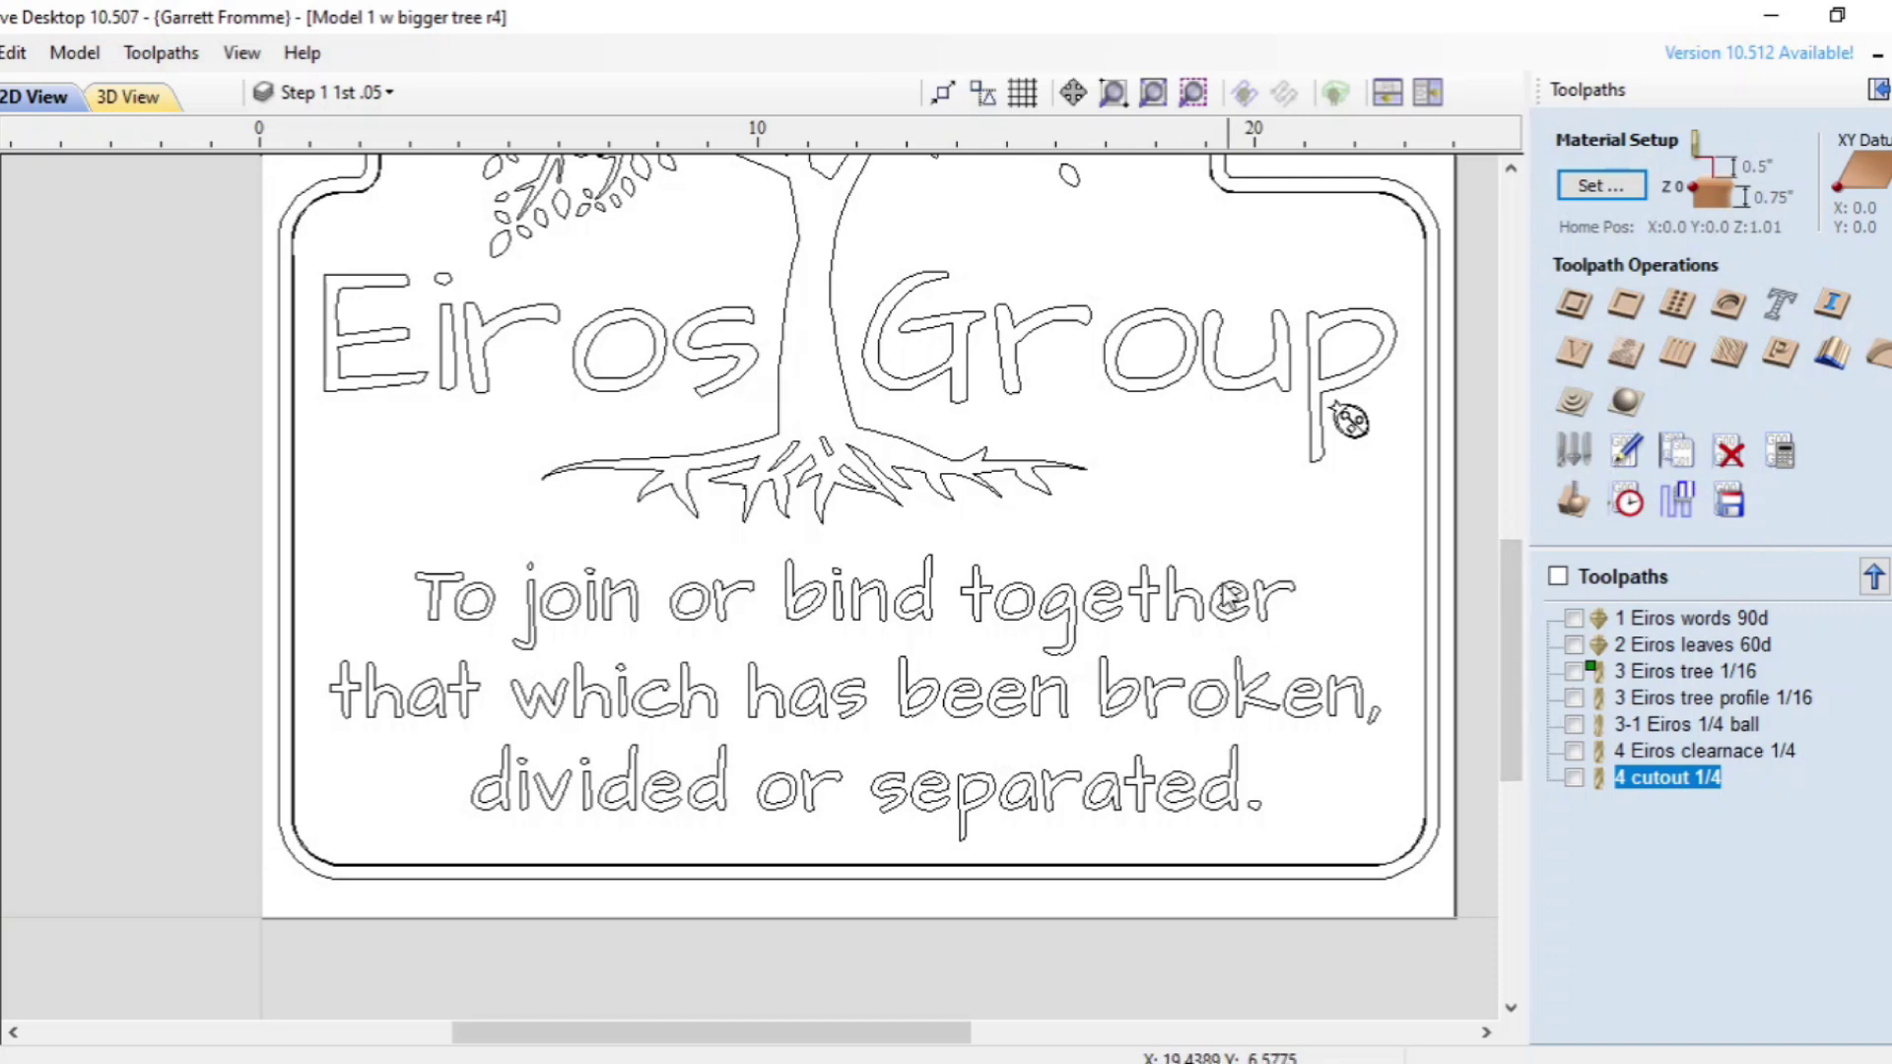
Step: Start a 2D profile toolpath on the sign's outer border vector and set the cut depth to 0.1 inches
{"action": "scroll", "coordinate": [1218, 560], "scroll_direction": "down", "scroll_amount": 2}
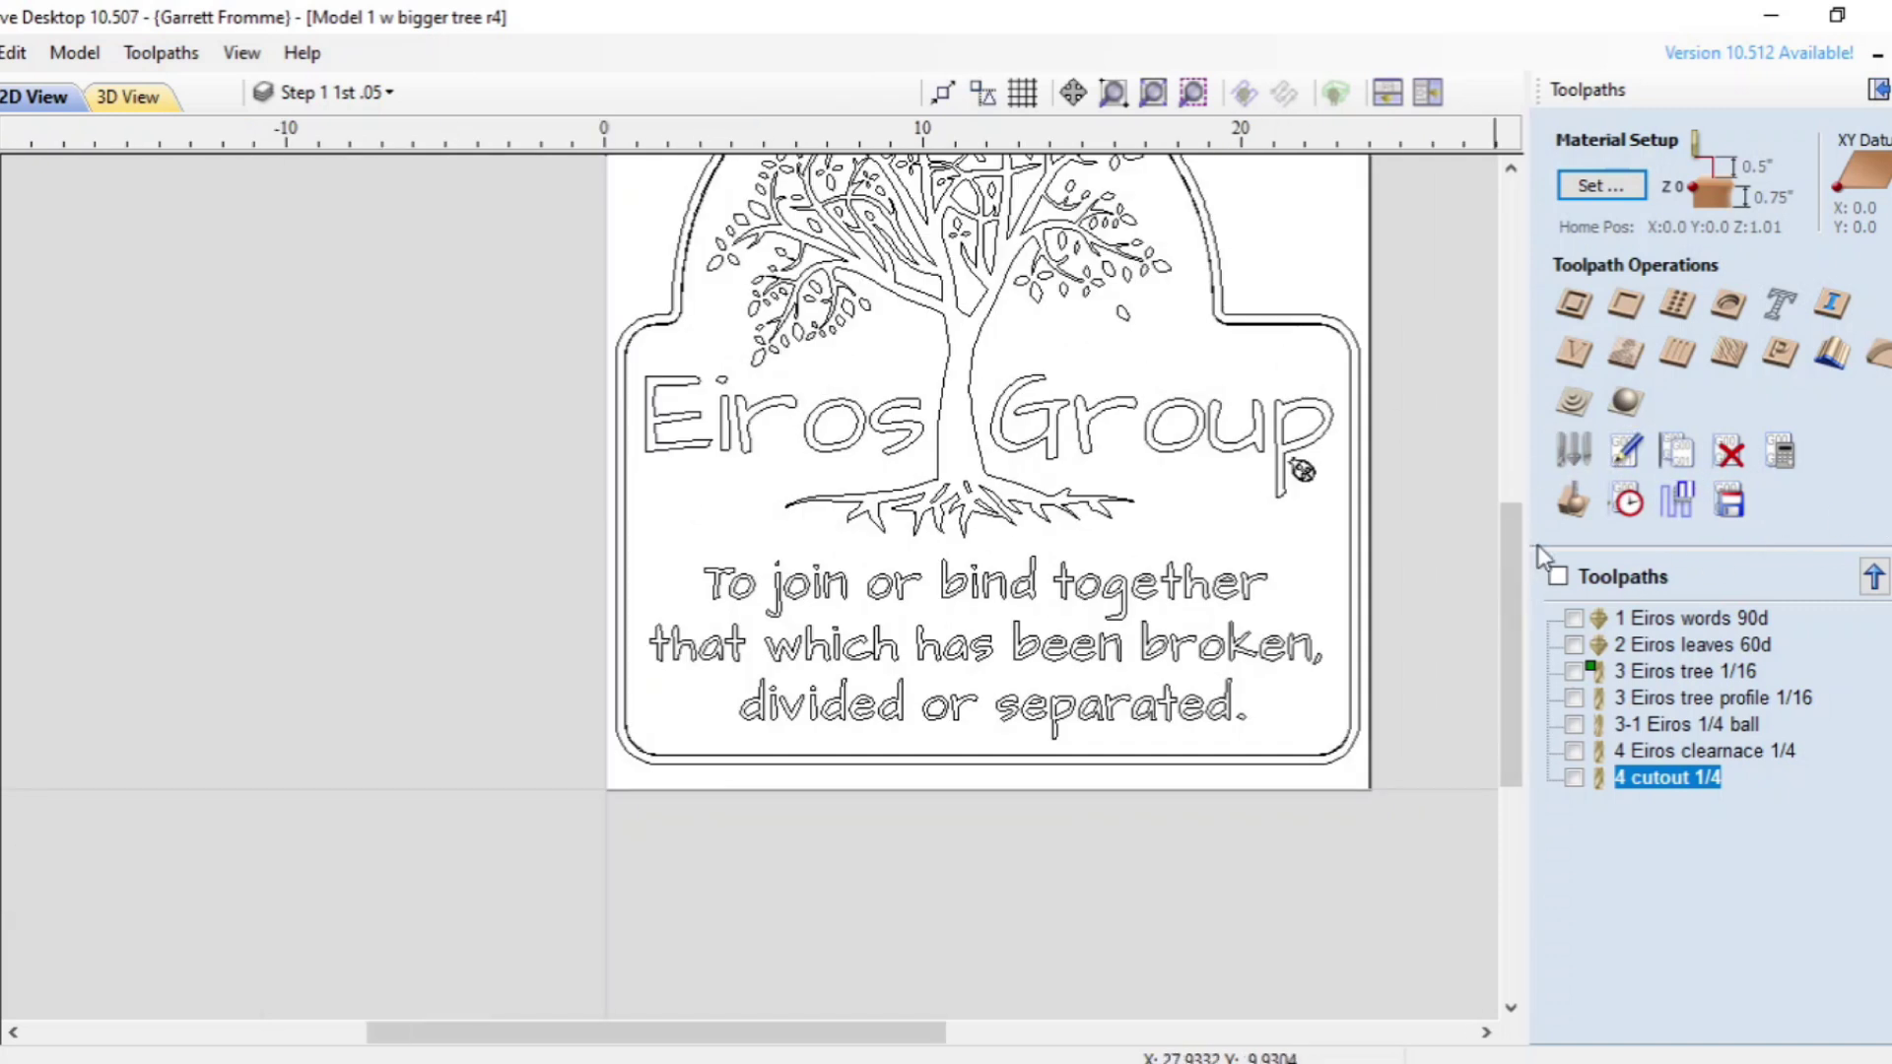
{"action": "left_click", "coordinate": [1577, 308]}
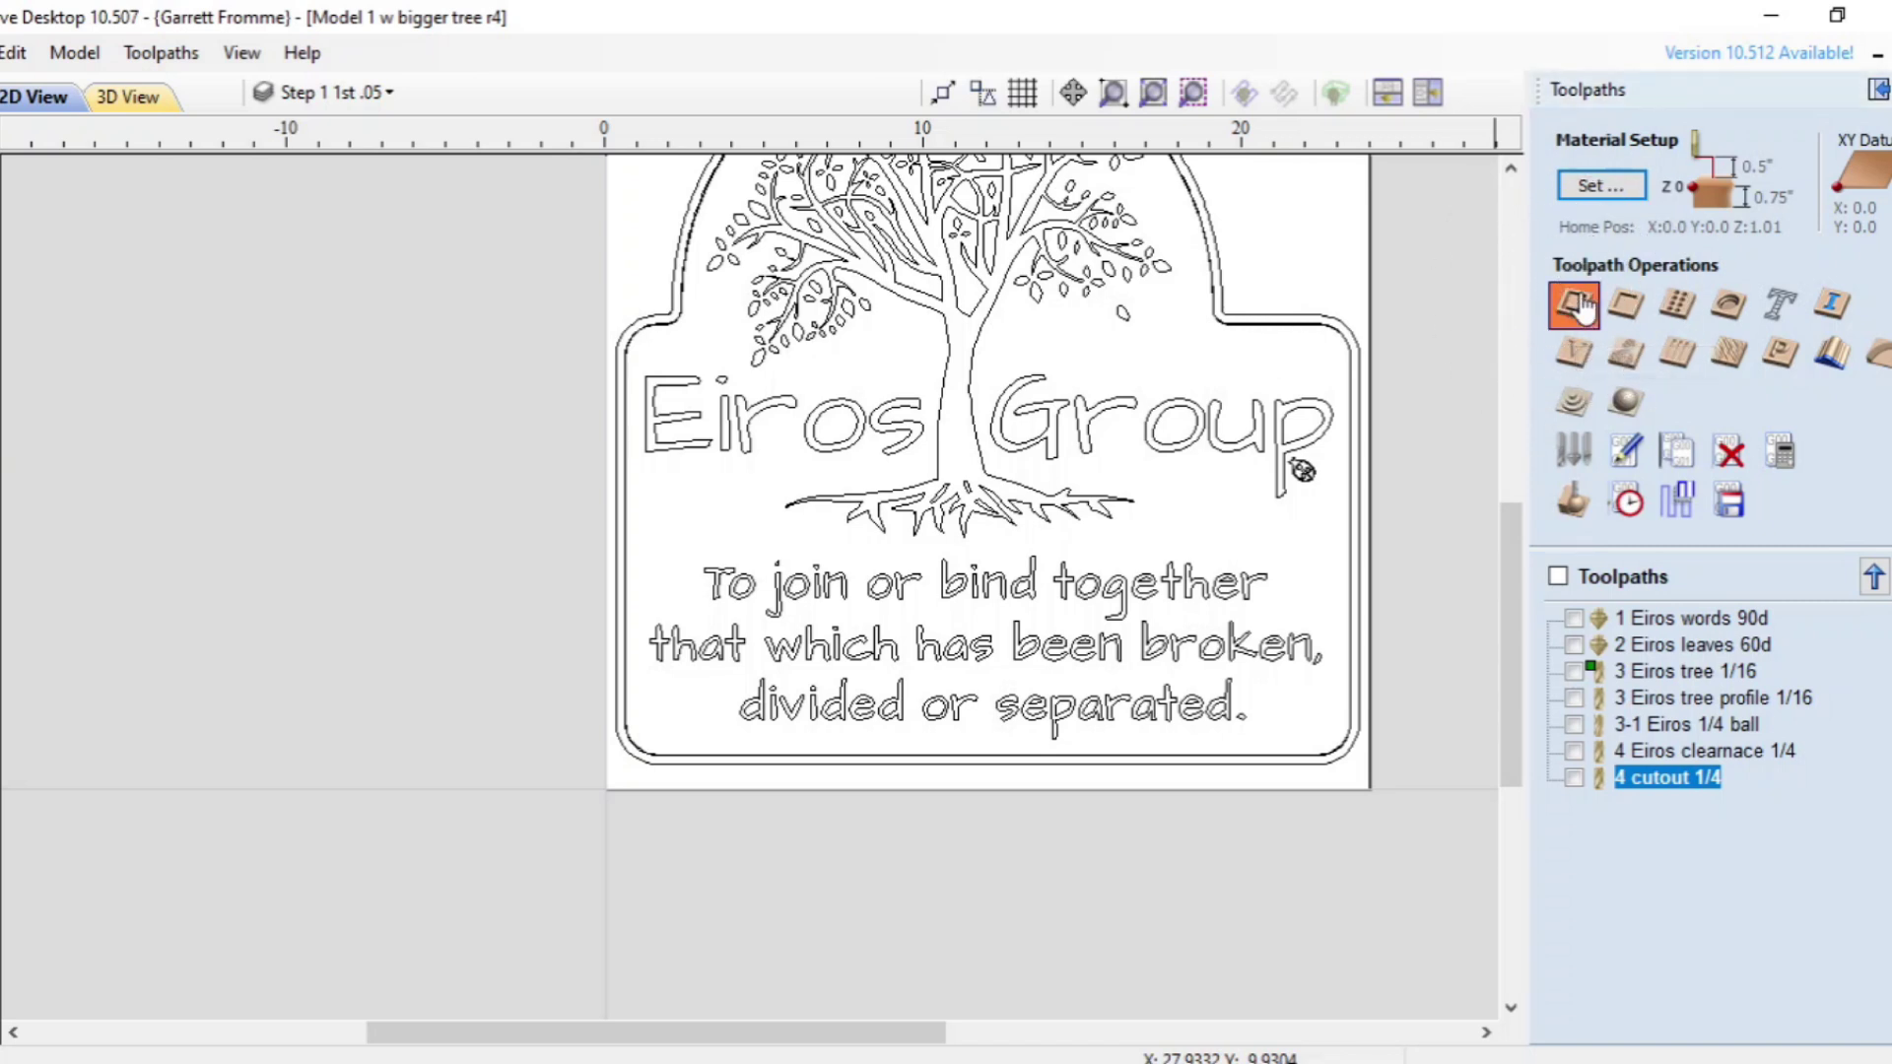
{"action": "scroll", "coordinate": [1308, 333], "scroll_direction": "up", "scroll_amount": 2}
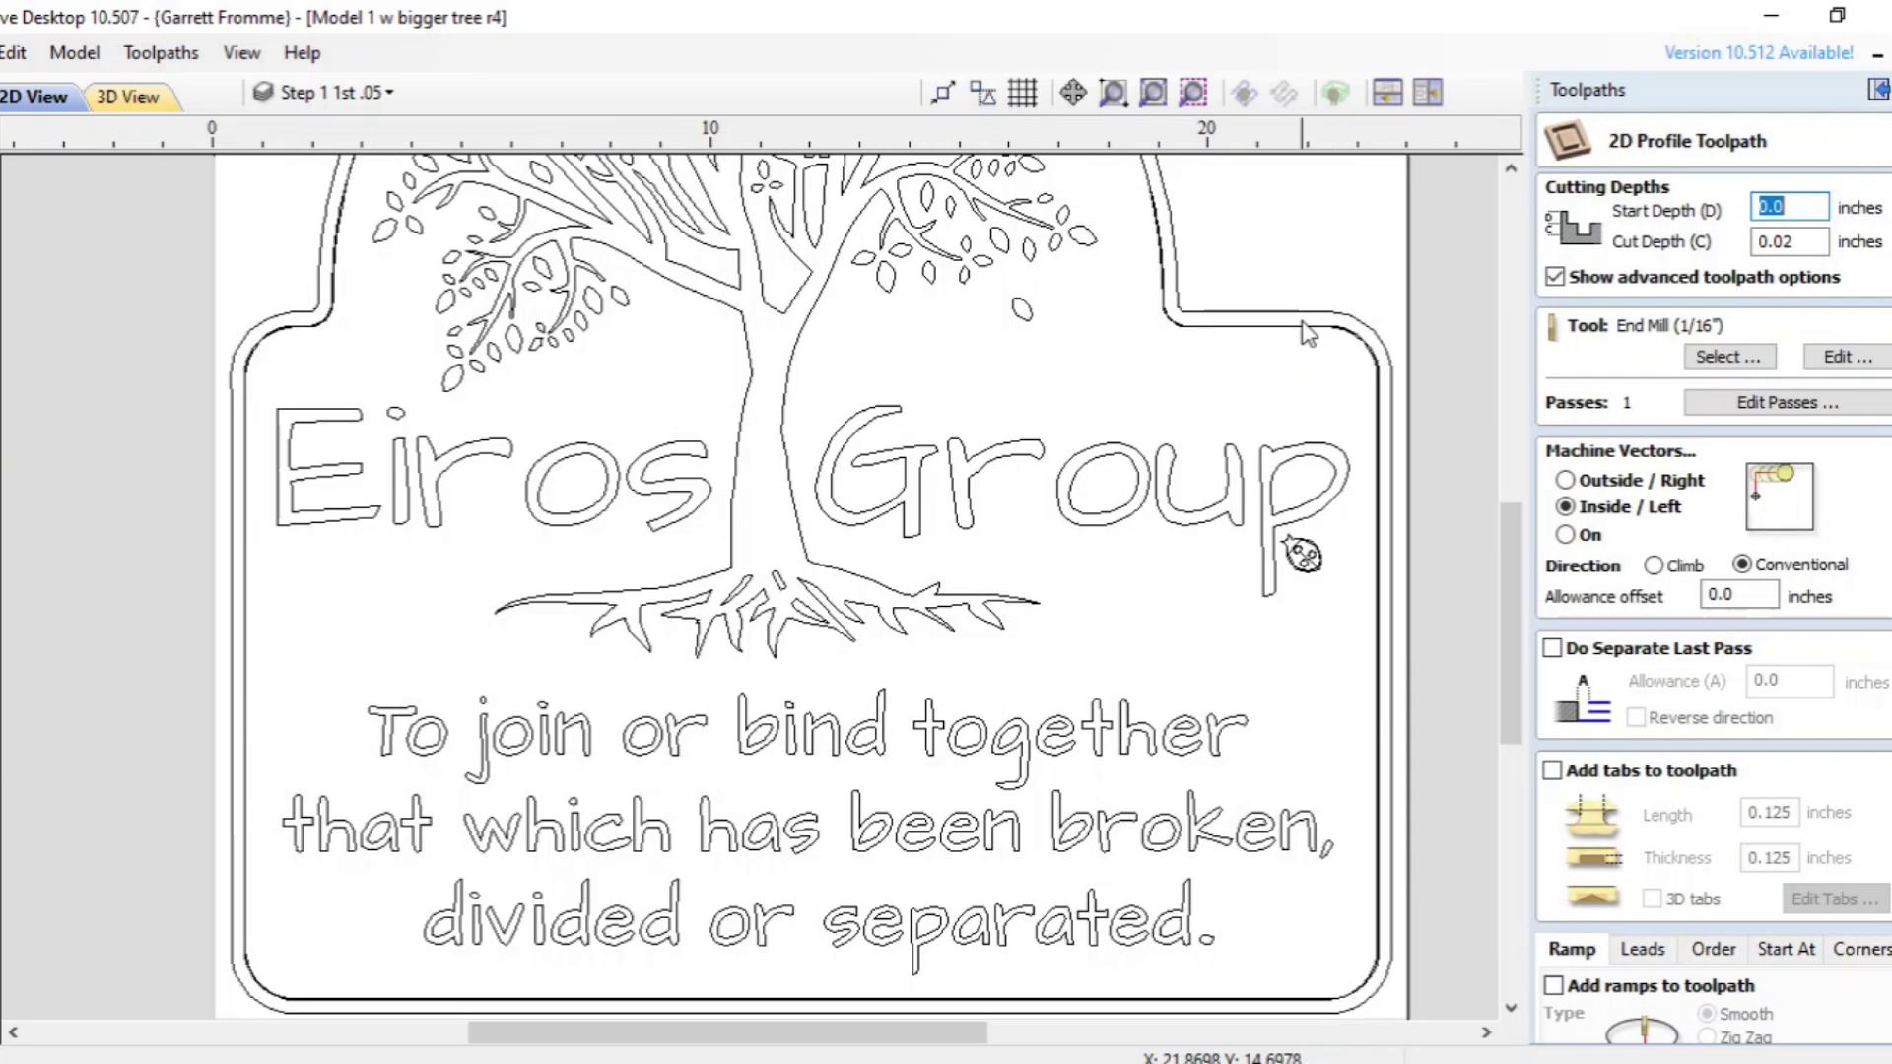
{"action": "left_click", "coordinate": [1308, 325]}
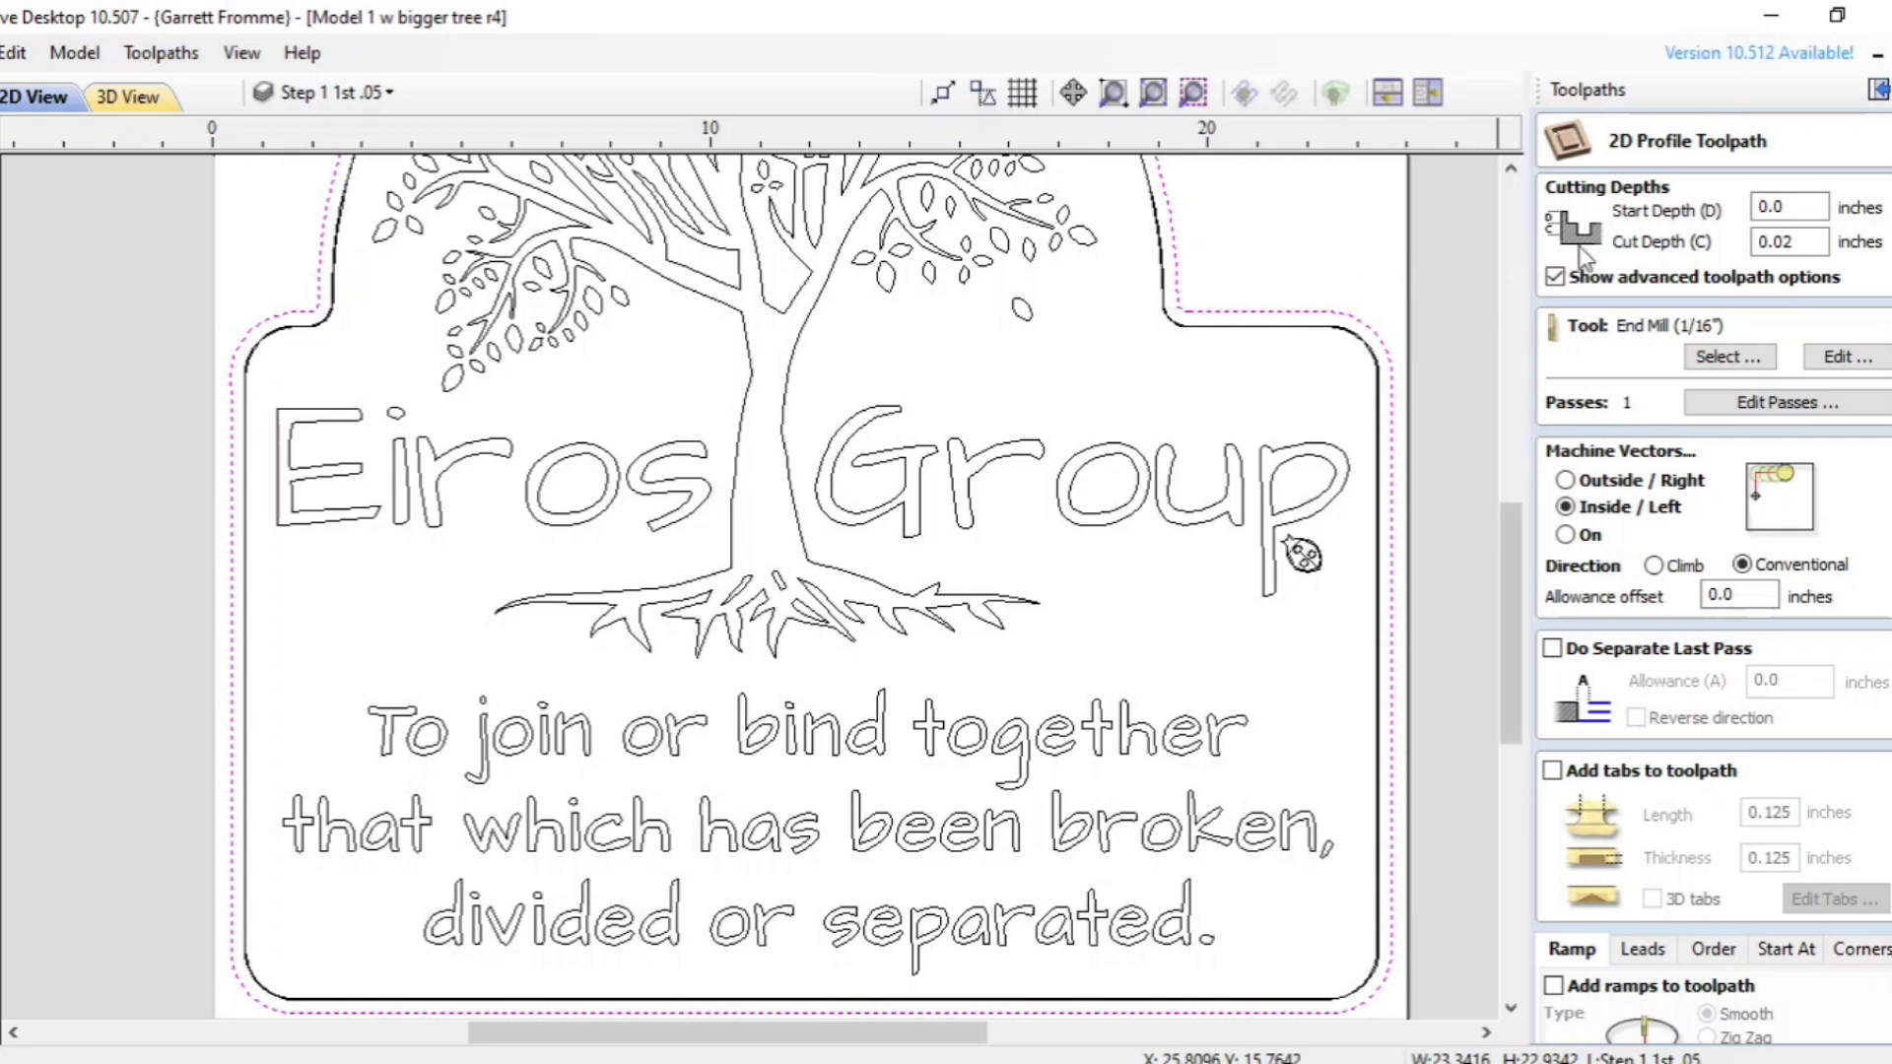
{"action": "left_click", "coordinate": [1801, 207]}
{"action": "key", "text": "Tab"}
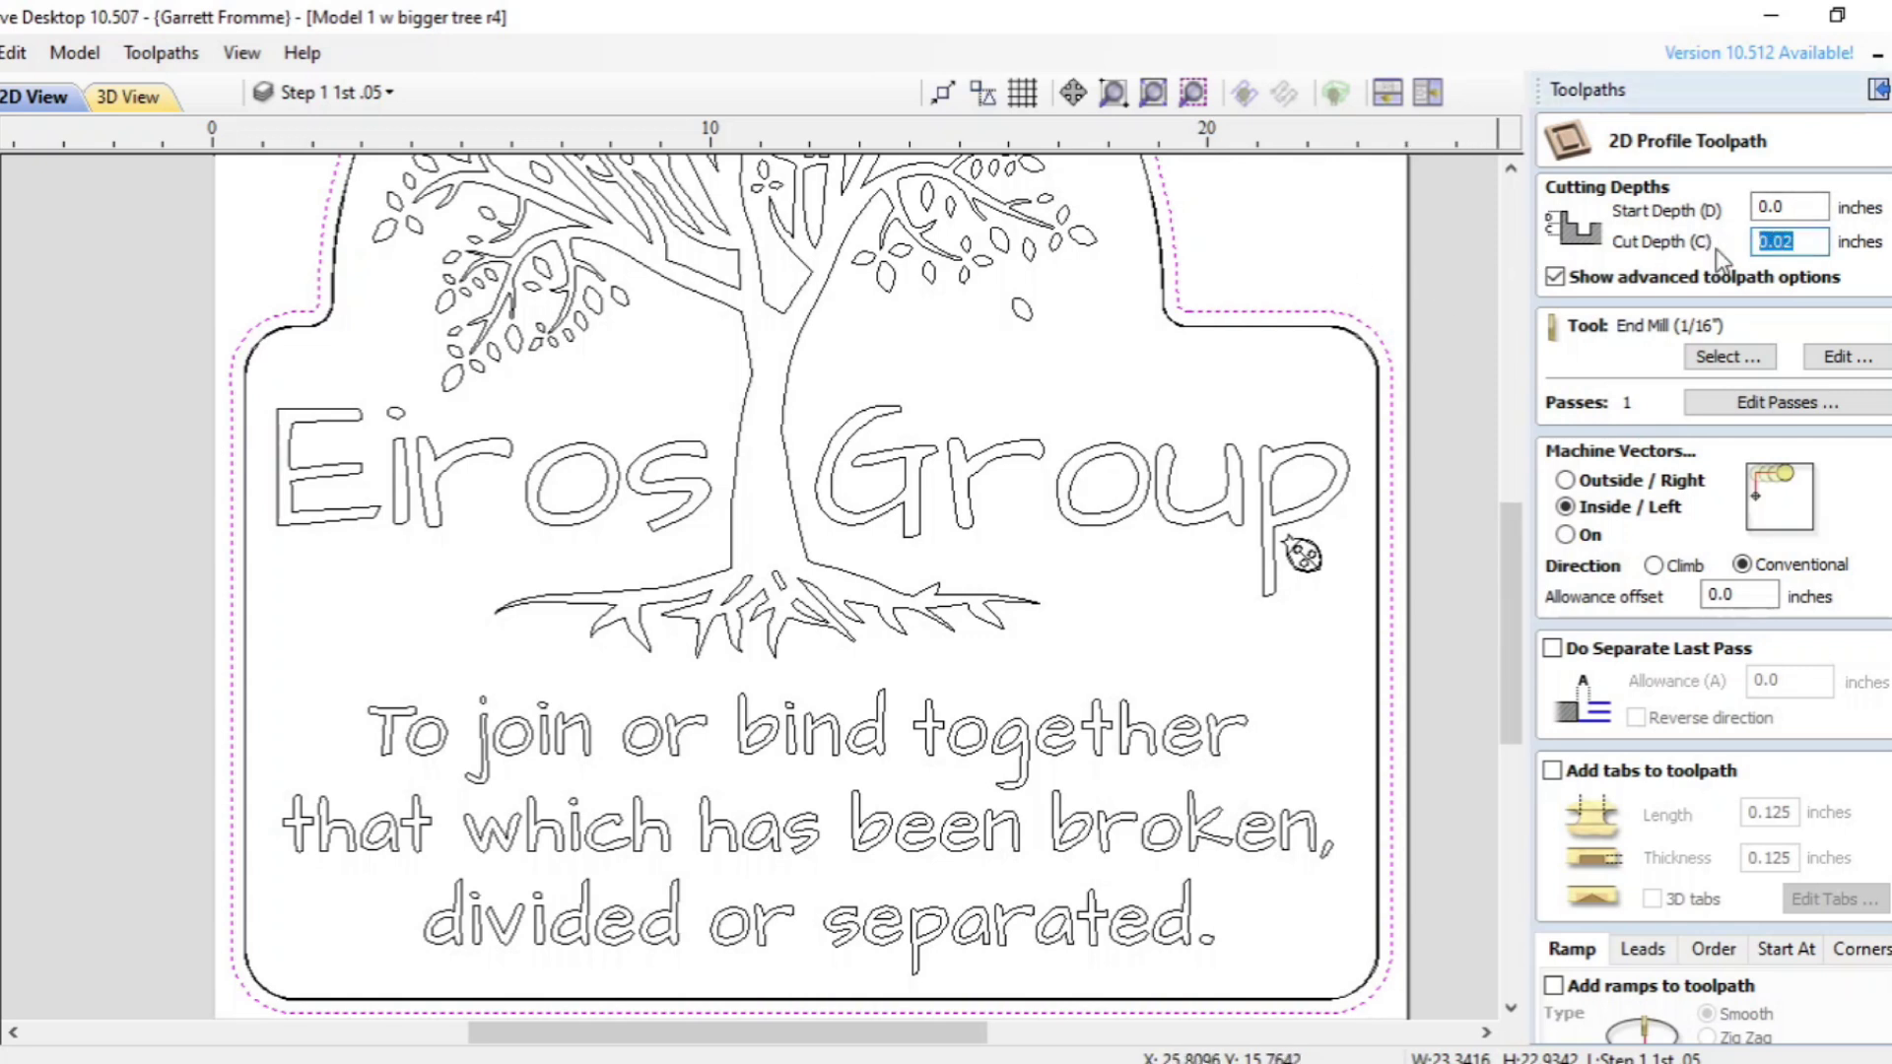
{"action": "type", "text": ".1"}
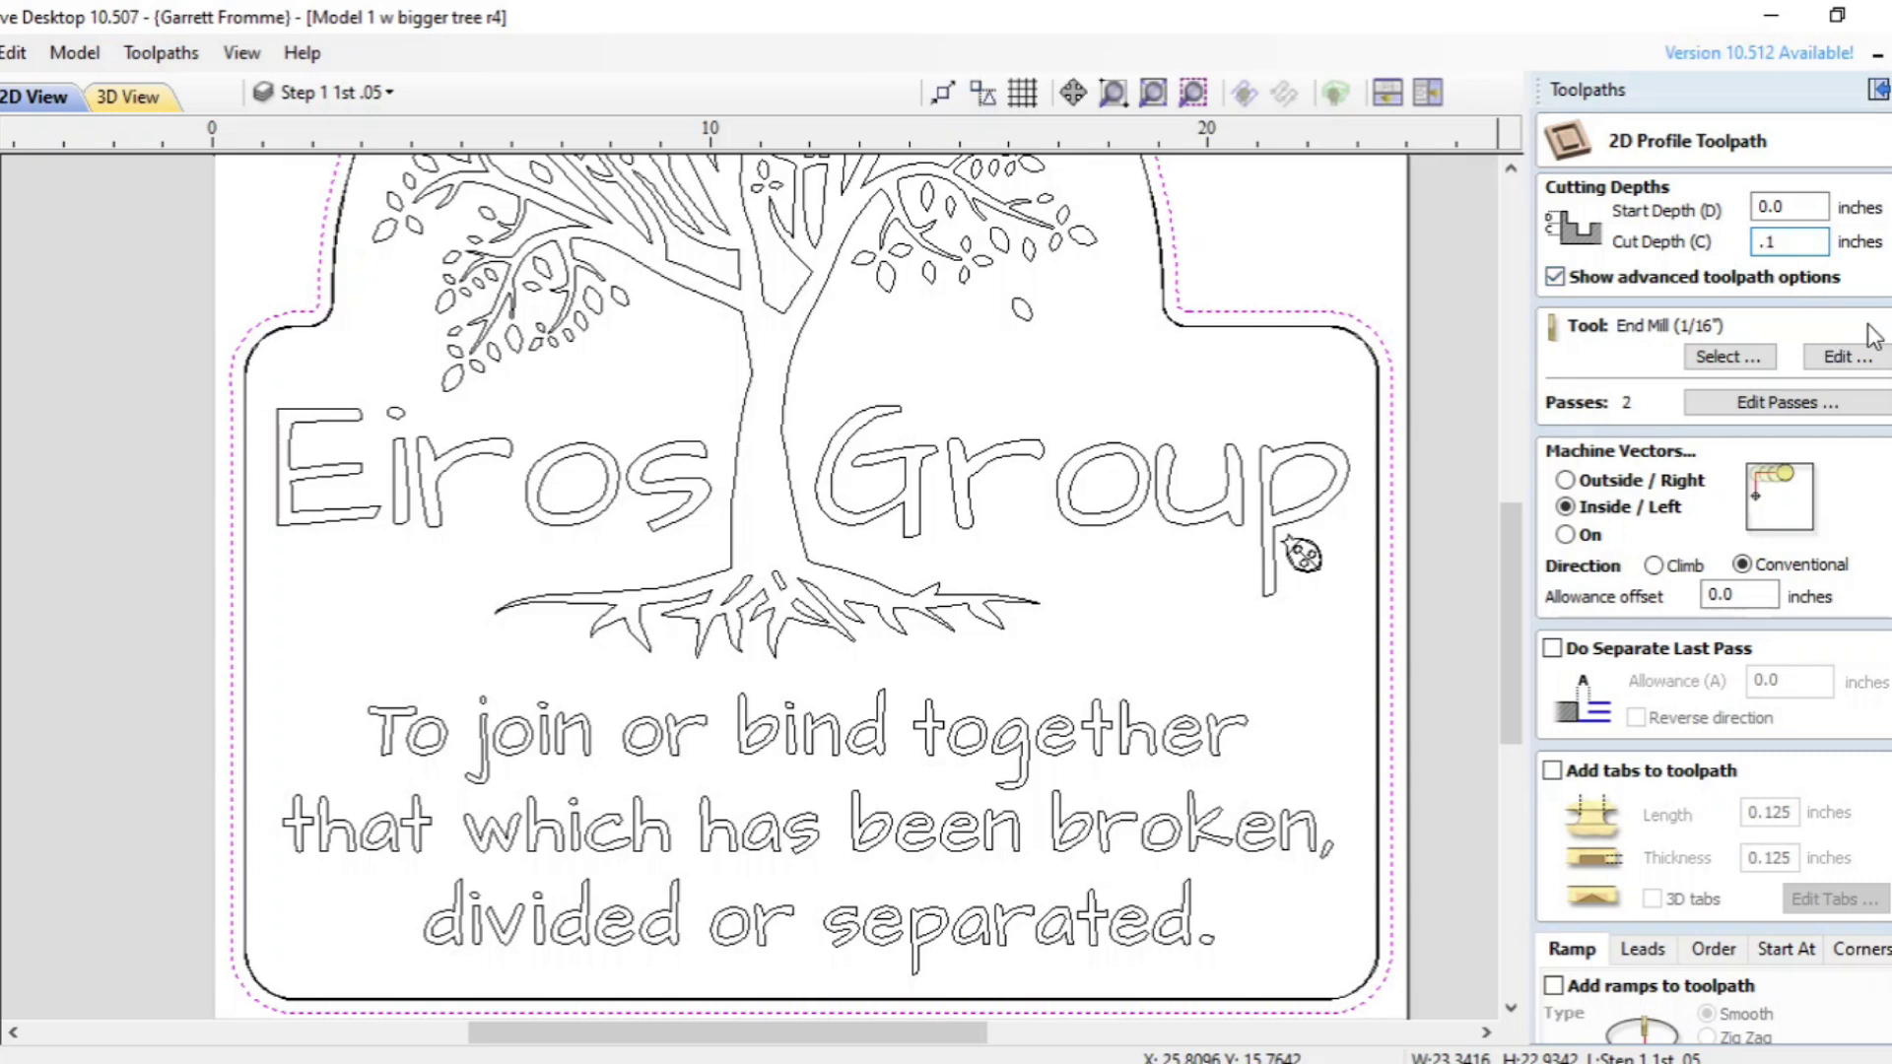
Step: Choose End Mill (1") surfacing from the Imperial end mills as the profile toolpath's tool
{"action": "left_click", "coordinate": [1724, 361]}
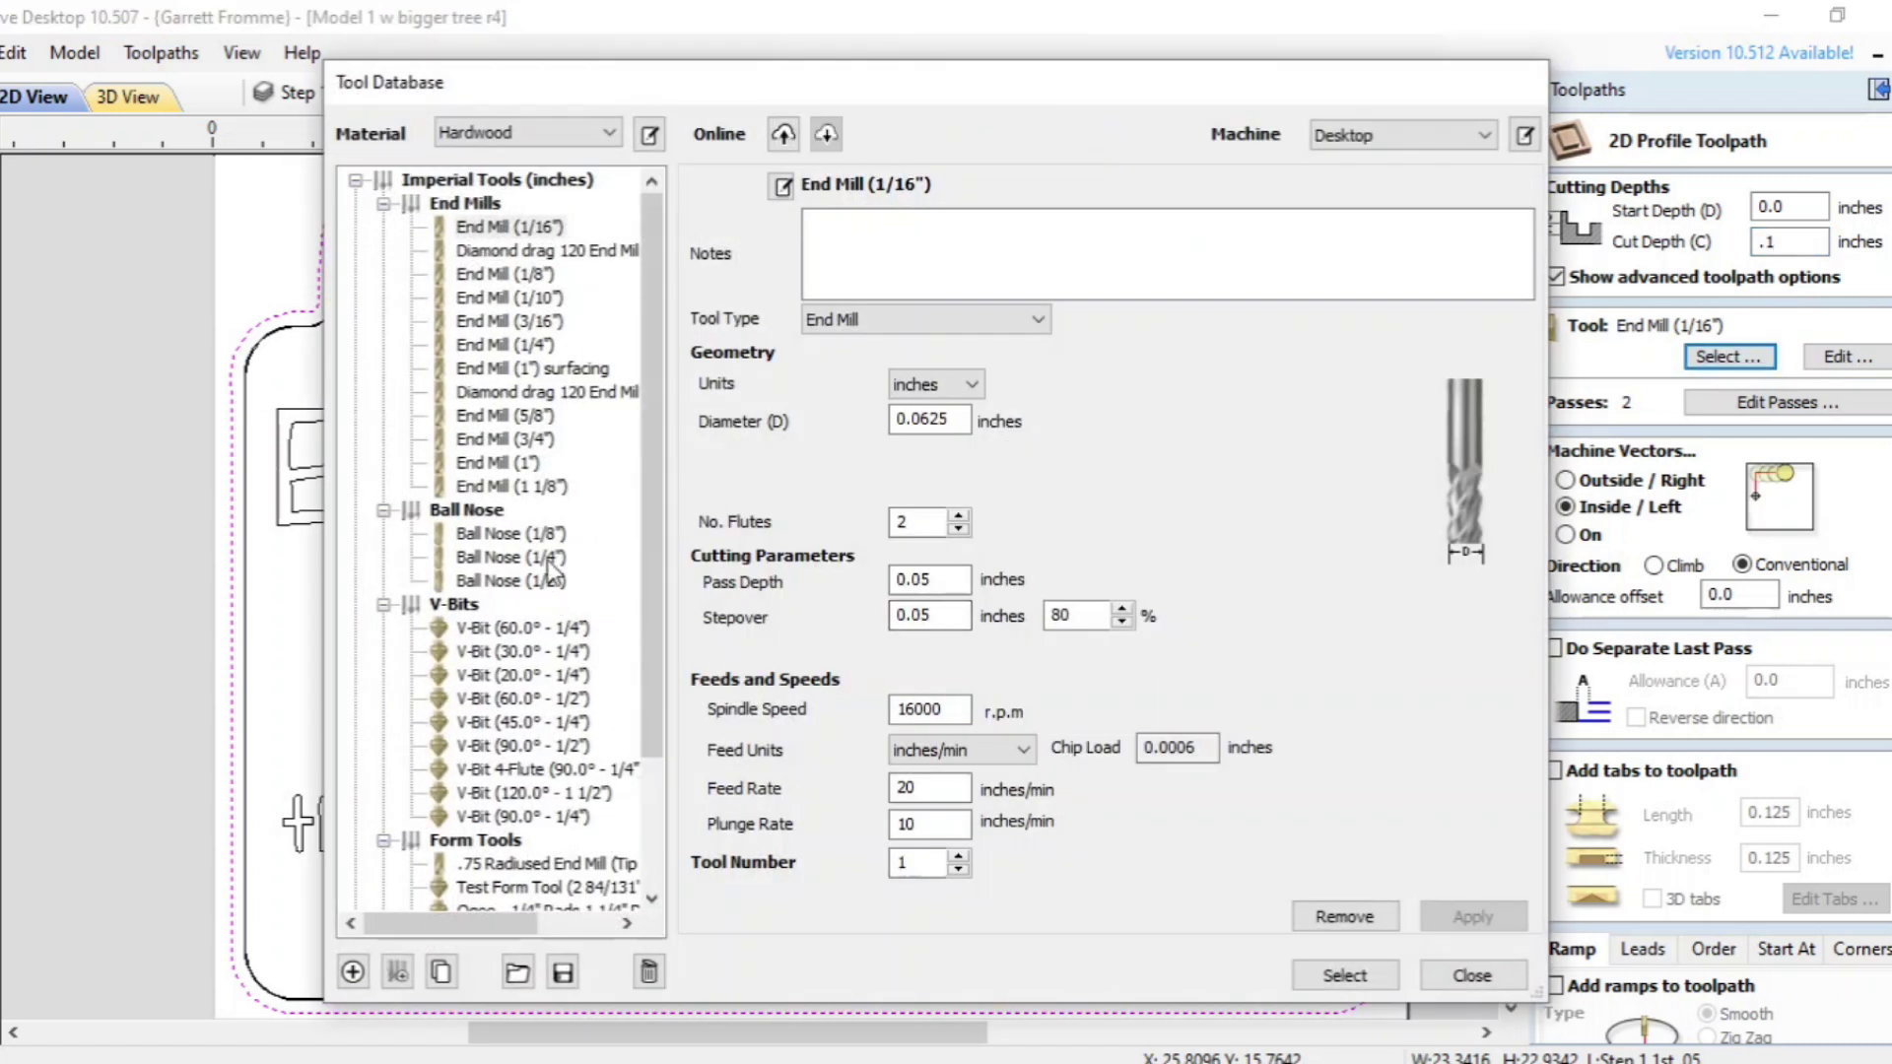
{"action": "left_click", "coordinate": [508, 369]}
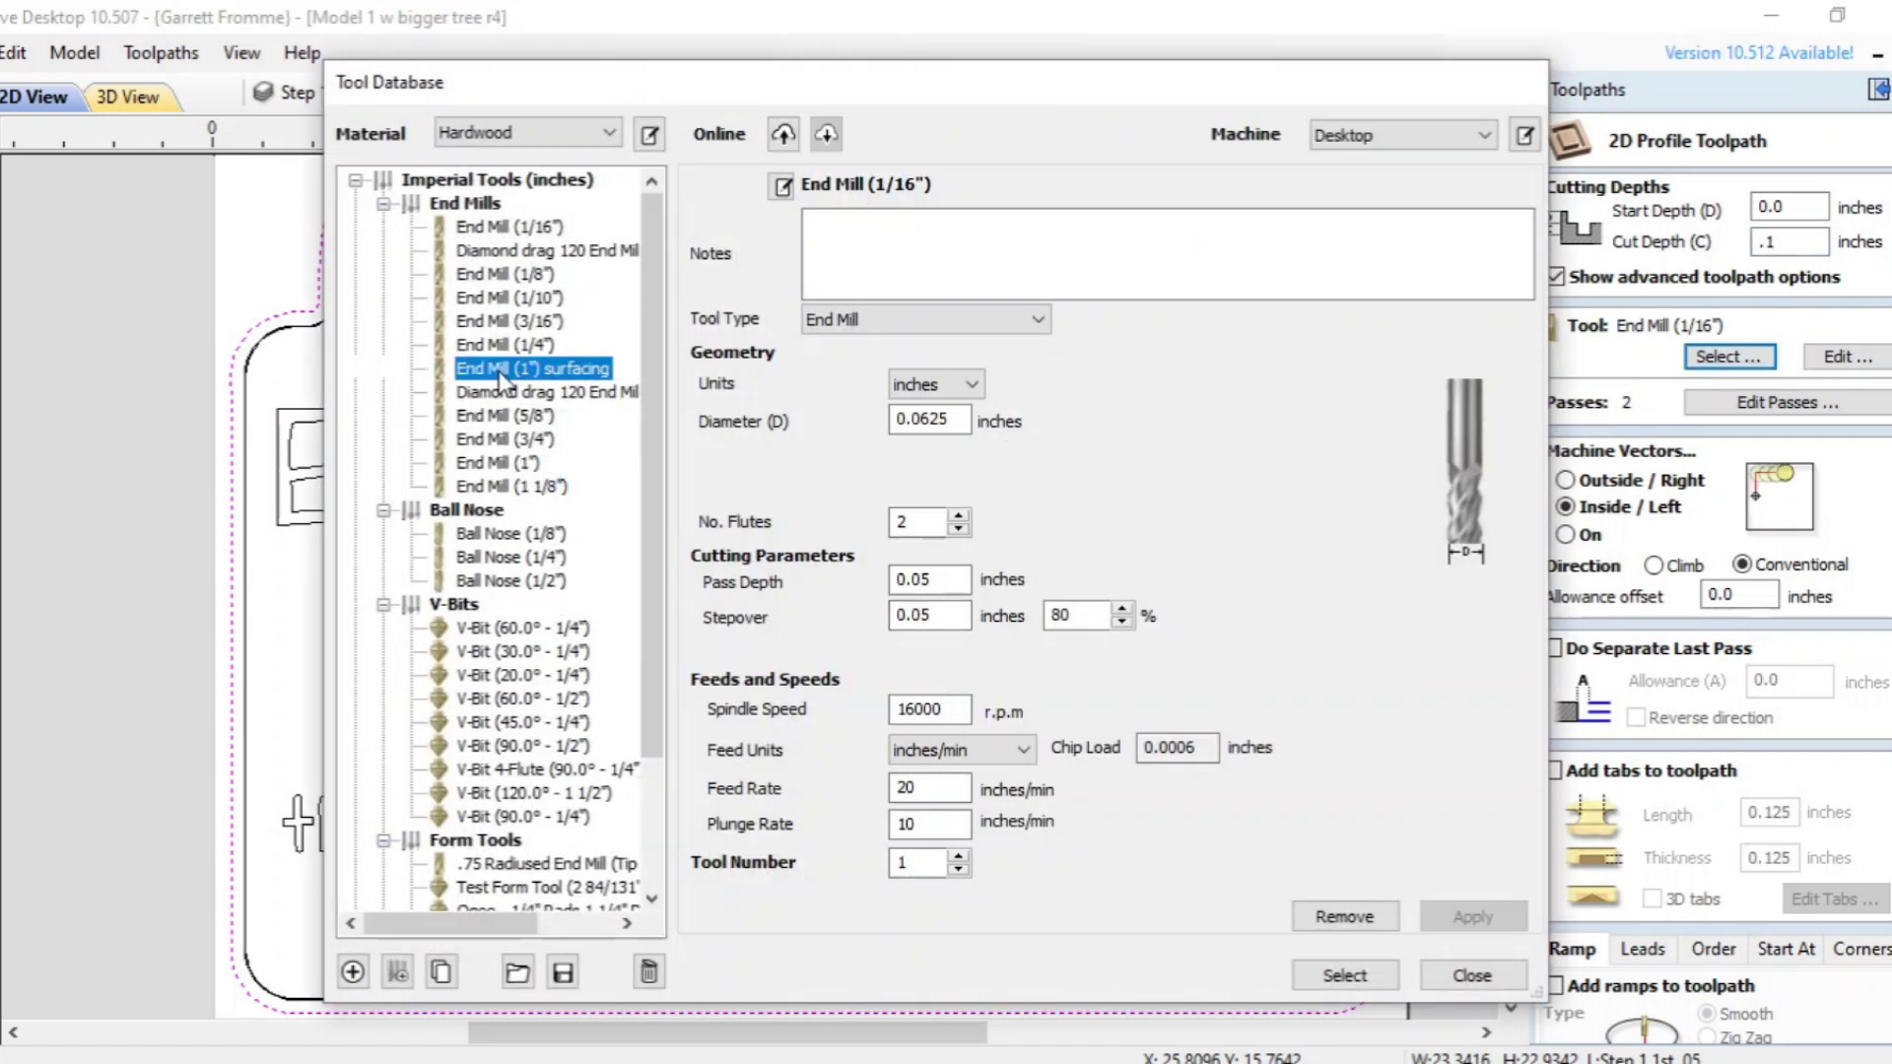
{"action": "left_click", "coordinate": [1301, 980]}
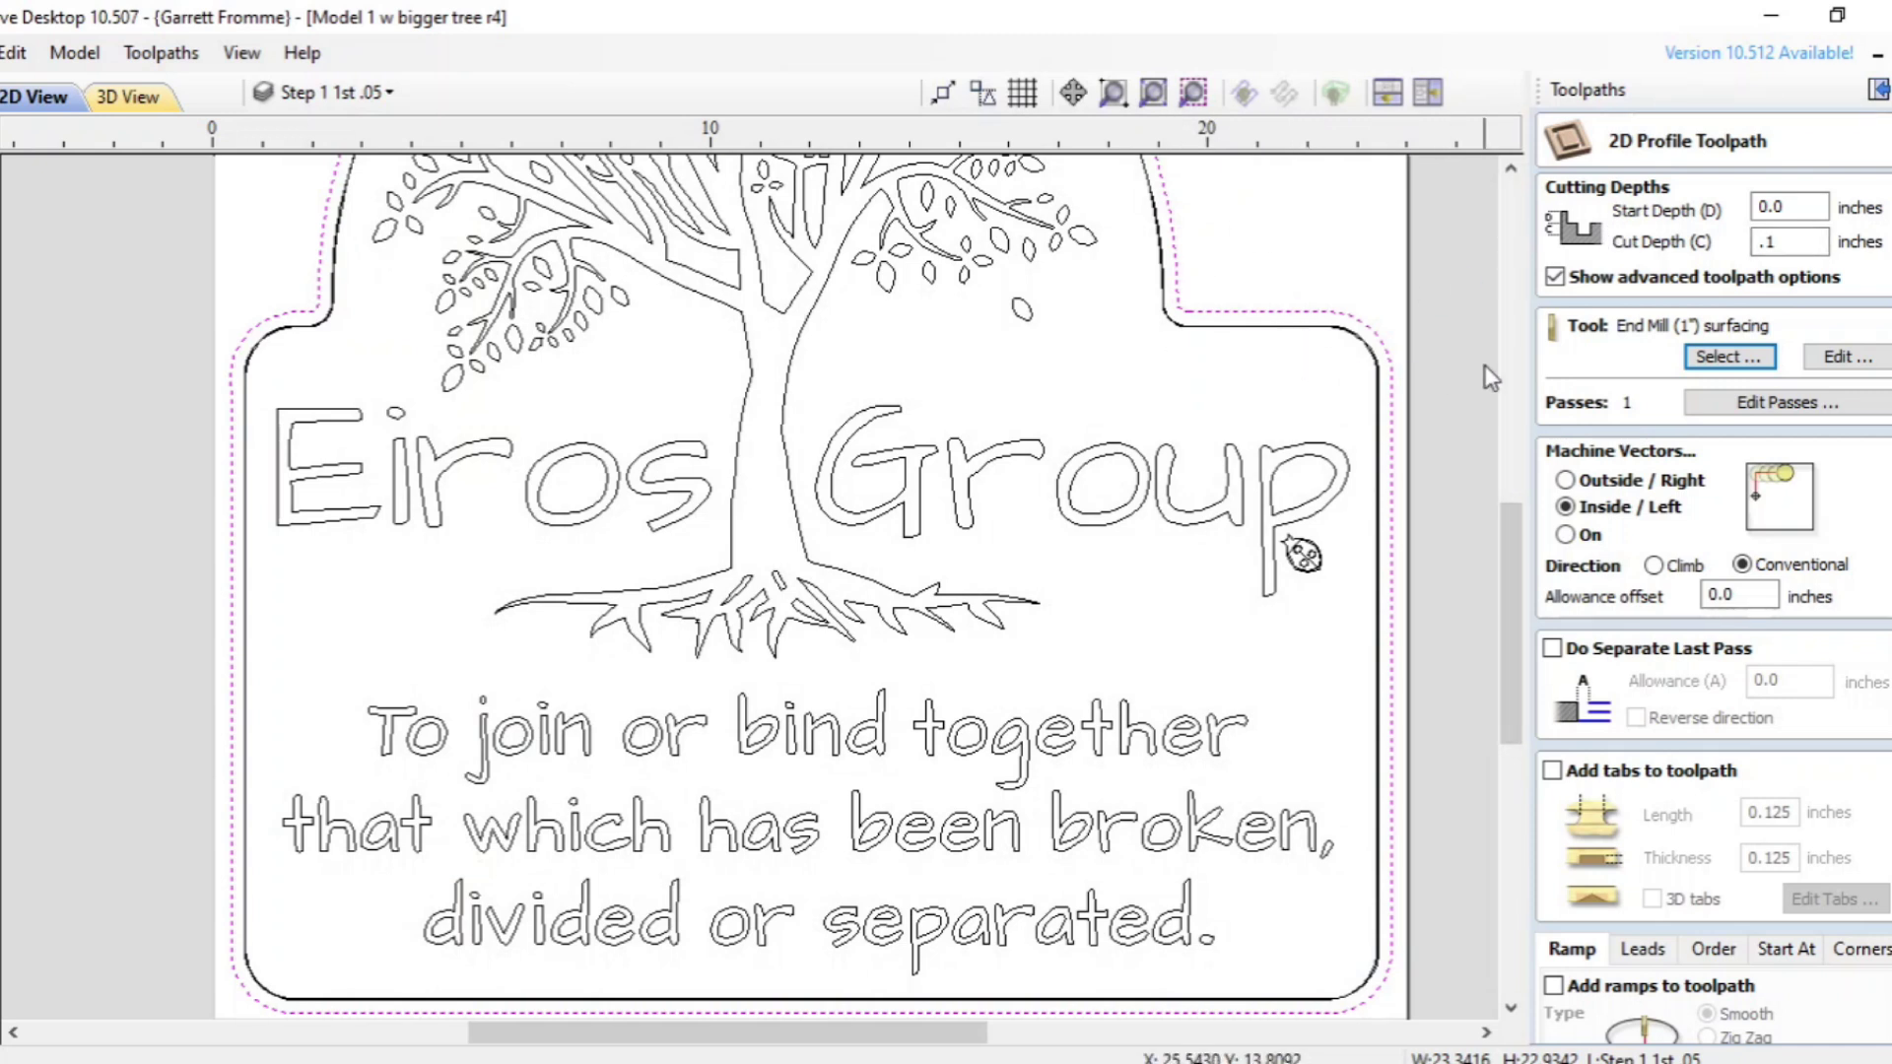
Step: Reopen the profile toolpath's tool selection and compare the surfacing end mill's pass depth with the number of passes
{"action": "left_click", "coordinate": [1752, 368]}
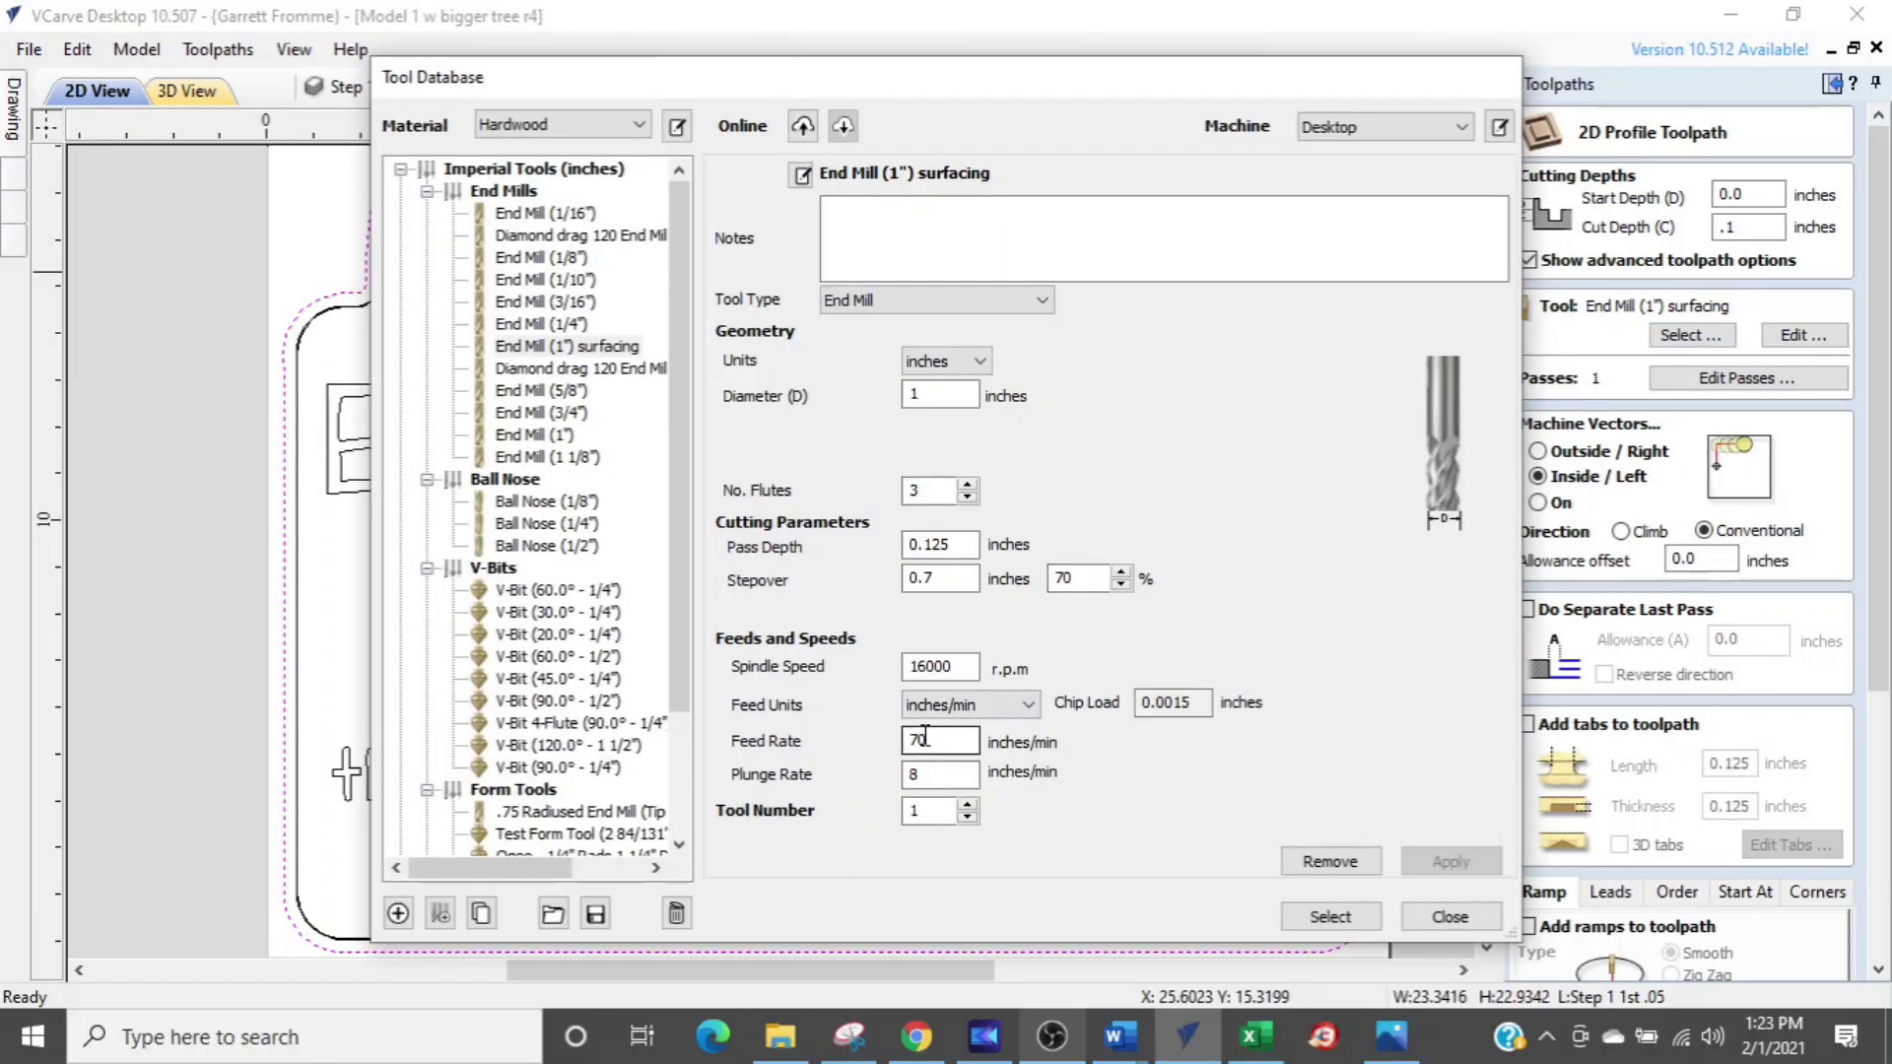
{"action": "left_click", "coordinate": [911, 545]}
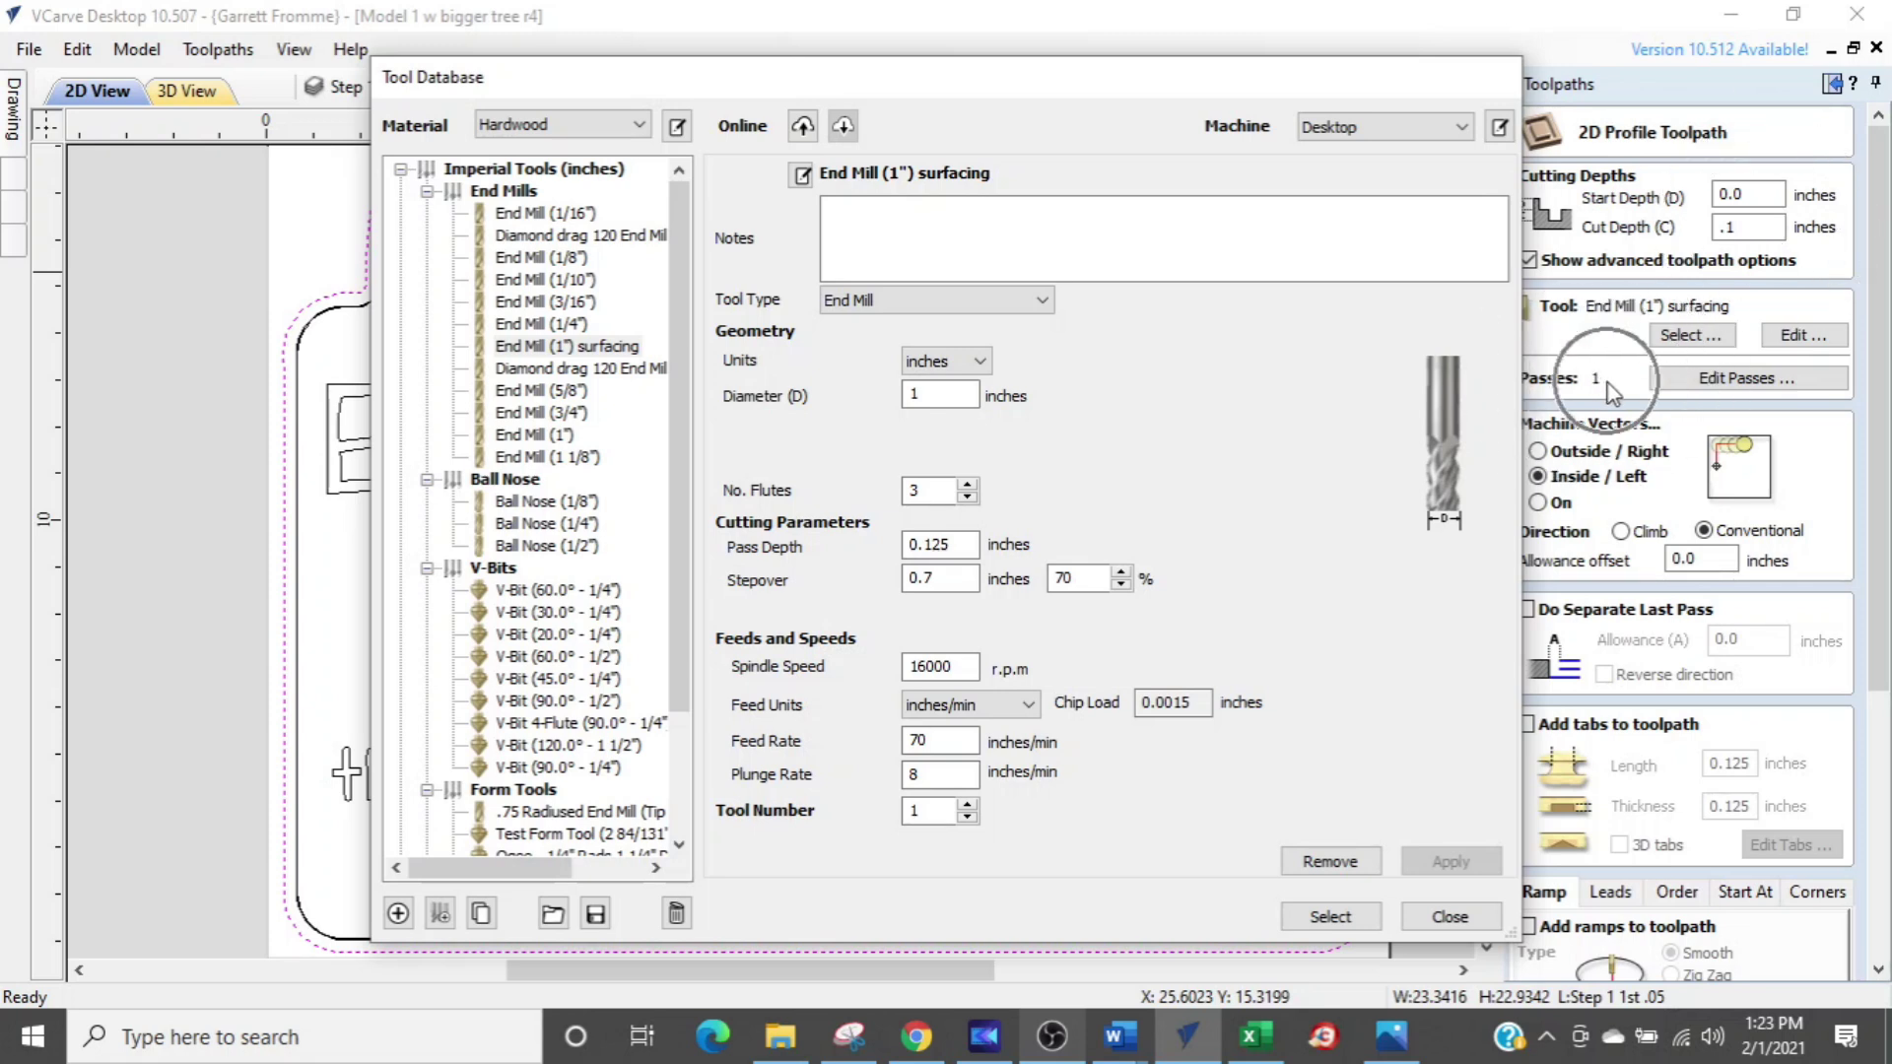
Step: Leave the tool database, set the profile toolpath to machine on the vector, and calculate it with the 0.1-inch cut depth
{"action": "left_click", "coordinate": [1448, 919]}
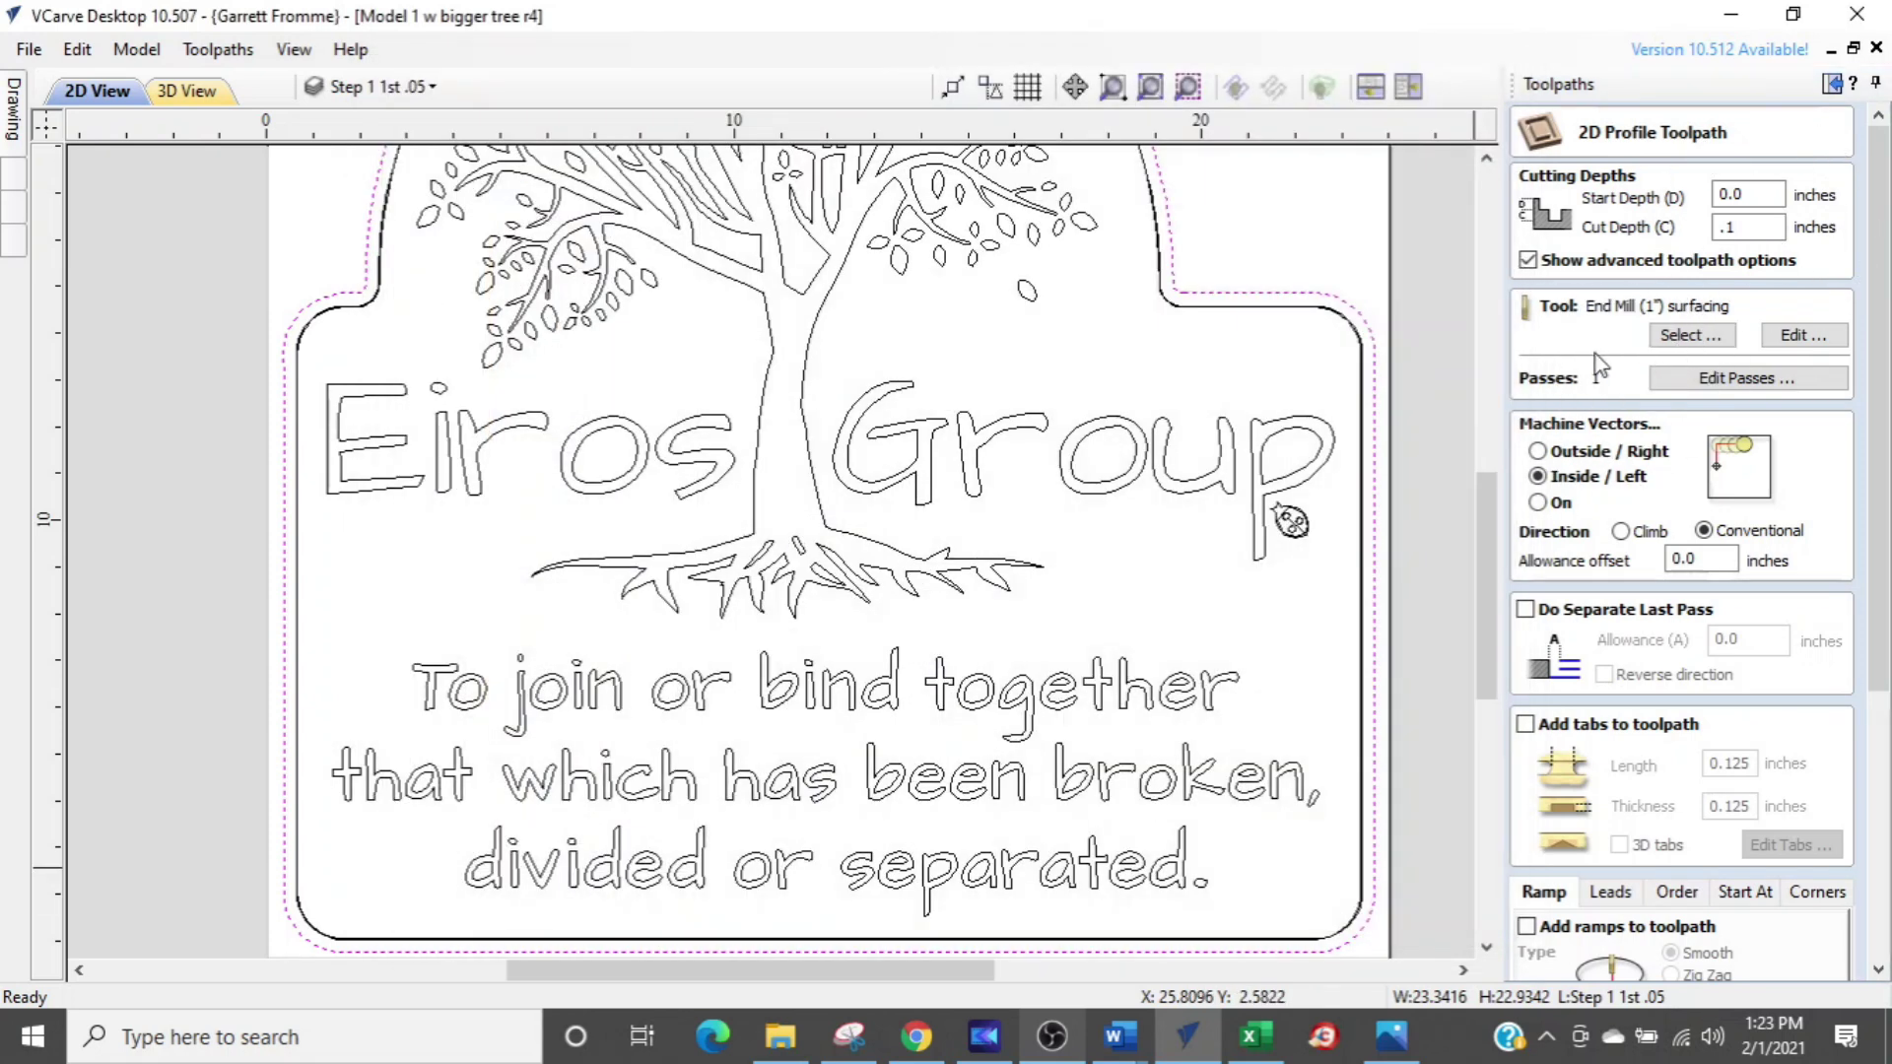
{"action": "left_click", "coordinate": [1763, 228]}
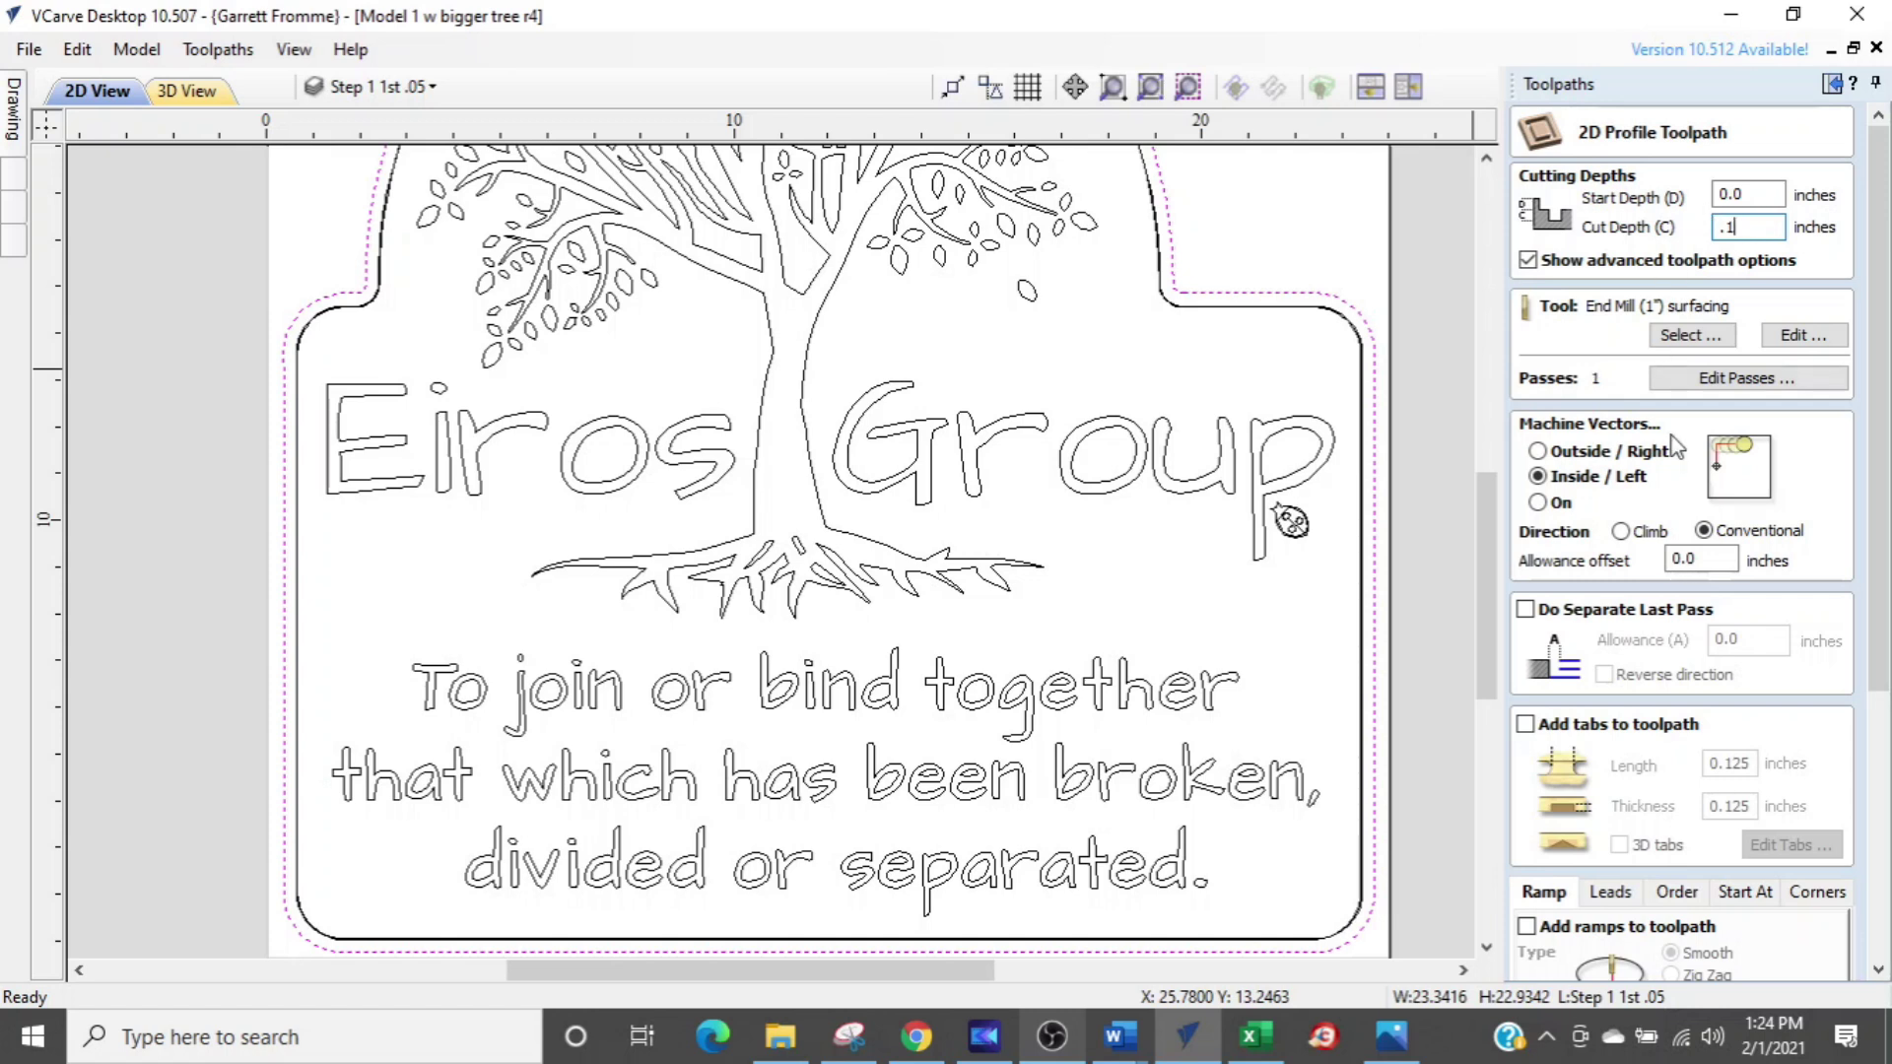
{"action": "left_click", "coordinate": [1540, 504]}
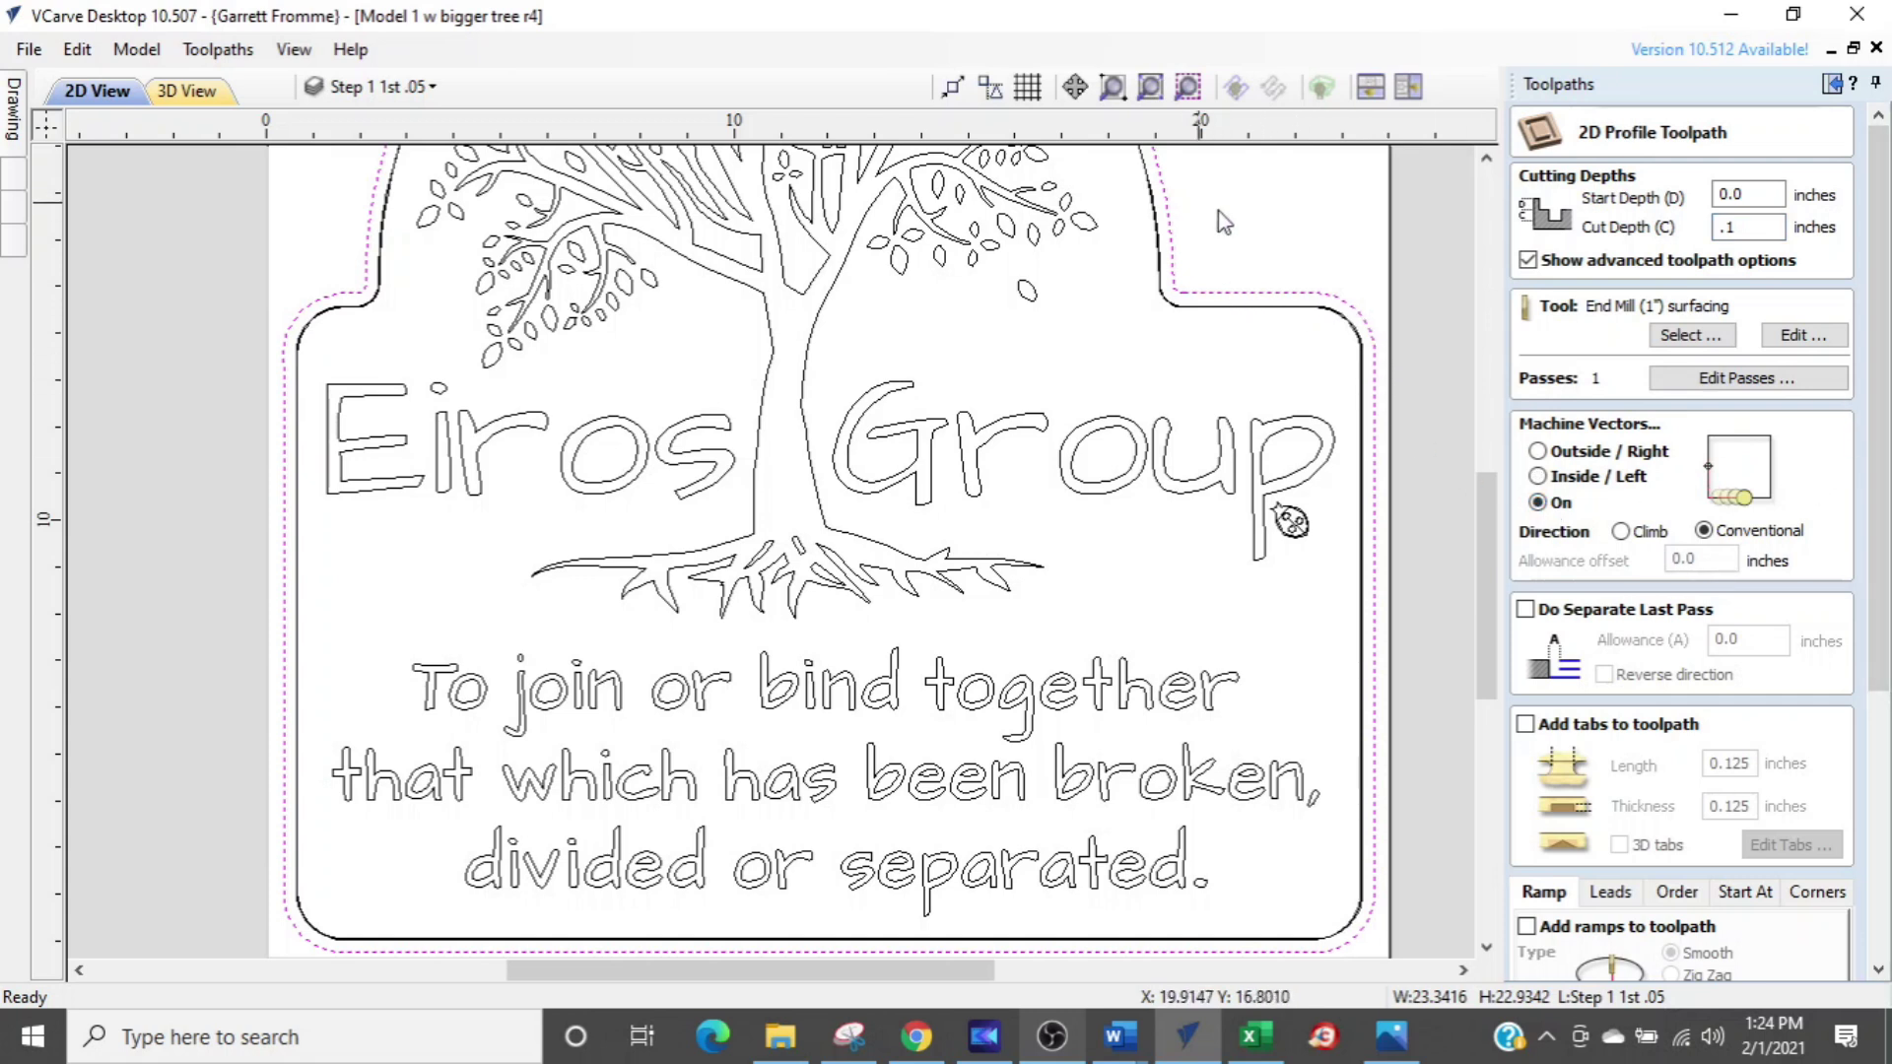
{"action": "scroll", "coordinate": [1864, 422], "scroll_direction": "down", "scroll_amount": 5}
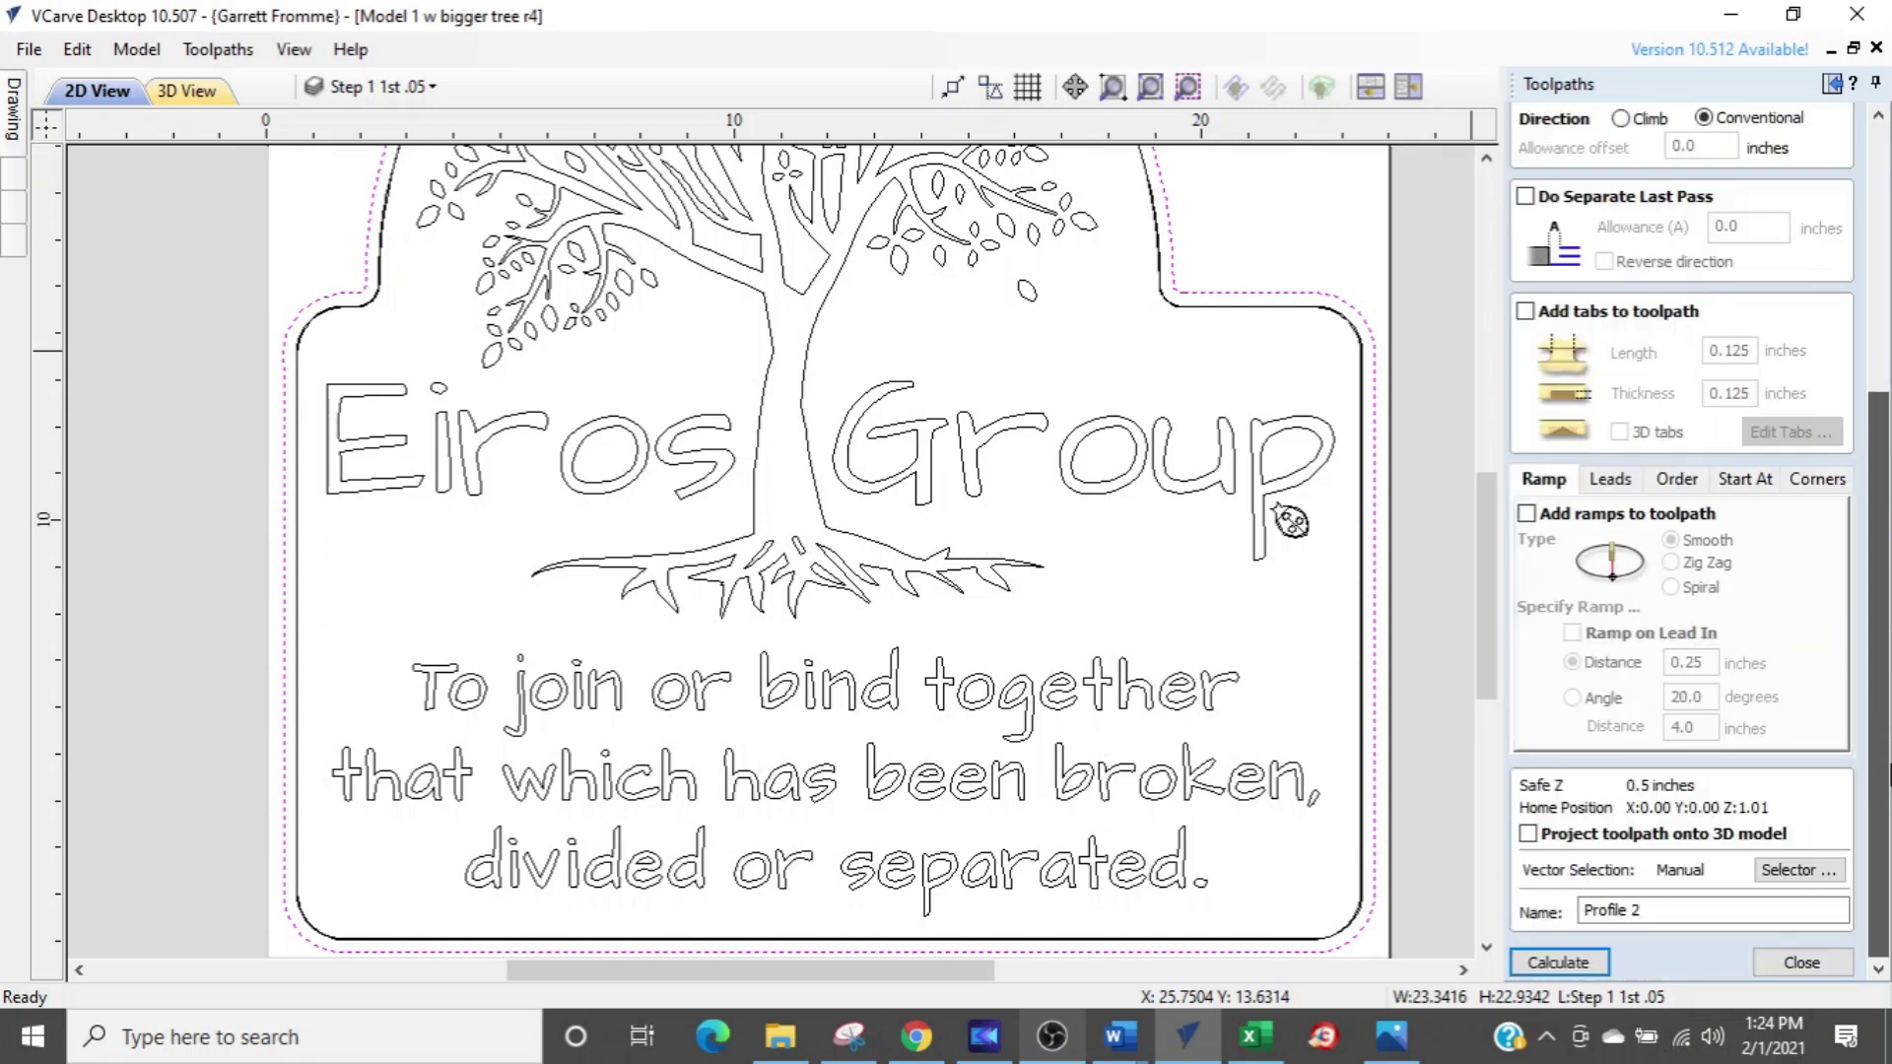
{"action": "left_click", "coordinate": [1558, 963]}
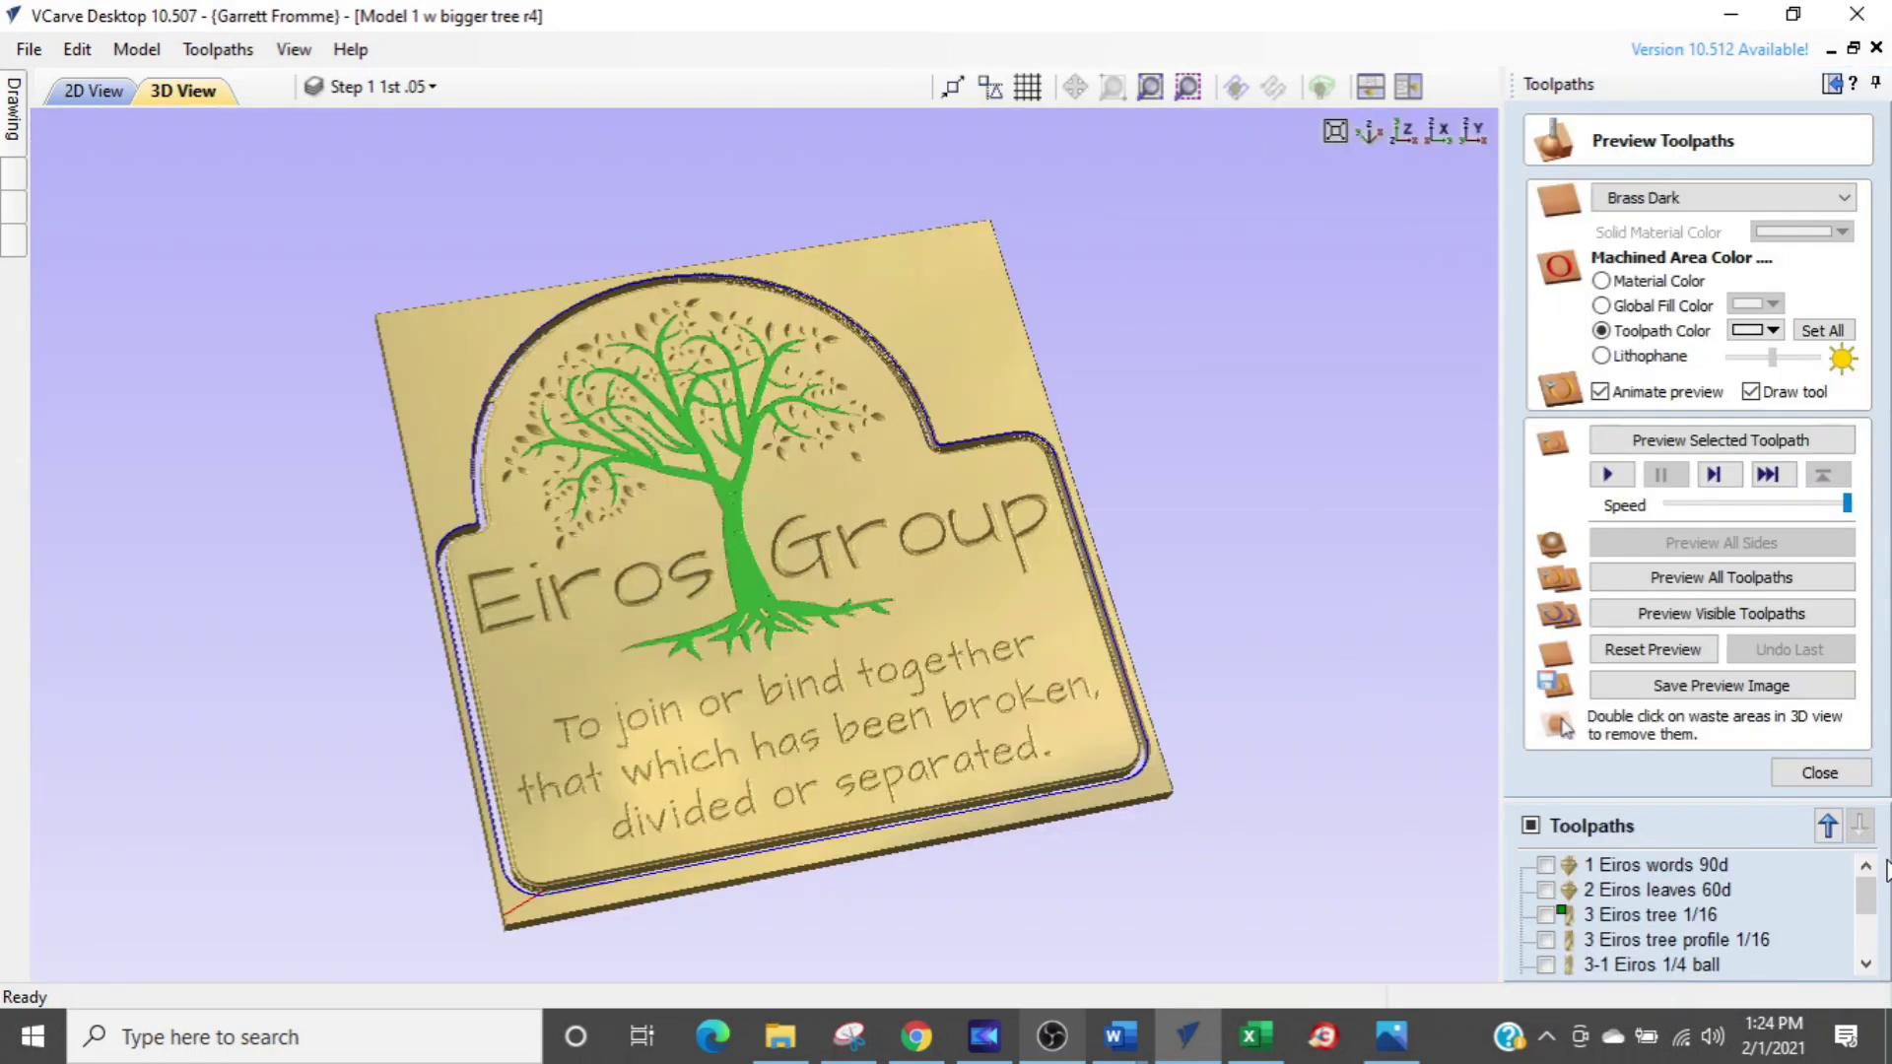
Step: Preview only the new profile toolpath in 3D and examine its cut up close around the sign's outer border
{"action": "scroll", "coordinate": [1772, 880], "scroll_direction": "down", "scroll_amount": 2}
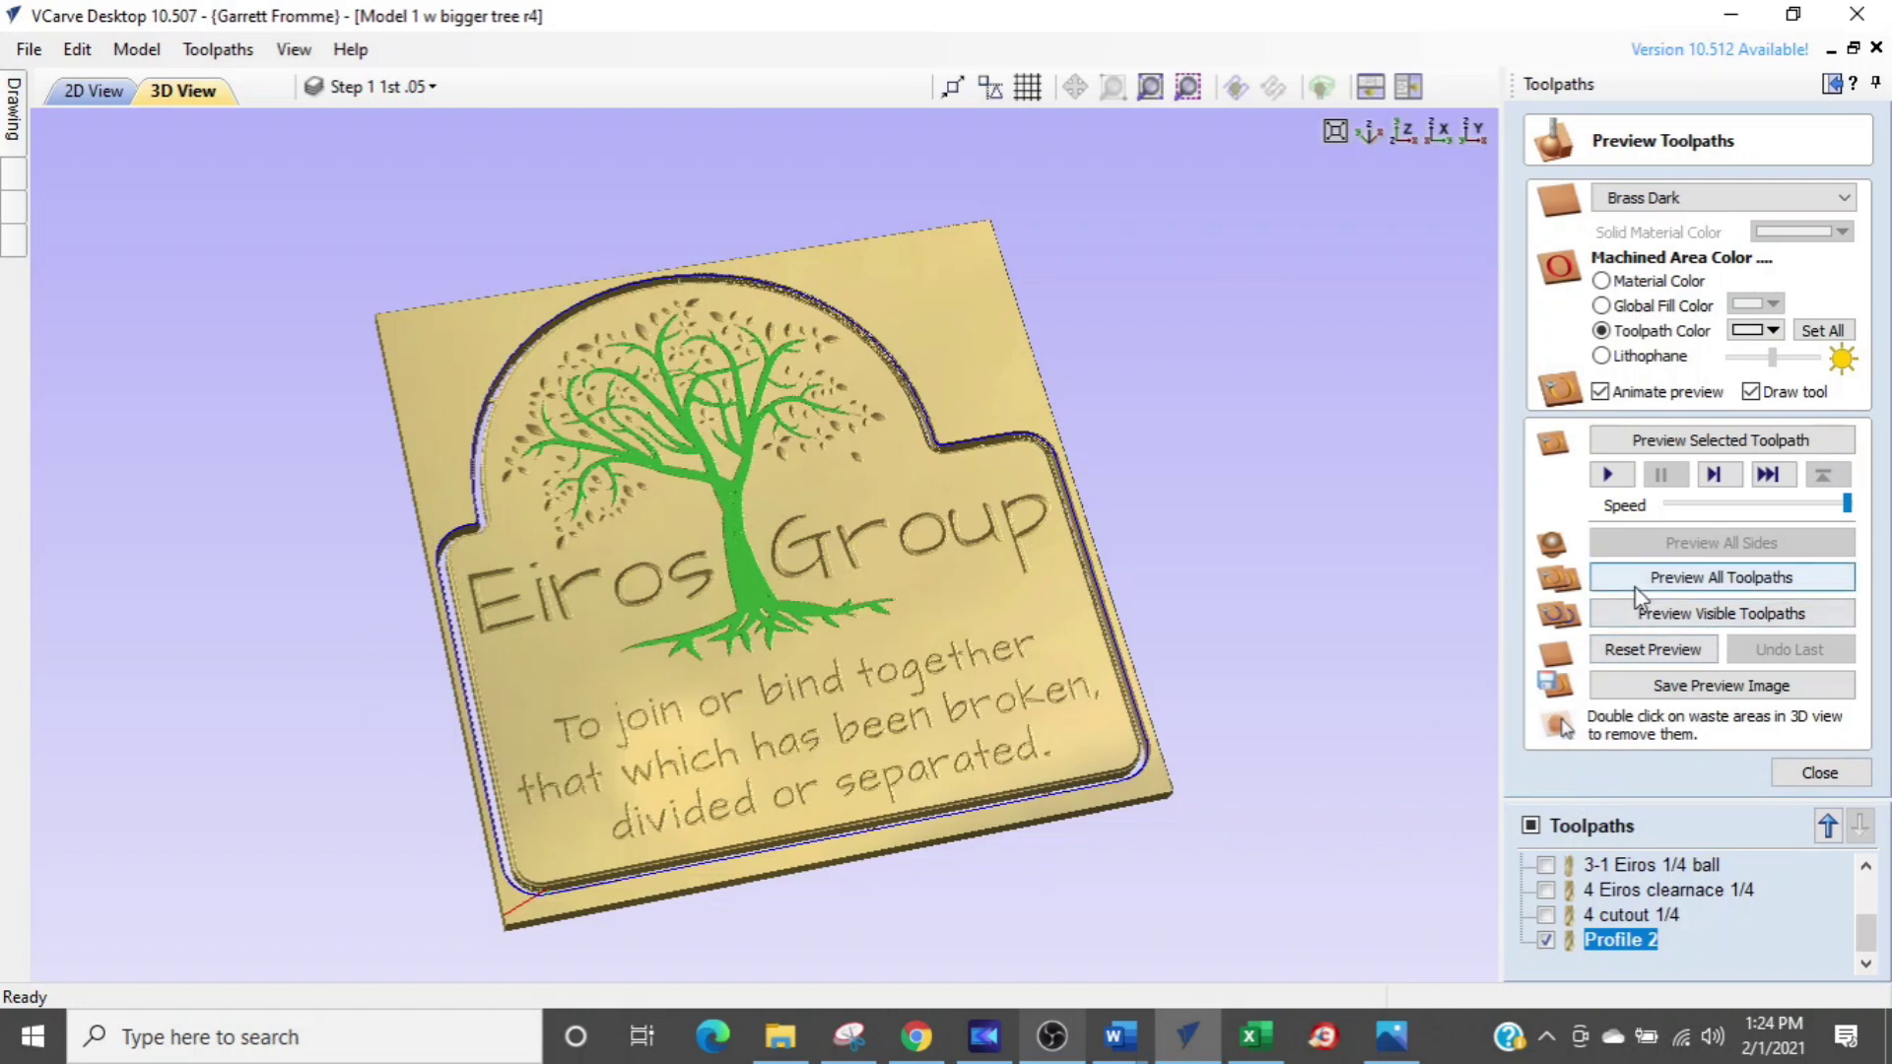
{"action": "left_click", "coordinate": [1625, 443]}
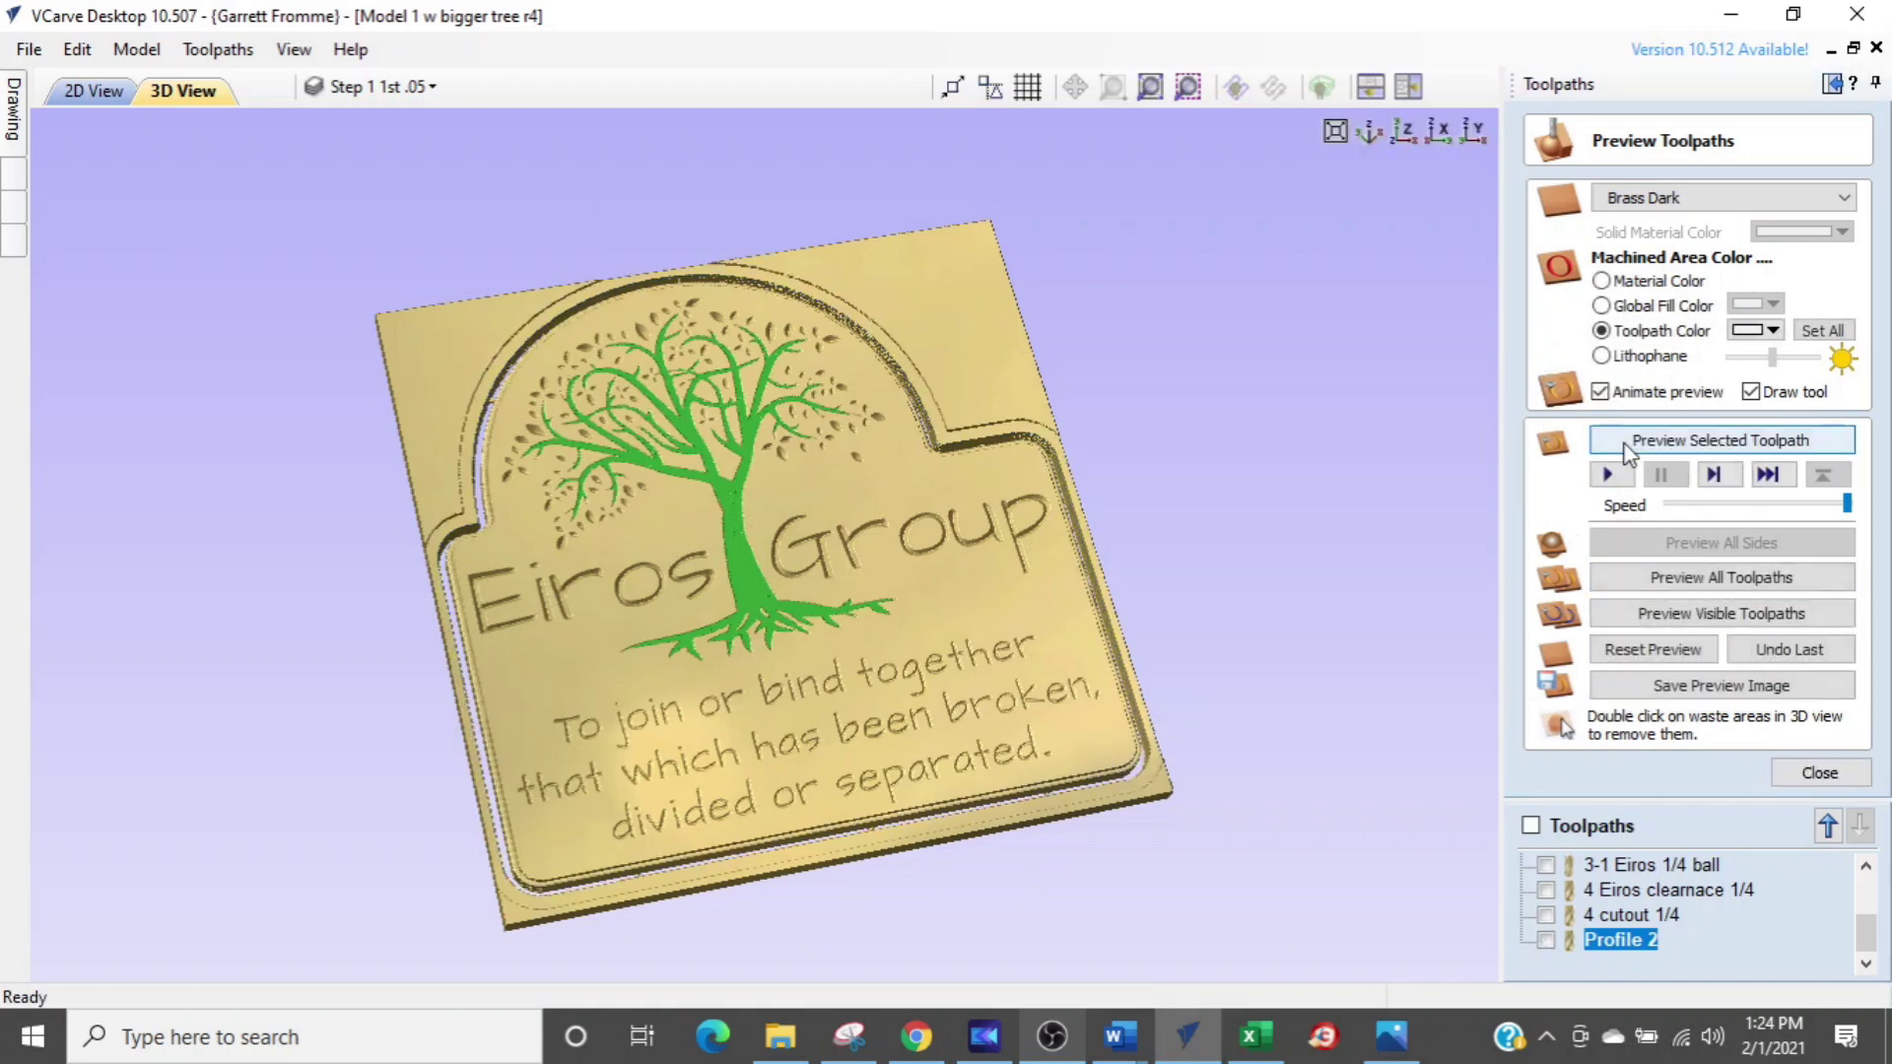
{"action": "scroll", "coordinate": [1025, 435], "scroll_direction": "up", "scroll_amount": 6}
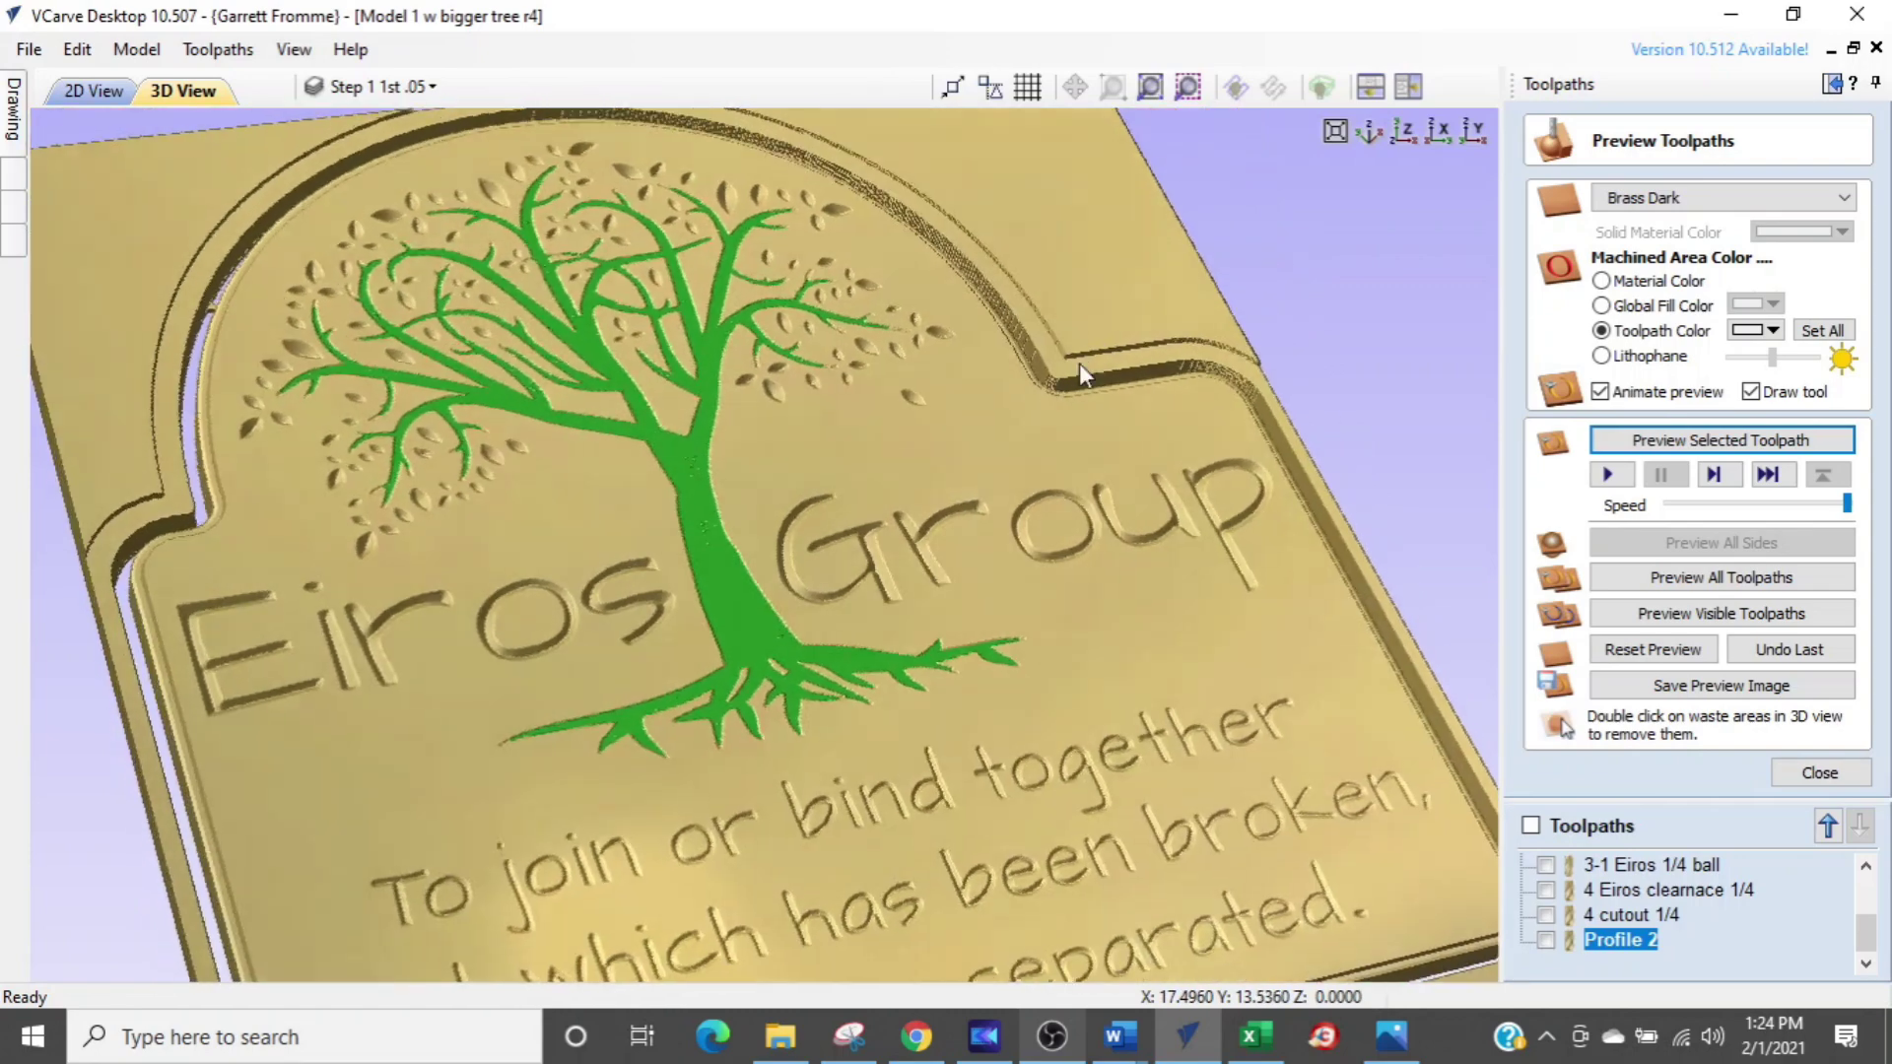
{"action": "left_click_drag", "start_coordinate": [1100, 316], "coordinate": [1043, 406]}
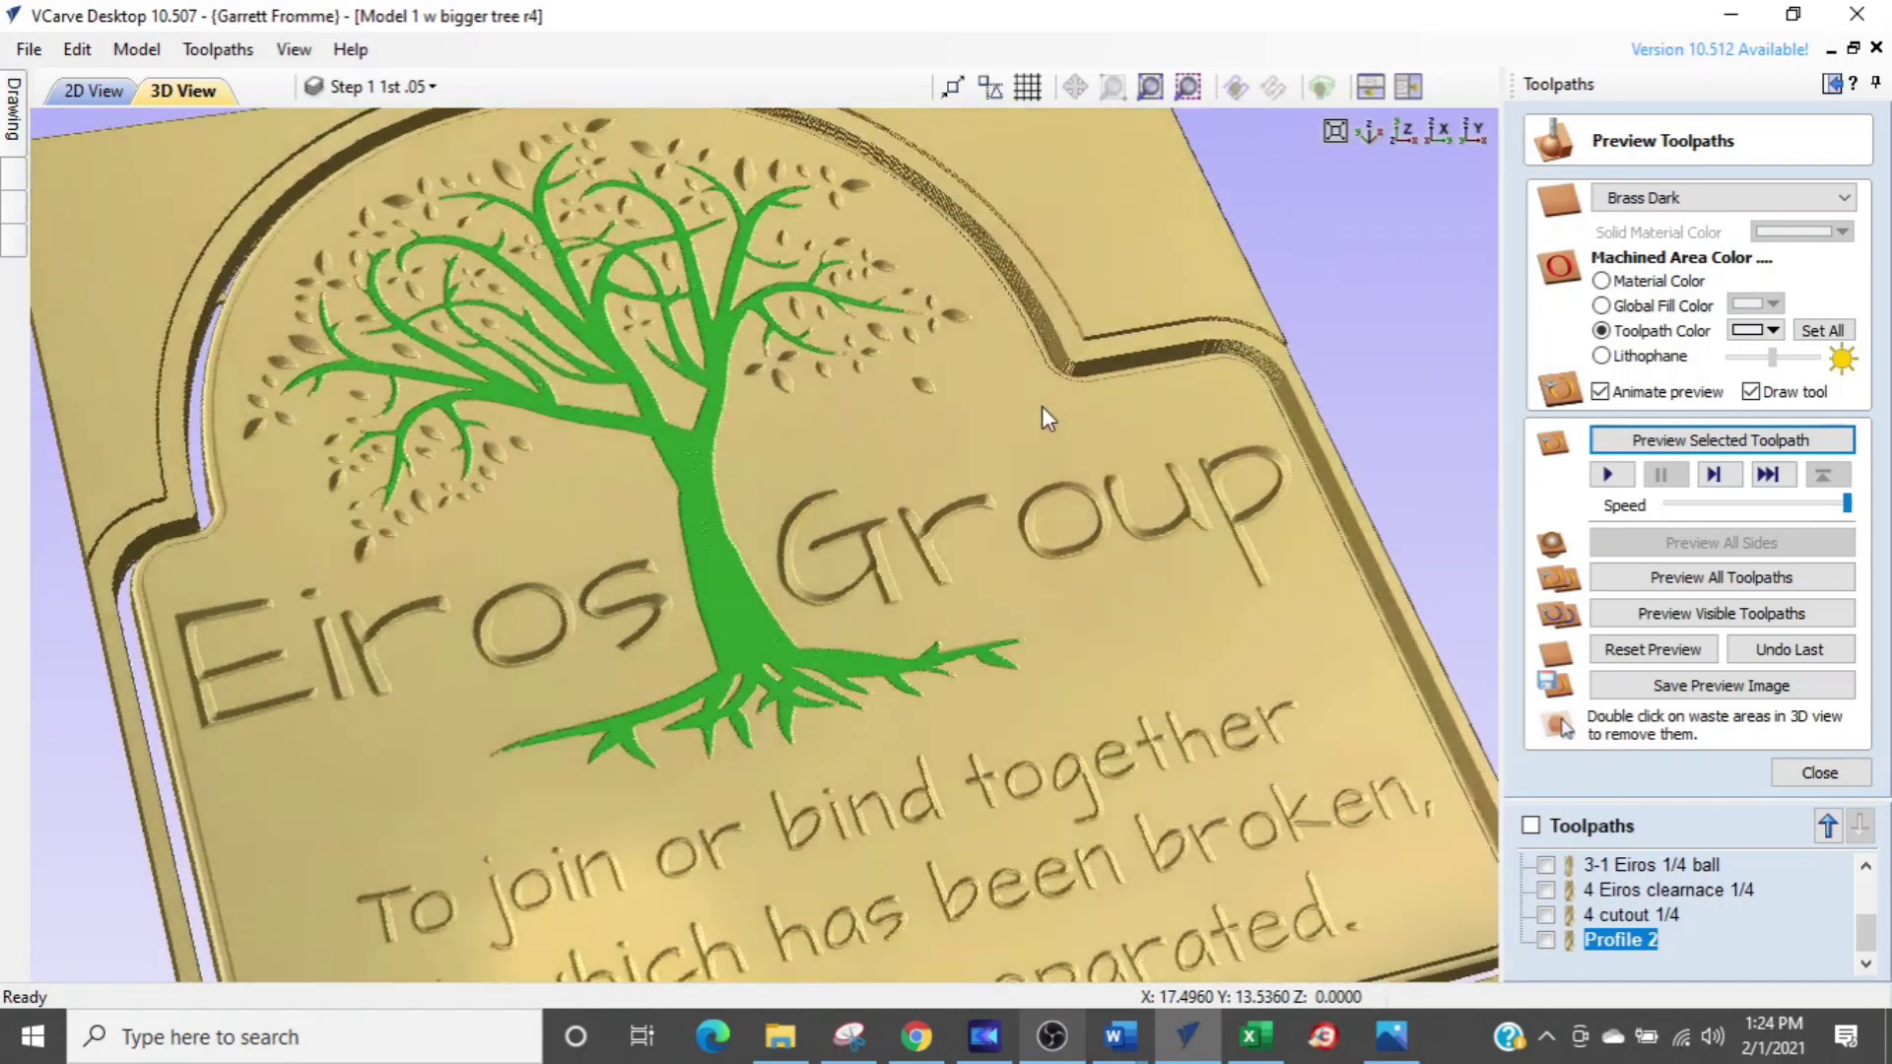